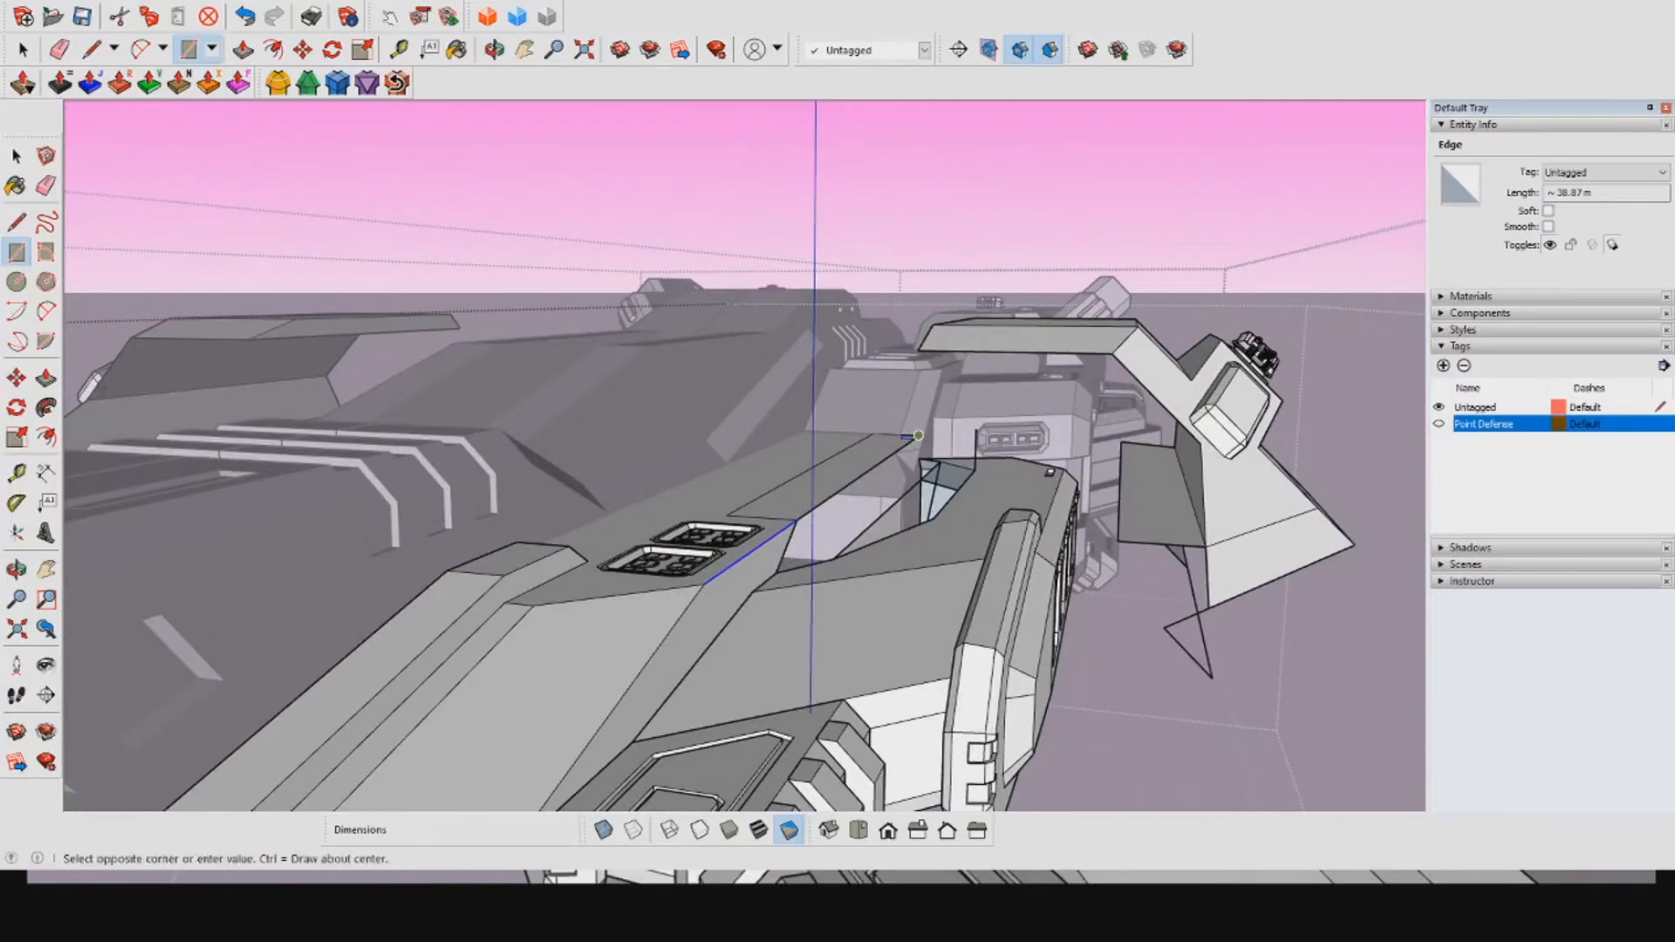
Step: Draw a rectangle from the end corner of the upper hull plate along its long side edge
scroll(716, 384, "up", 3)
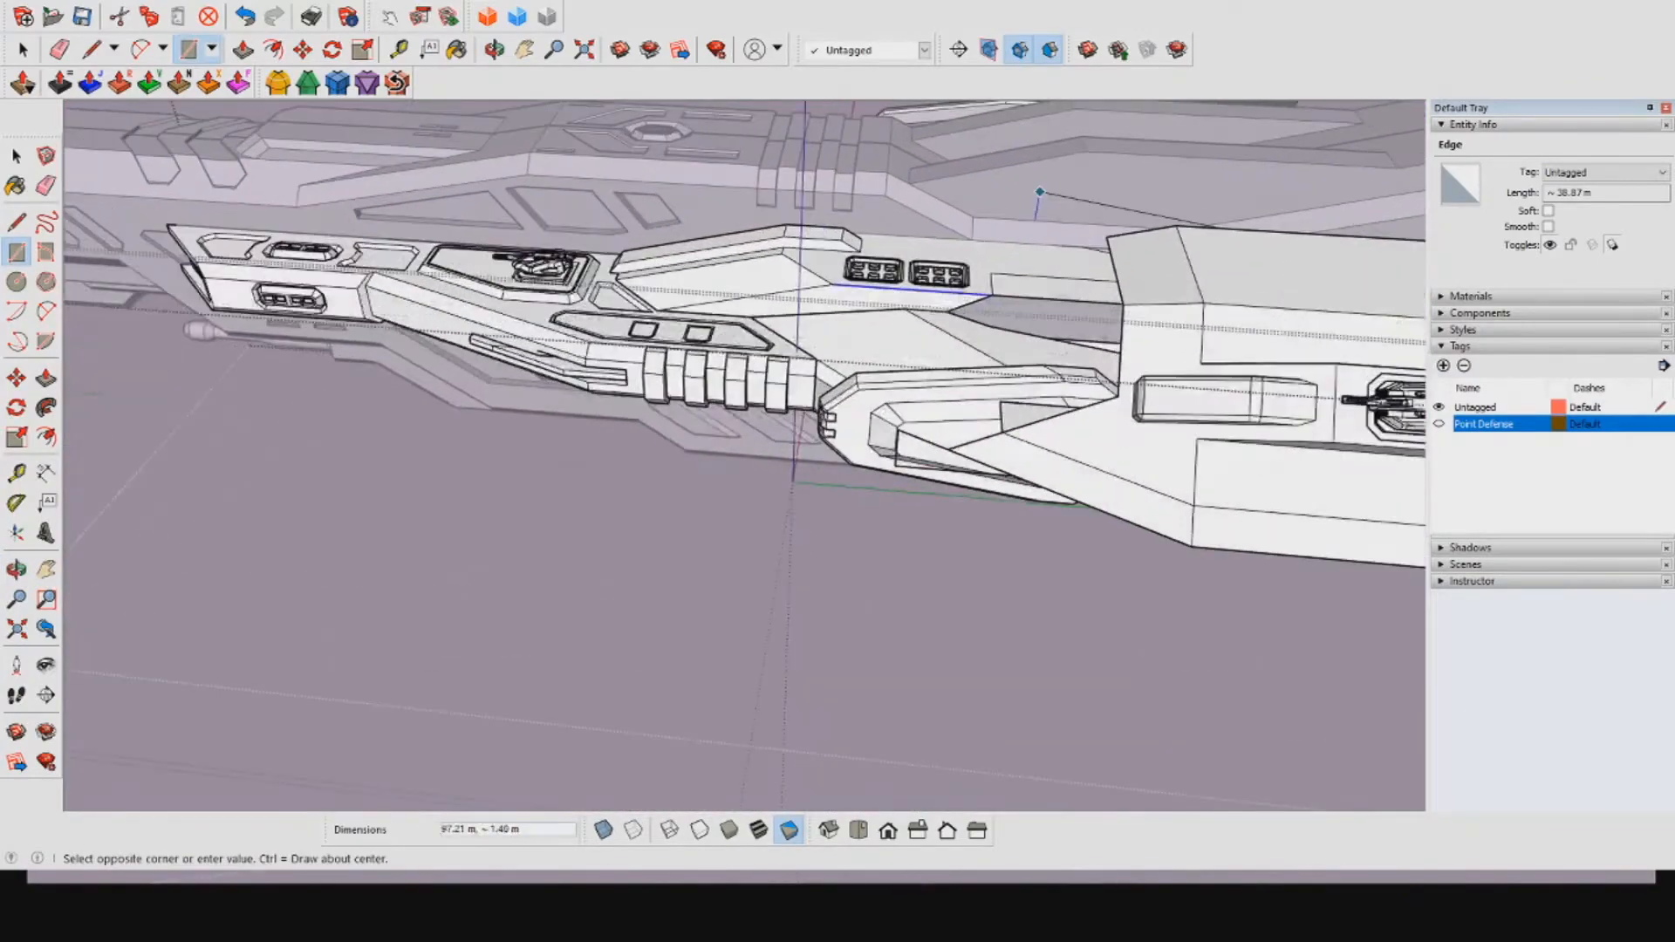
middle_click_drag(864, 449, 836, 417)
left_click(836, 417)
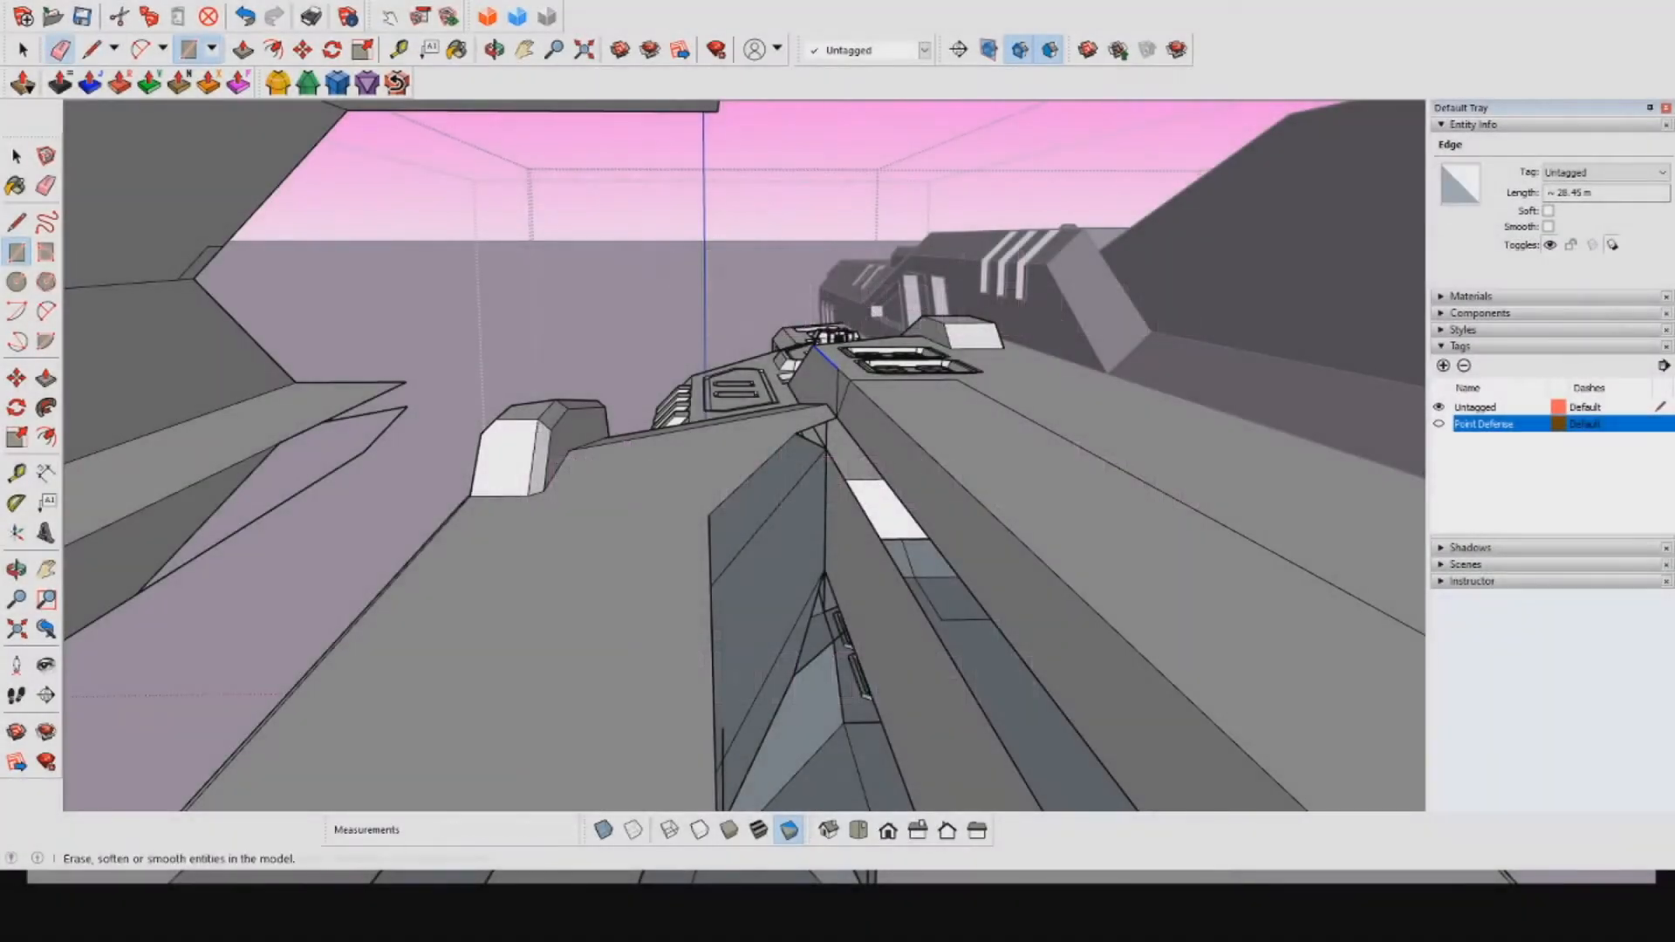
Step: Try to erase an edge in the narrow gap beside the upper hull plate, and undo the erasure
key("e")
scroll(816, 349, "up", 2)
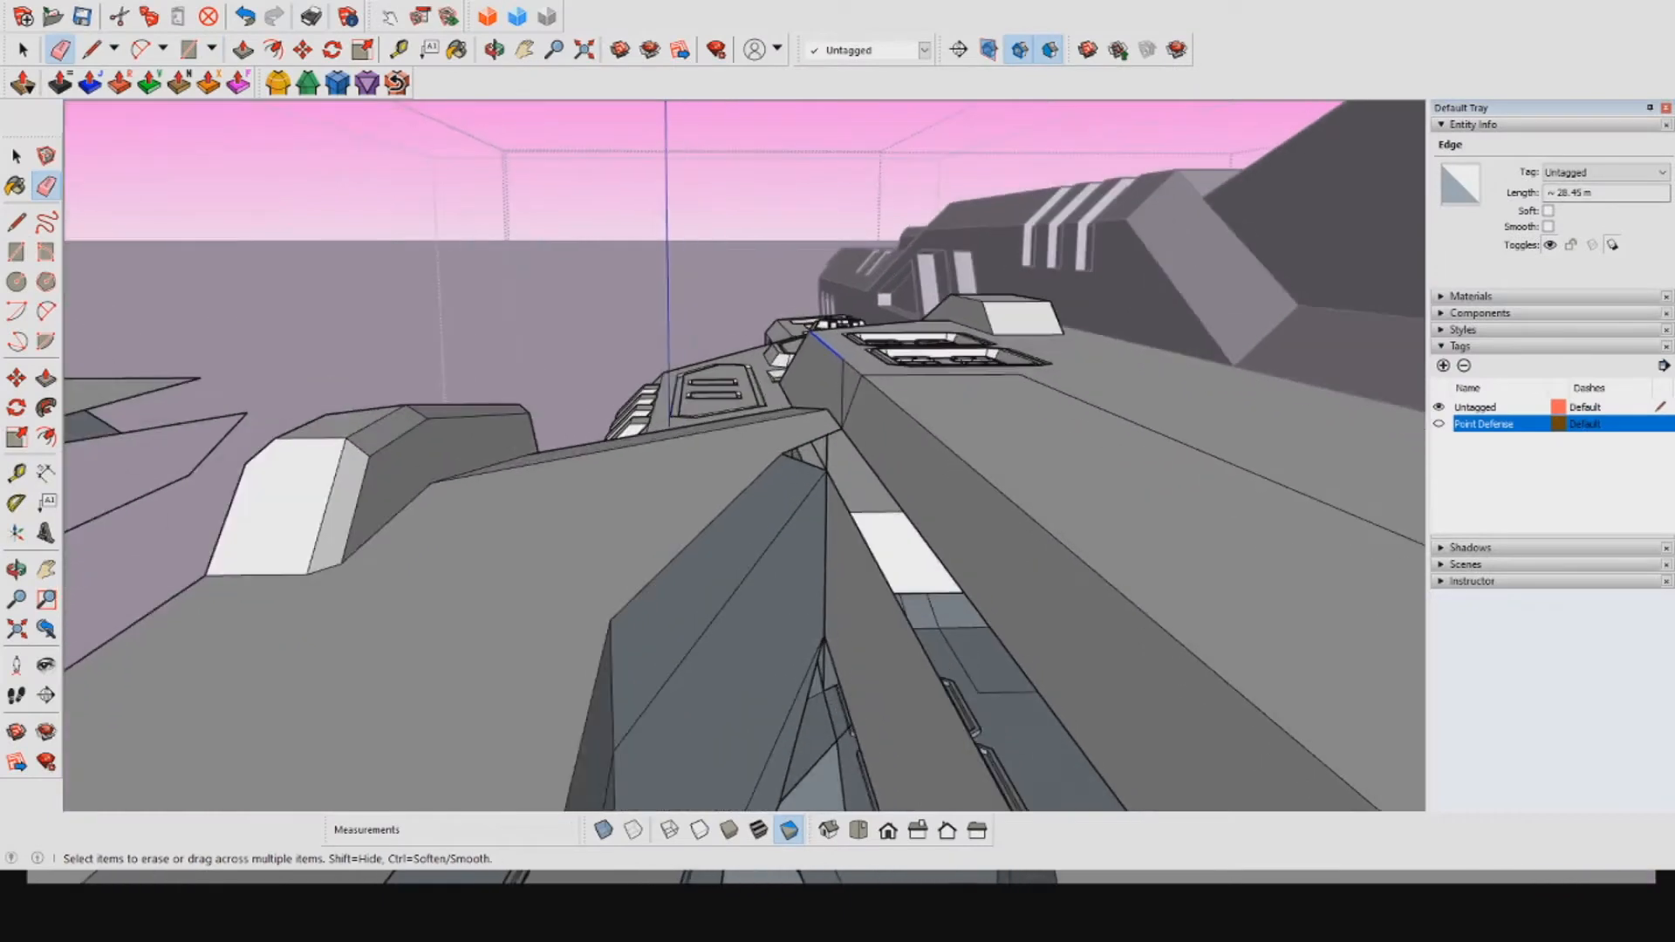
middle_click_drag(742, 454, 672, 384)
scroll(970, 641, "down", 1)
left_click(970, 641)
key("ctrl+z")
Step: Delete the unwanted face inside the narrow gap beside the upper hull plate
key("space")
double_click(907, 656)
key("Delete")
key("Escape")
Step: Draw a short line joining the lower corner of the hull plate to the adjacent side pod corner at the gap's end
middle_click_drag(785, 524, 803, 646)
scroll(1038, 655, "up", 2)
left_click(1030, 655)
key("l")
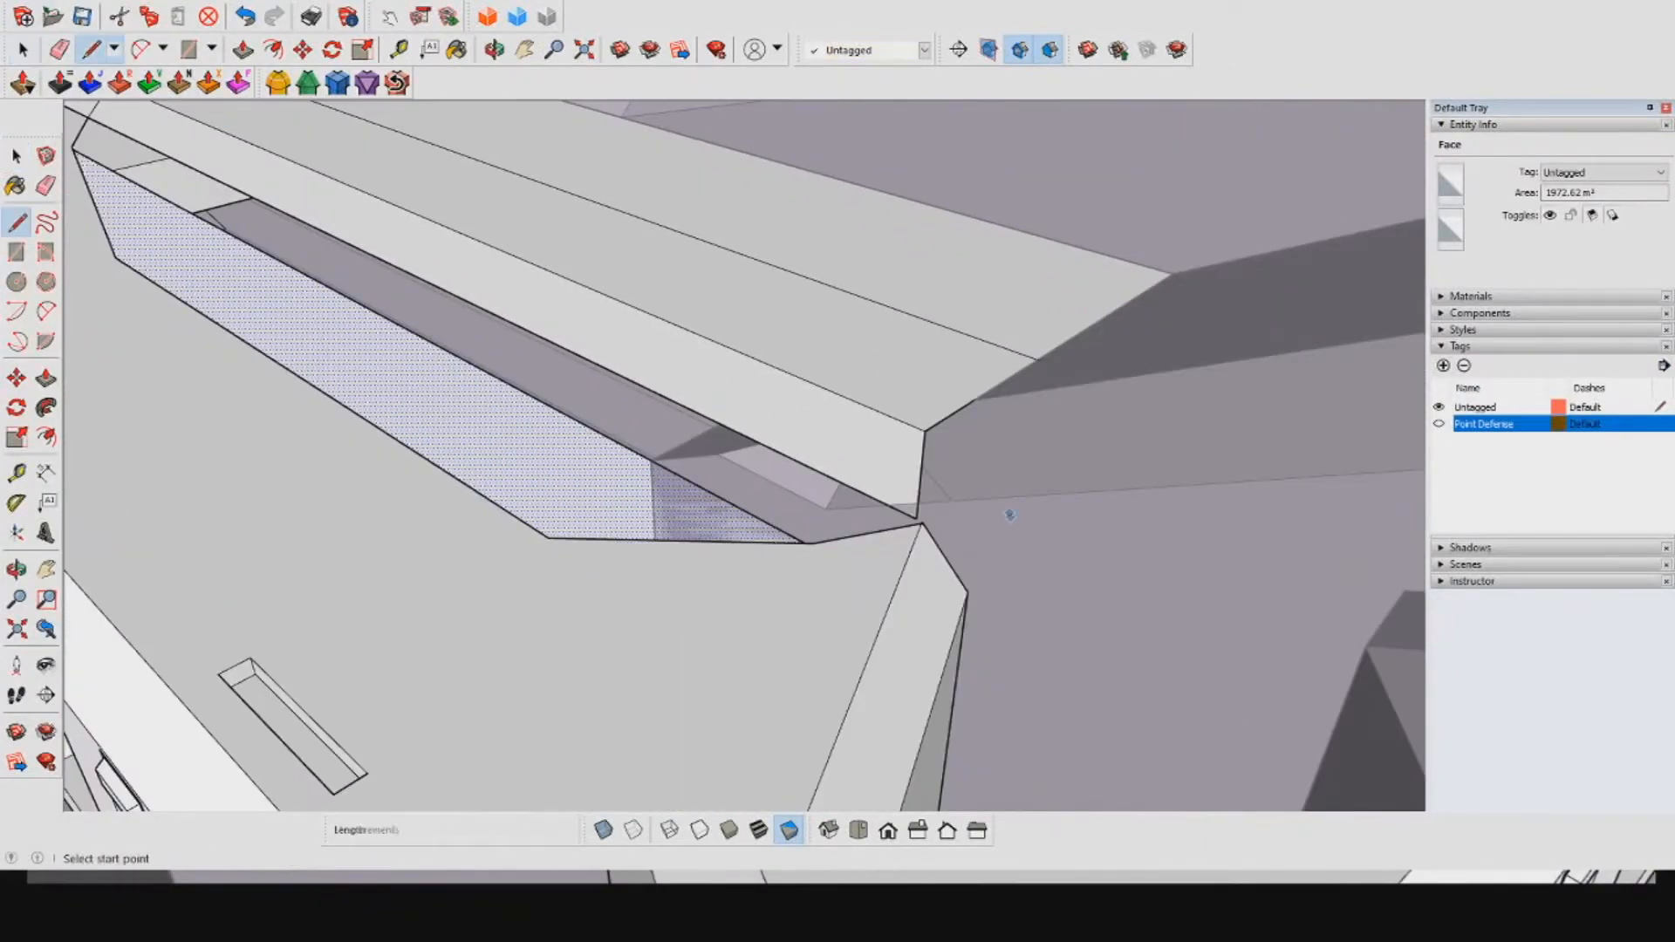
scroll(917, 522, "up", 3)
scroll(903, 517, "up", 1)
left_click(883, 506)
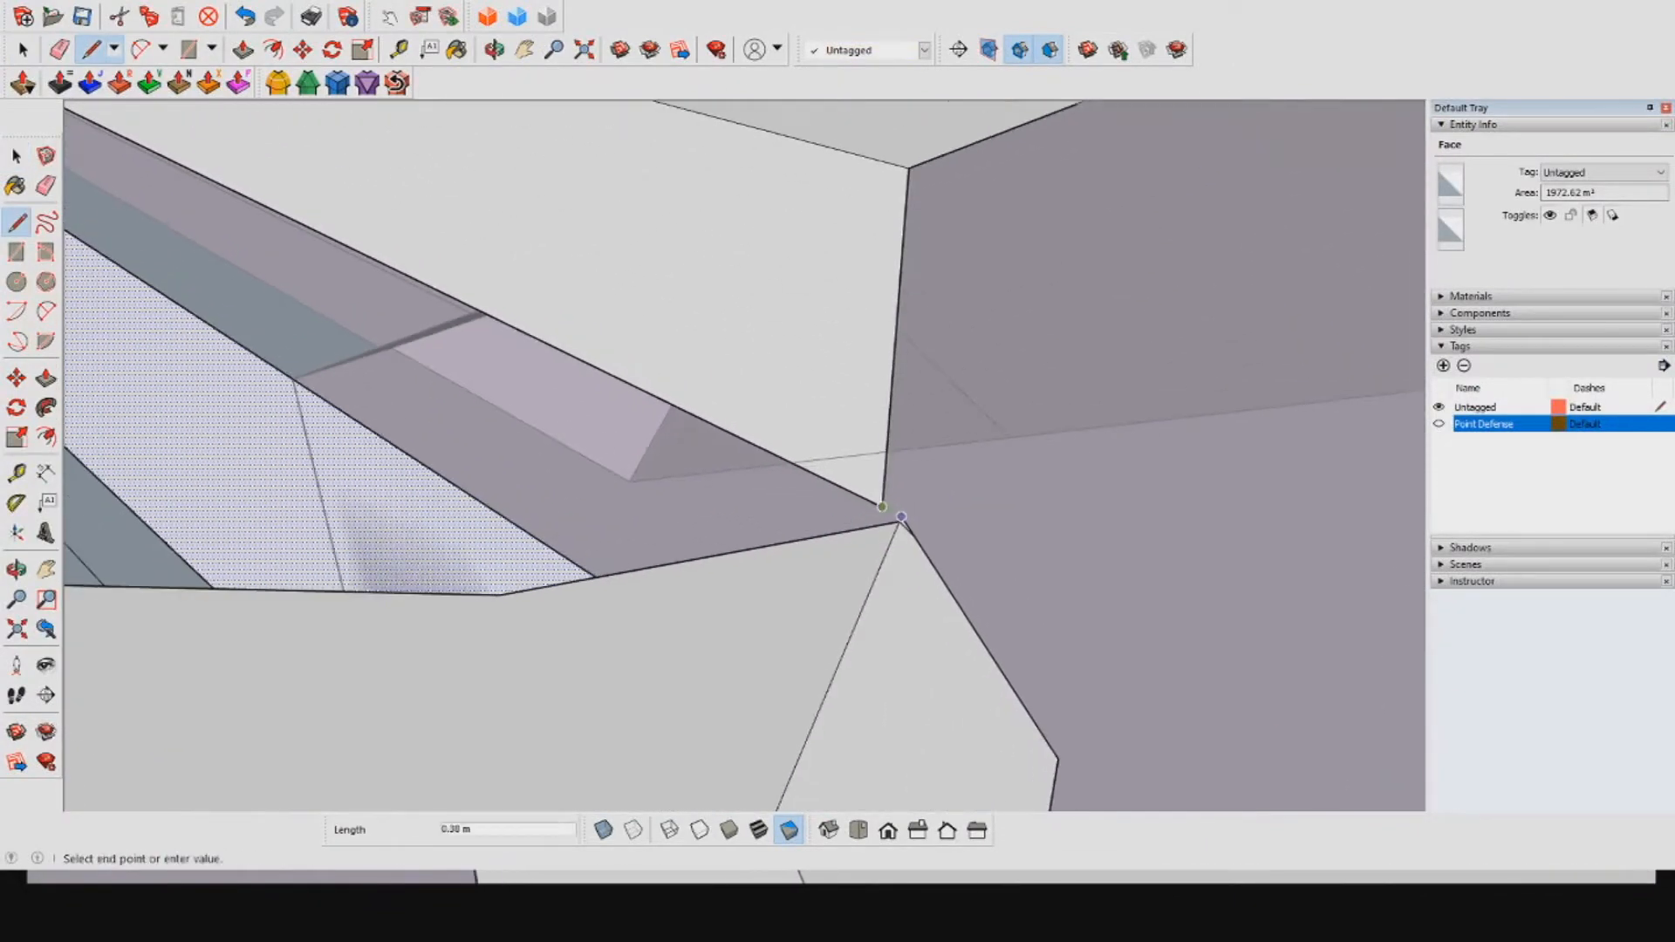
left_click(902, 517)
Step: Draw lines outward from the hull plate's upper end corner and back to its lower corner to form a triangular face
middle_click_drag(901, 517, 916, 402)
scroll(916, 399, "down", 1)
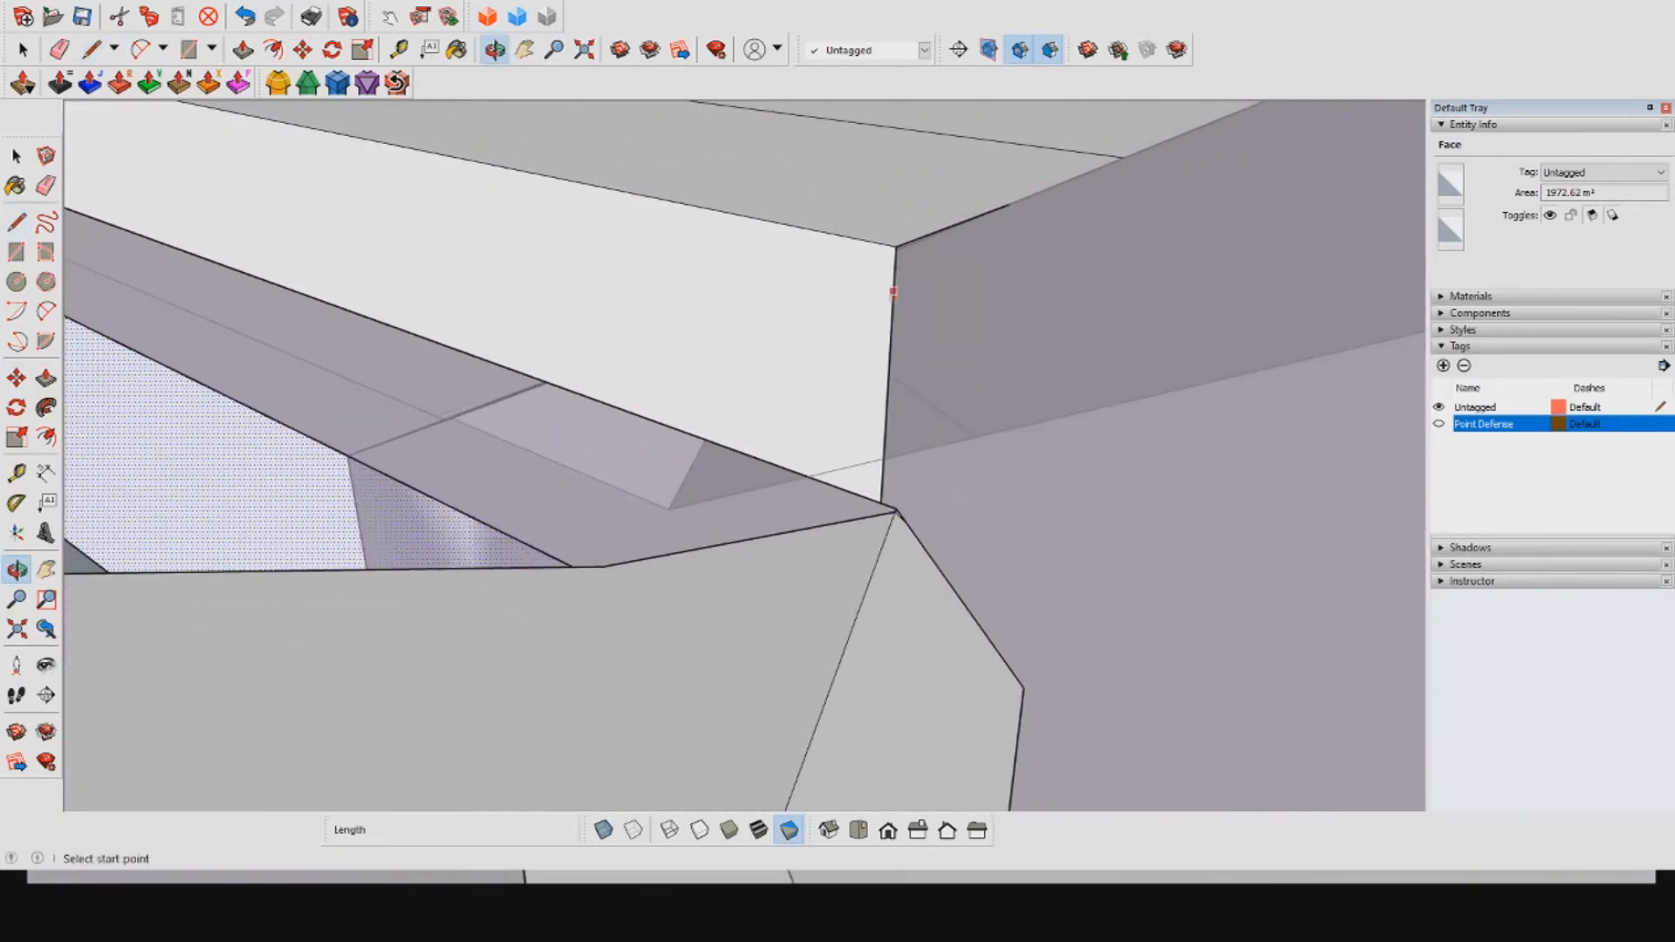
scroll(897, 262, "down", 1)
left_click(900, 255)
scroll(911, 259, "down", 3)
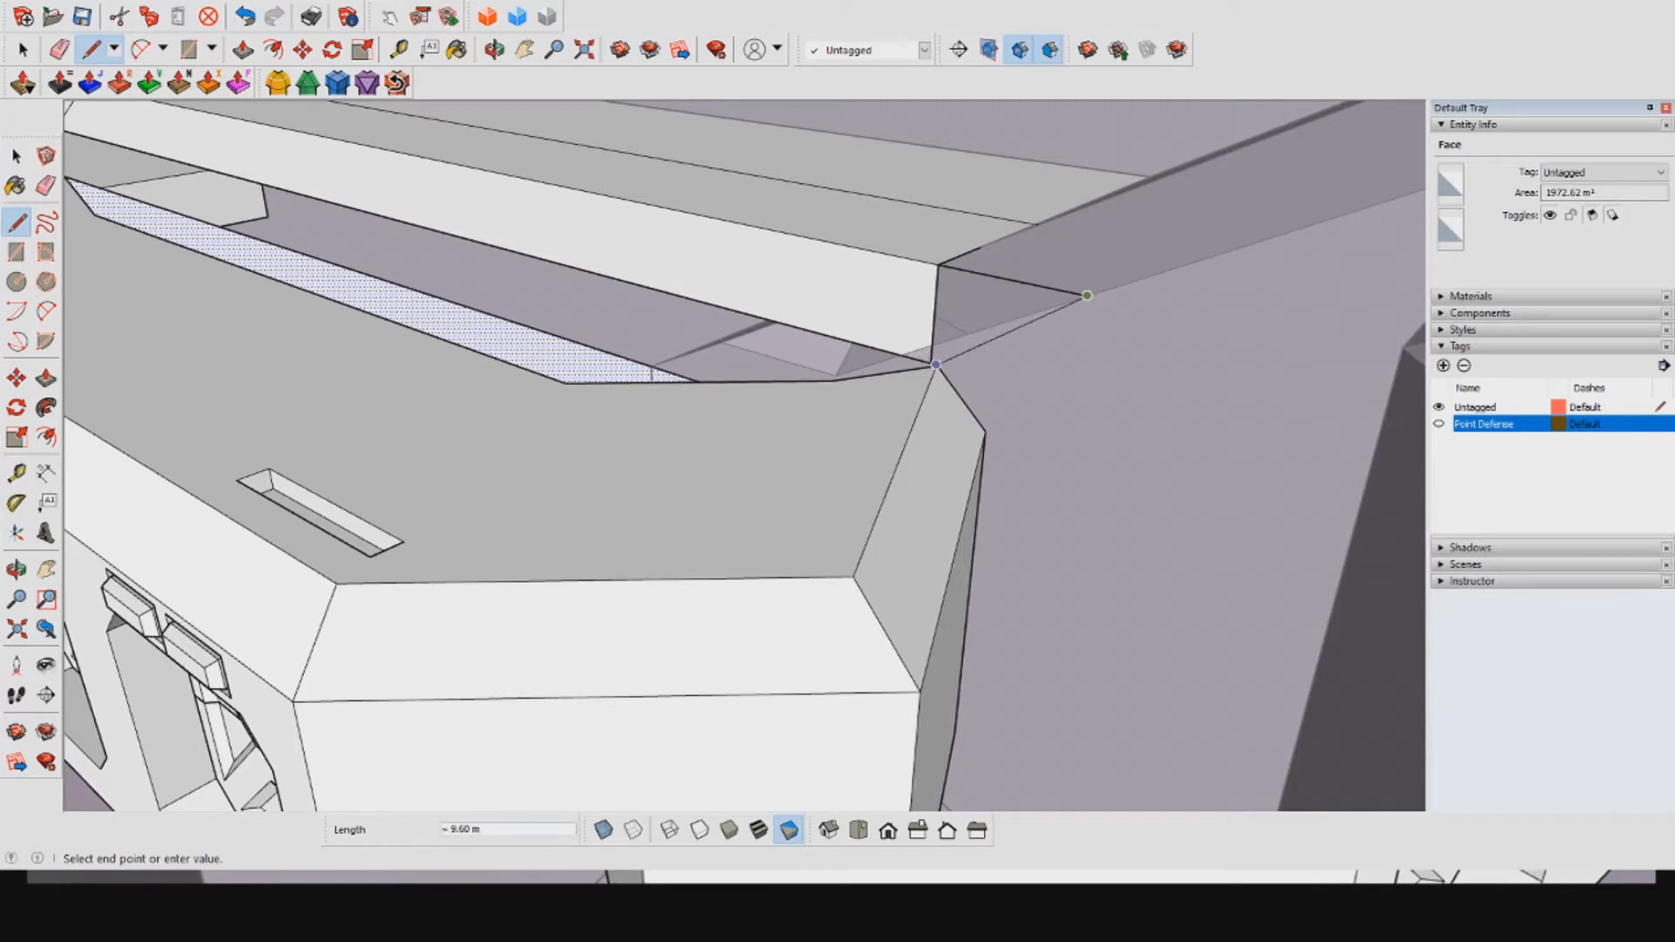
left_click(935, 364)
scroll(990, 325, "up", 4)
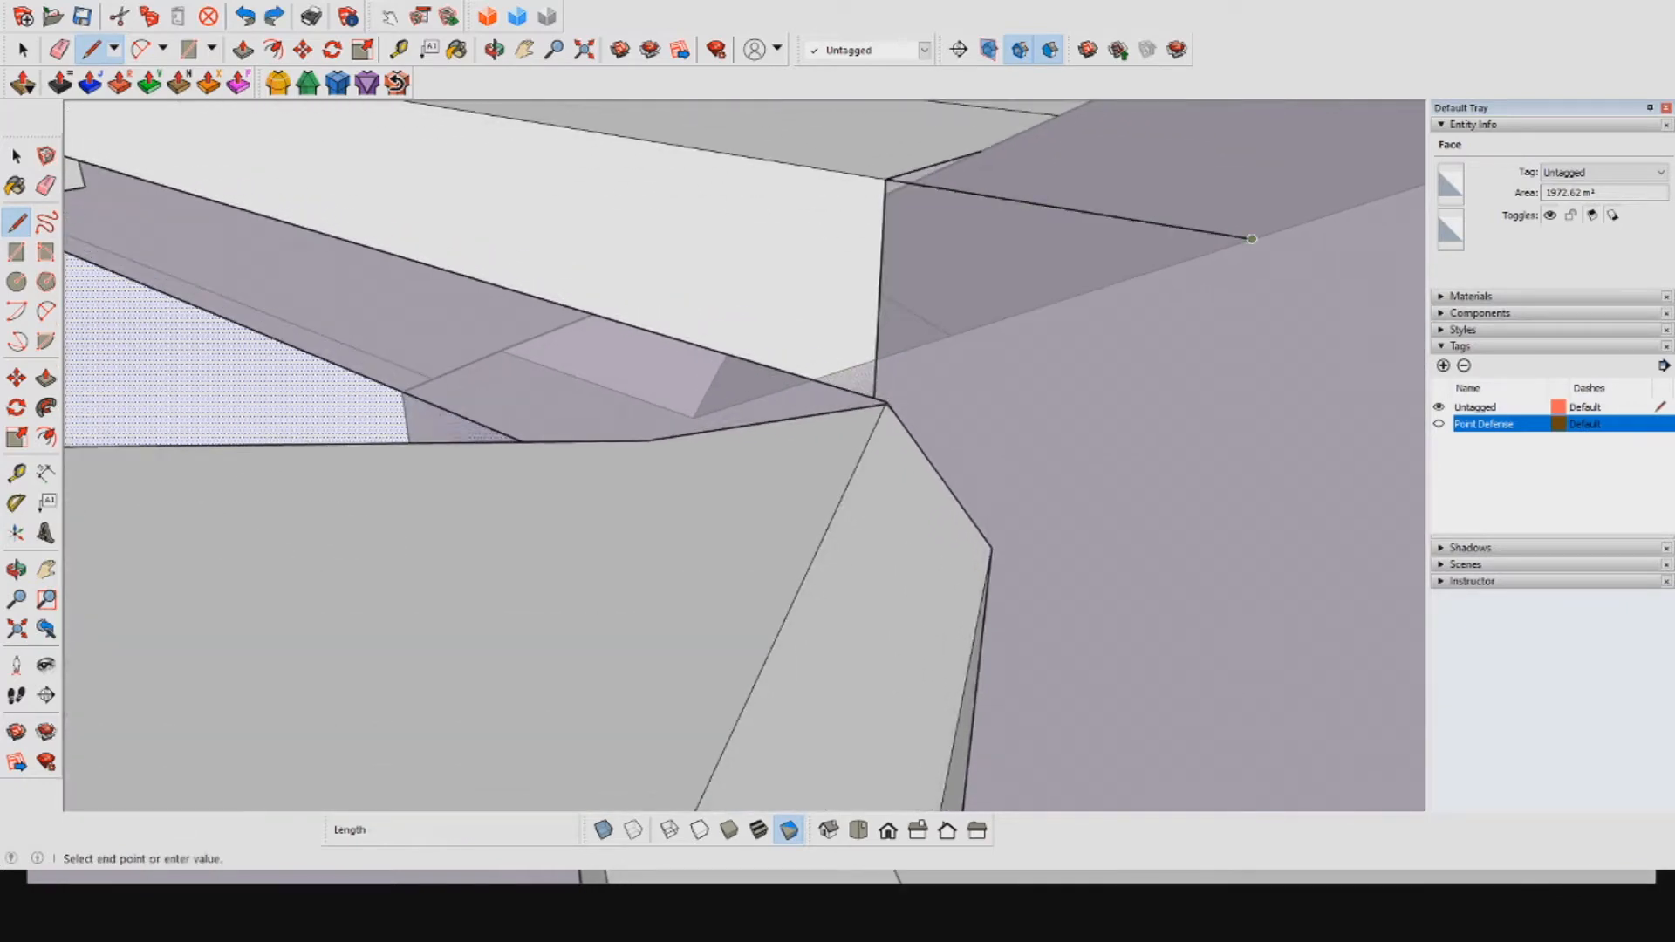
left_click(877, 358)
Step: Draw lines from the triangle's outer tip to the hull's upper edge and its end corner to close the wedge
middle_click_drag(877, 358, 1084, 326)
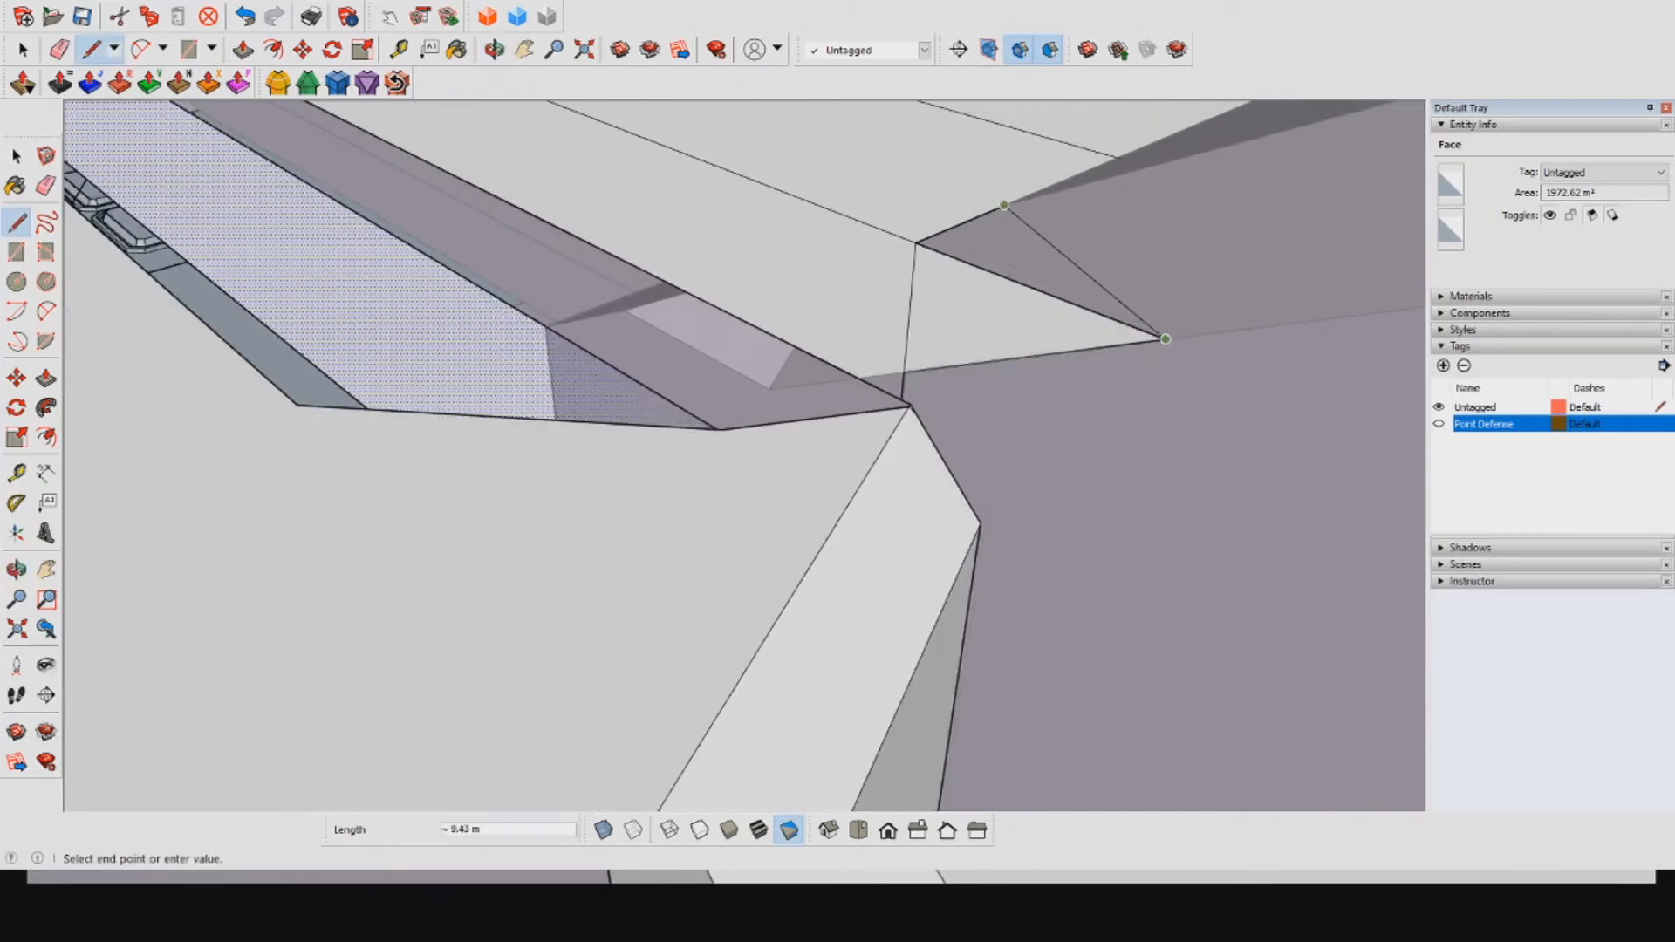
left_click(1004, 205)
scroll(961, 302, "up", 2)
left_click(905, 229)
middle_click_drag(973, 392, 687, 472)
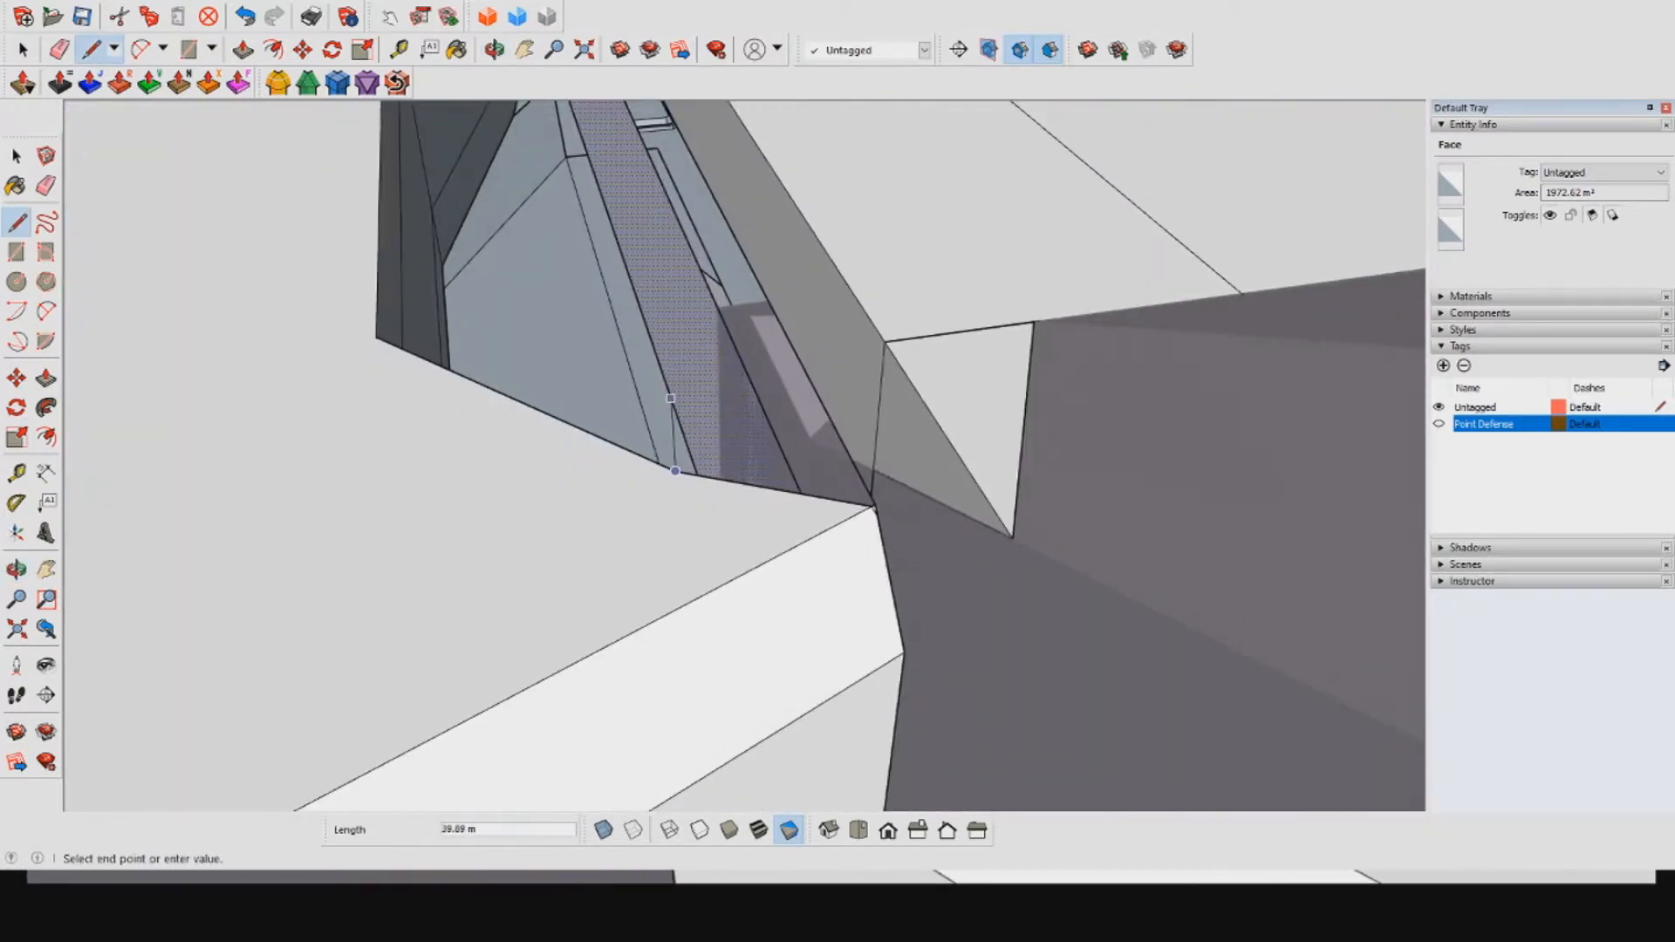
Step: Open the side pod group for editing and draw a rectangle about 111.8 m by 17.6 m across the notch in its top
left_click(24, 49)
key("Escape")
middle_click_drag(698, 454, 838, 402)
scroll(798, 436, "down", 2)
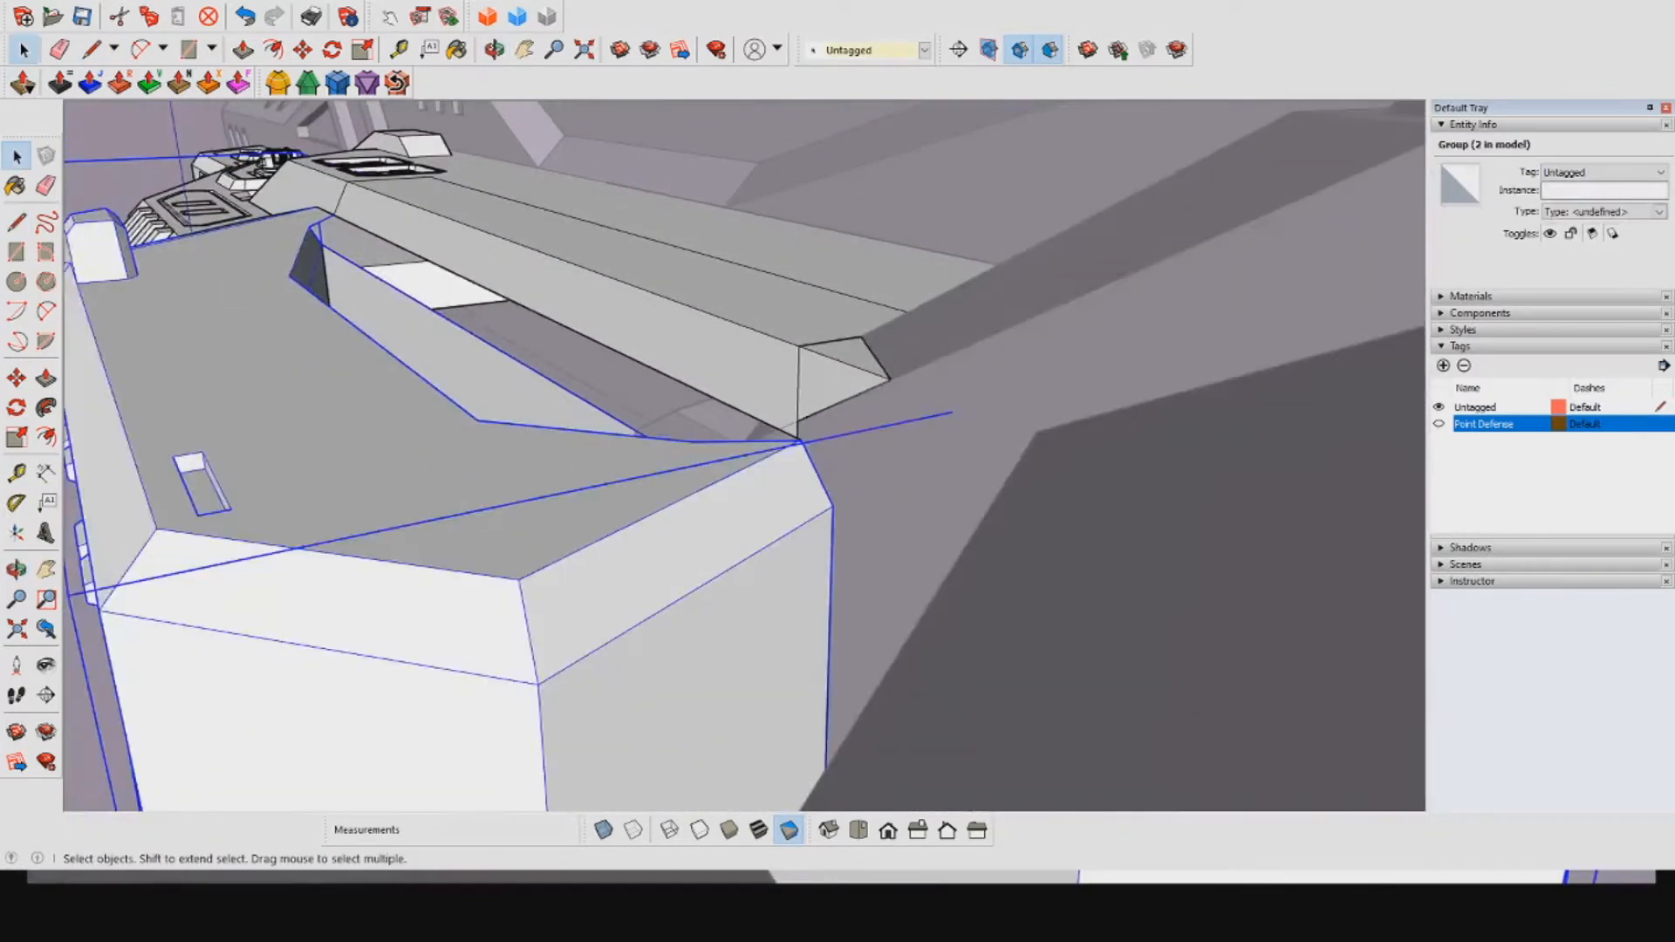
scroll(523, 245, "down", 1)
left_click(523, 245)
middle_click_drag(524, 245, 541, 301)
double_click(419, 445)
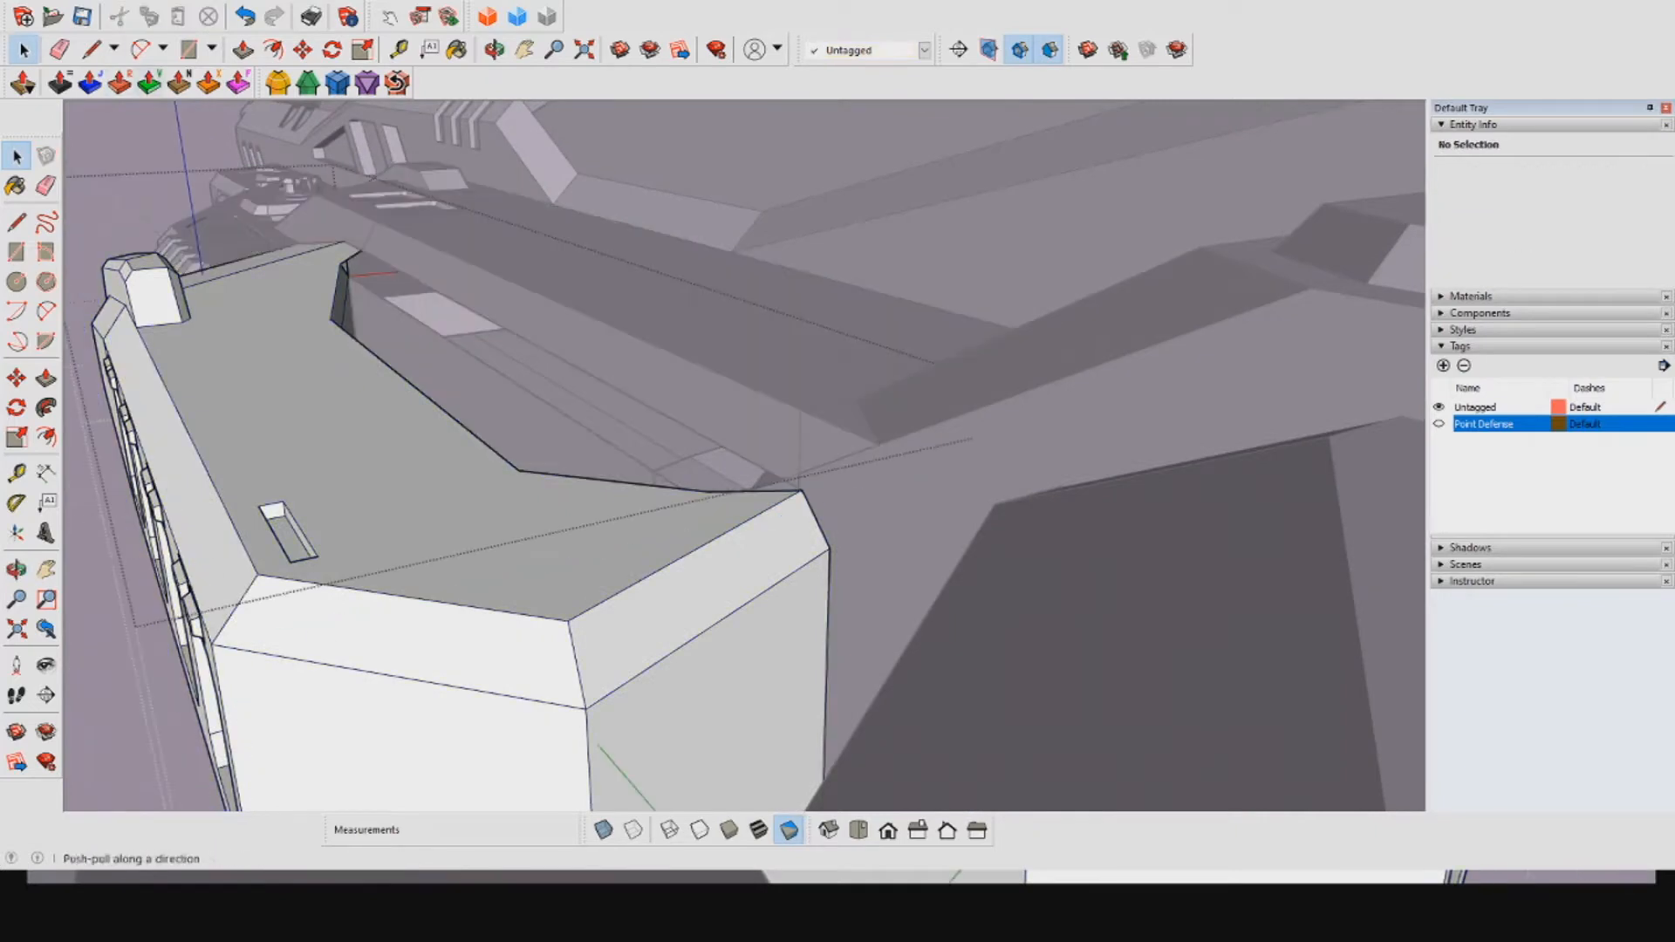
key("r")
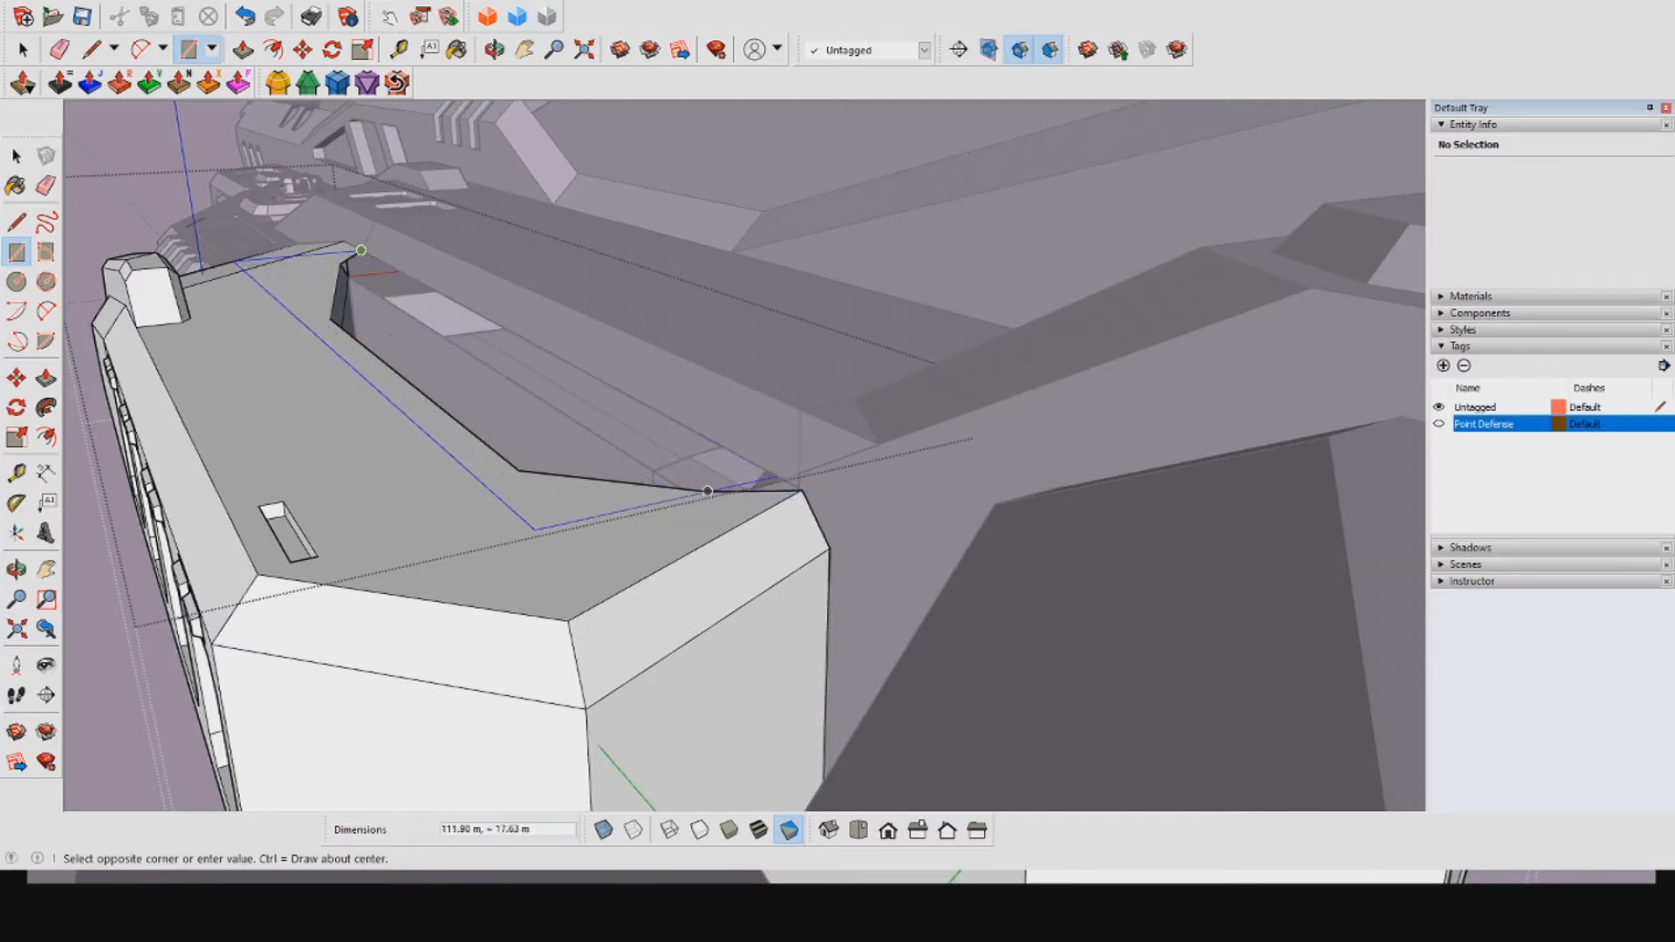
left_click(707, 491)
Step: Draw a line from the side pod's end corner to the rectangle's corner to fill the small remaining opening
key("l")
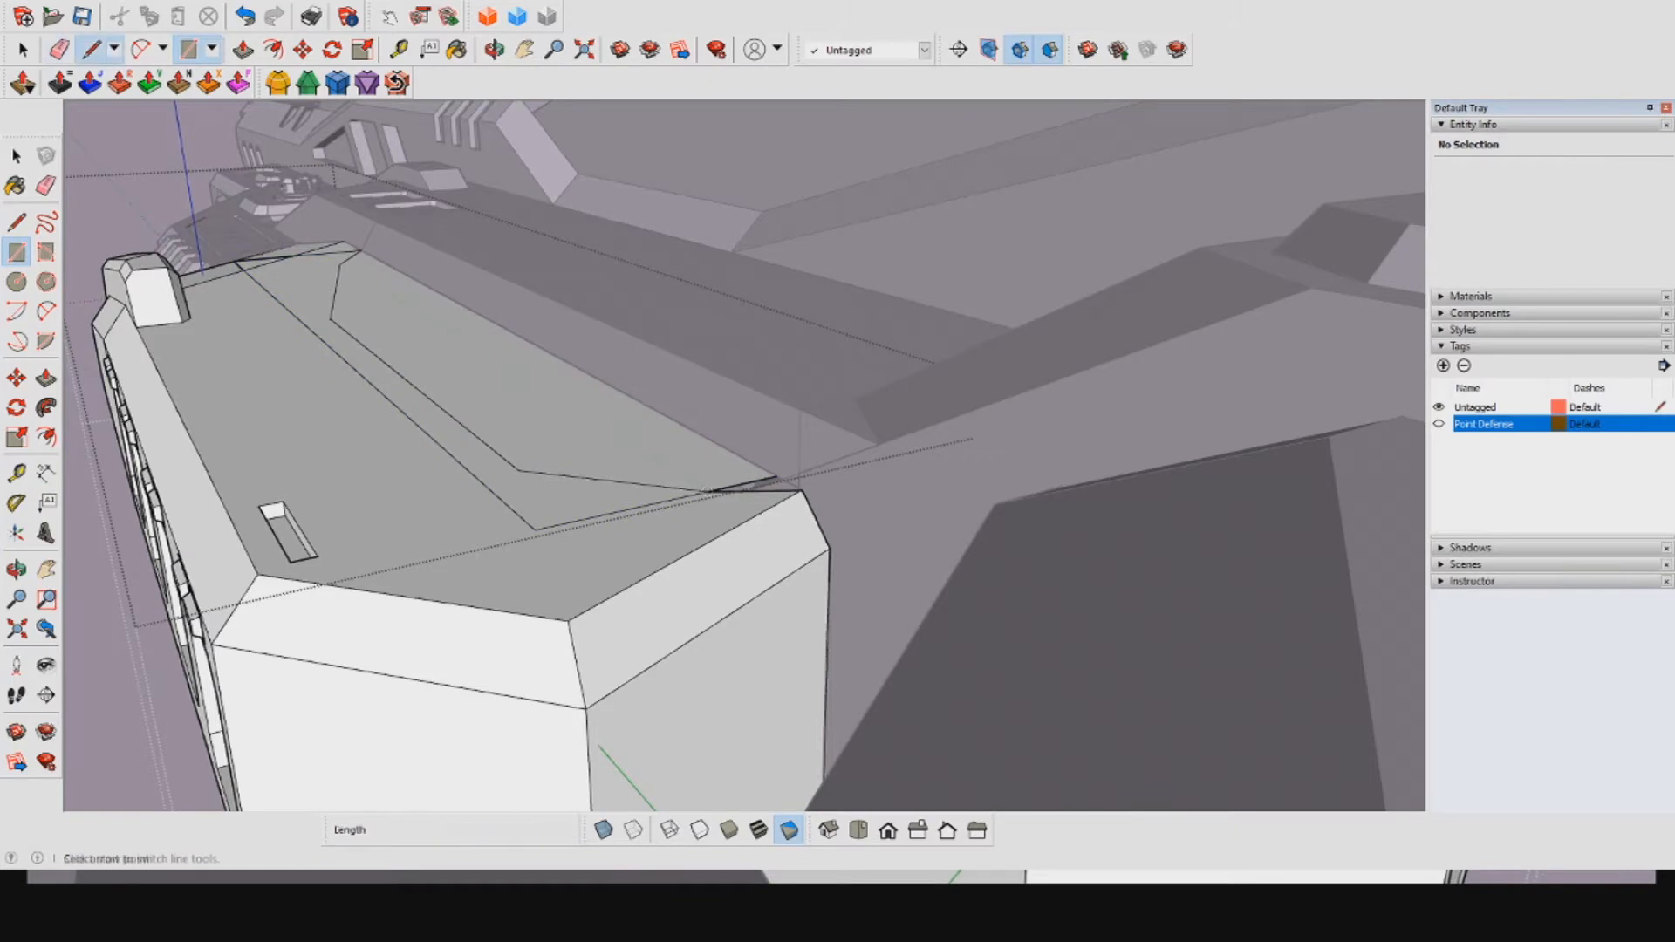
scroll(797, 485, "up", 3)
scroll(797, 483, "up", 2)
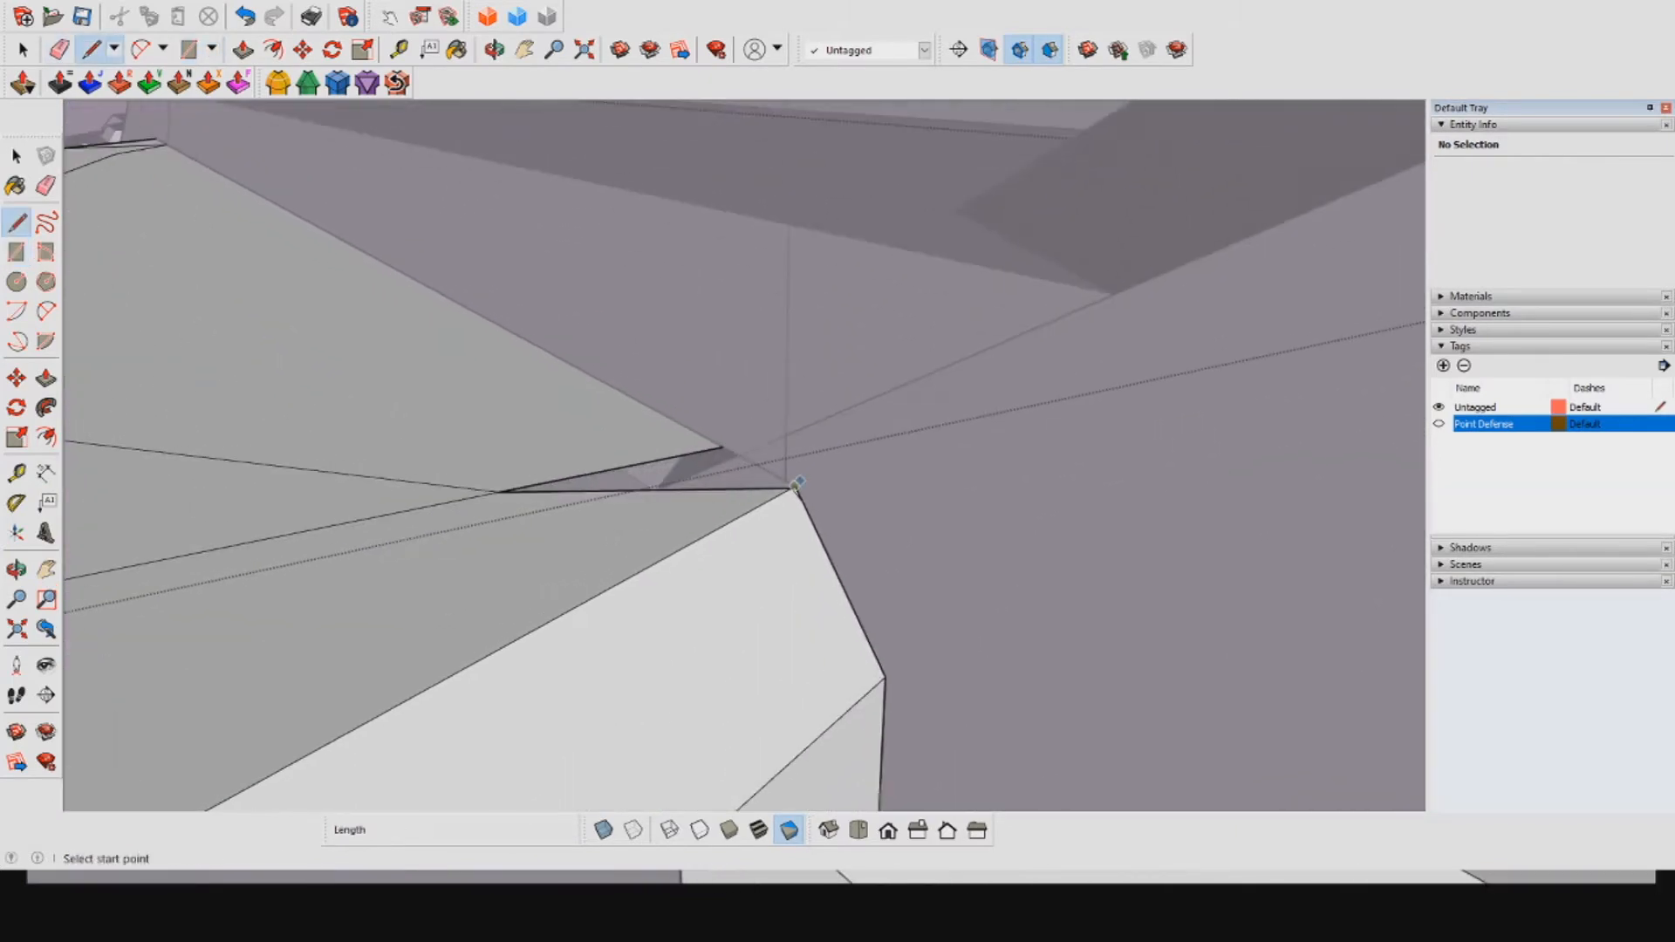
left_click(722, 446)
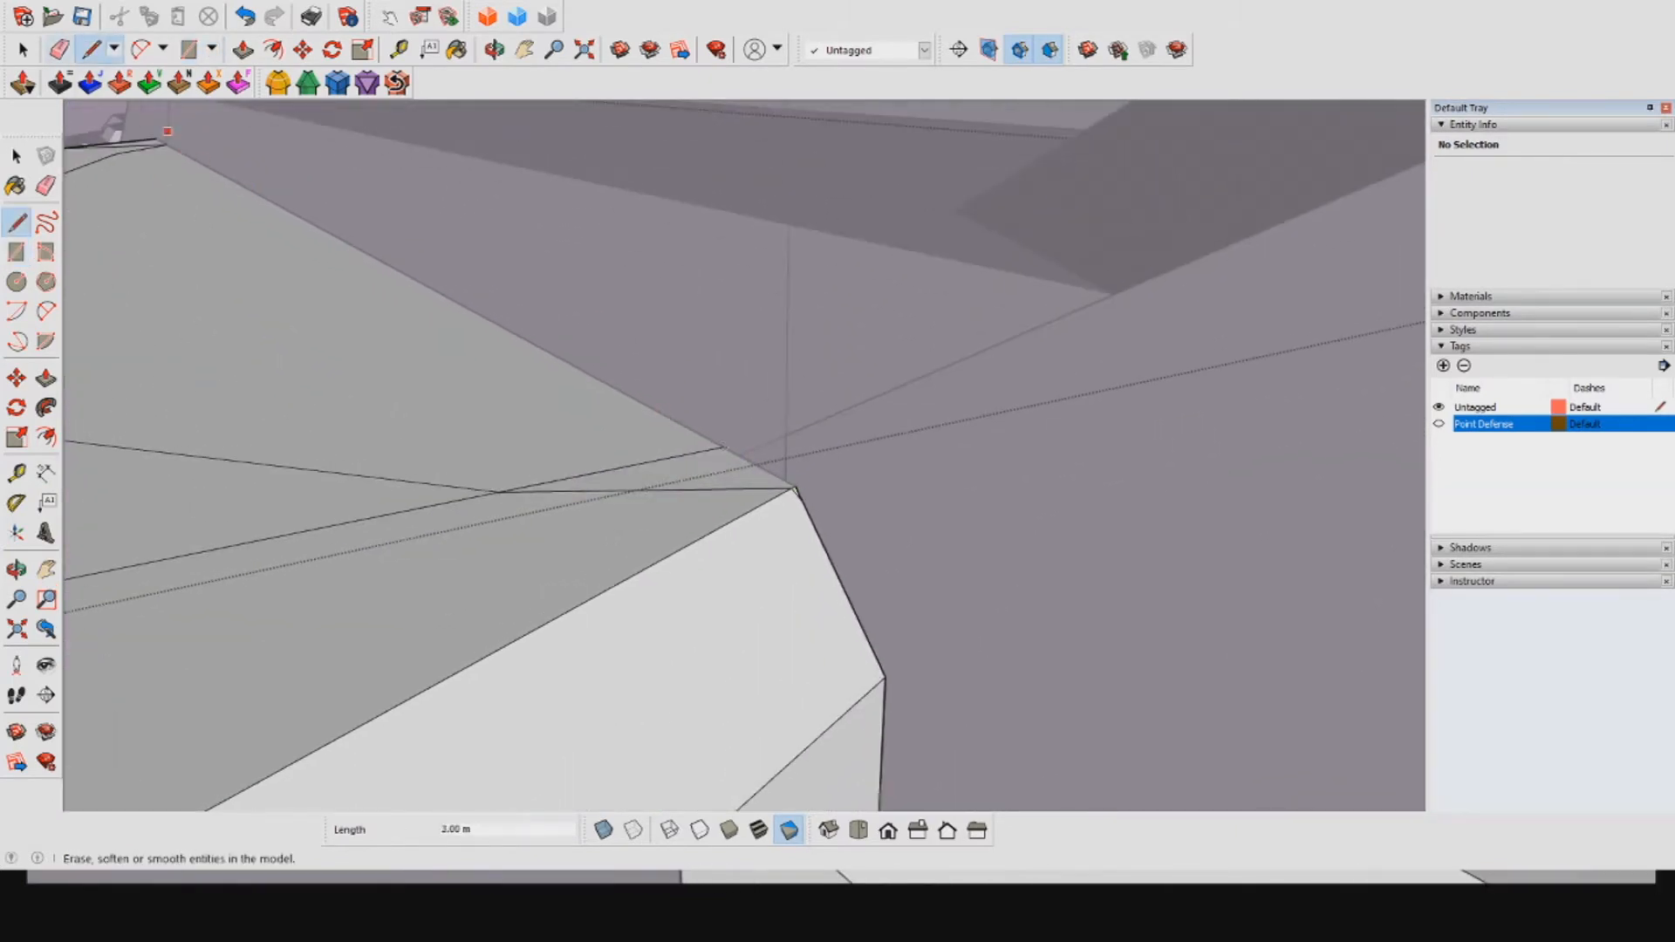
Step: Erase the leftover rectangle edges and the old notch outline from the side pod's top face
left_click(60, 49)
scroll(794, 484, "up", 5)
left_click(850, 486)
scroll(758, 490, "down", 4)
middle_click_drag(549, 460, 672, 532)
left_click(602, 583)
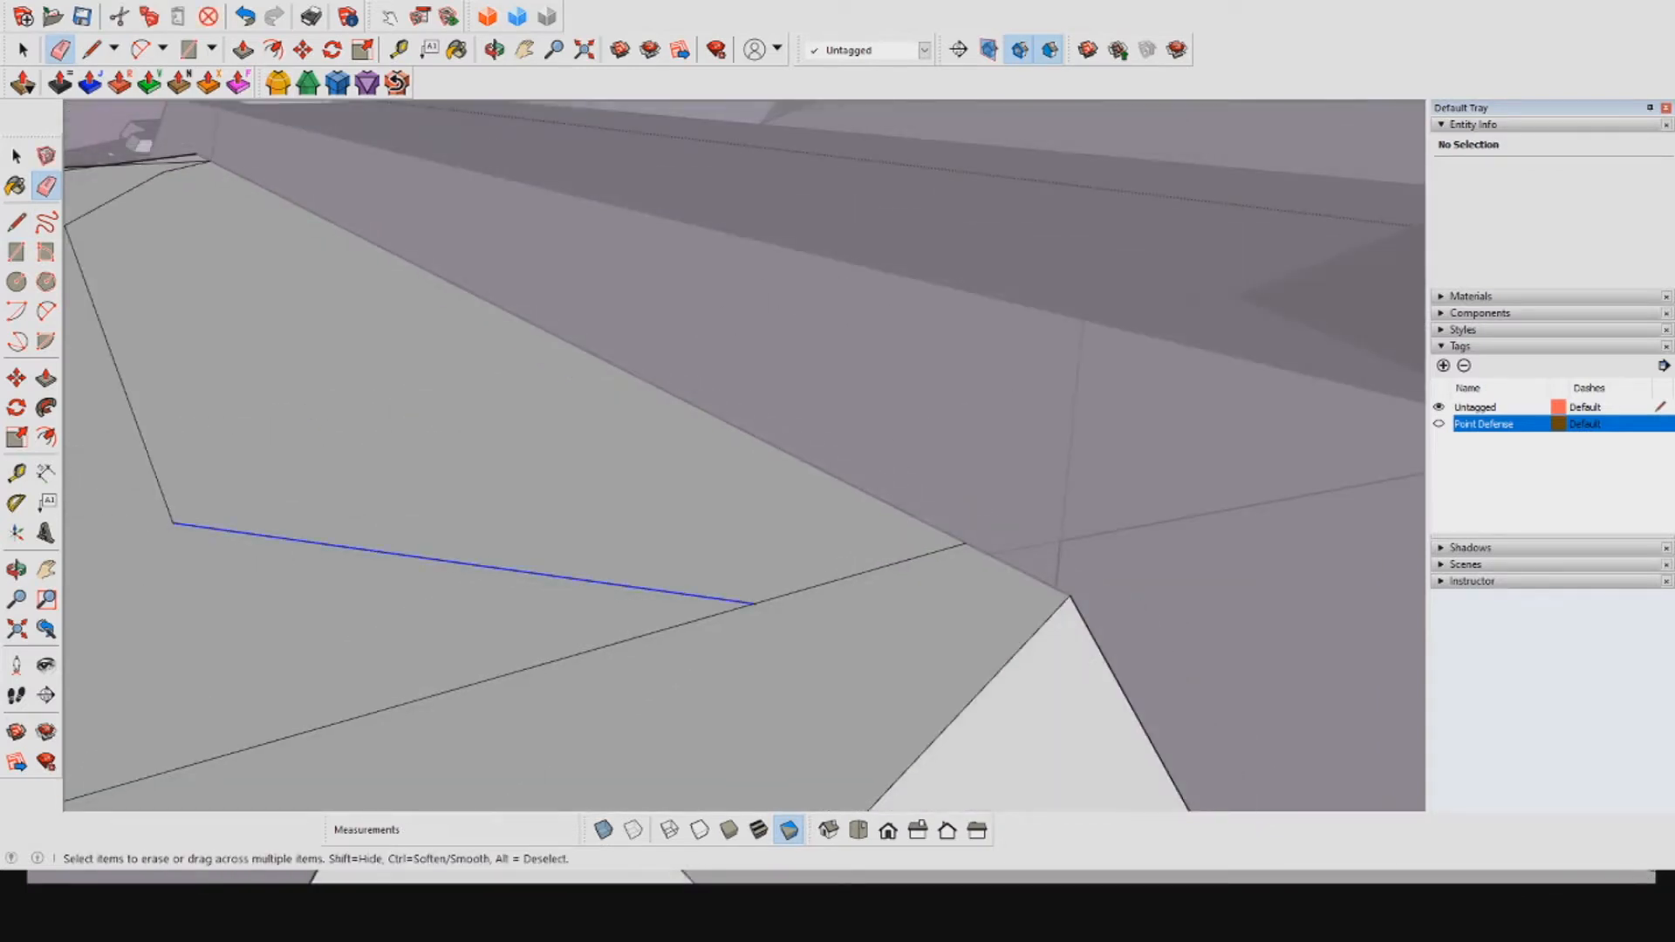
left_click_drag(602, 582, 624, 643)
scroll(554, 600, "down", 4)
mouse_move(437, 489)
middle_mouse_down()
mouse_move(497, 480)
mouse_move(689, 514)
middle_mouse_up()
scroll(515, 288, "down", 1)
left_click(496, 278)
middle_click_drag(506, 305, 960, 472)
middle_click_drag(759, 469, 698, 454)
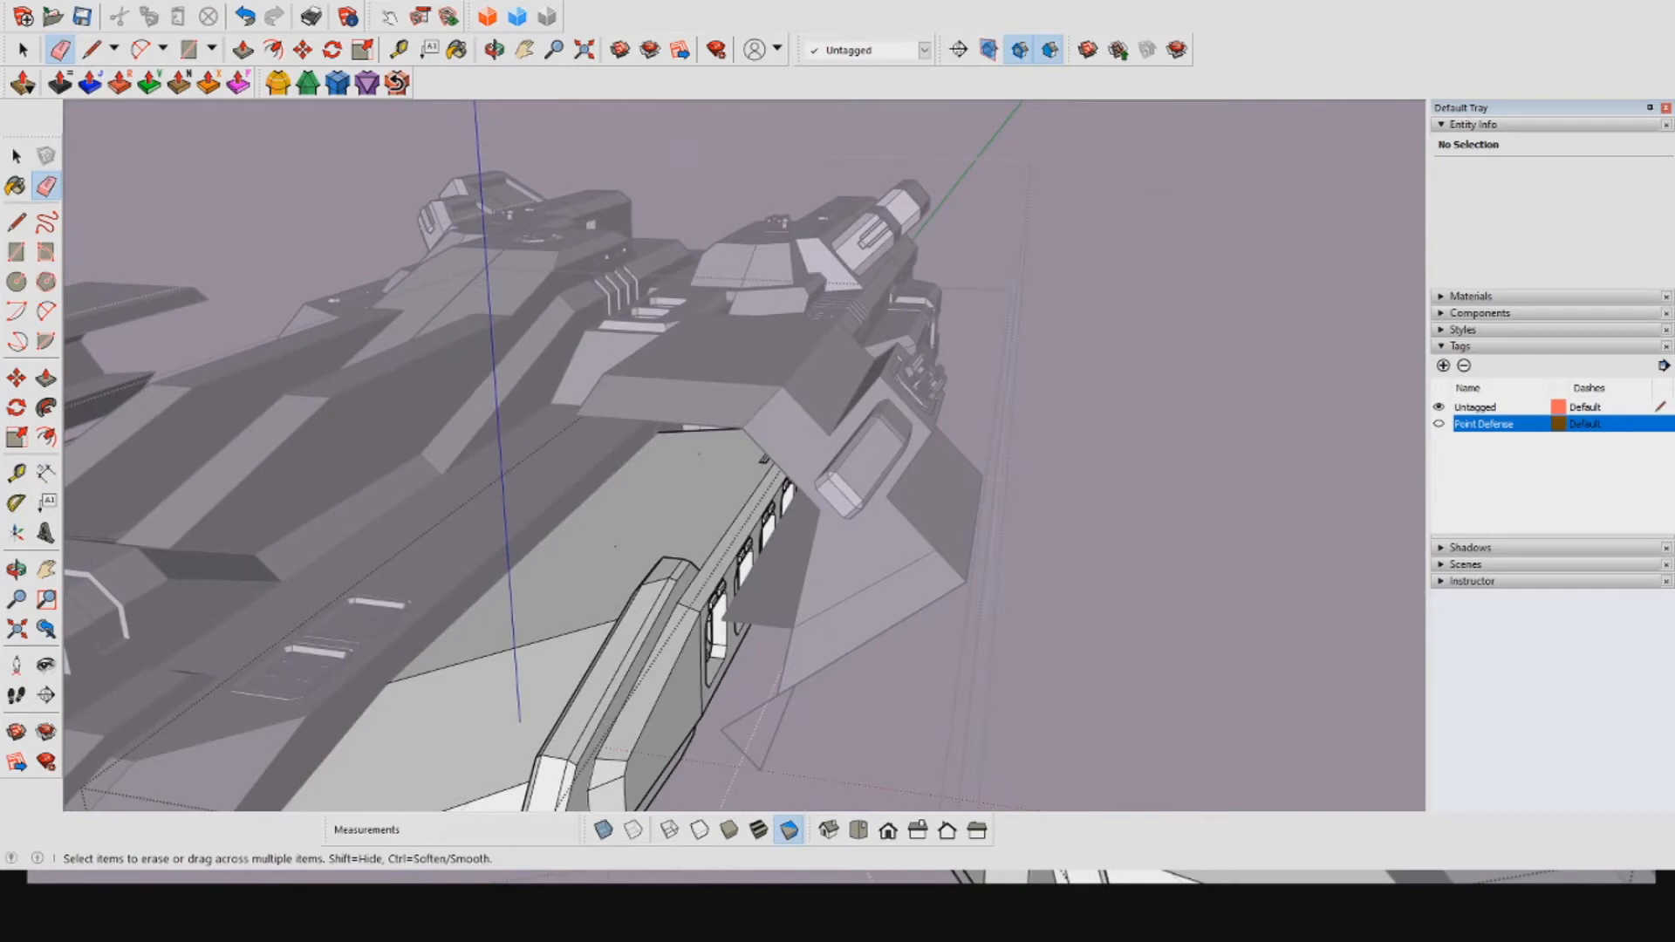
Step: Leave the side pod group, open the wing group for editing and delete the unwanted geometry in it
scroll(1030, 314, "down", 6)
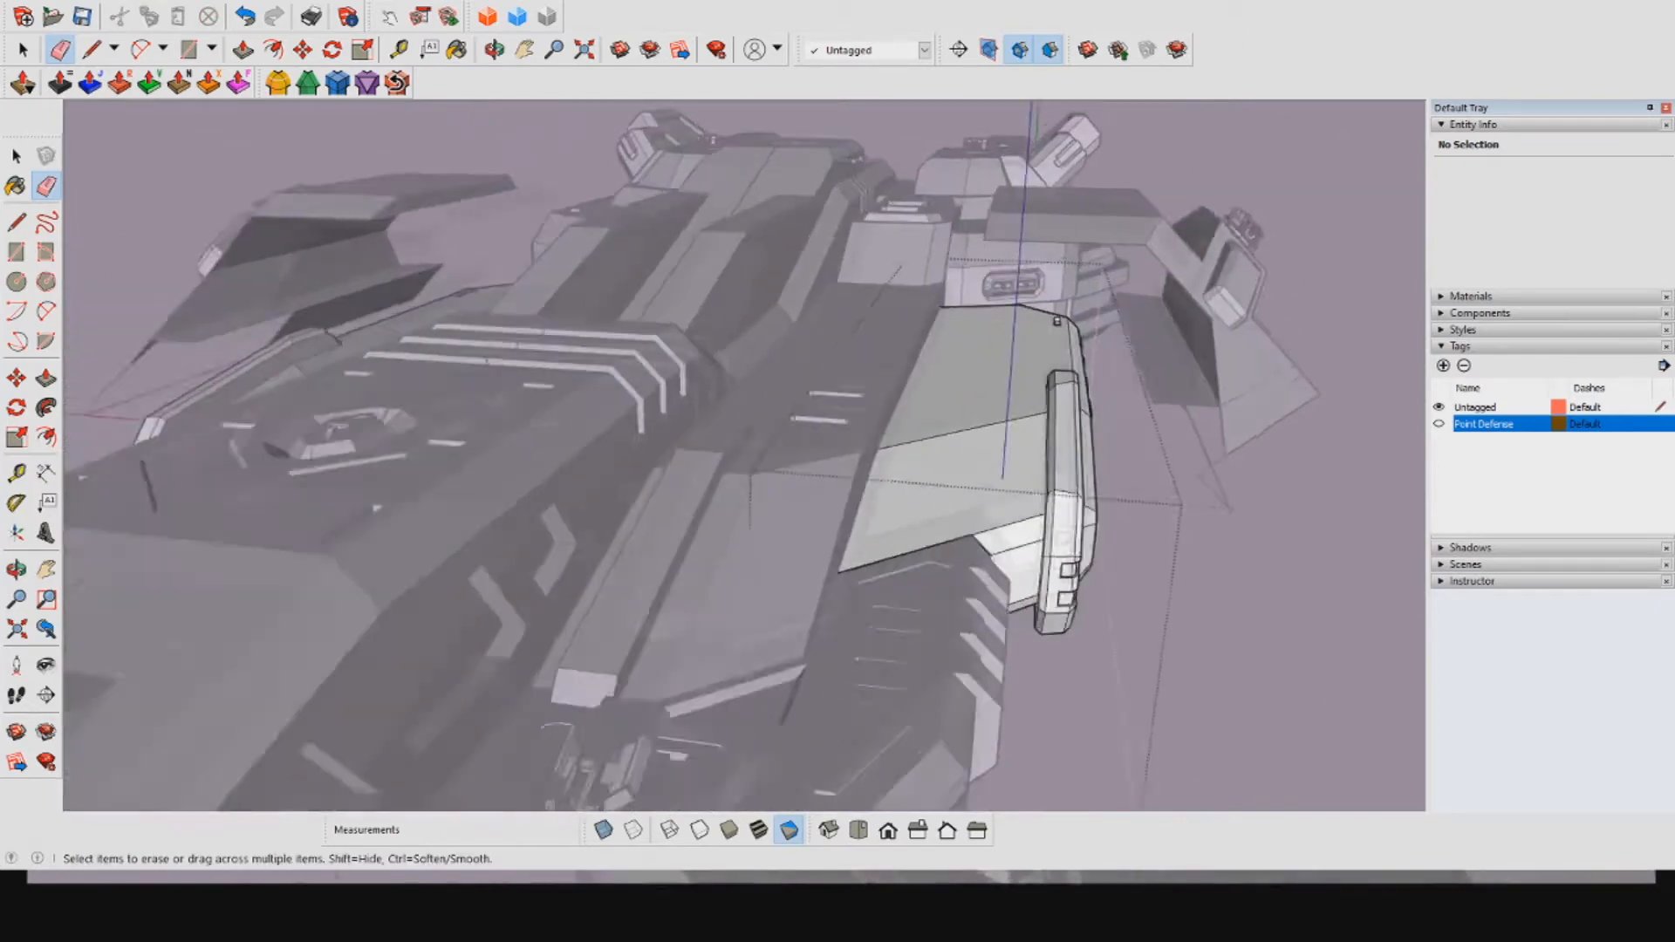
key("space")
mouse_move(986, 349)
middle_mouse_down()
mouse_move(981, 402)
mouse_move(1038, 262)
mouse_move(1038, 419)
middle_mouse_up()
scroll(1038, 384, "down", 3)
left_click(1161, 419)
scroll(1056, 375, "up", 4)
double_click(1051, 375)
scroll(1047, 375, "up", 3)
key("Delete")
middle_click_drag(1038, 541, 1043, 375)
Step: Draw a line about 115 m long across the wing's underside to the inner corner near its lower tip
key("l")
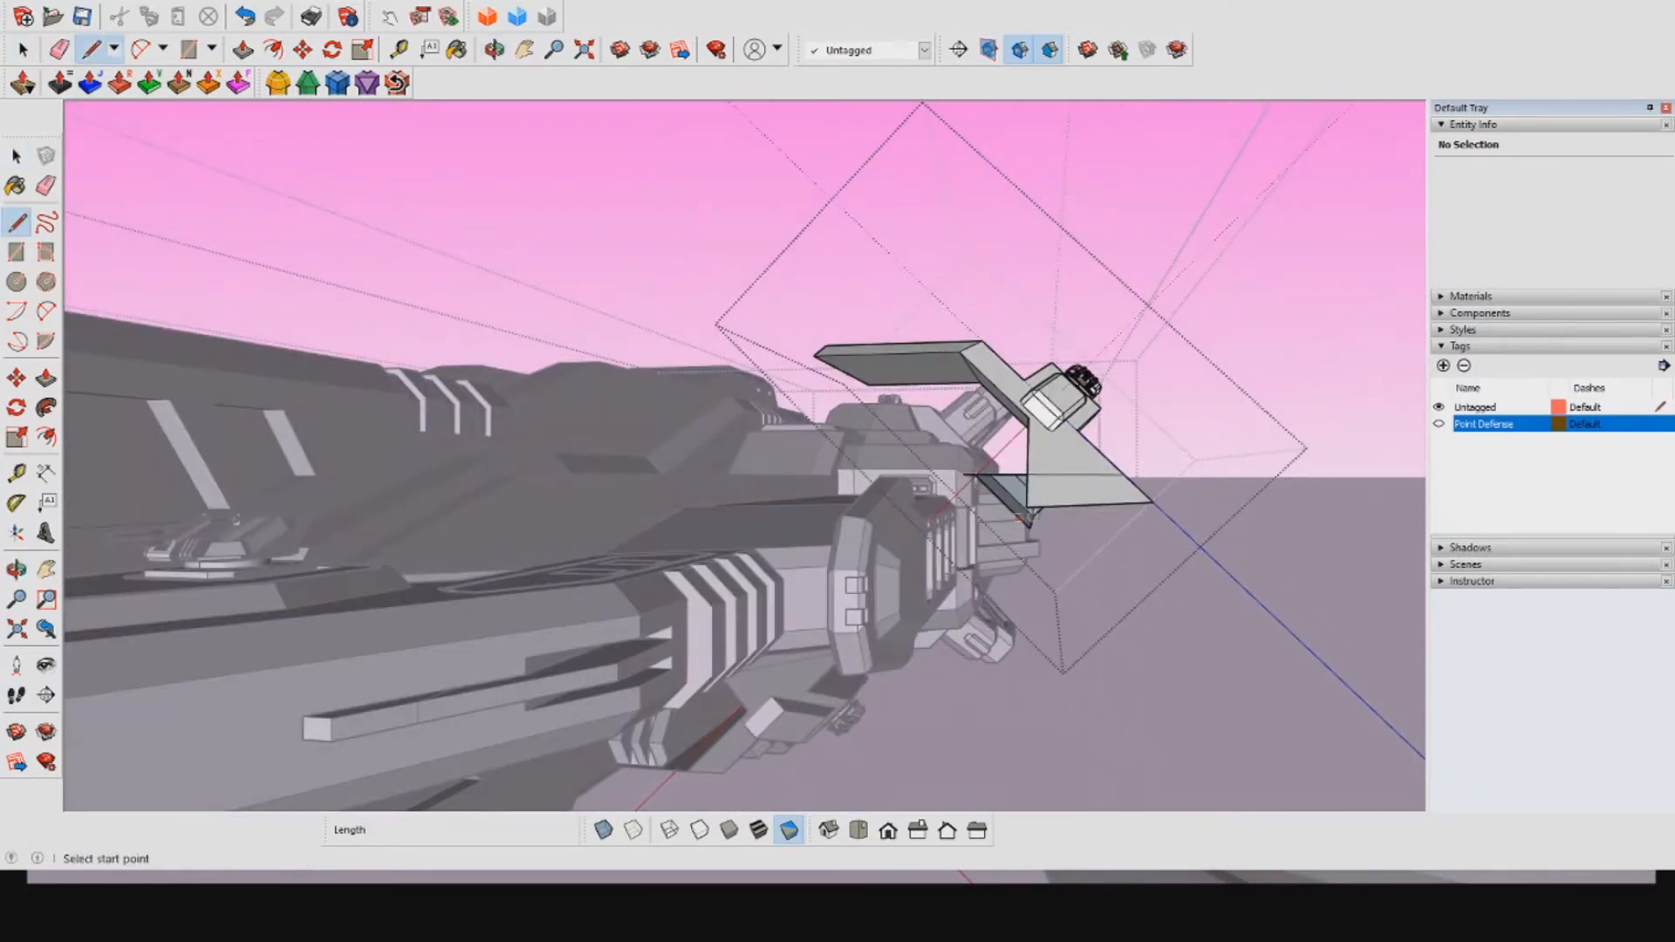
middle_click_drag(1085, 381, 1130, 447)
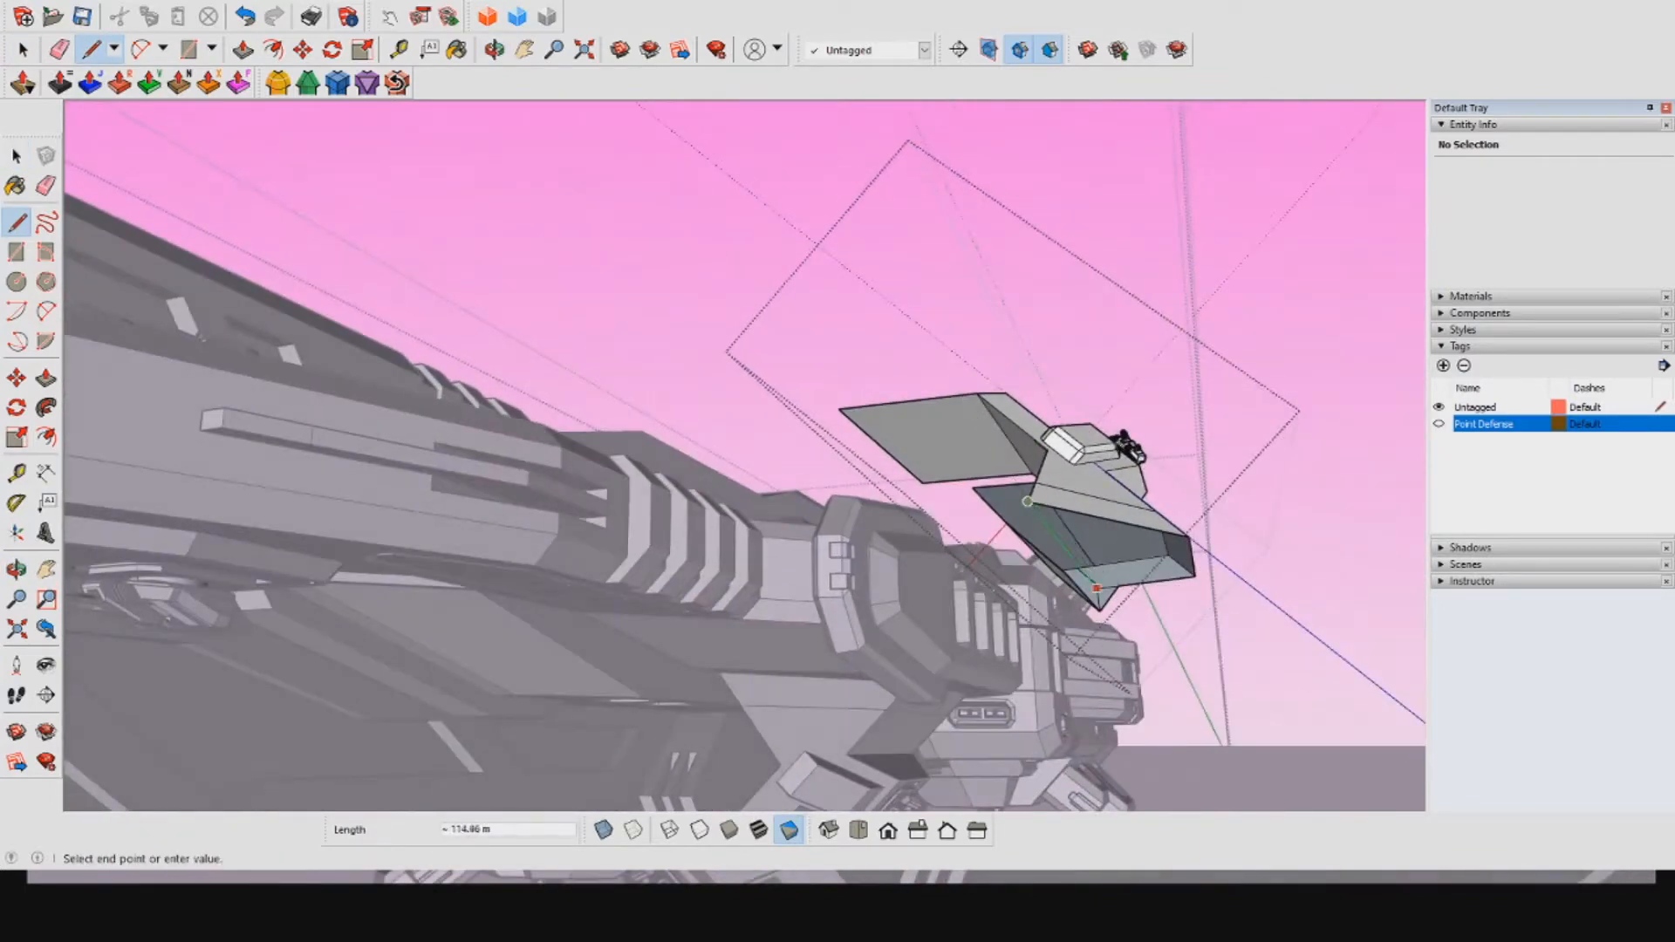
scroll(1096, 587, "up", 2)
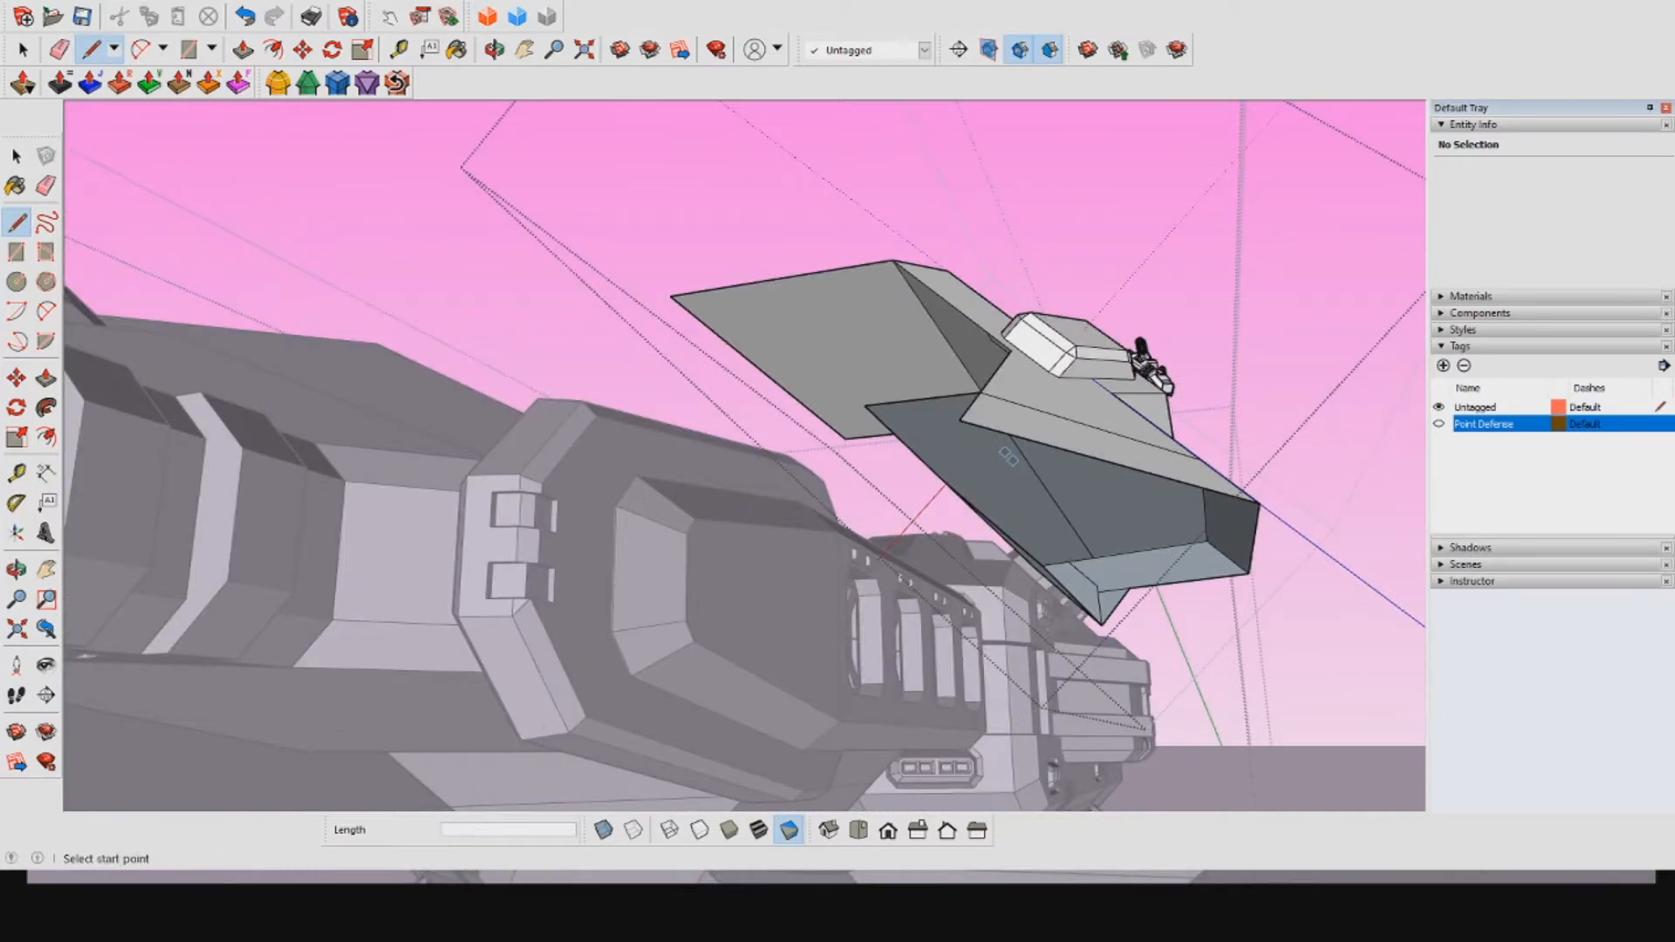
scroll(1119, 600, "up", 6)
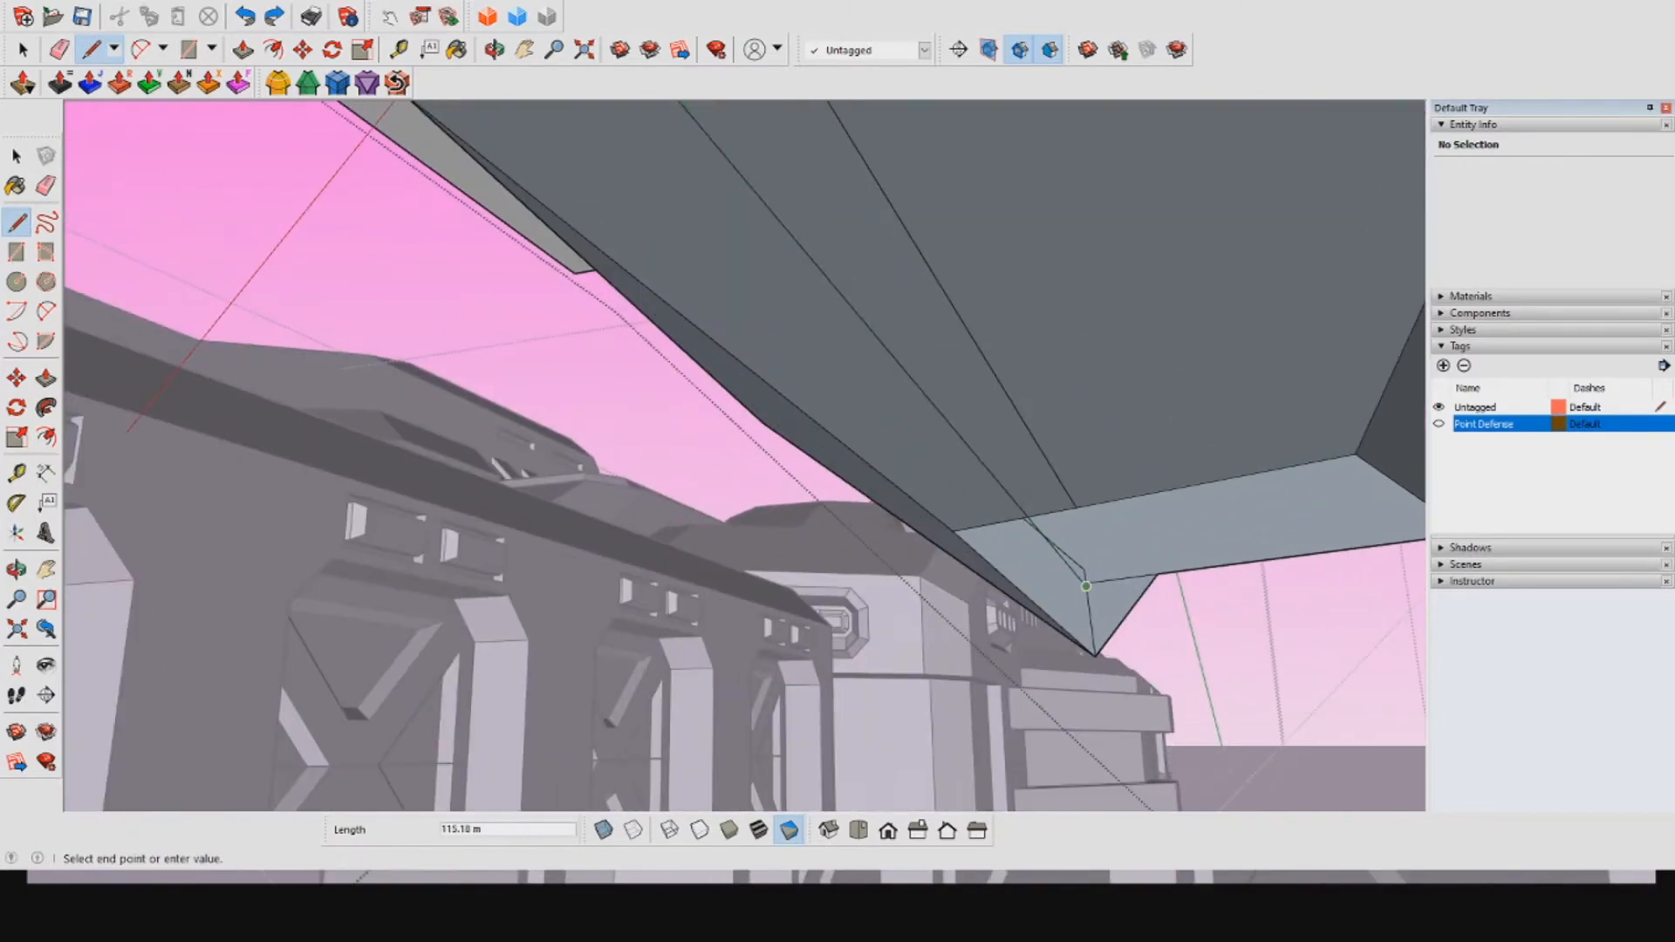
scroll(1085, 581, "up", 8)
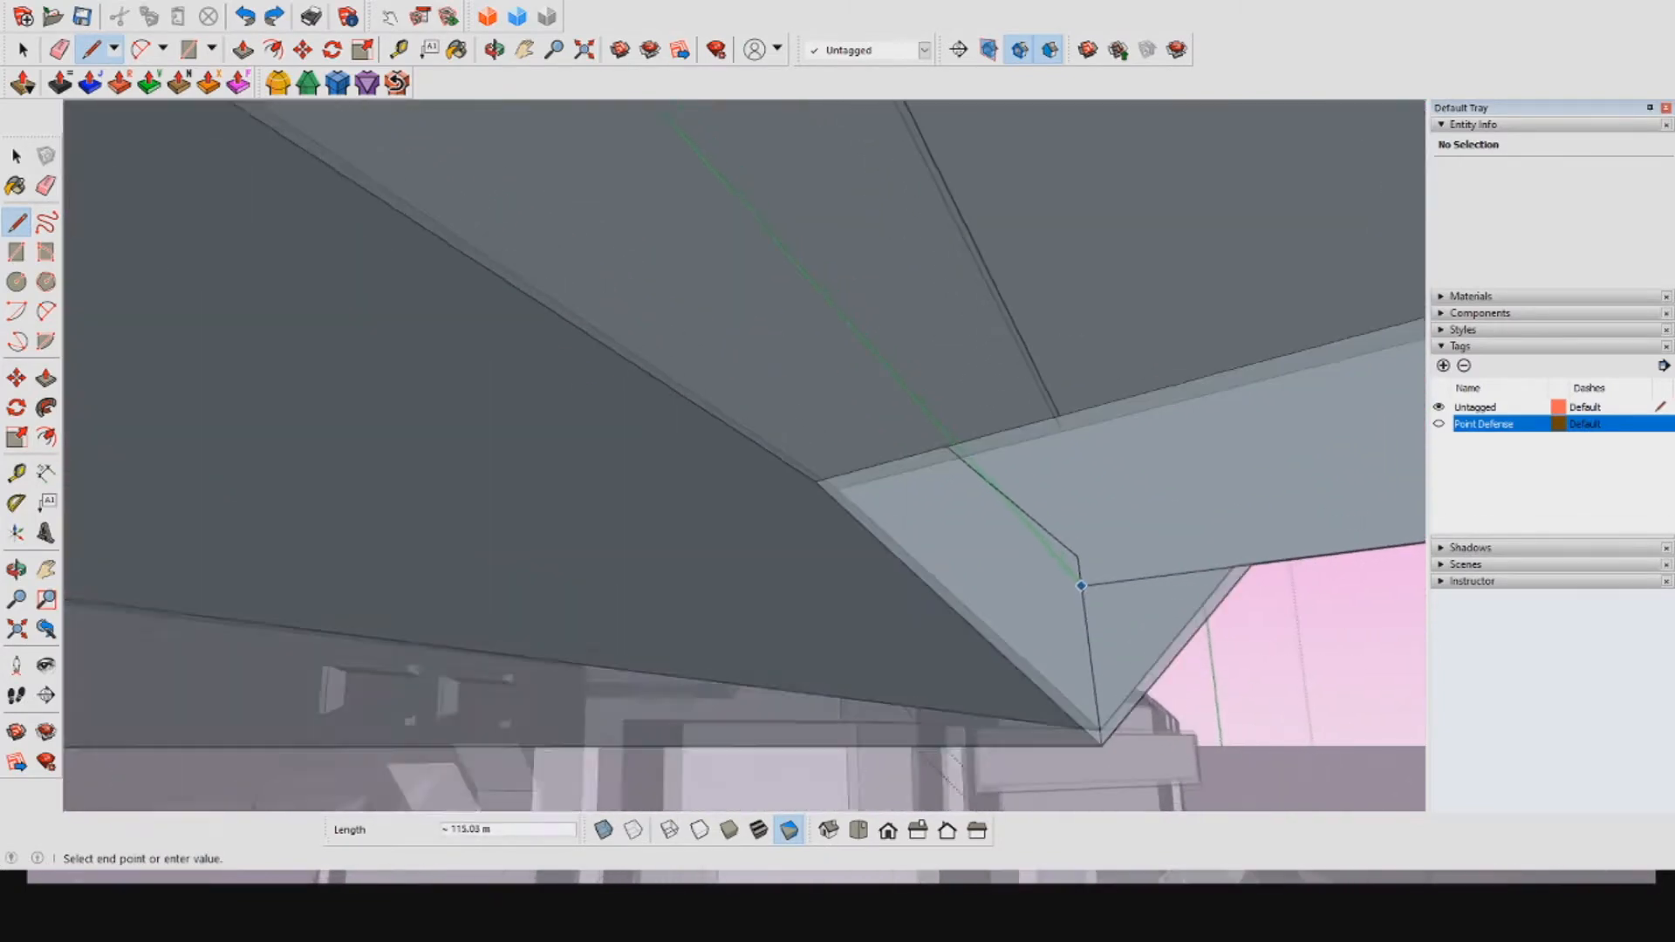
scroll(1071, 600, "up", 2)
left_click(1072, 600)
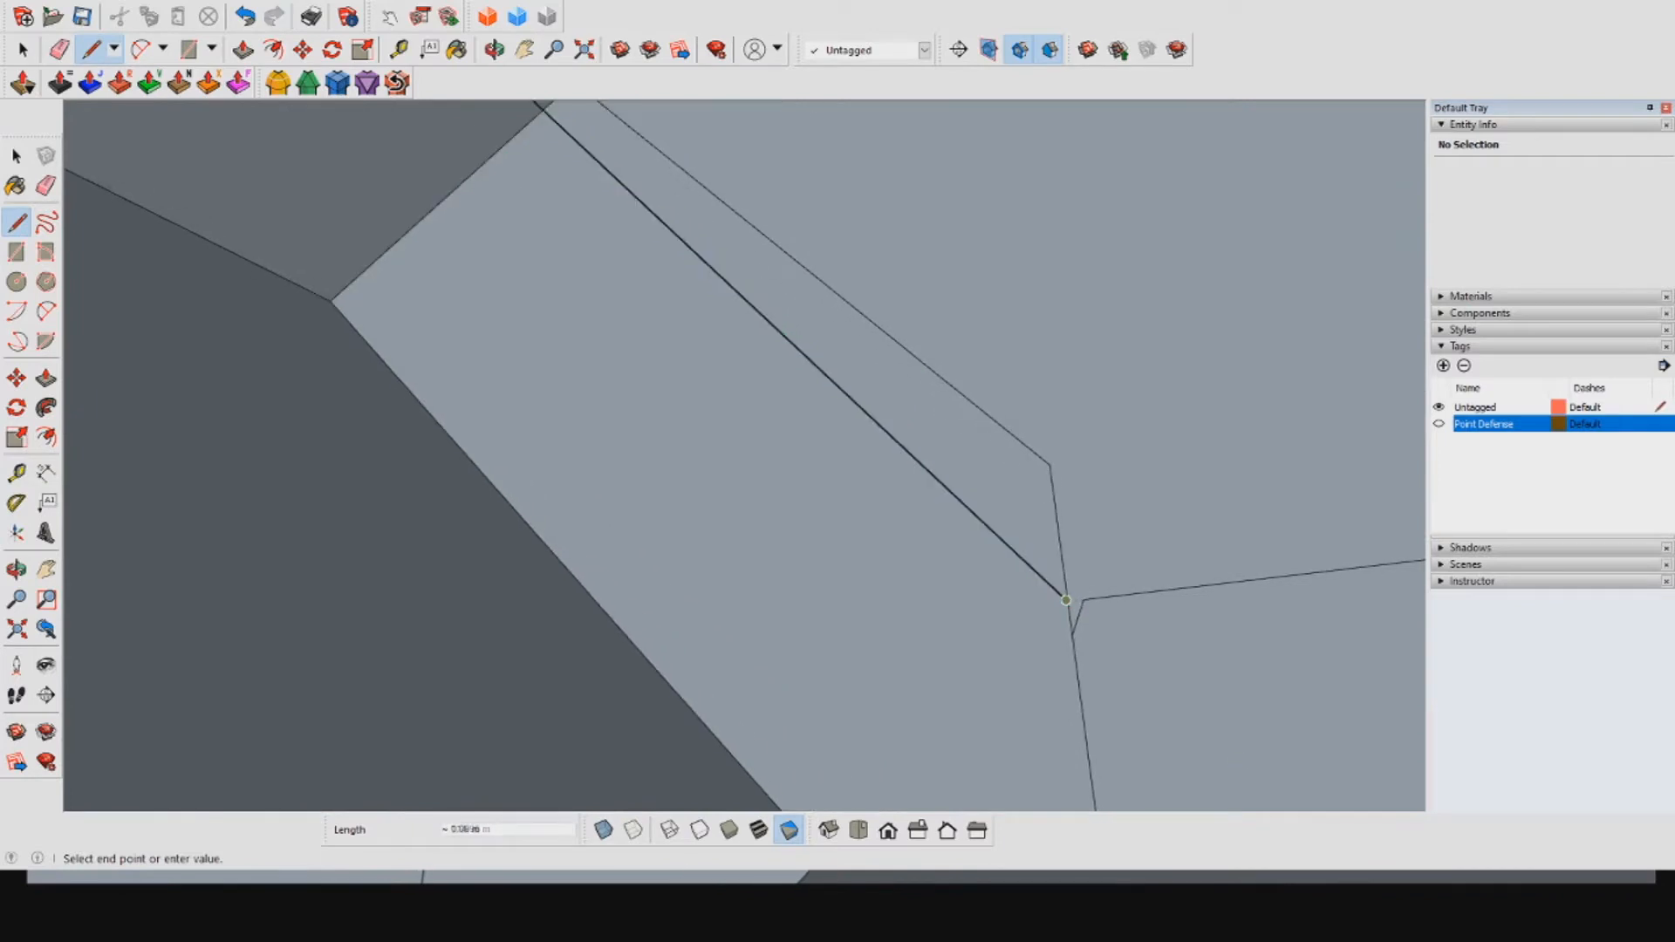
Step: Select the wing group and move it inward onto the side pod beside the hull
key("e")
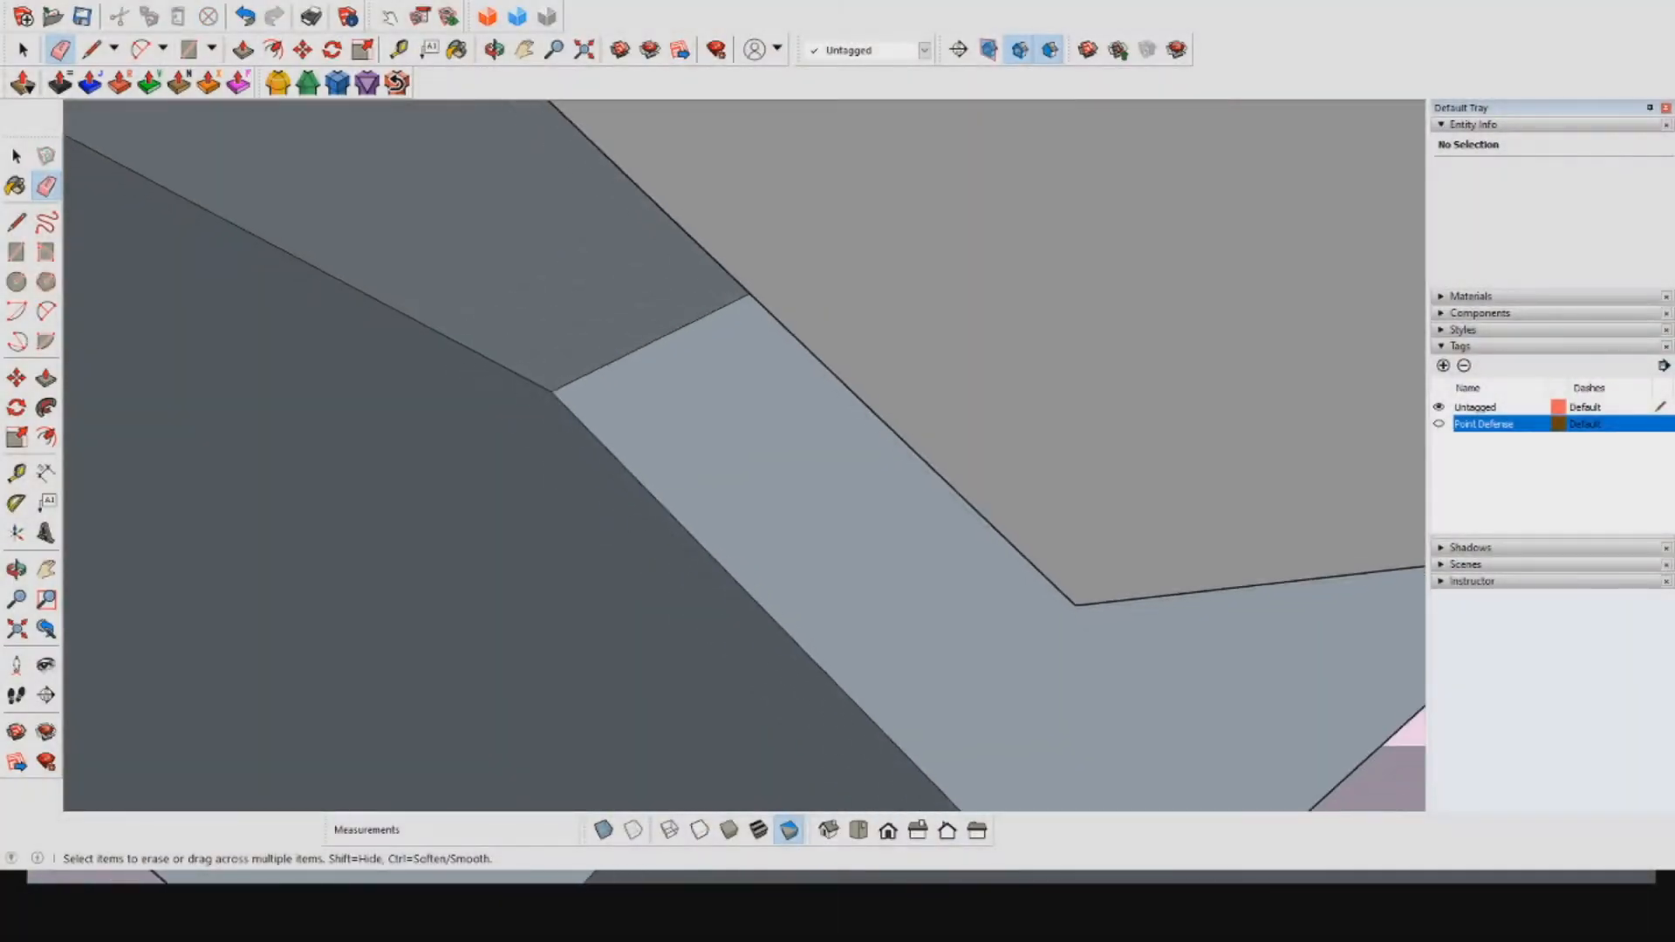
scroll(1134, 541, "down", 4)
middle_click_drag(1134, 436, 1030, 698)
middle_click_drag(1134, 488, 811, 558)
scroll(838, 541, "down", 2)
middle_click_drag(1047, 506, 890, 376)
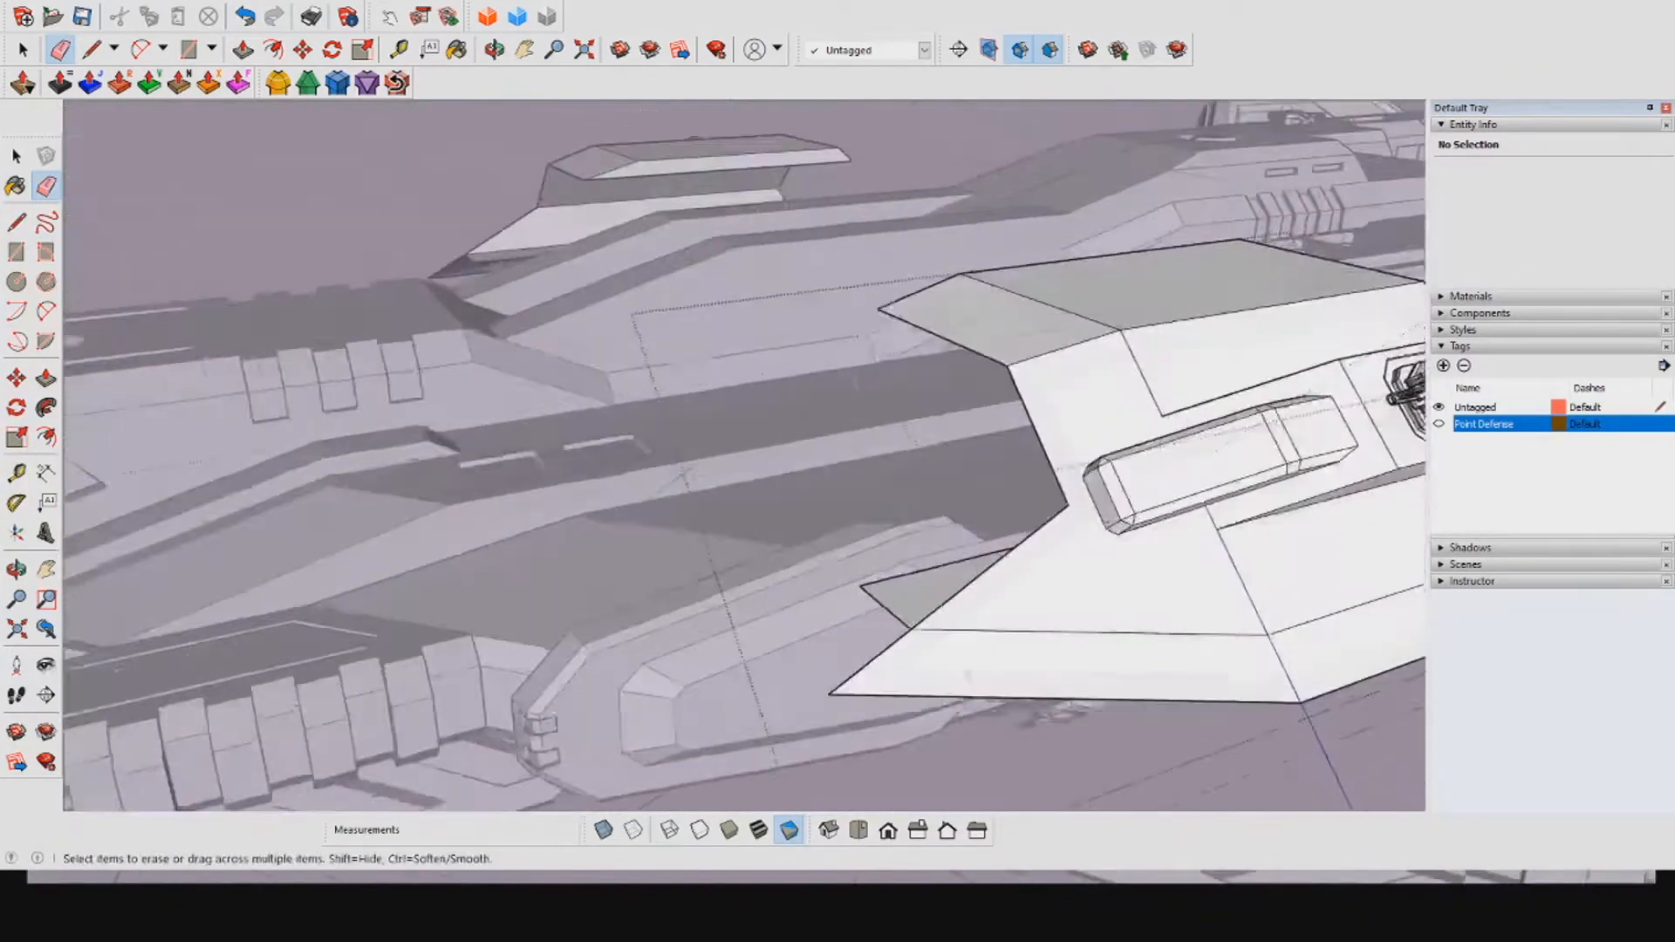
mouse_move(786, 436)
middle_mouse_down()
mouse_move(943, 541)
mouse_move(1021, 559)
middle_mouse_up()
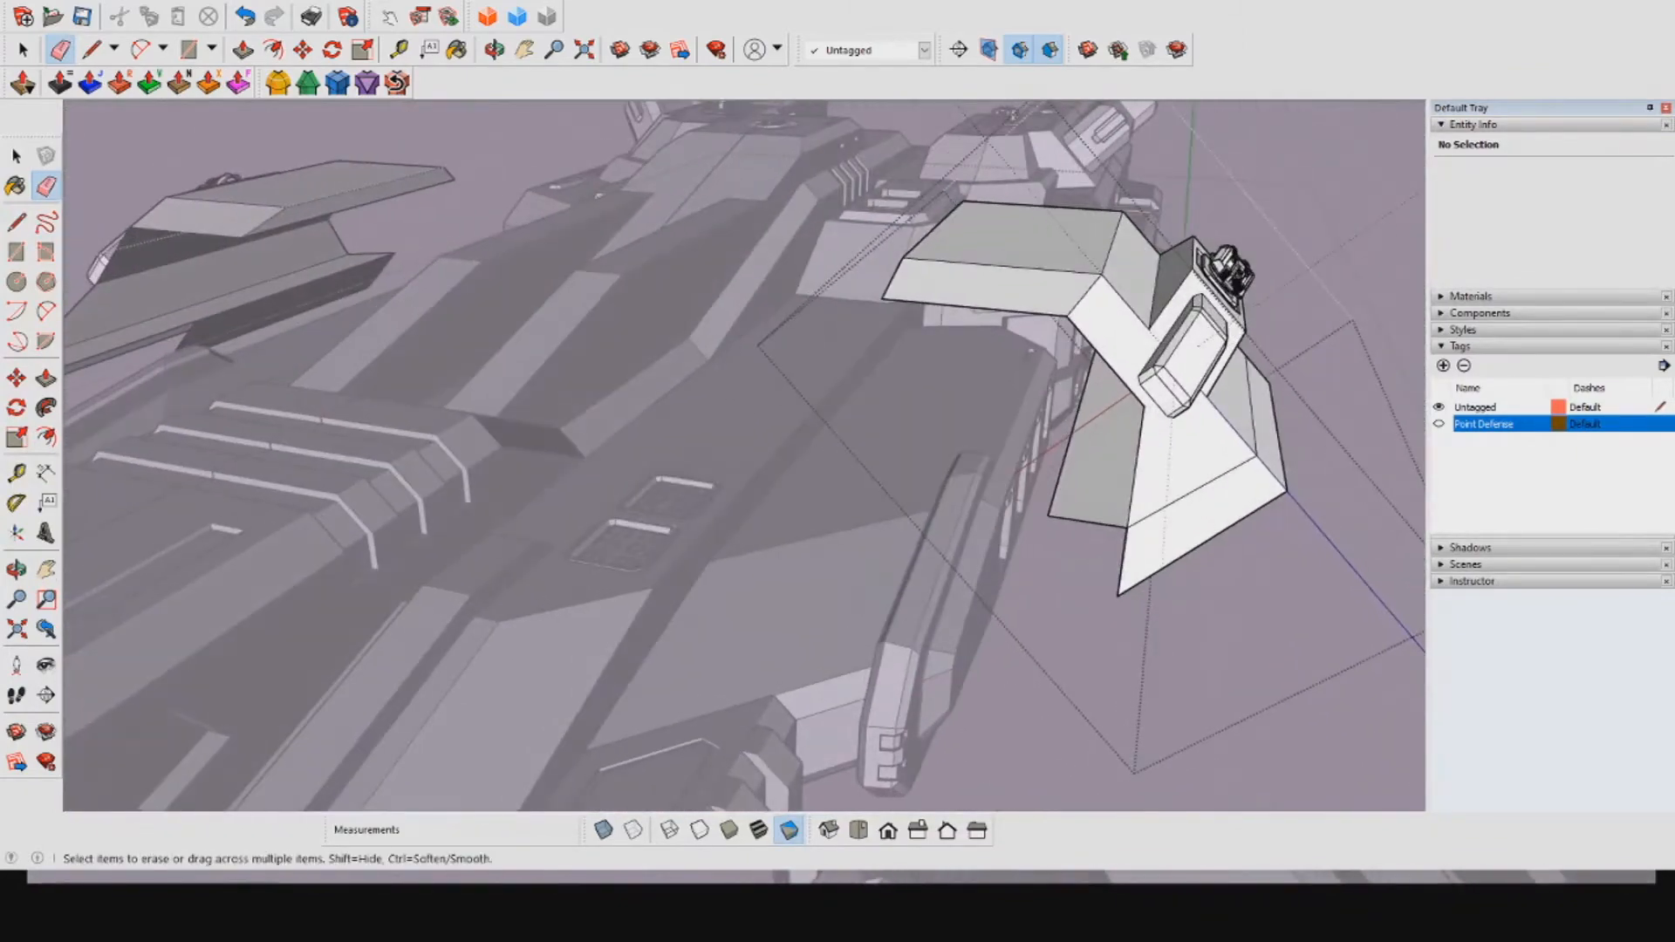
left_click(24, 50)
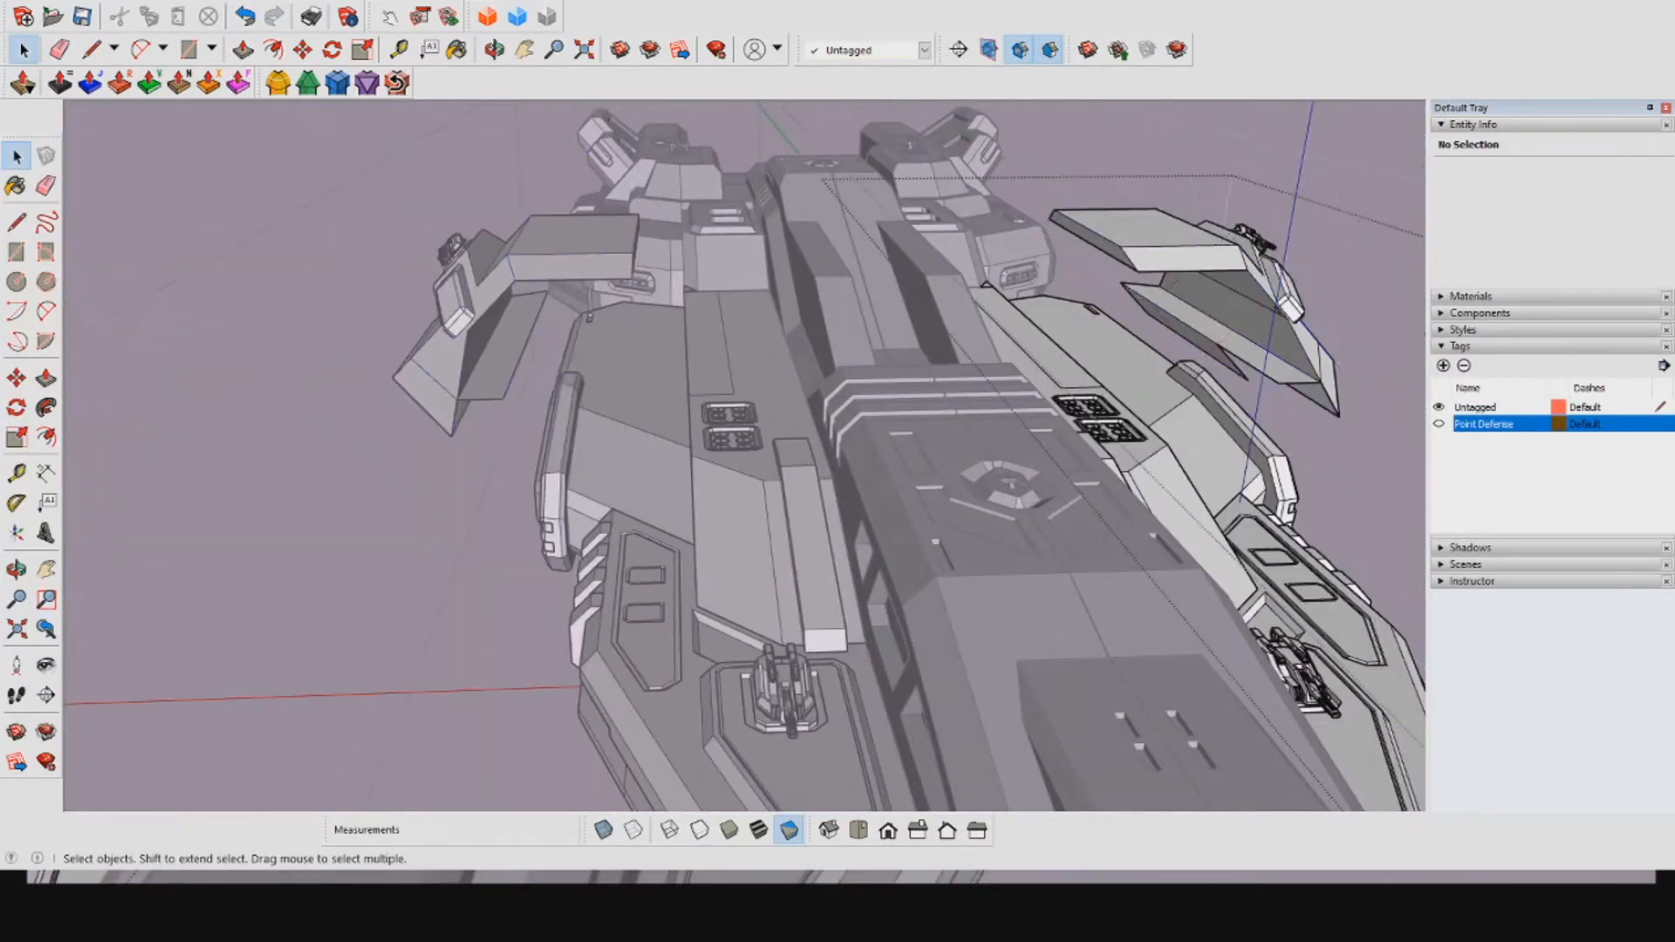
key("m")
left_click(303, 50)
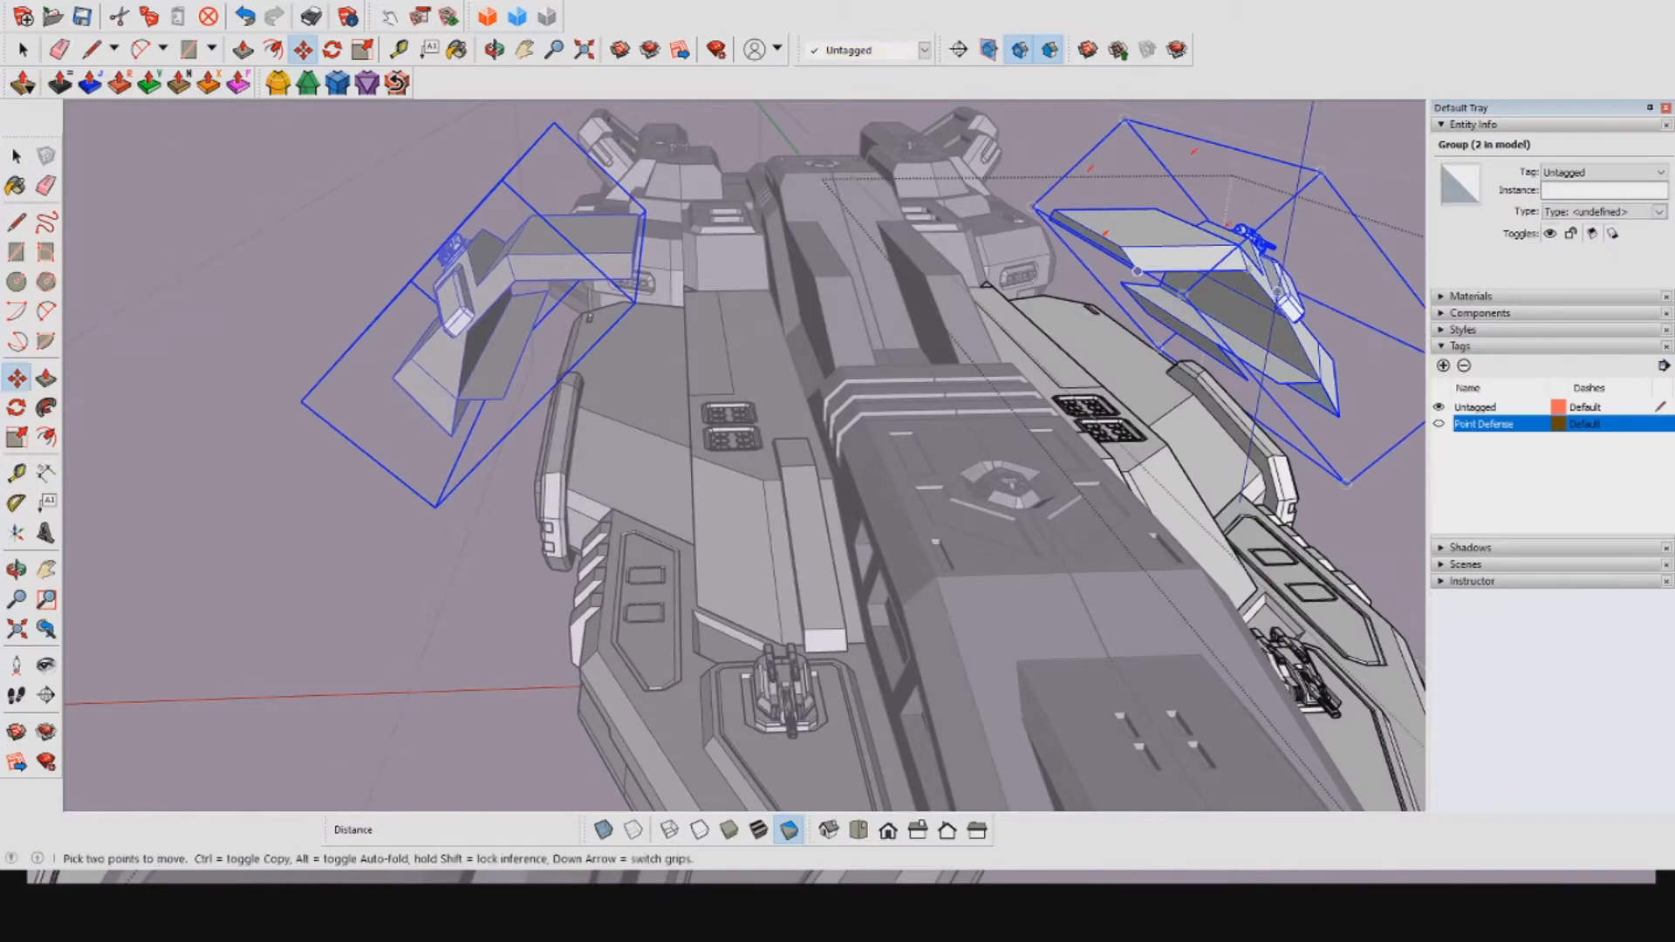
left_click(1137, 271)
left_click(927, 274)
Step: Open the moved wing group for editing and delete the lower strip of its front face
left_click(24, 49)
middle_click_drag(1029, 367, 594, 384)
scroll(837, 384, "up", 3)
scroll(593, 384, "up", 3)
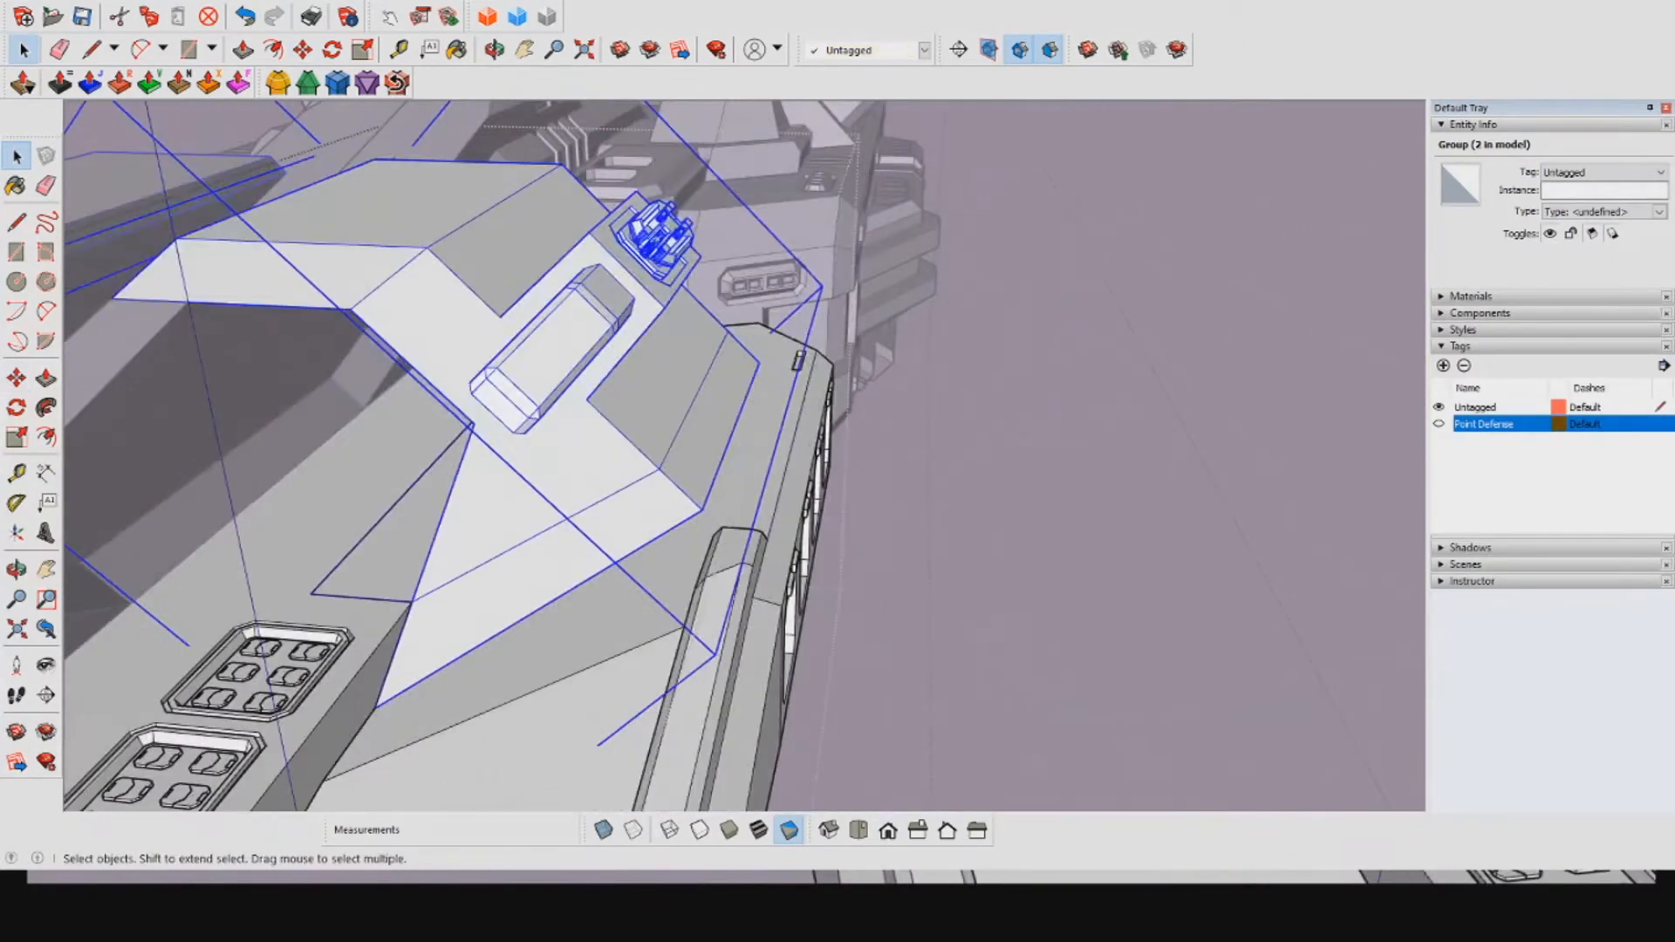
double_click(475, 537)
scroll(475, 537, "up", 2)
middle_click_drag(476, 537, 559, 454, "shift")
scroll(685, 436, "down", 2)
key("Delete")
Step: Try to close the open strip below the wing's front face with a line joining its inner corner to the lower edge's end
middle_click_drag(785, 454, 576, 341)
middle_click_drag(838, 384, 796, 419)
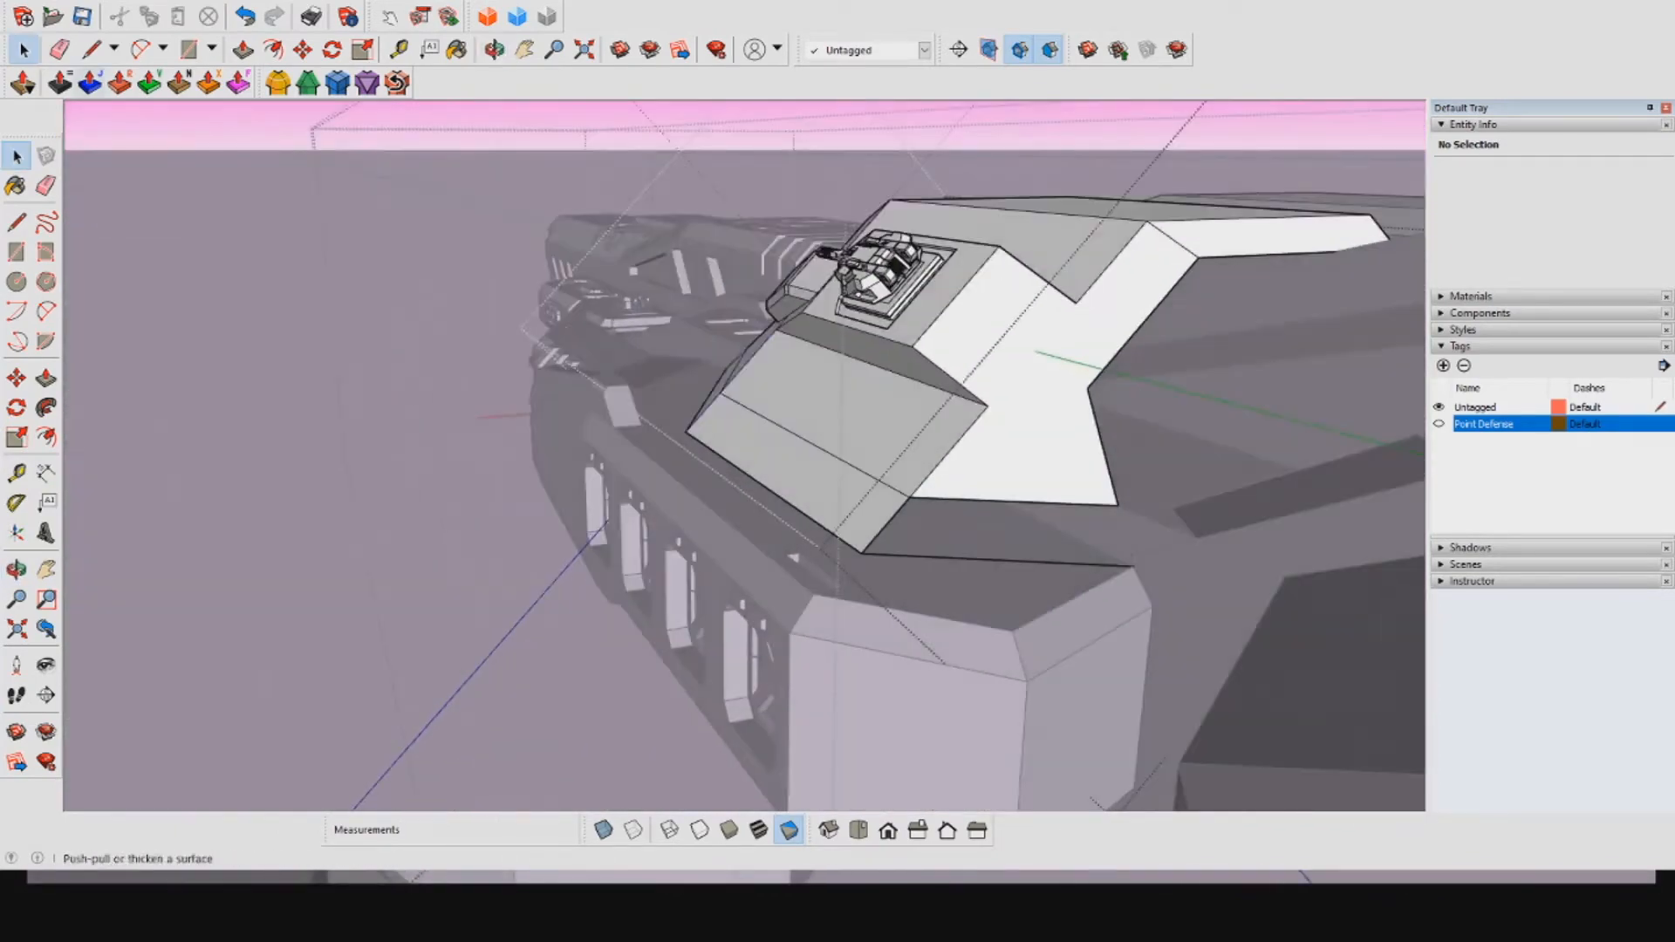
key("l")
scroll(1100, 489, "up", 3)
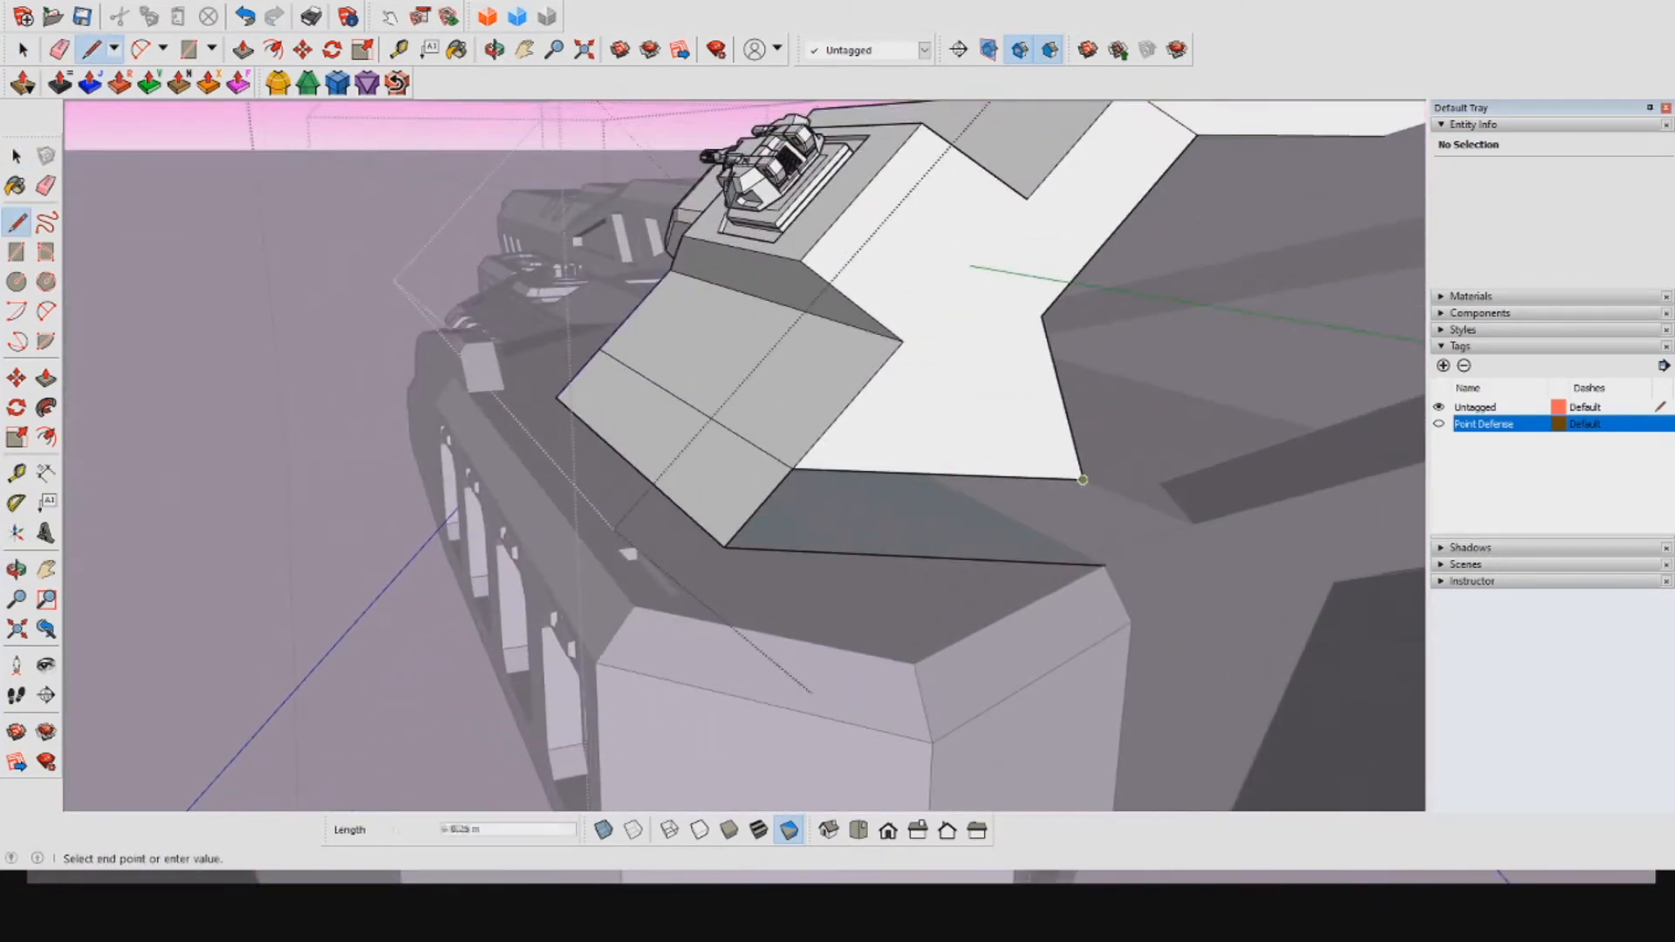
scroll(1104, 566, "up", 2)
scroll(1107, 566, "up", 1)
left_click(1102, 564)
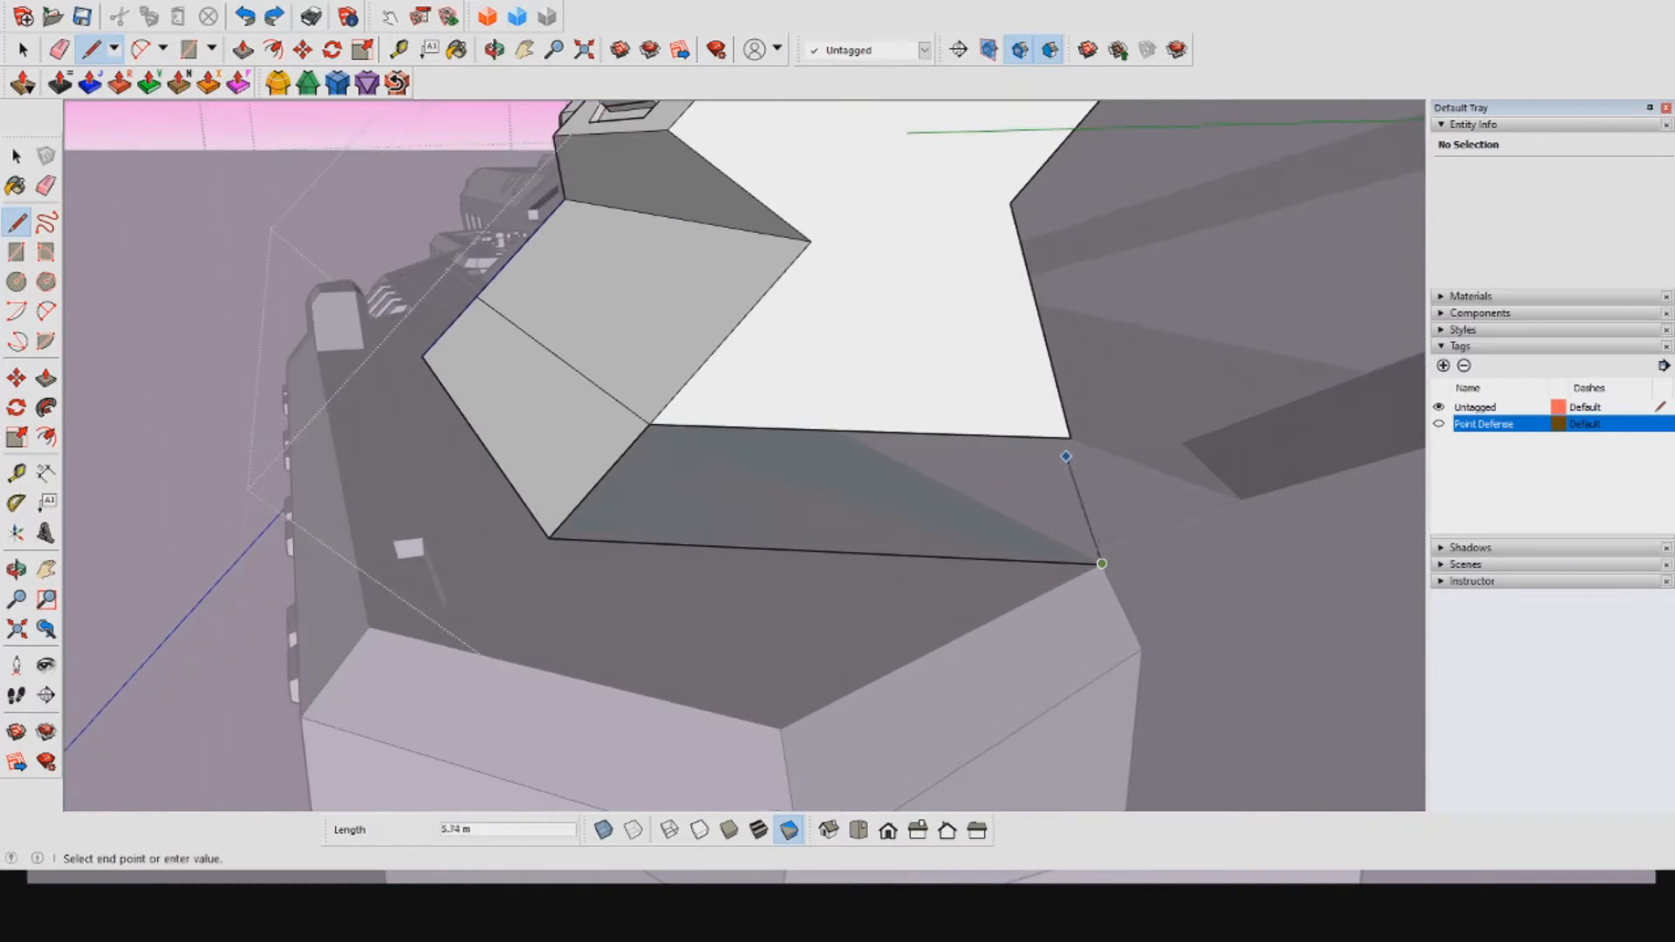
left_click(1070, 438)
scroll(1096, 525, "up", 2)
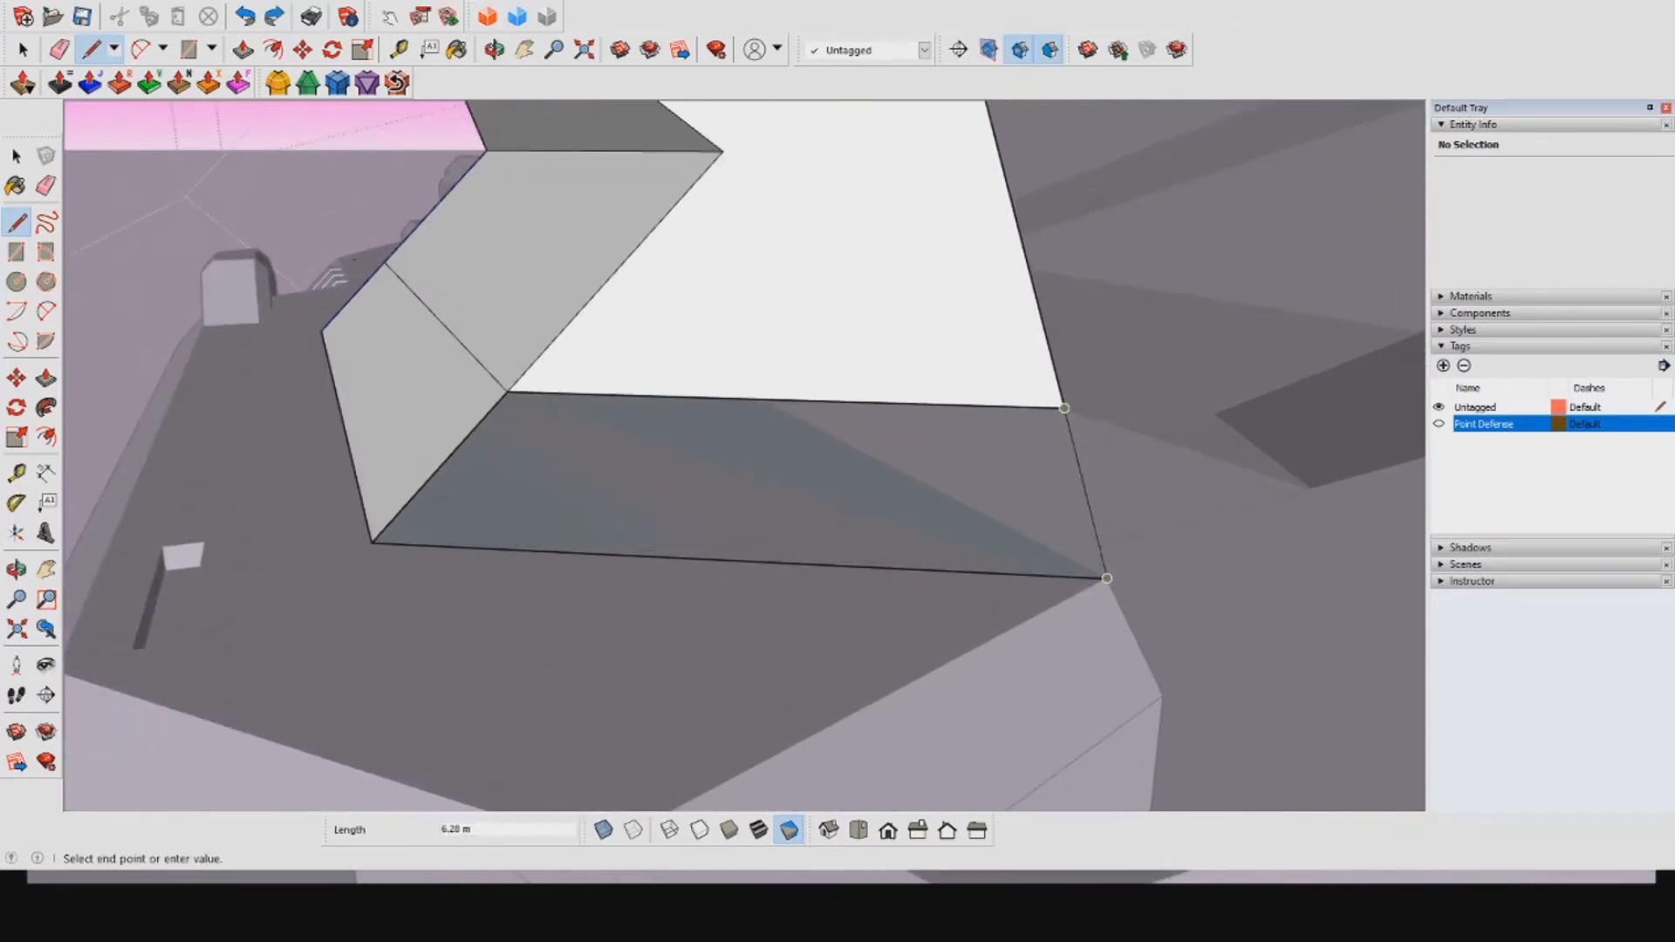
left_click(1103, 580)
scroll(1104, 572, "up", 4)
key("ctrl+z")
Step: Select the wing's front face together with the open strip's lower edge and move them back about 0.61 m
scroll(1091, 569, "up", 4)
middle_click_drag(1093, 570, 893, 466)
scroll(890, 458, "down", 5)
middle_click_drag(889, 398, 576, 550, "shift")
scroll(581, 541, "down", 3)
scroll(995, 561, "down", 10)
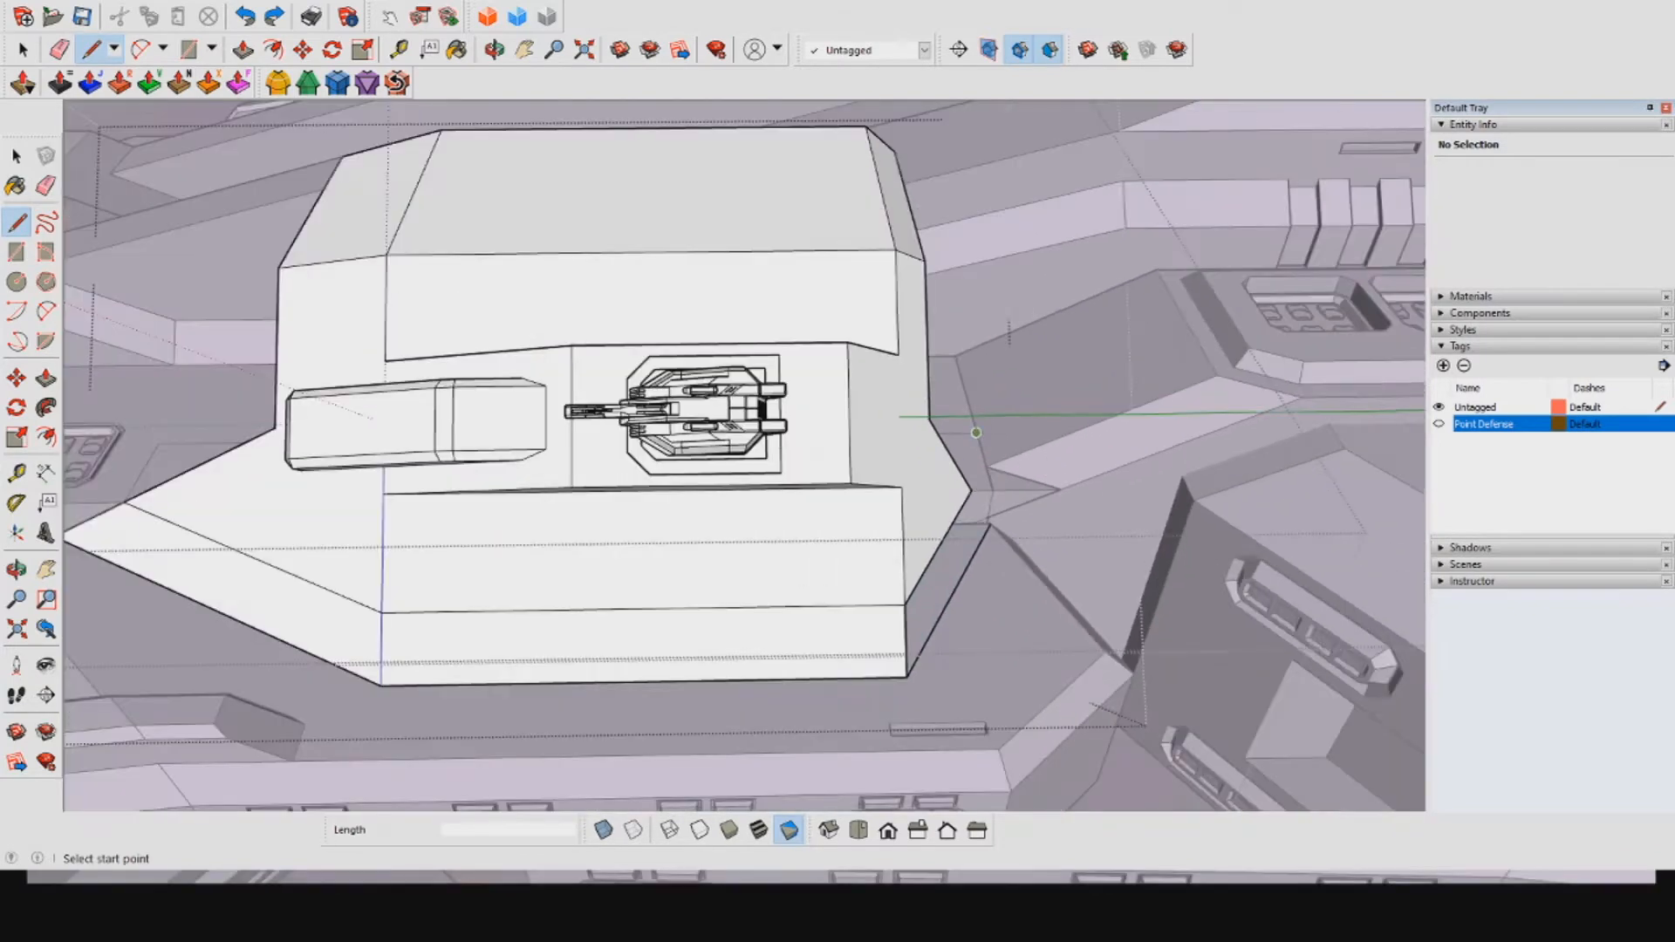
scroll(976, 432, "down", 2)
key("space")
scroll(1038, 397, "up", 4)
left_click(785, 427)
middle_click_drag(785, 428, 798, 270)
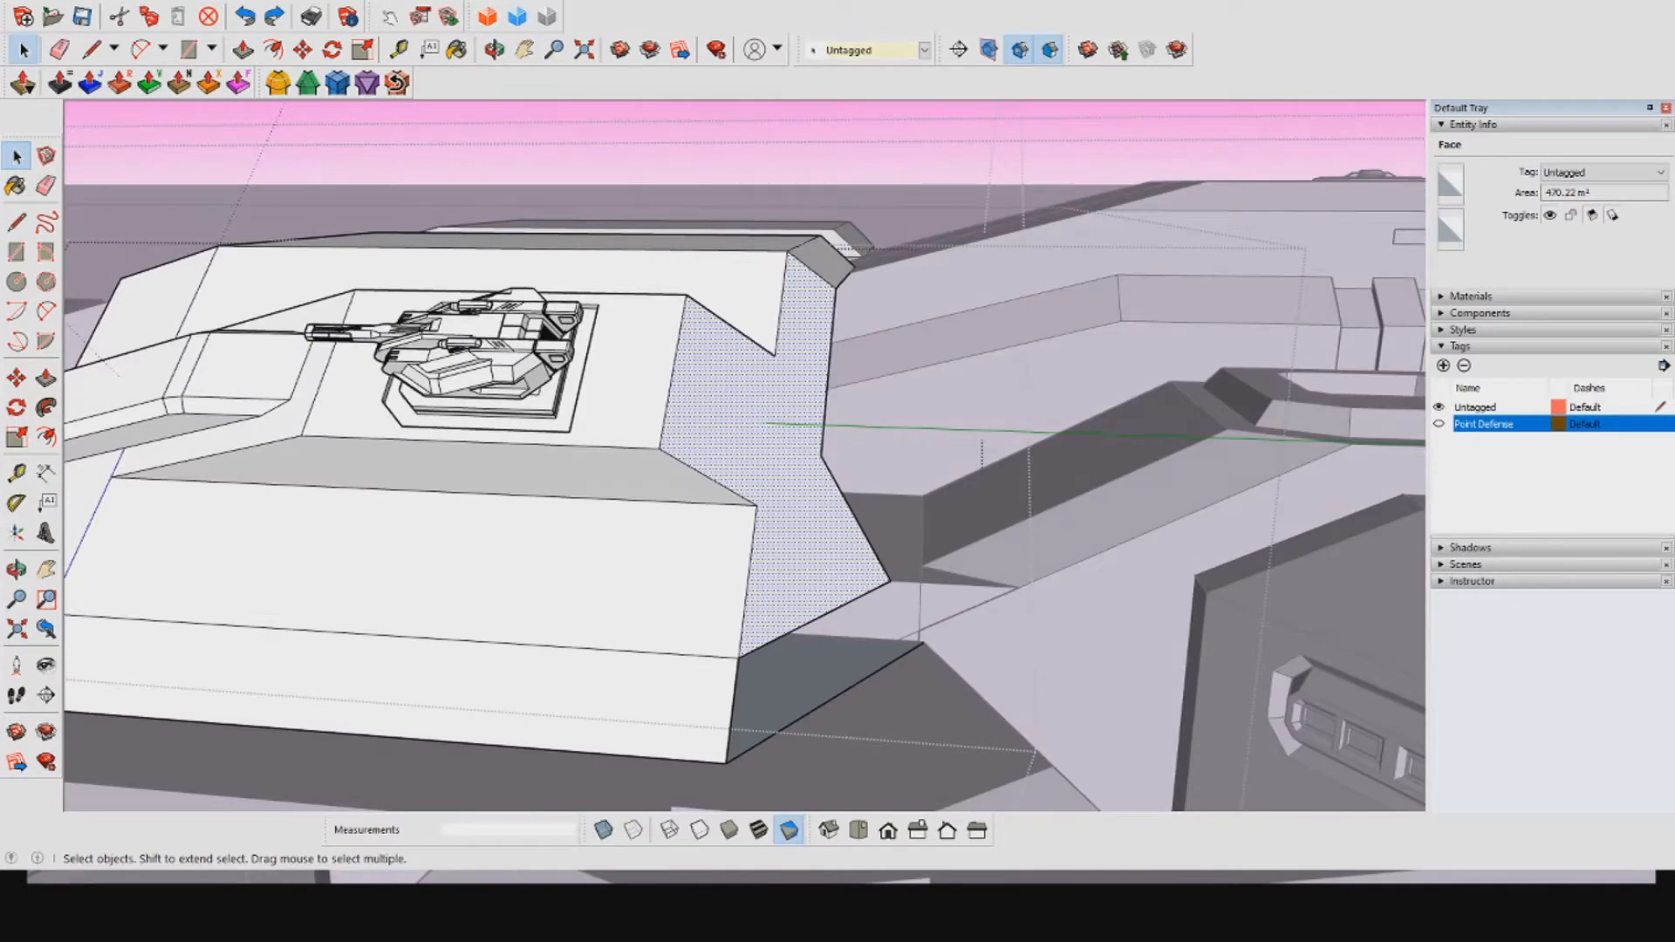
key("f")
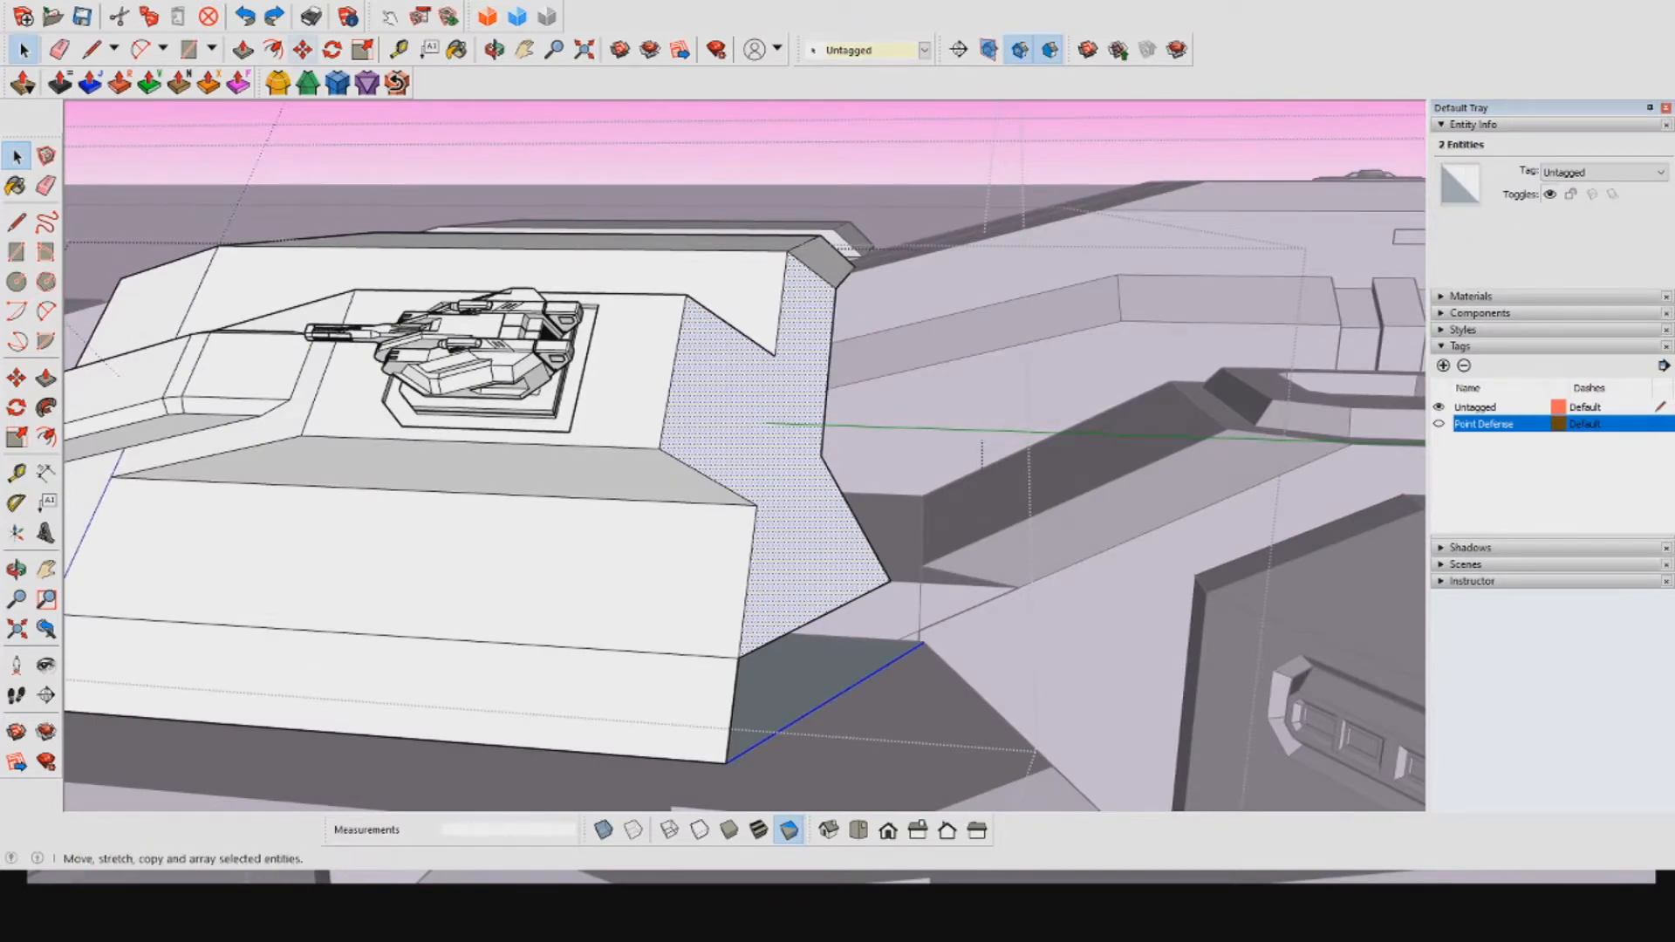
left_click(303, 50)
scroll(935, 647, "up", 10)
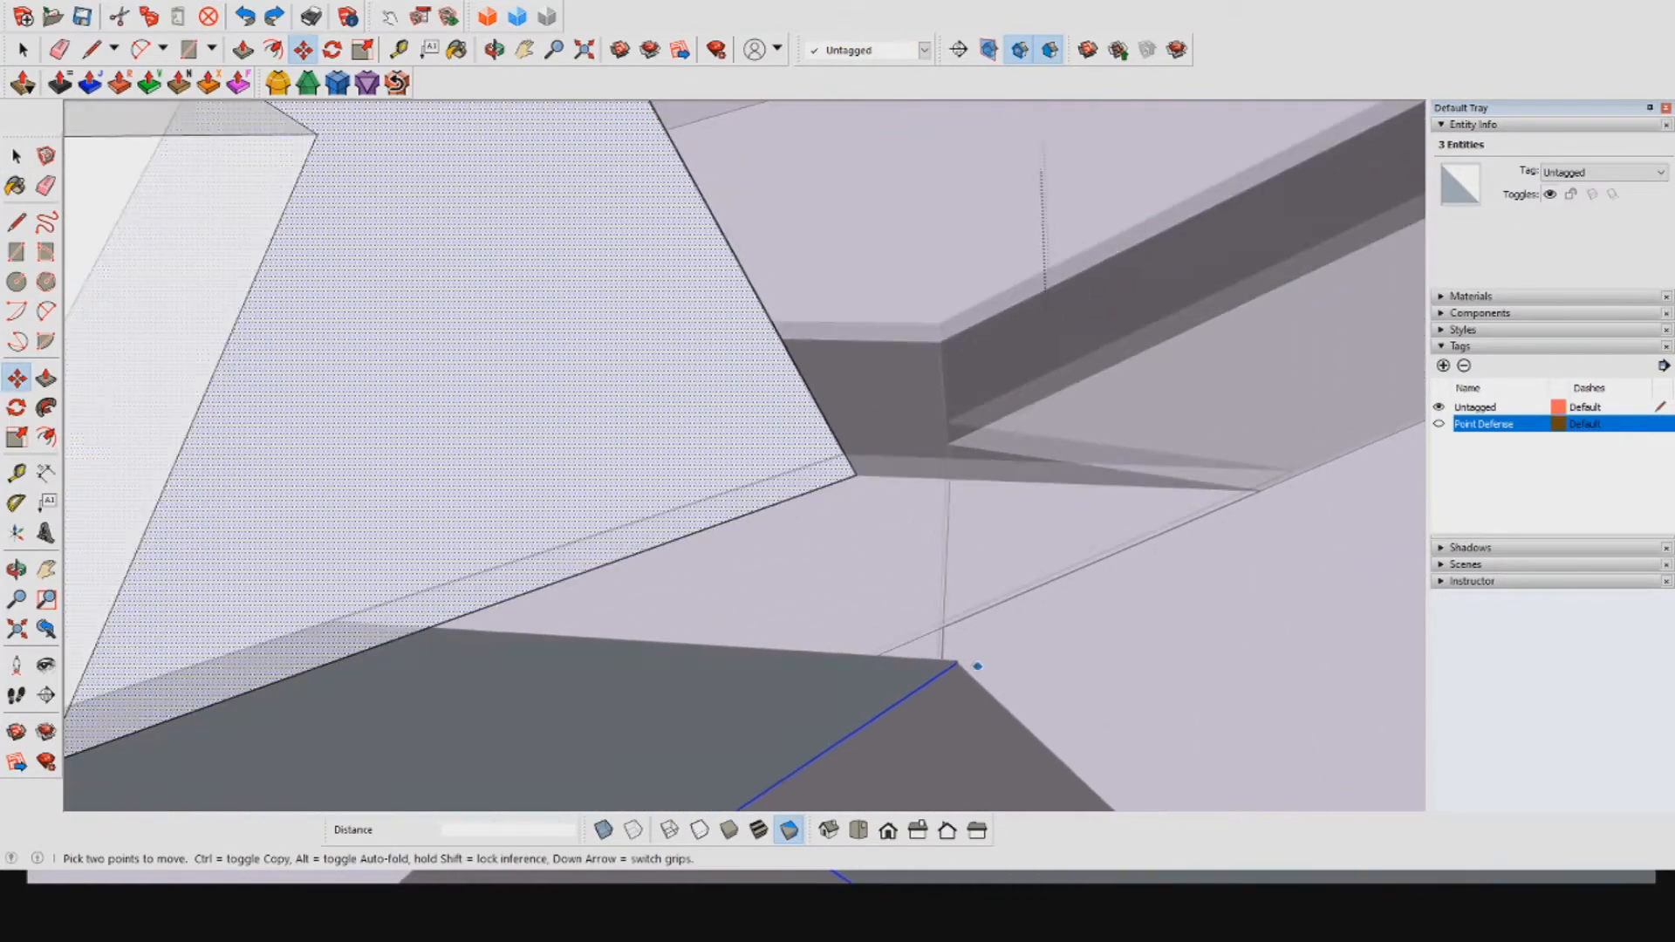
scroll(959, 669, "up", 3)
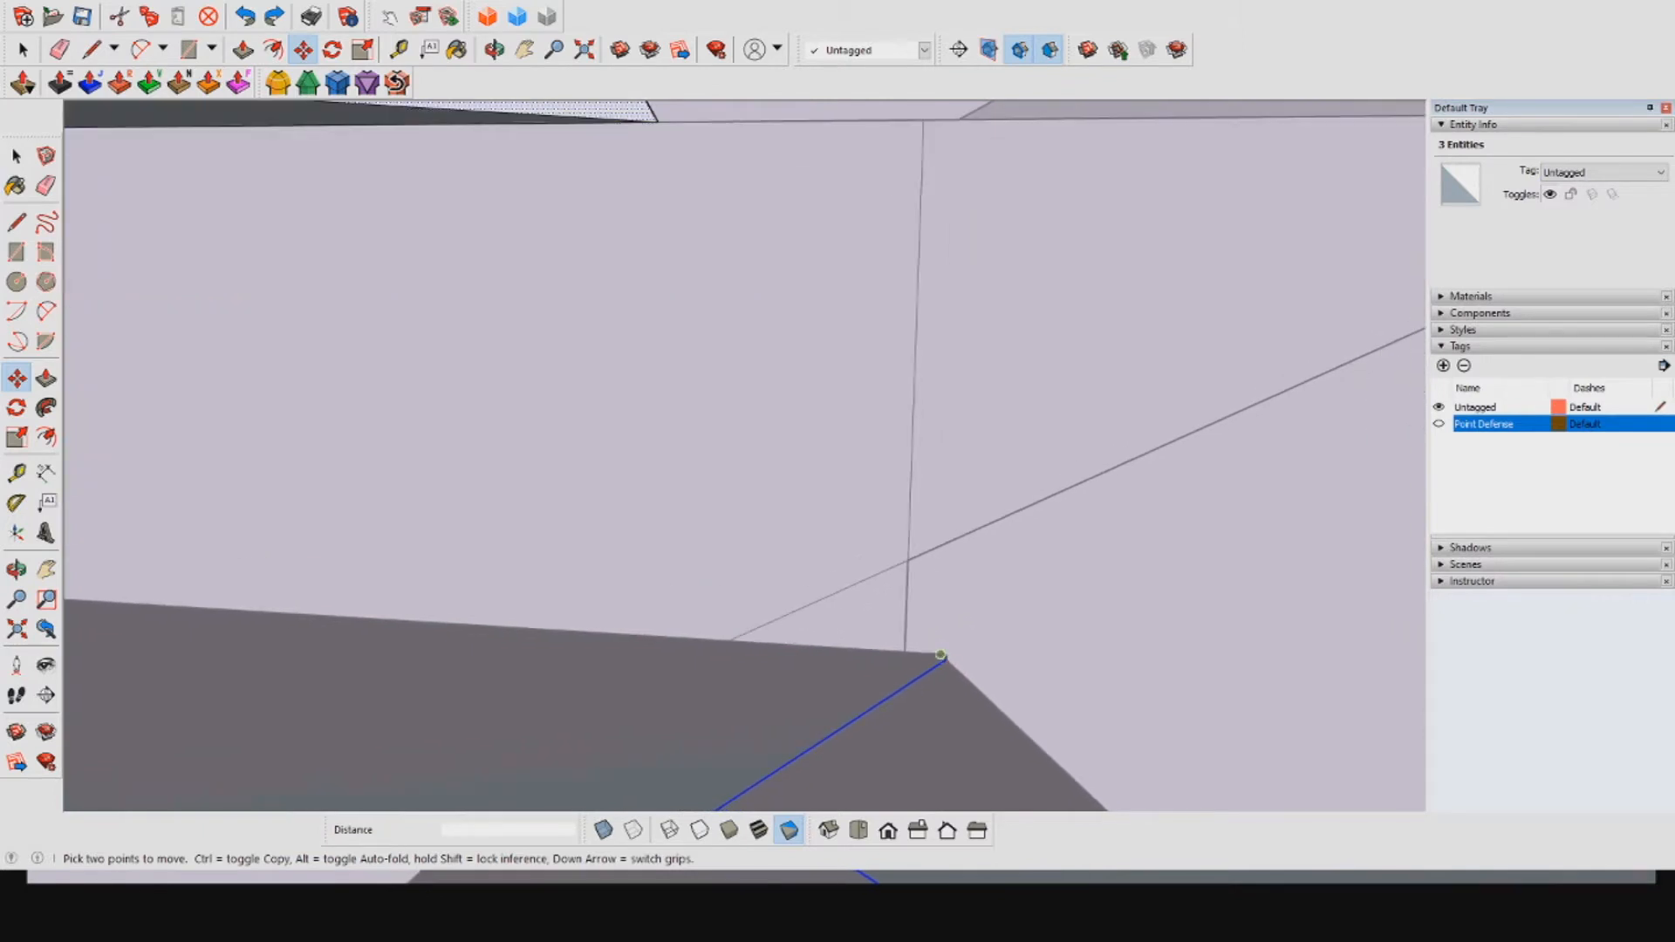
left_click(946, 660)
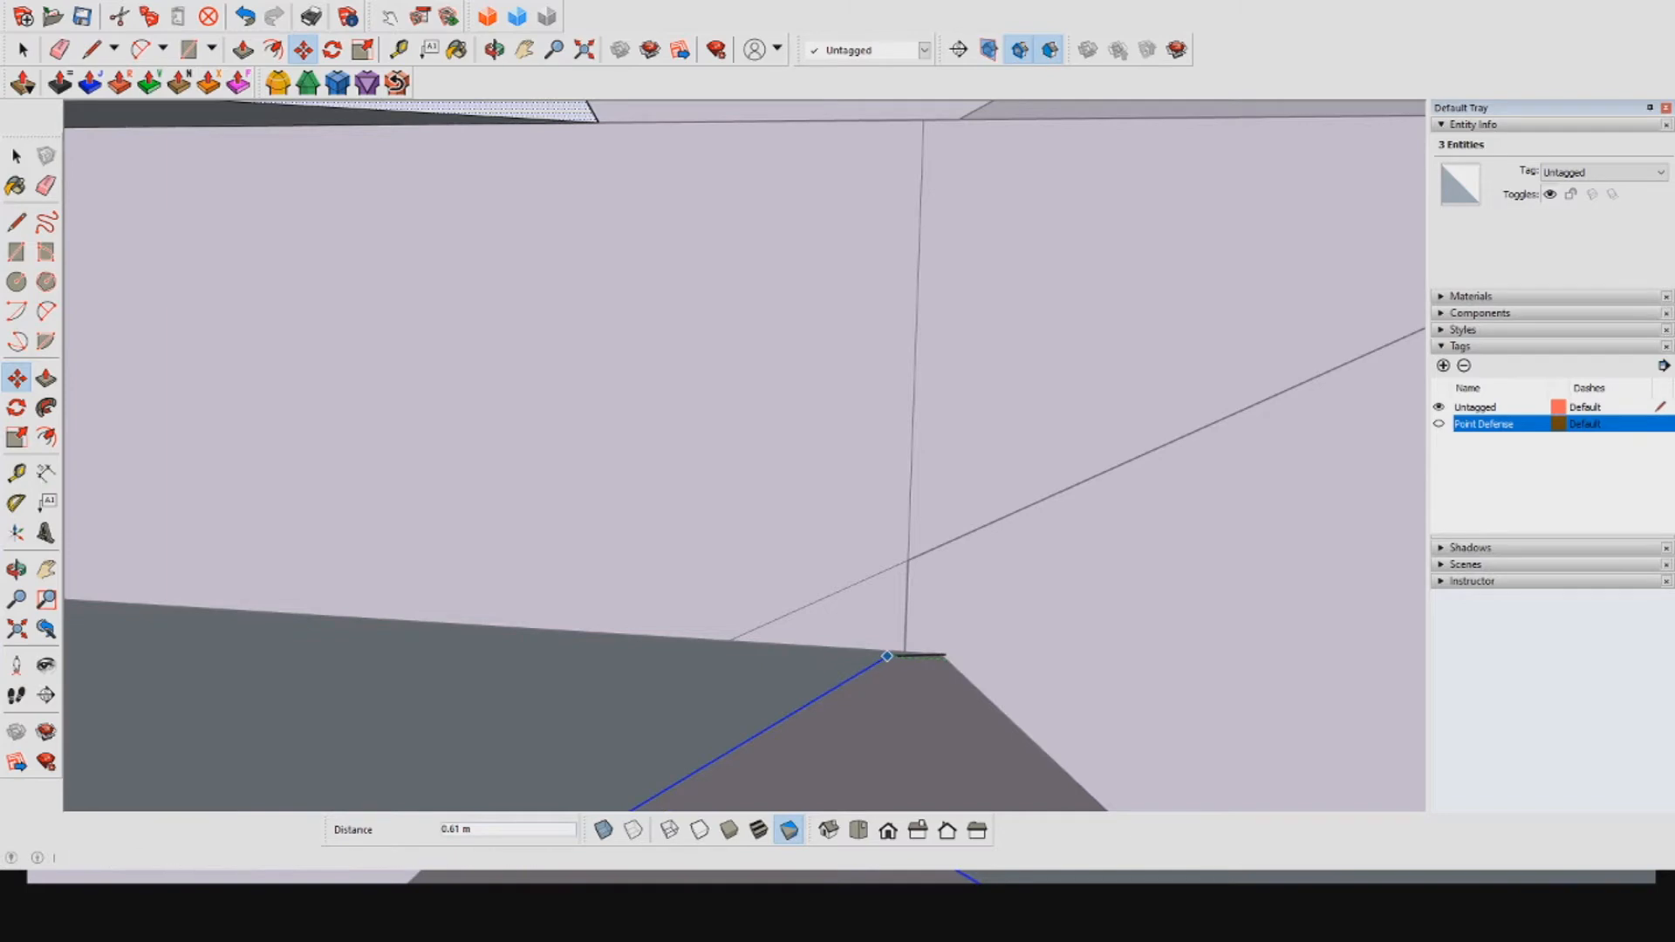
key("Escape")
scroll(943, 550, "down", 5)
scroll(943, 550, "down", 1)
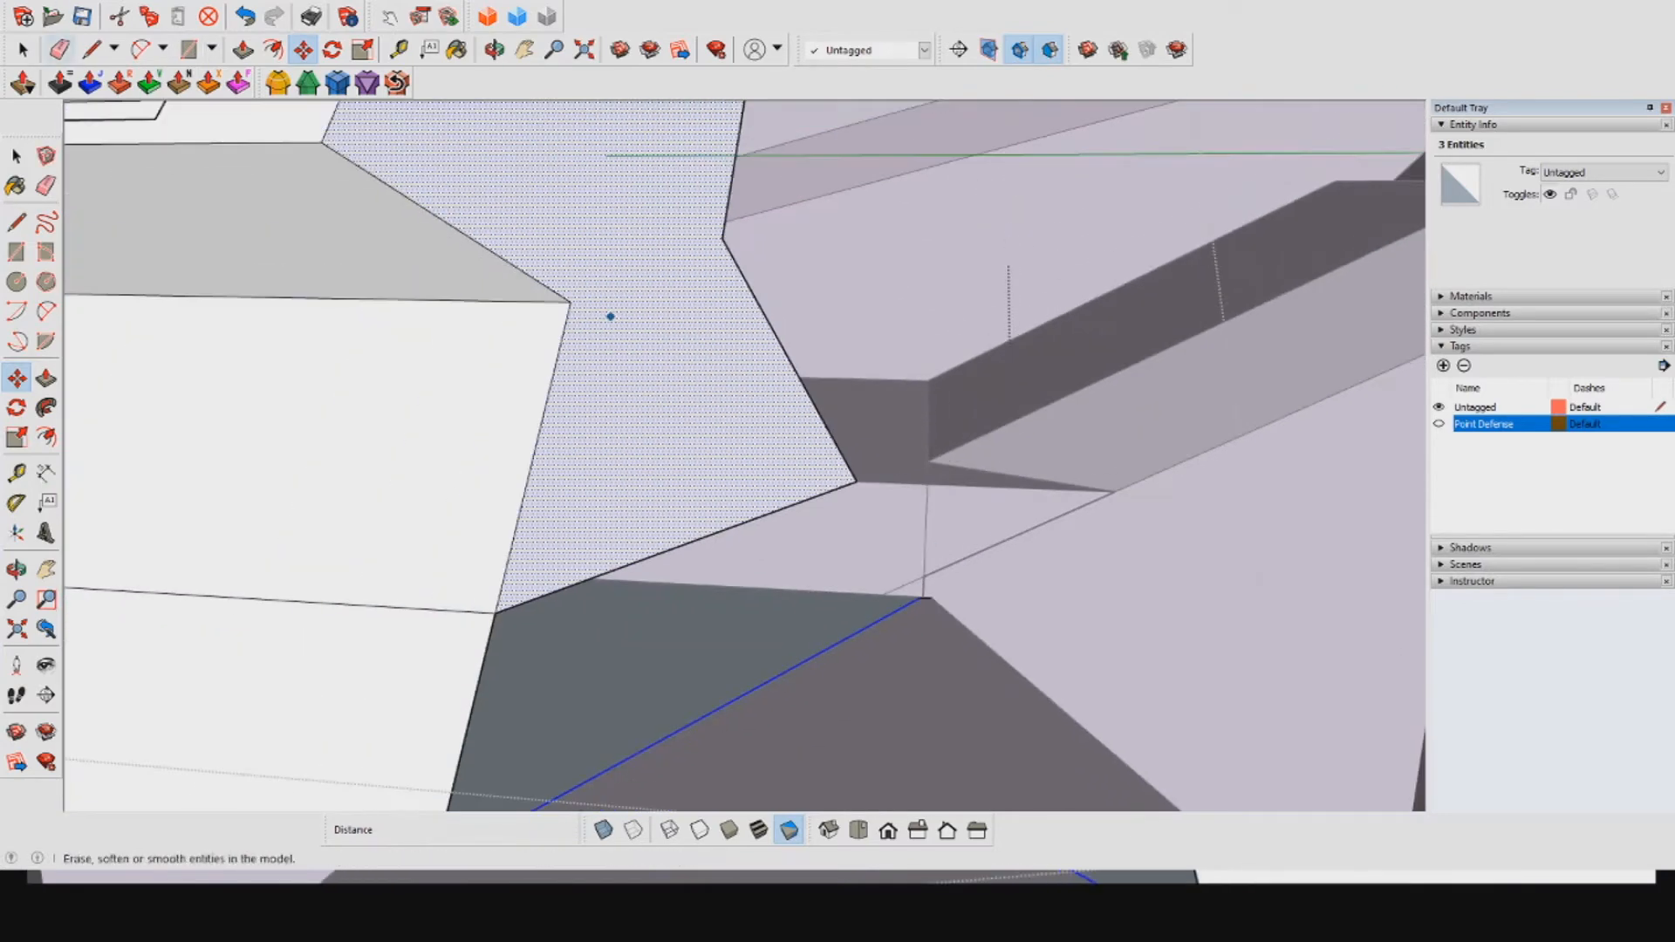
Step: Undo the move of the front face and lower edge, and redo it
key("l")
key("space")
key("ctrl+z")
middle_click_drag(873, 524, 978, 541)
scroll(902, 301, "up", 3)
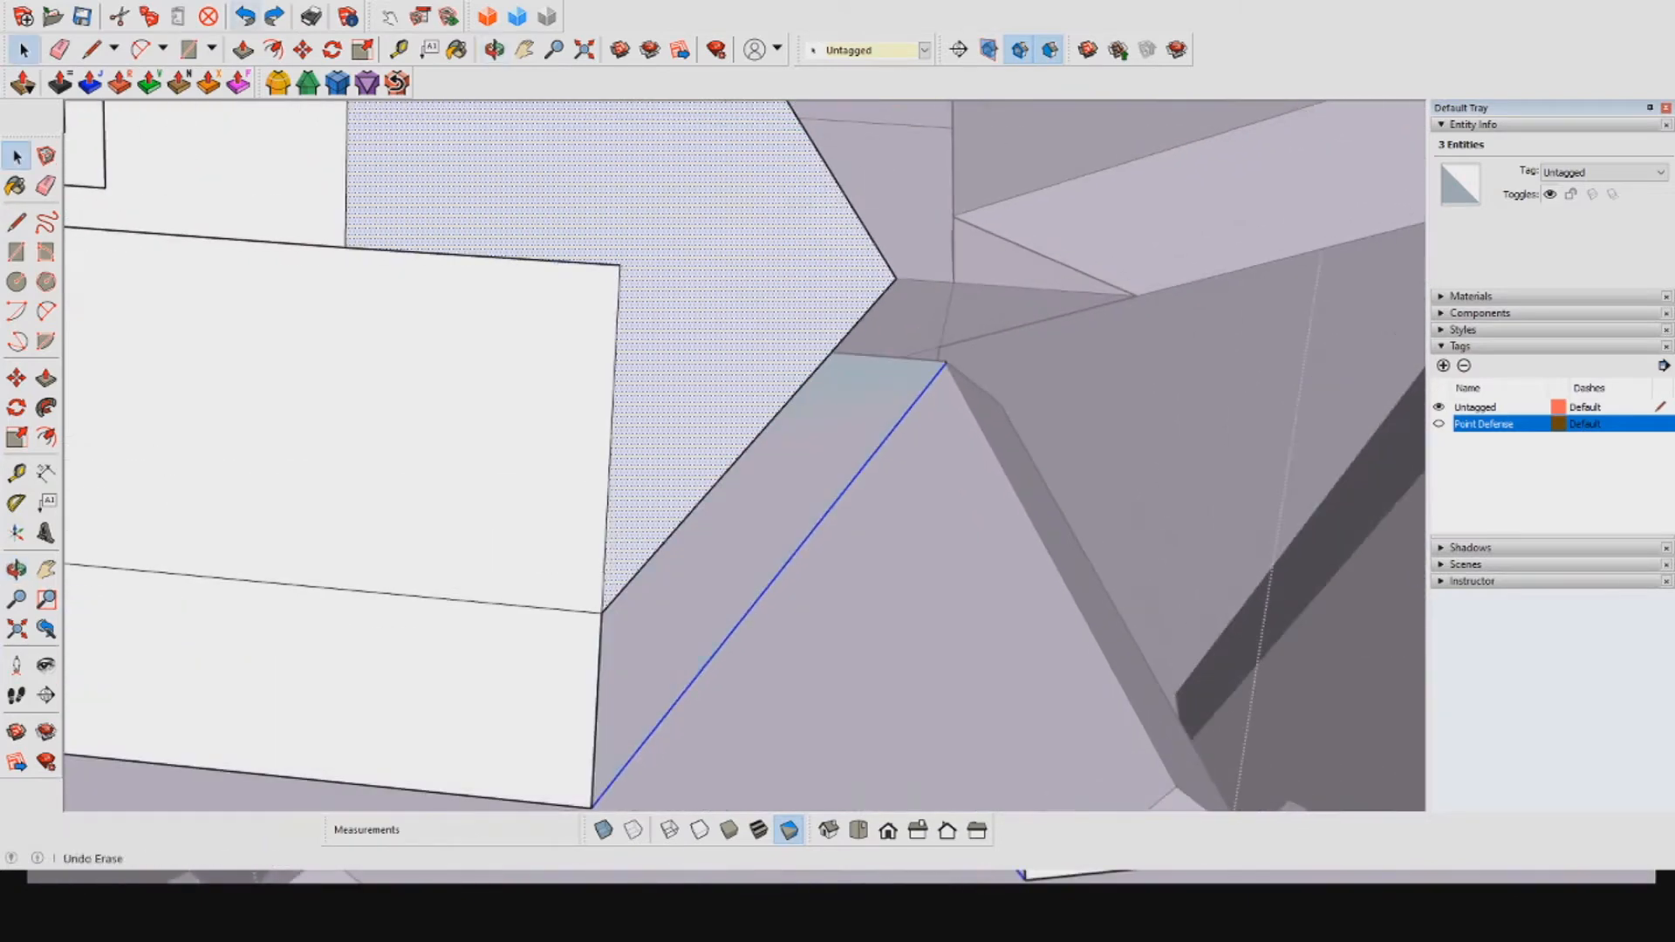
left_click(274, 17)
scroll(908, 384, "up", 3)
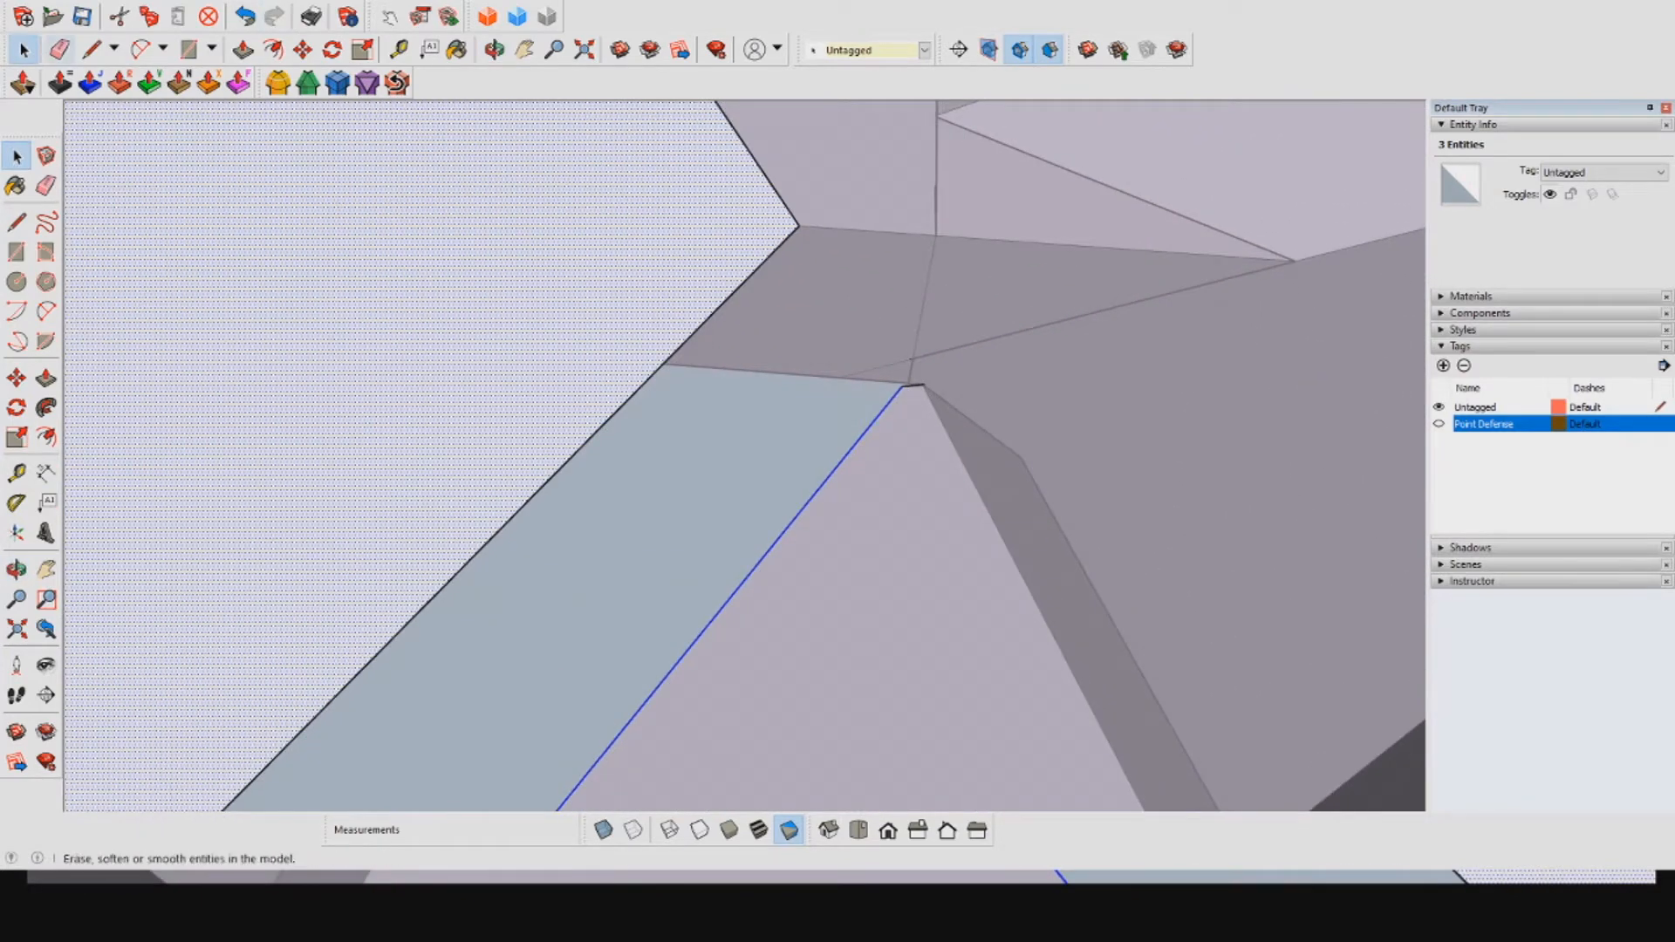
Step: Close the strip below the front face with a lower line about 27.4 m long and an inner line about 6.3 m long
key("l")
scroll(951, 576, "down", 3)
middle_click_drag(938, 597, 960, 498)
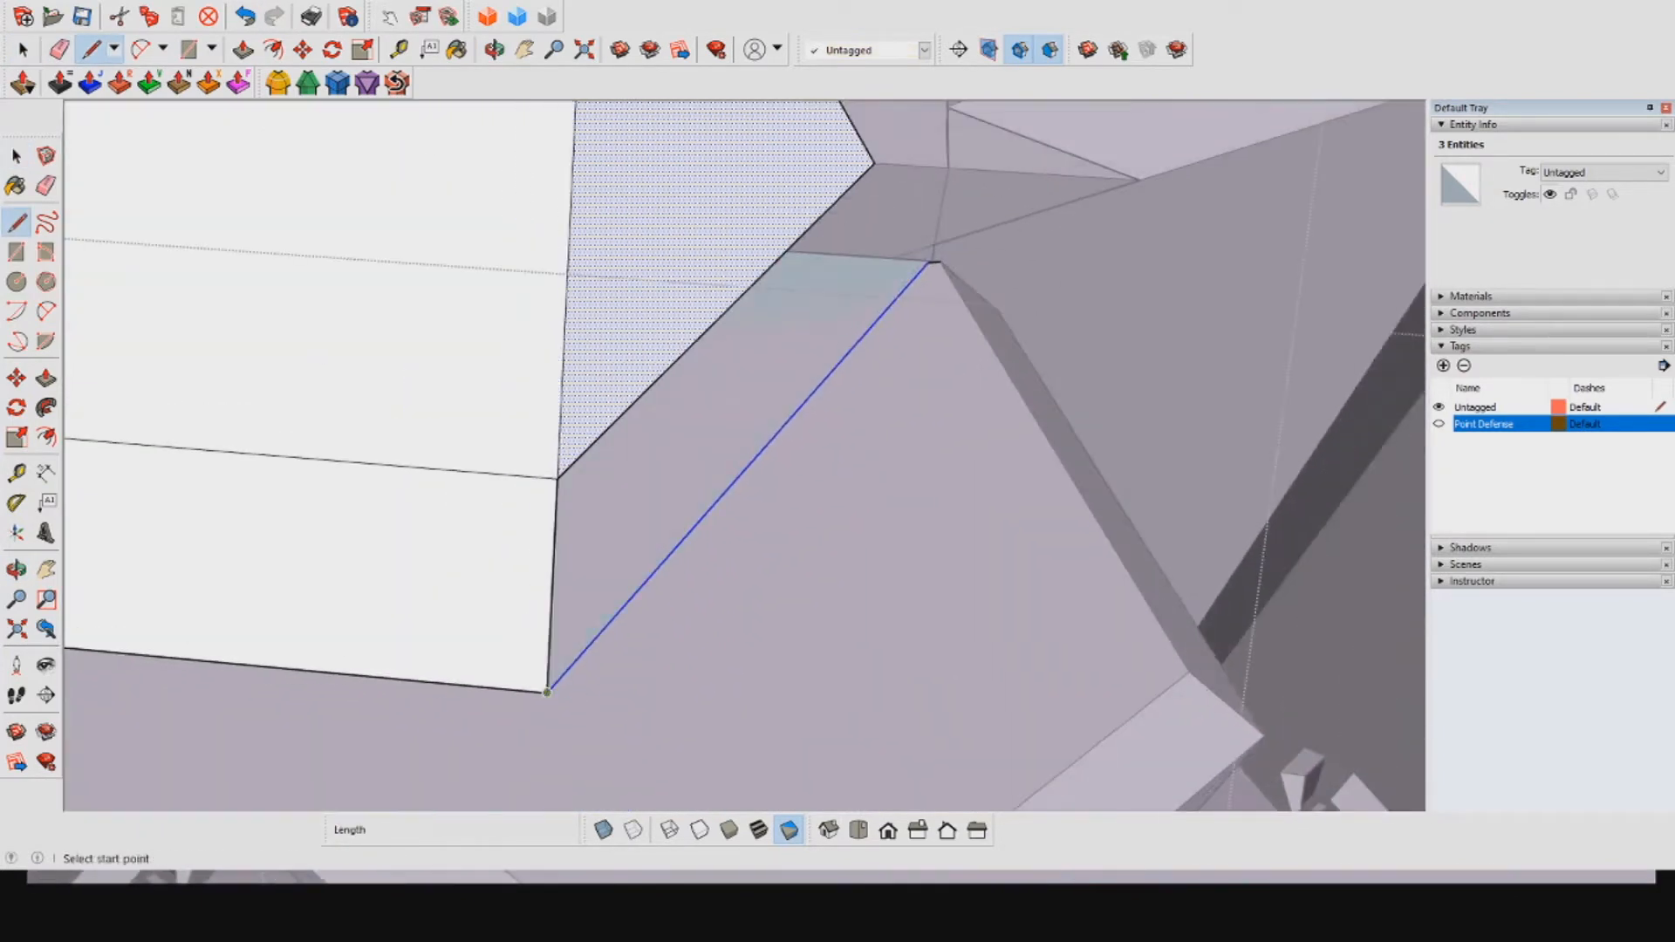
left_click(546, 692)
scroll(965, 174, "up", 2)
scroll(941, 305, "up", 5)
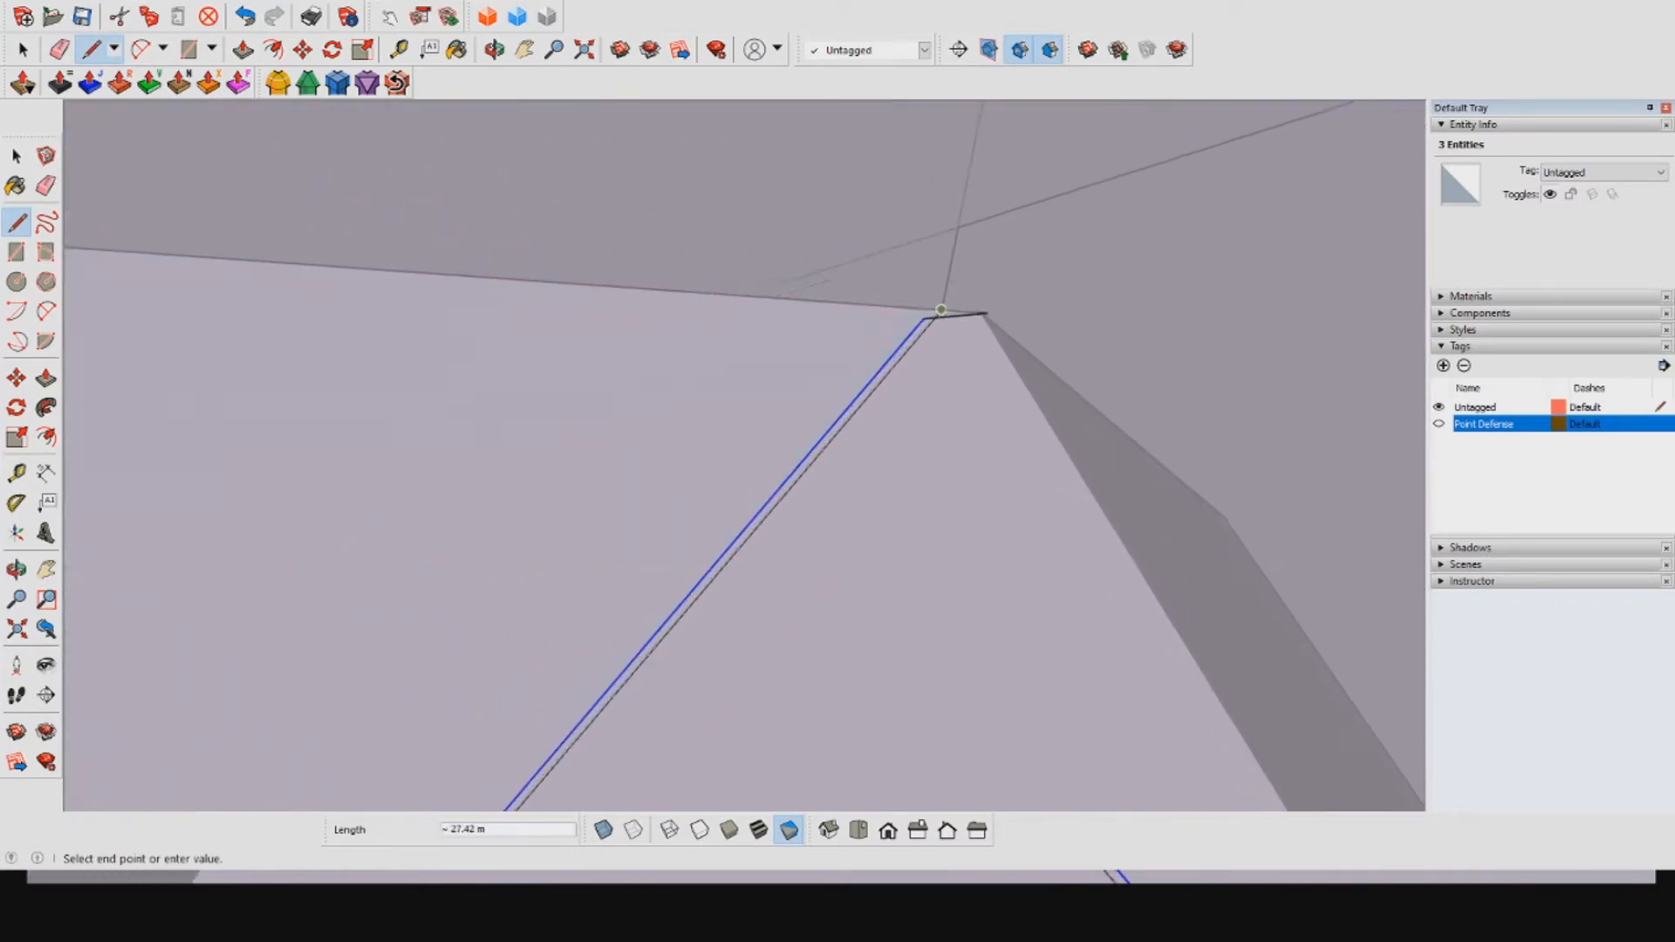
left_click(928, 311)
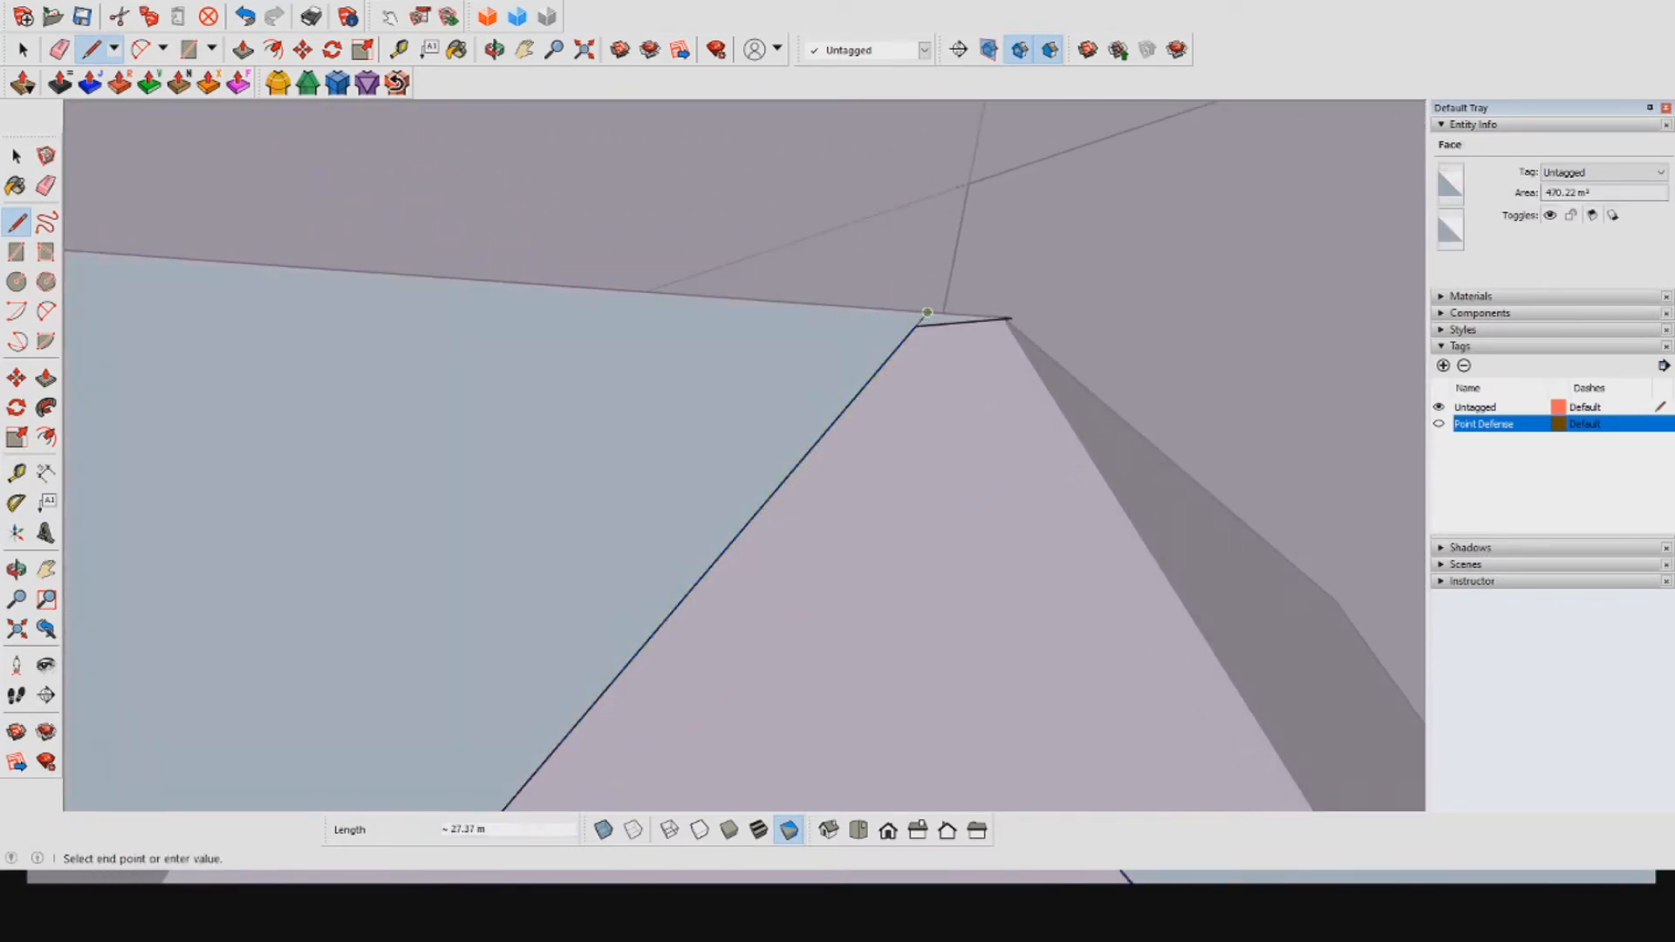
scroll(828, 218, "down", 2)
scroll(828, 210, "down", 2)
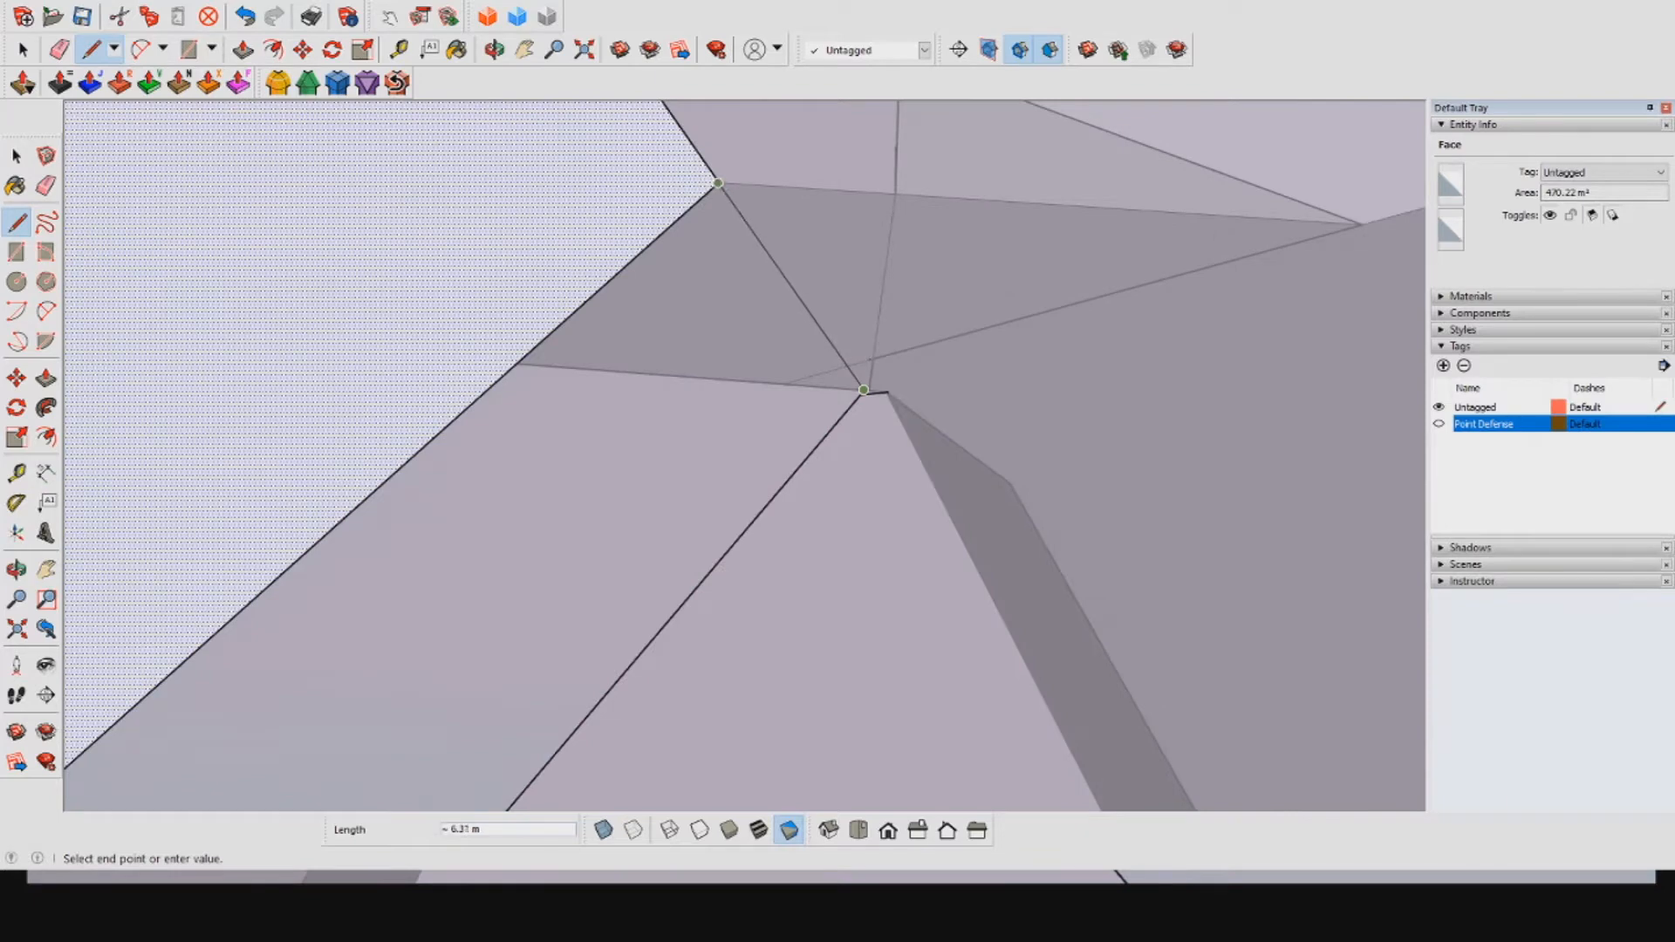
left_click(717, 182)
Step: Erase the short leftover edge at the inner lower corner of the front face
left_click(59, 49)
scroll(944, 380, "up", 3)
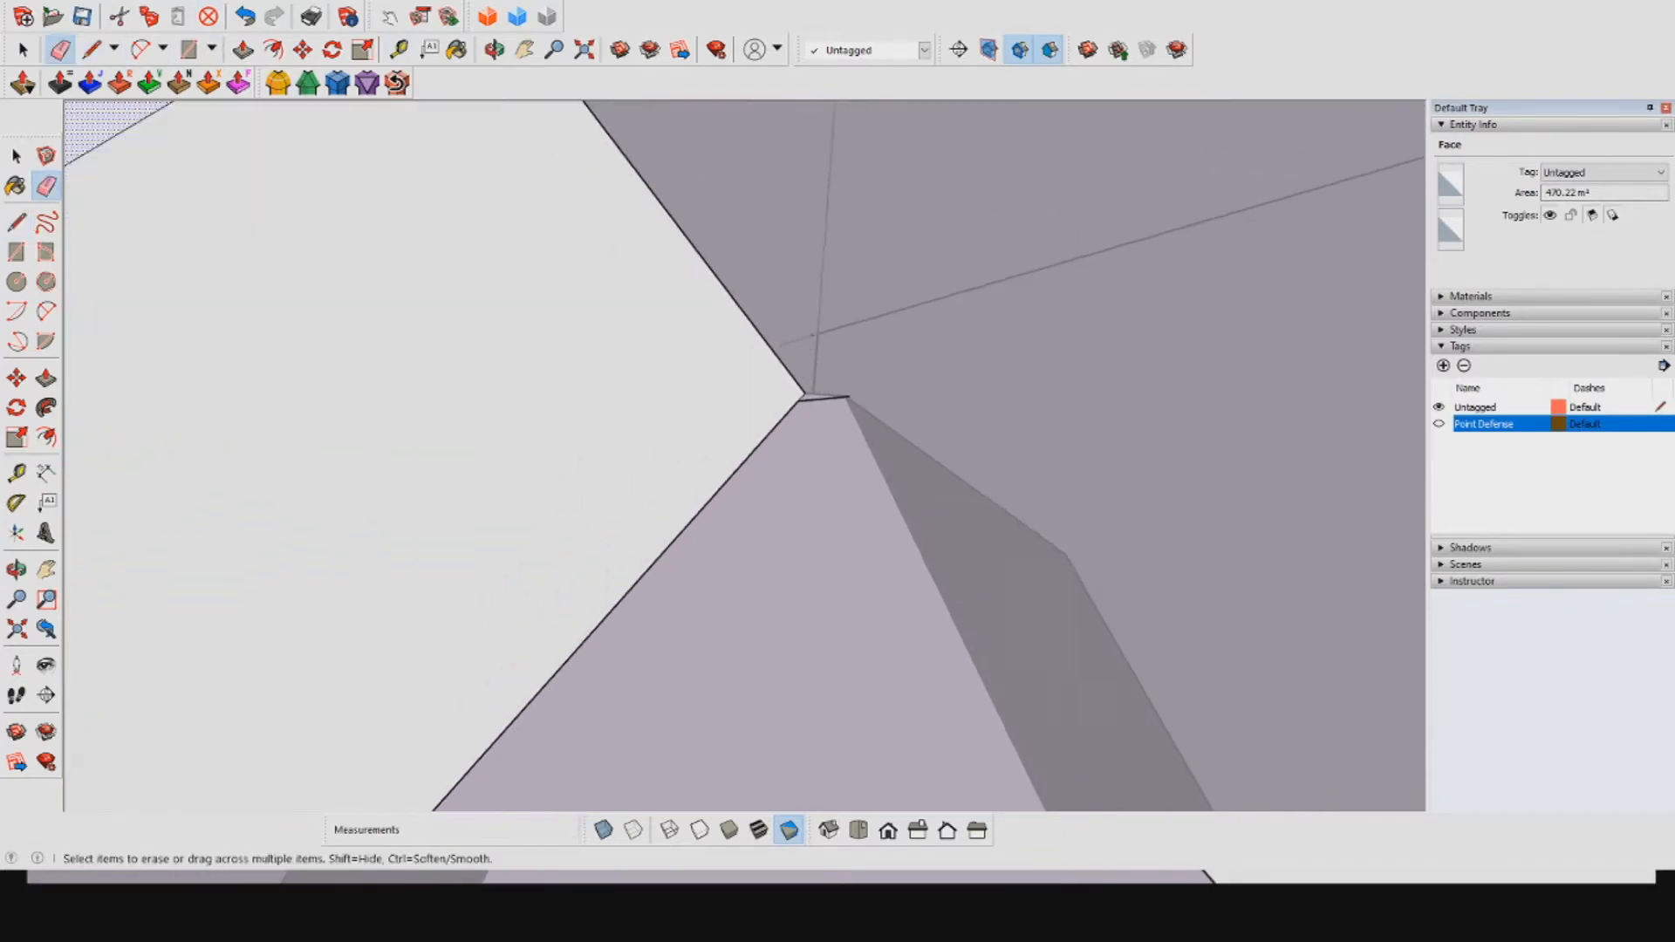
left_click(826, 394)
scroll(844, 345, "down", 7)
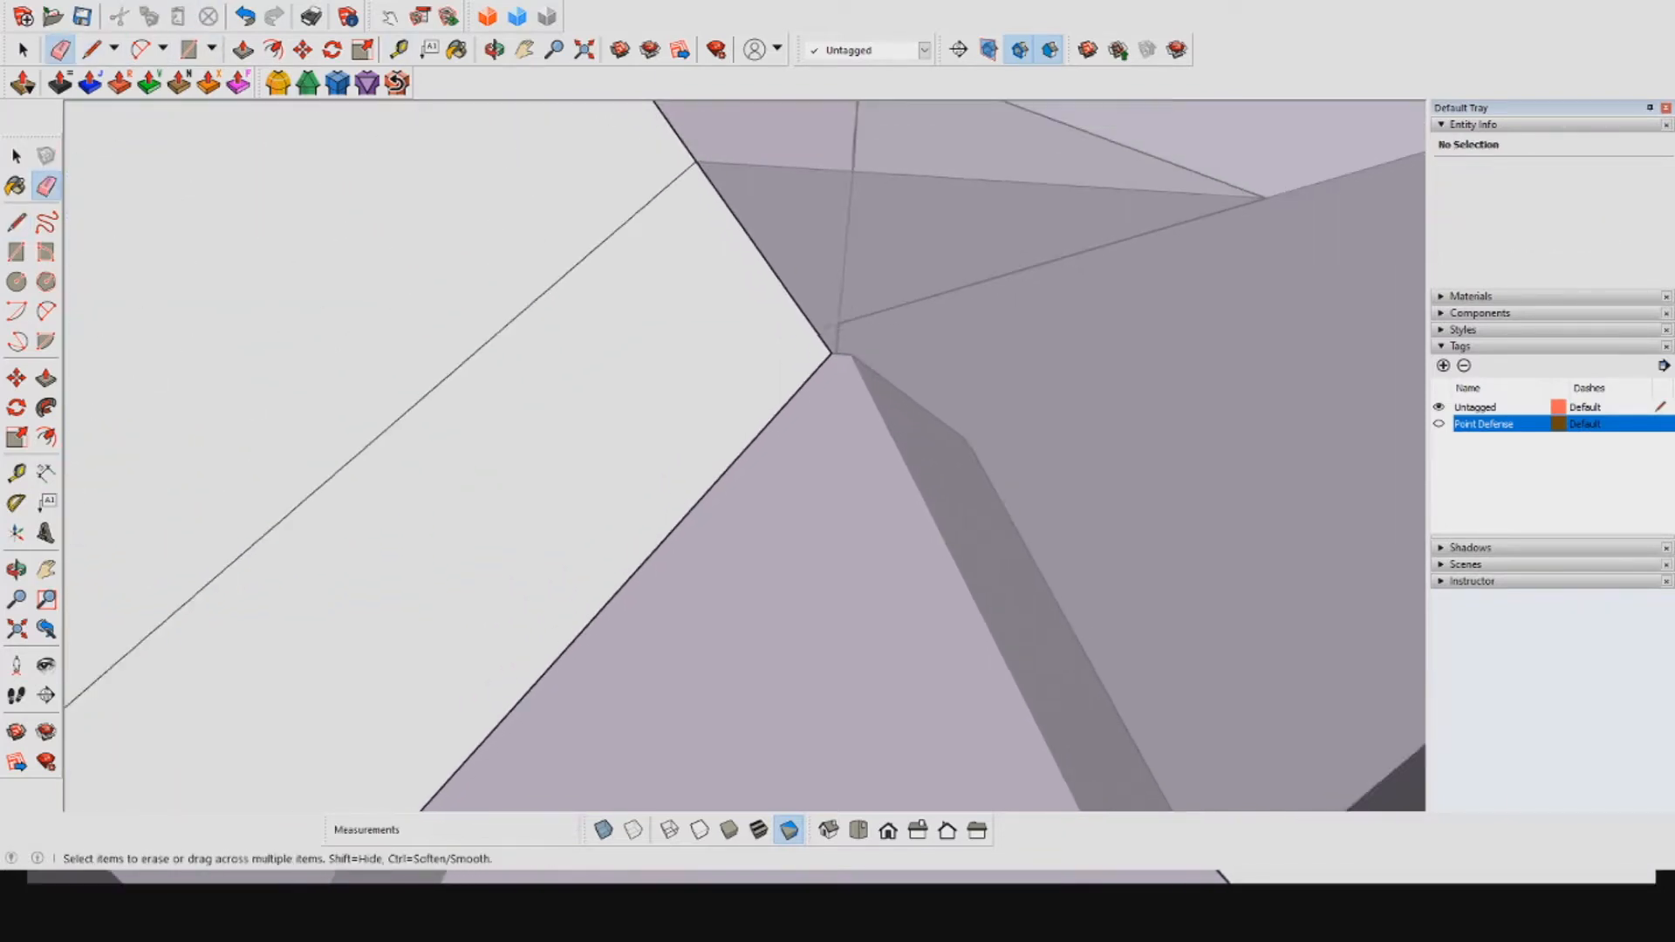
Step: Select the narrow end face on the wing's hull side and delete it
left_click(24, 50)
scroll(587, 364, "down", 2)
left_click(602, 428)
left_click(579, 301, "shift")
scroll(579, 301, "down", 3)
middle_click_drag(580, 301, 663, 349)
scroll(910, 480, "down", 4)
middle_click_drag(910, 480, 799, 515)
scroll(798, 515, "up", 4)
left_click(790, 571)
scroll(790, 572, "down", 2)
key("Delete")
scroll(790, 572, "down", 1)
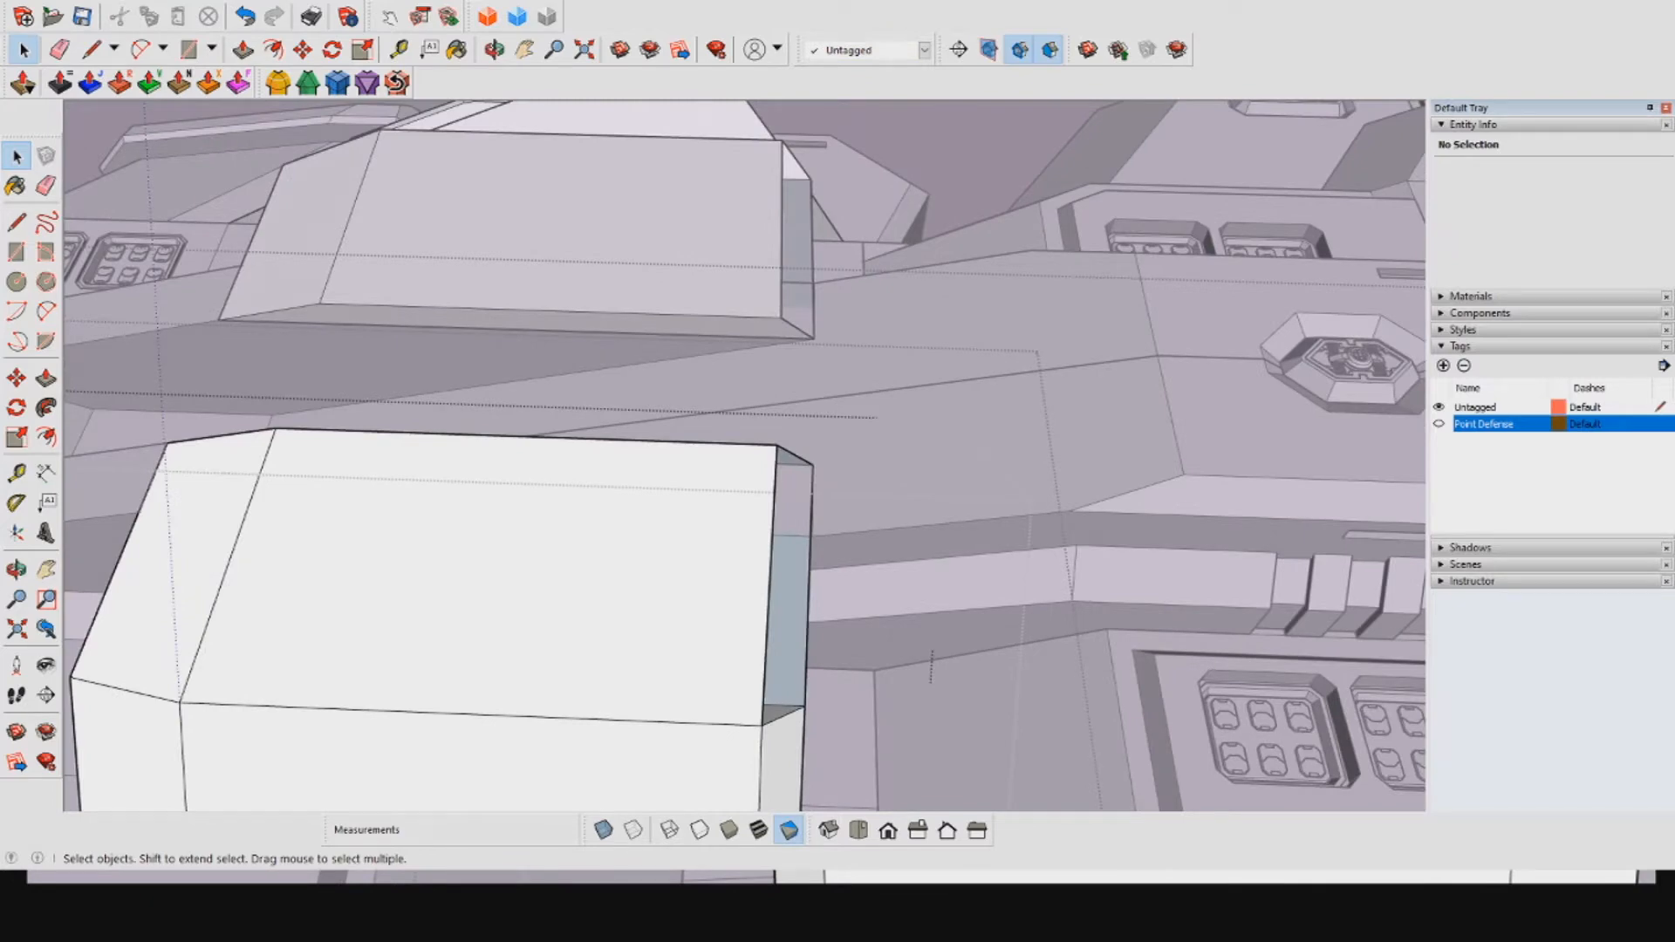
Step: Try to close the narrow end opening with a line about 29 m long along its hull-side edge, and erase it
key("l")
left_click(762, 725)
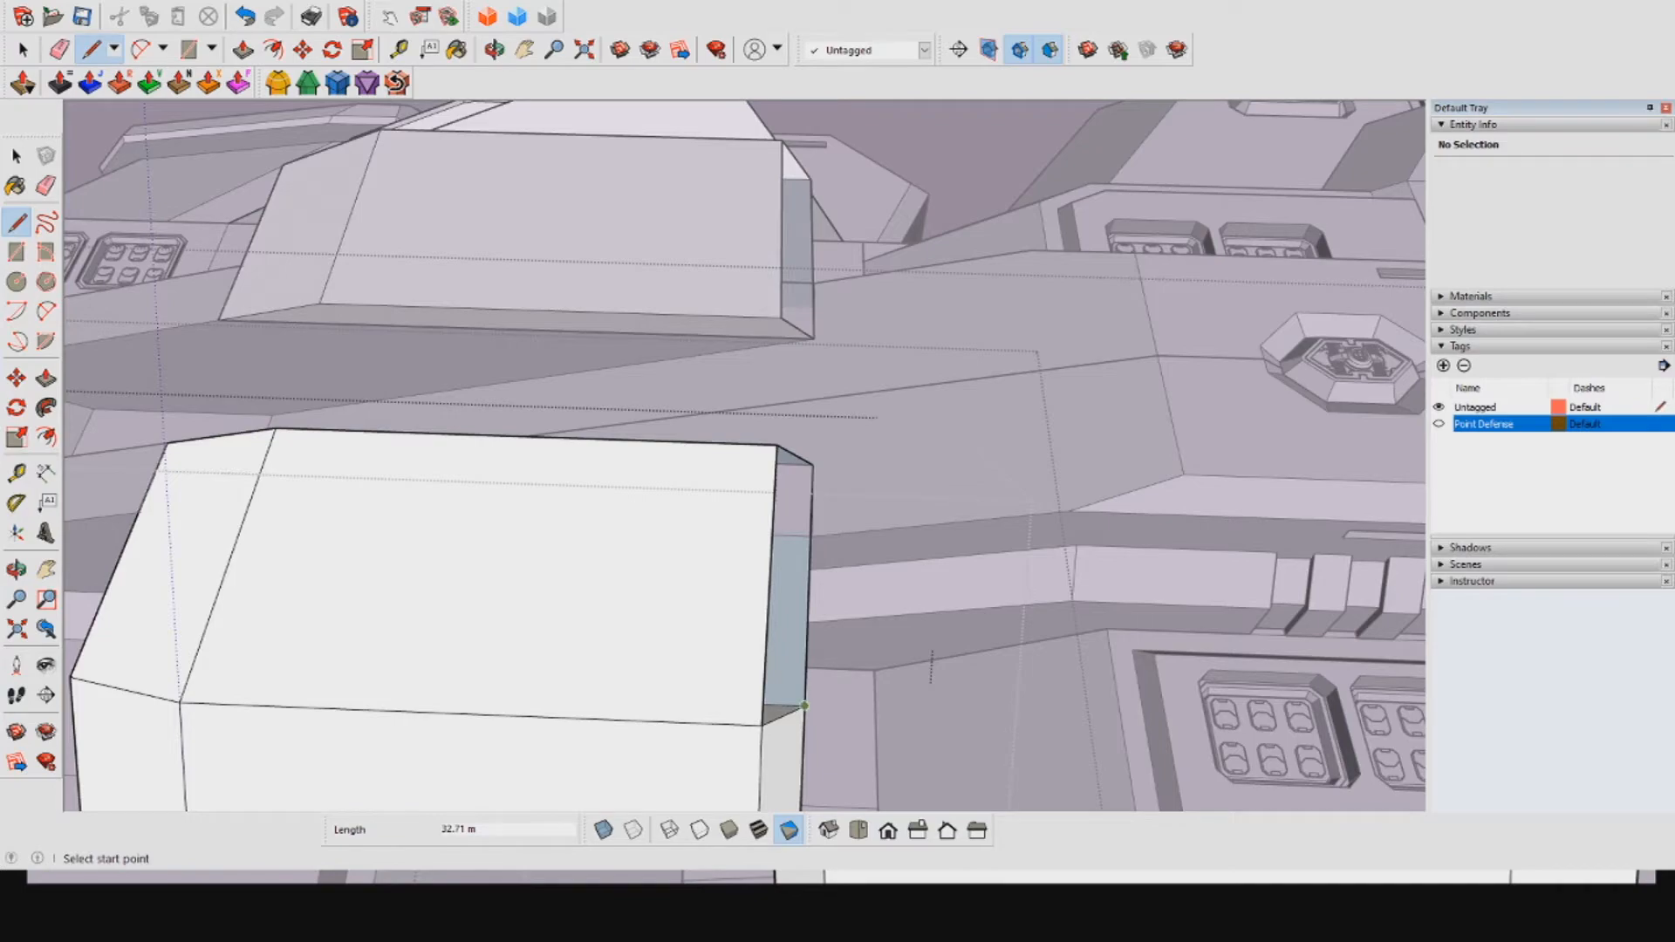
scroll(816, 430, "up", 2)
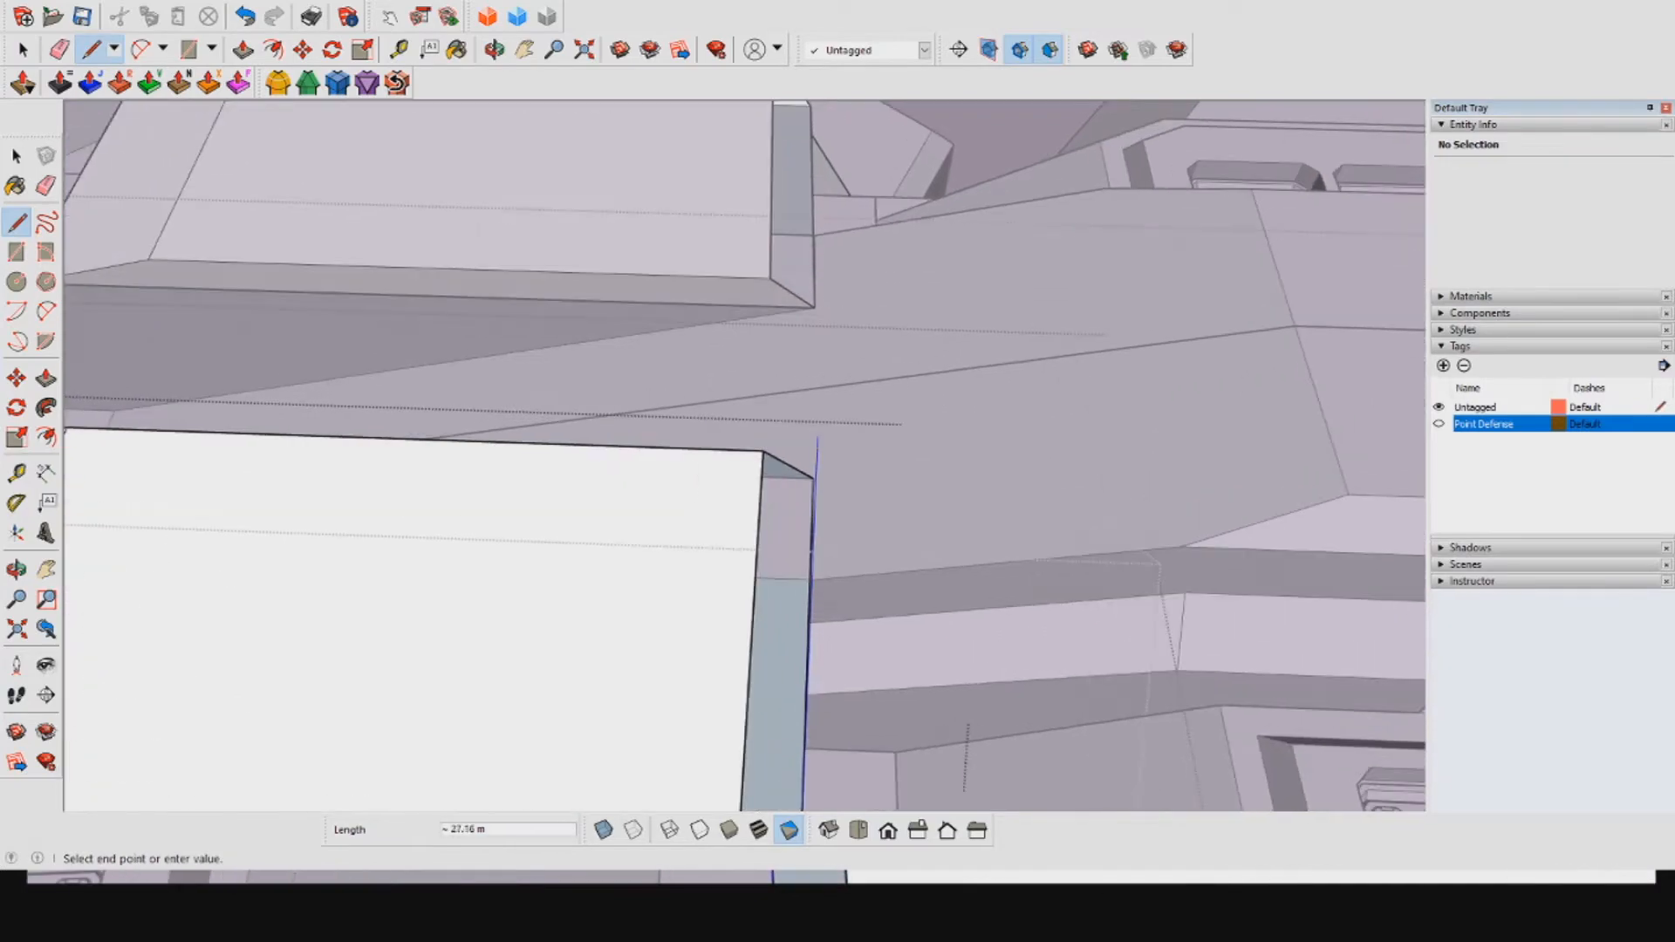
middle_click_drag(816, 441, 660, 499)
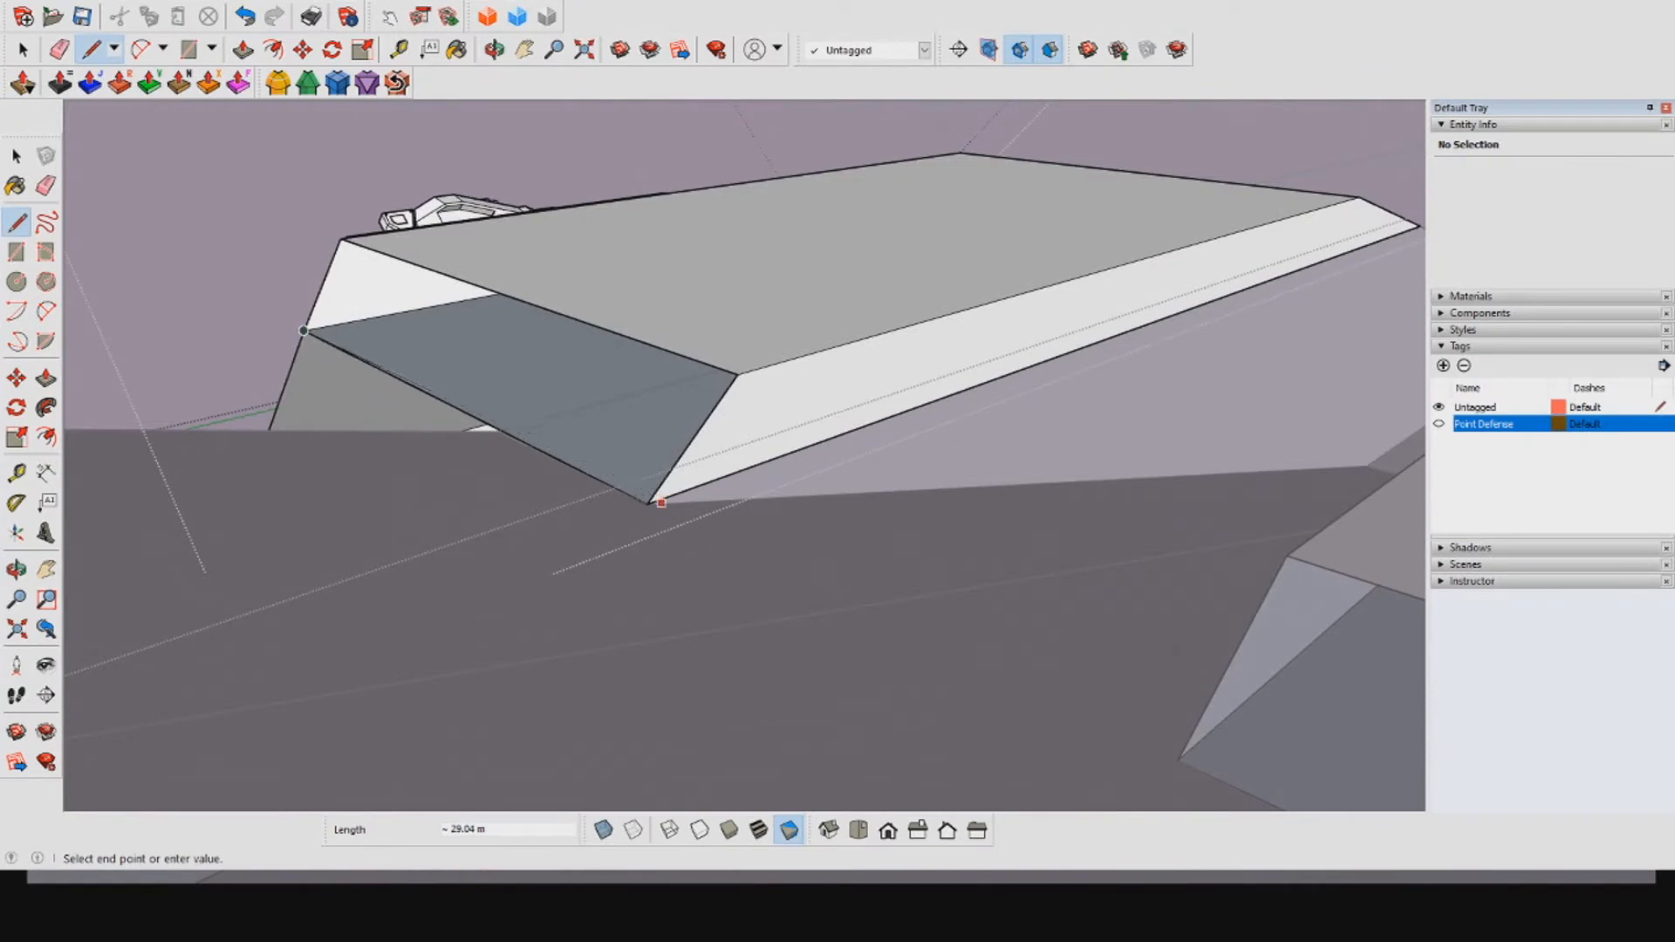
left_click(660, 498)
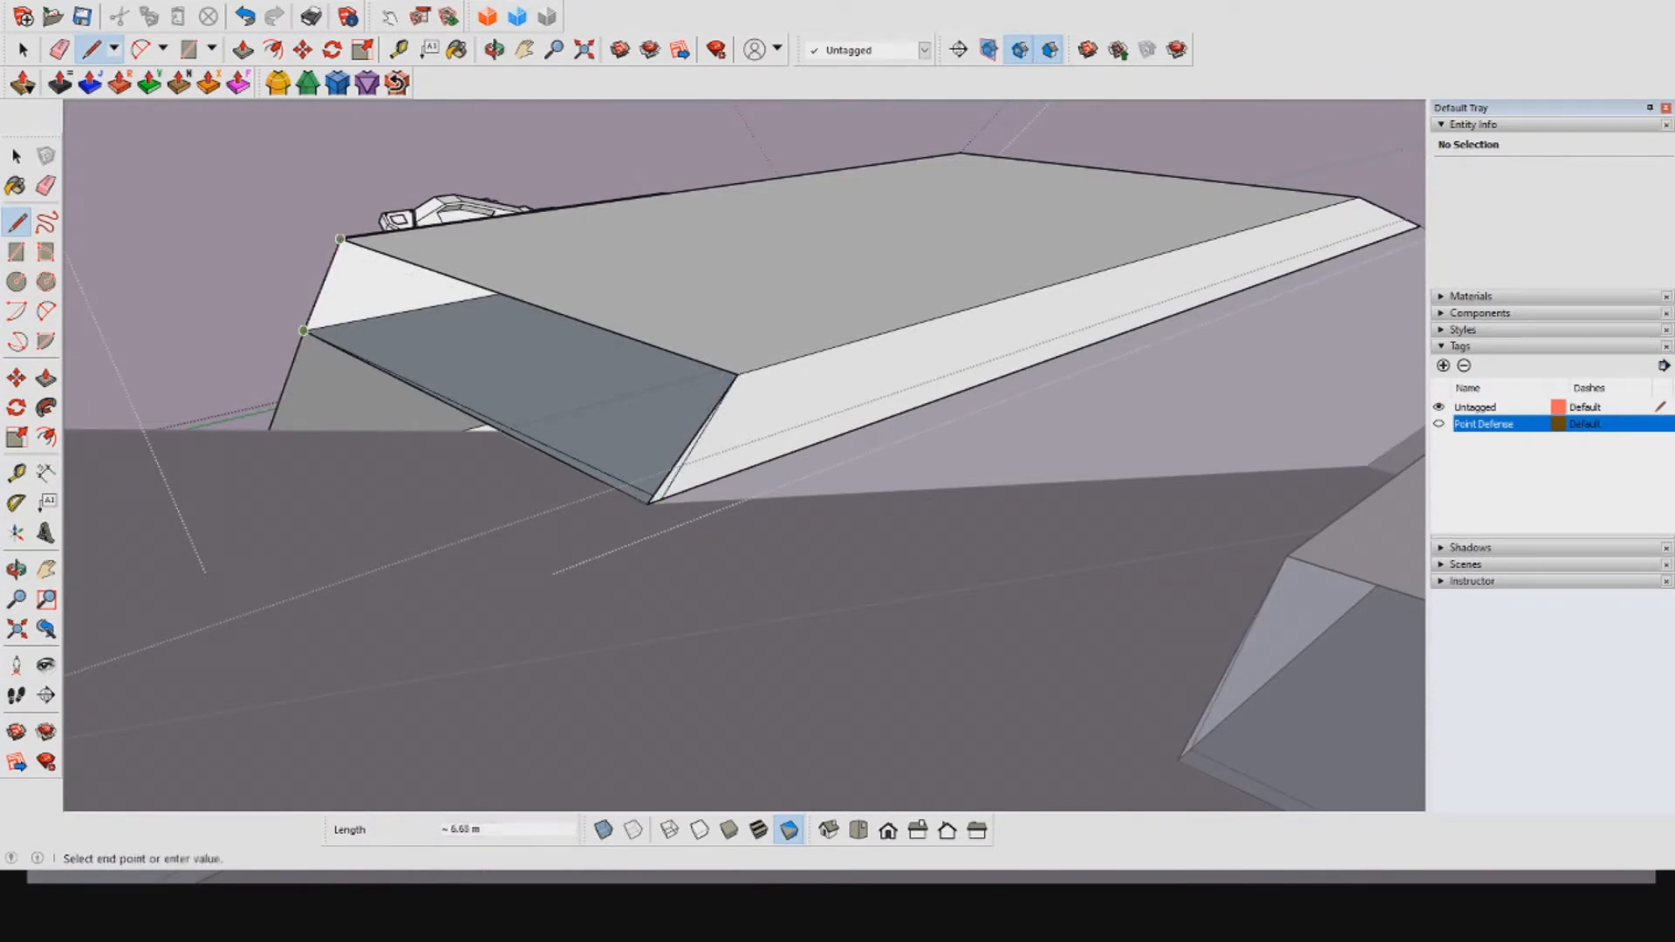
left_click(60, 50)
mouse_move(611, 358)
middle_mouse_down()
mouse_move(698, 454)
mouse_move(806, 513)
mouse_move(559, 488)
middle_mouse_up()
scroll(807, 513, "up", 2)
left_click(799, 529)
Step: Erase the corner edges of the wing's inner end to remove the large panel and its adjoining faces facing the hull
mouse_move(698, 541)
middle_mouse_down()
mouse_move(838, 419)
mouse_move(768, 515)
middle_mouse_up()
middle_click_drag(855, 410, 738, 375)
middle_click_drag(742, 437, 855, 462)
middle_click_drag(742, 375, 872, 532)
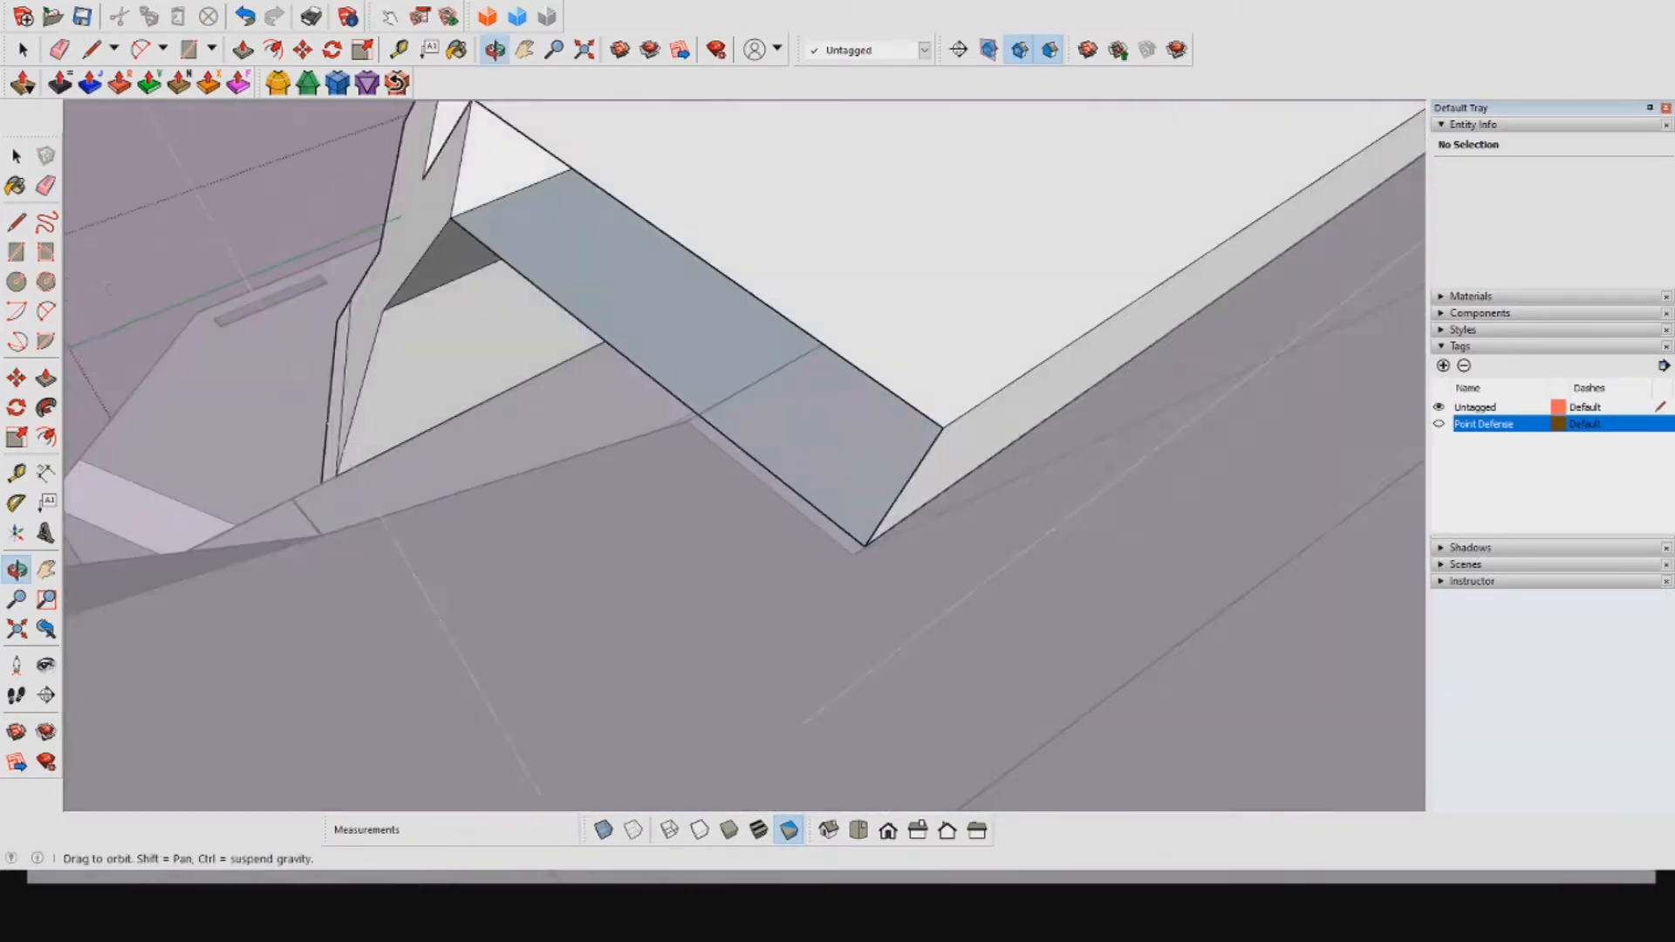
scroll(785, 437, "down", 2)
mouse_move(742, 419)
middle_mouse_down()
mouse_move(882, 437)
mouse_move(786, 476)
mouse_move(899, 445)
middle_mouse_up()
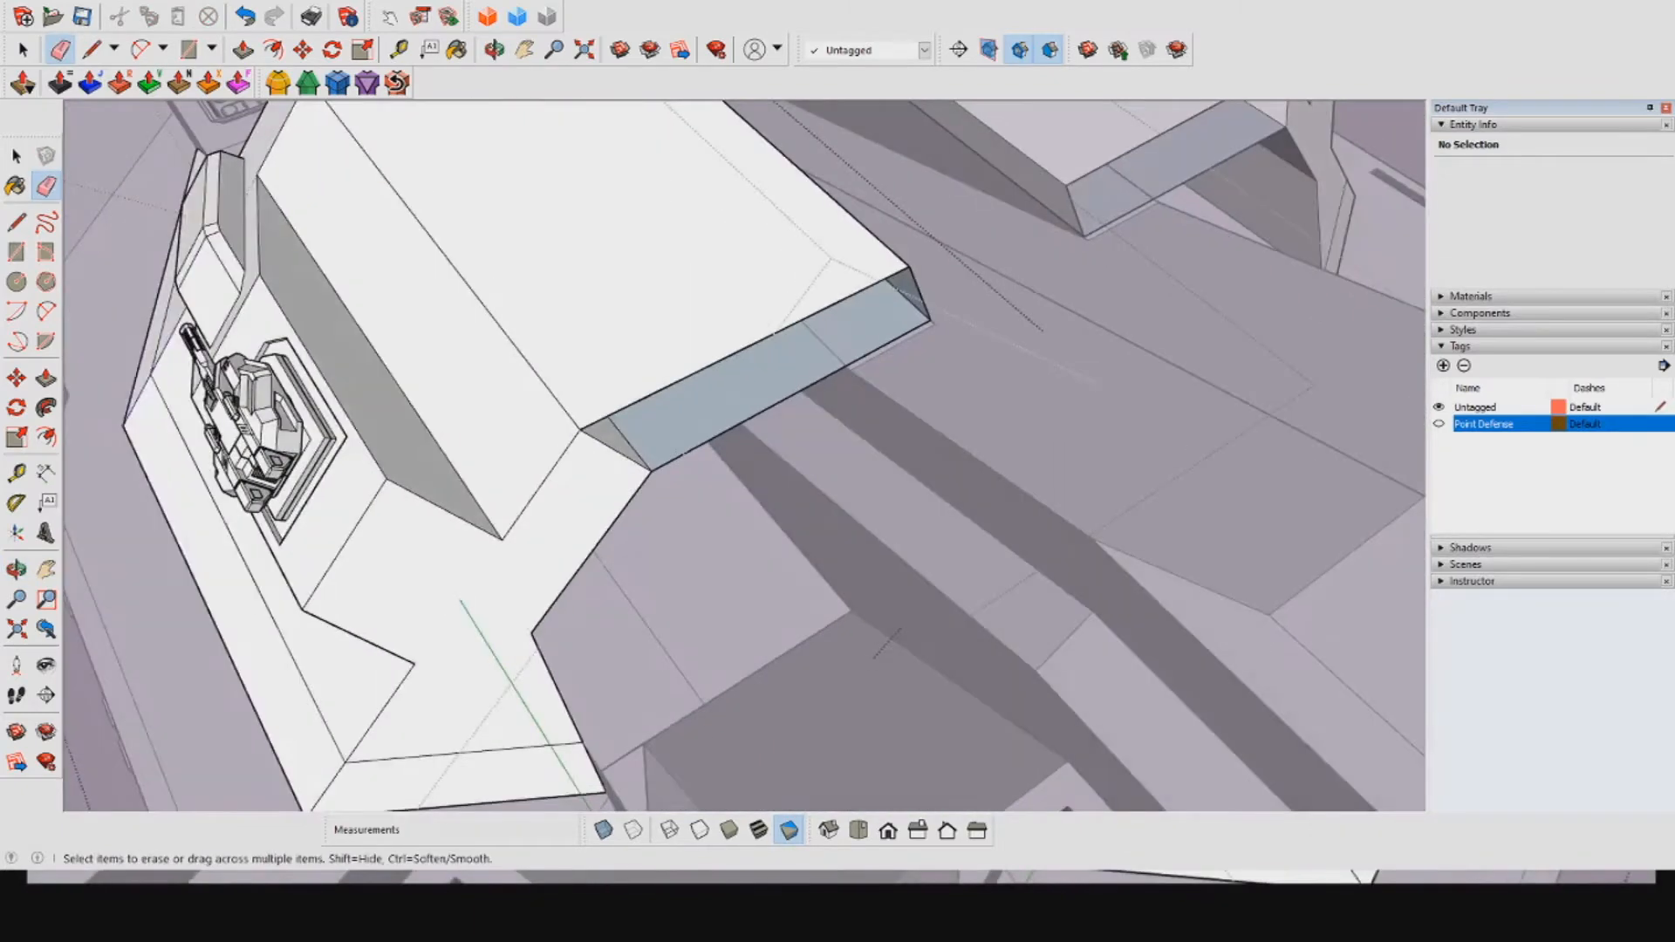
left_click_drag(903, 277, 911, 316)
scroll(907, 306, "down", 2)
middle_click_drag(899, 305, 908, 498, "shift")
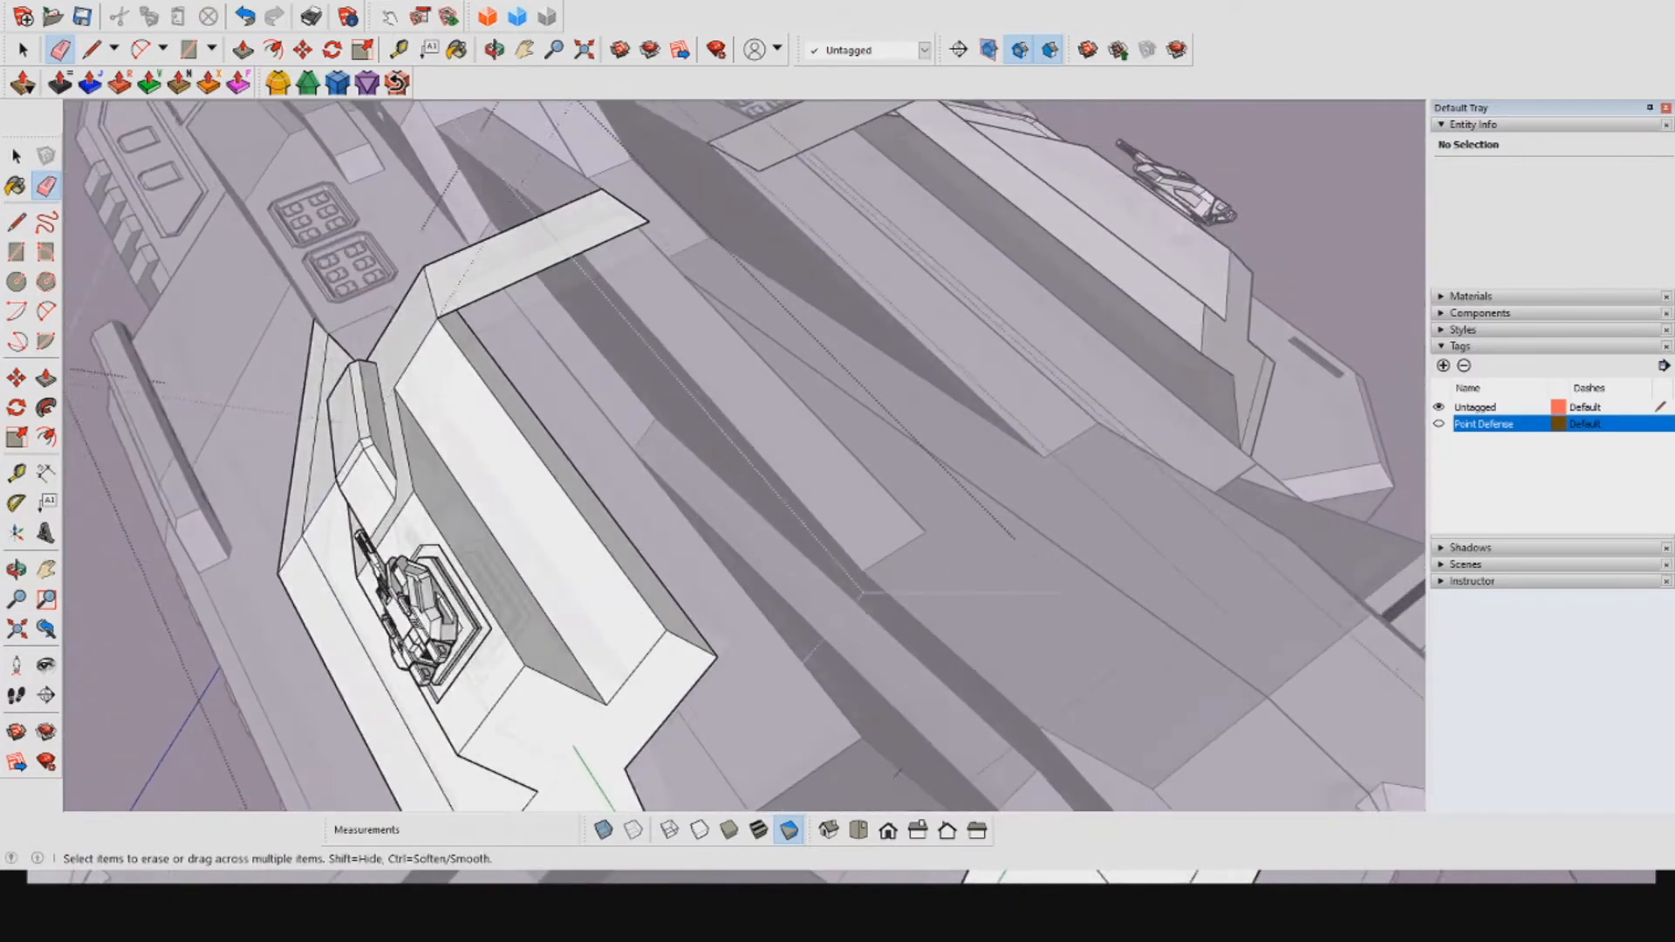
Step: Draw two parallel lines from the front face's upper corners toward the hull, about 29 m and 42.4 m long
scroll(873, 489, "down", 1)
left_click(94, 50)
left_click(734, 641)
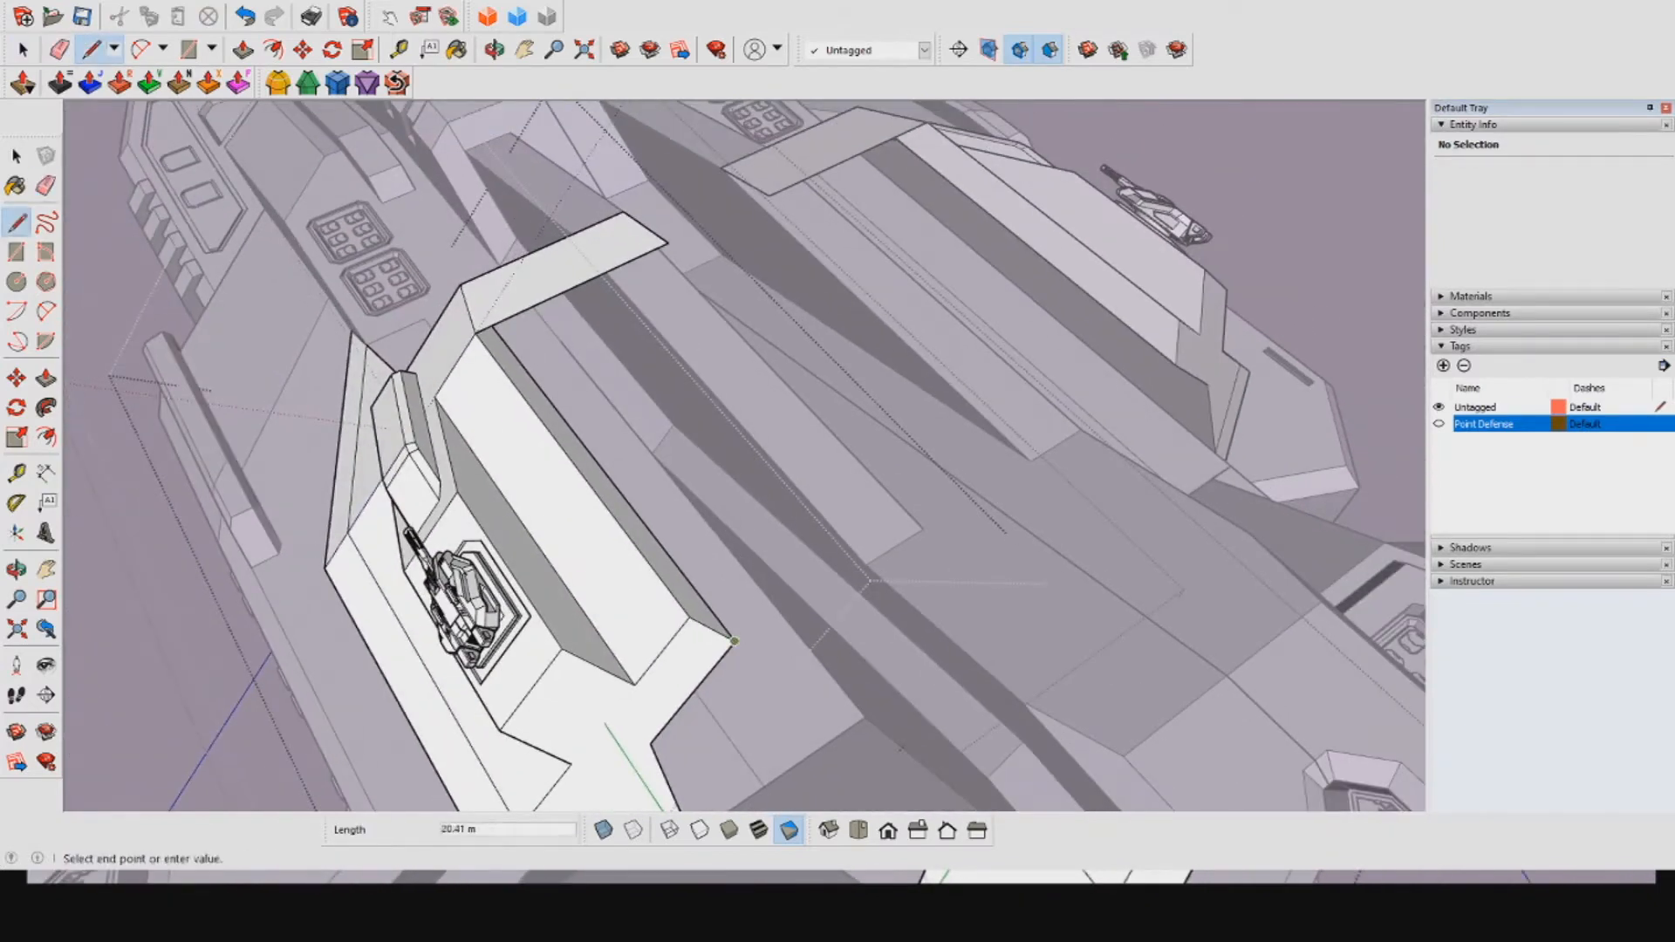
left_click(920, 526)
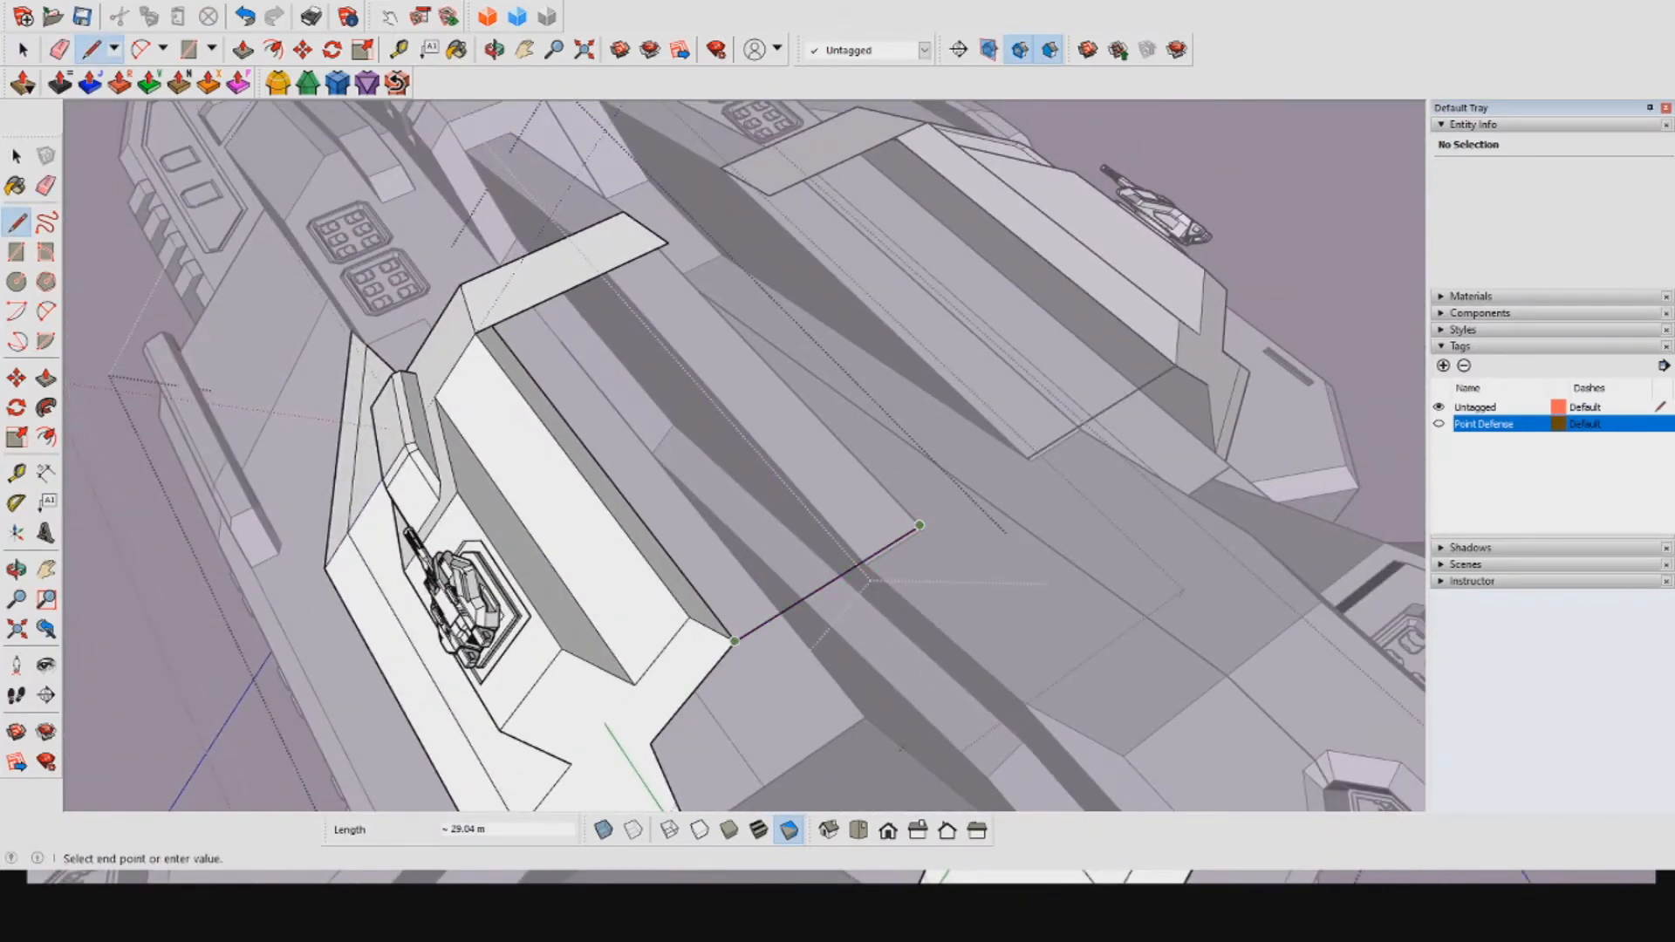
left_click(689, 616)
left_click(960, 453)
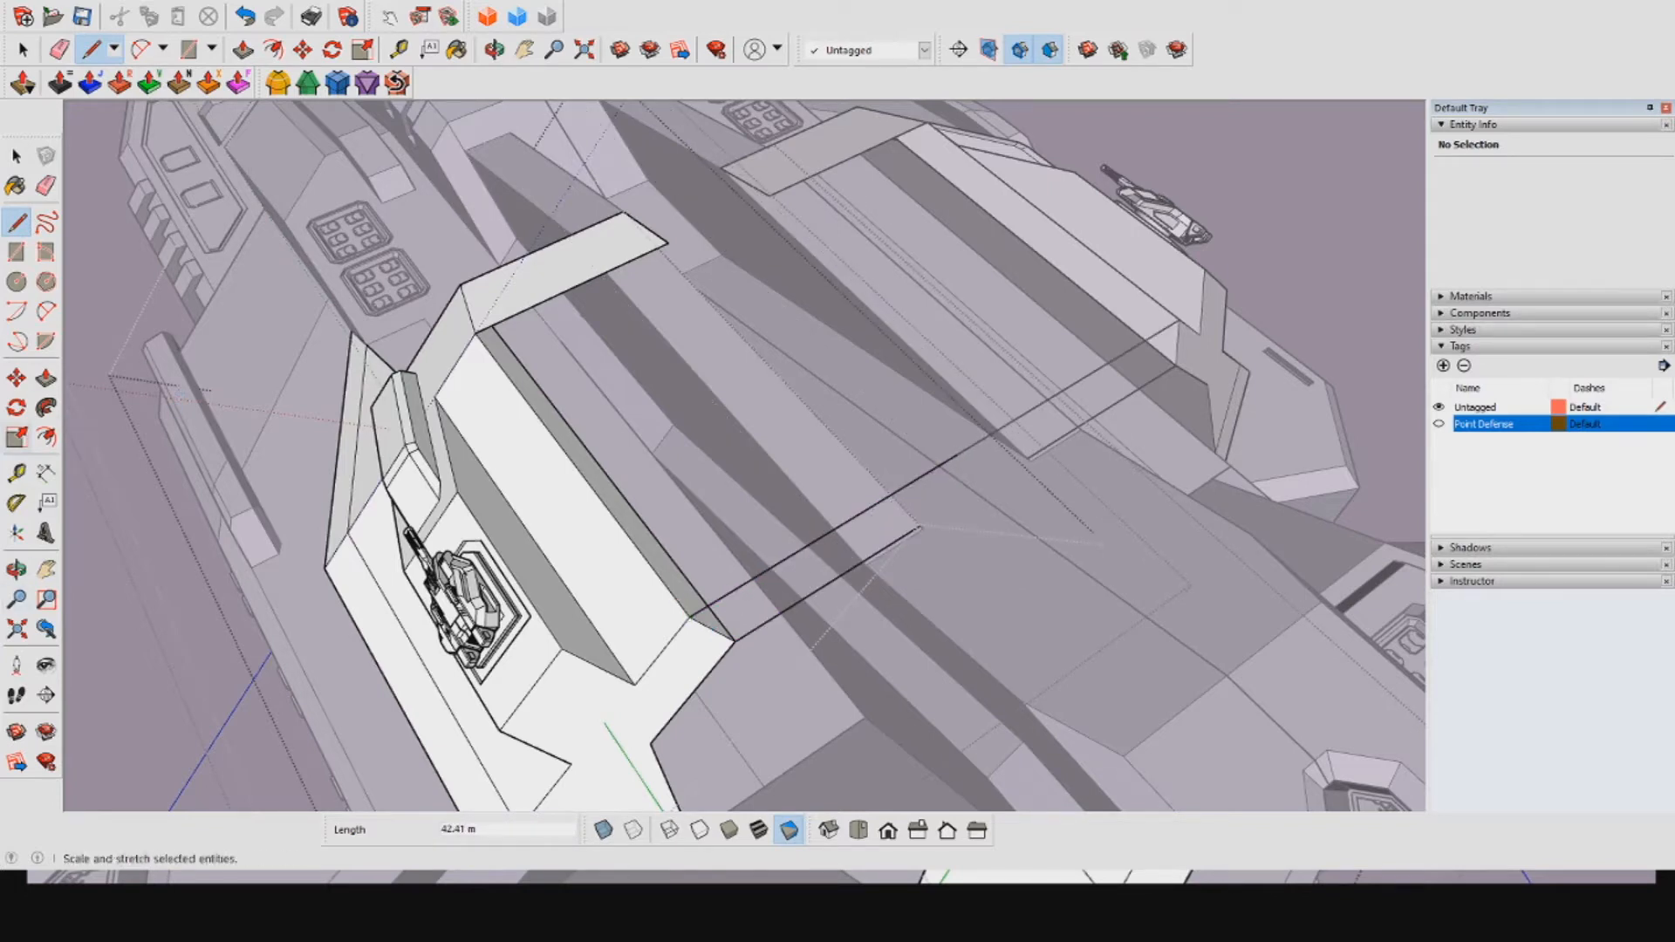
Step: Draw a rectangle from the rear strip's hull-side corner to the wing's front upper corner to rebuild the large inner panel
left_click(17, 533)
middle_click_drag(494, 443, 478, 354)
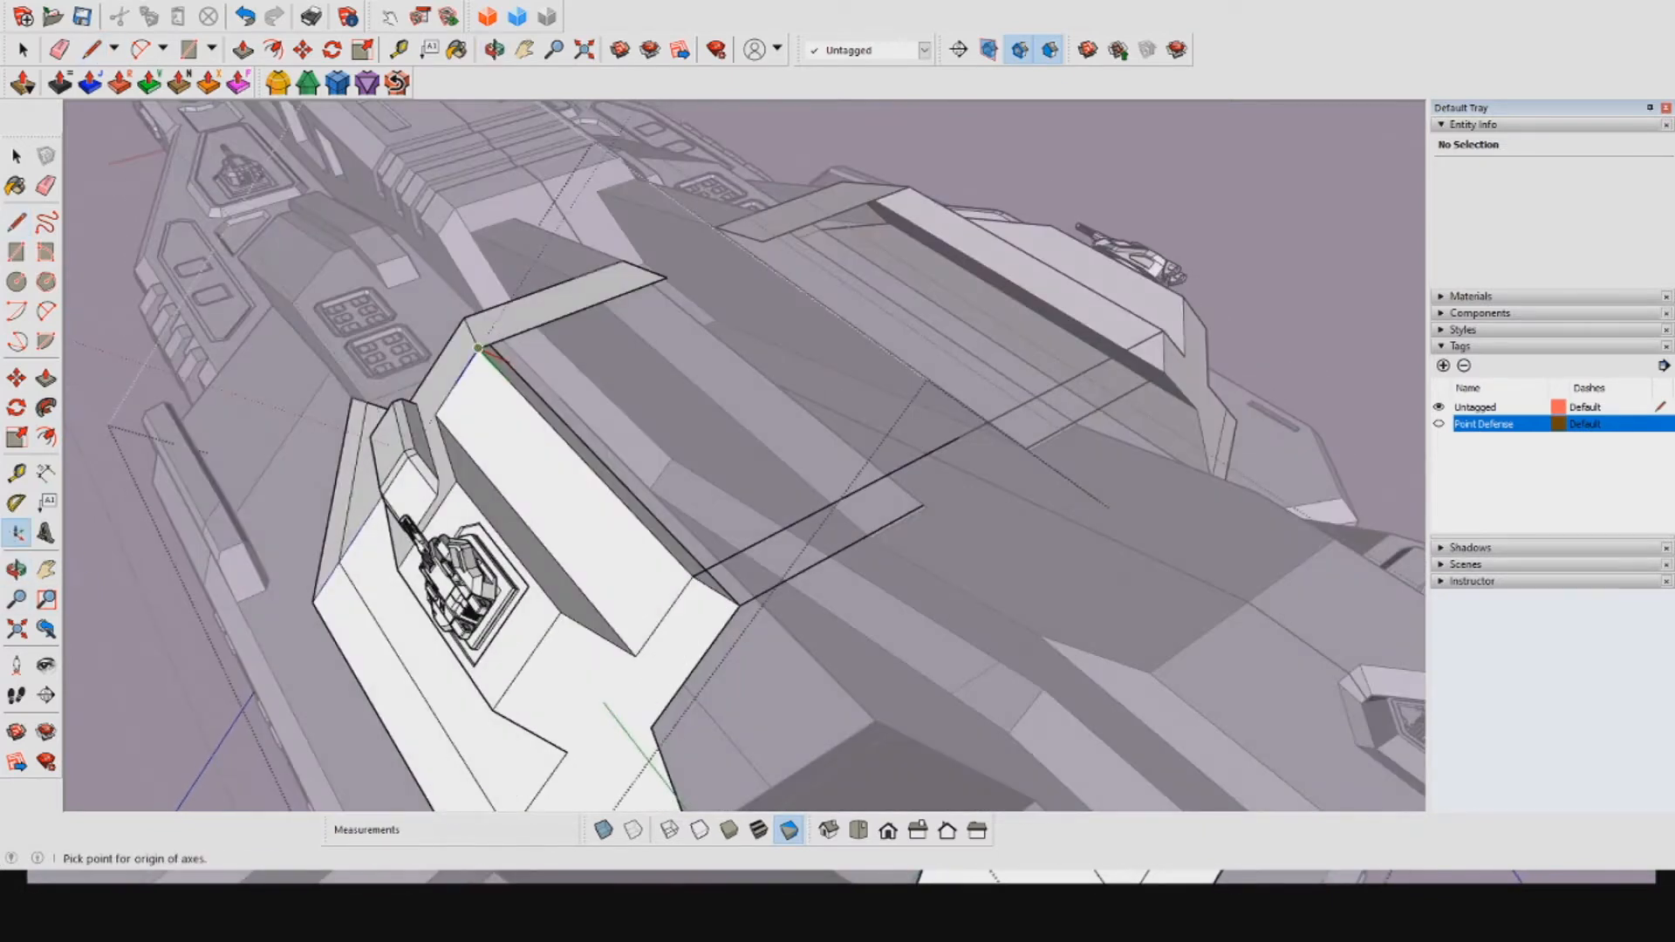
key("r")
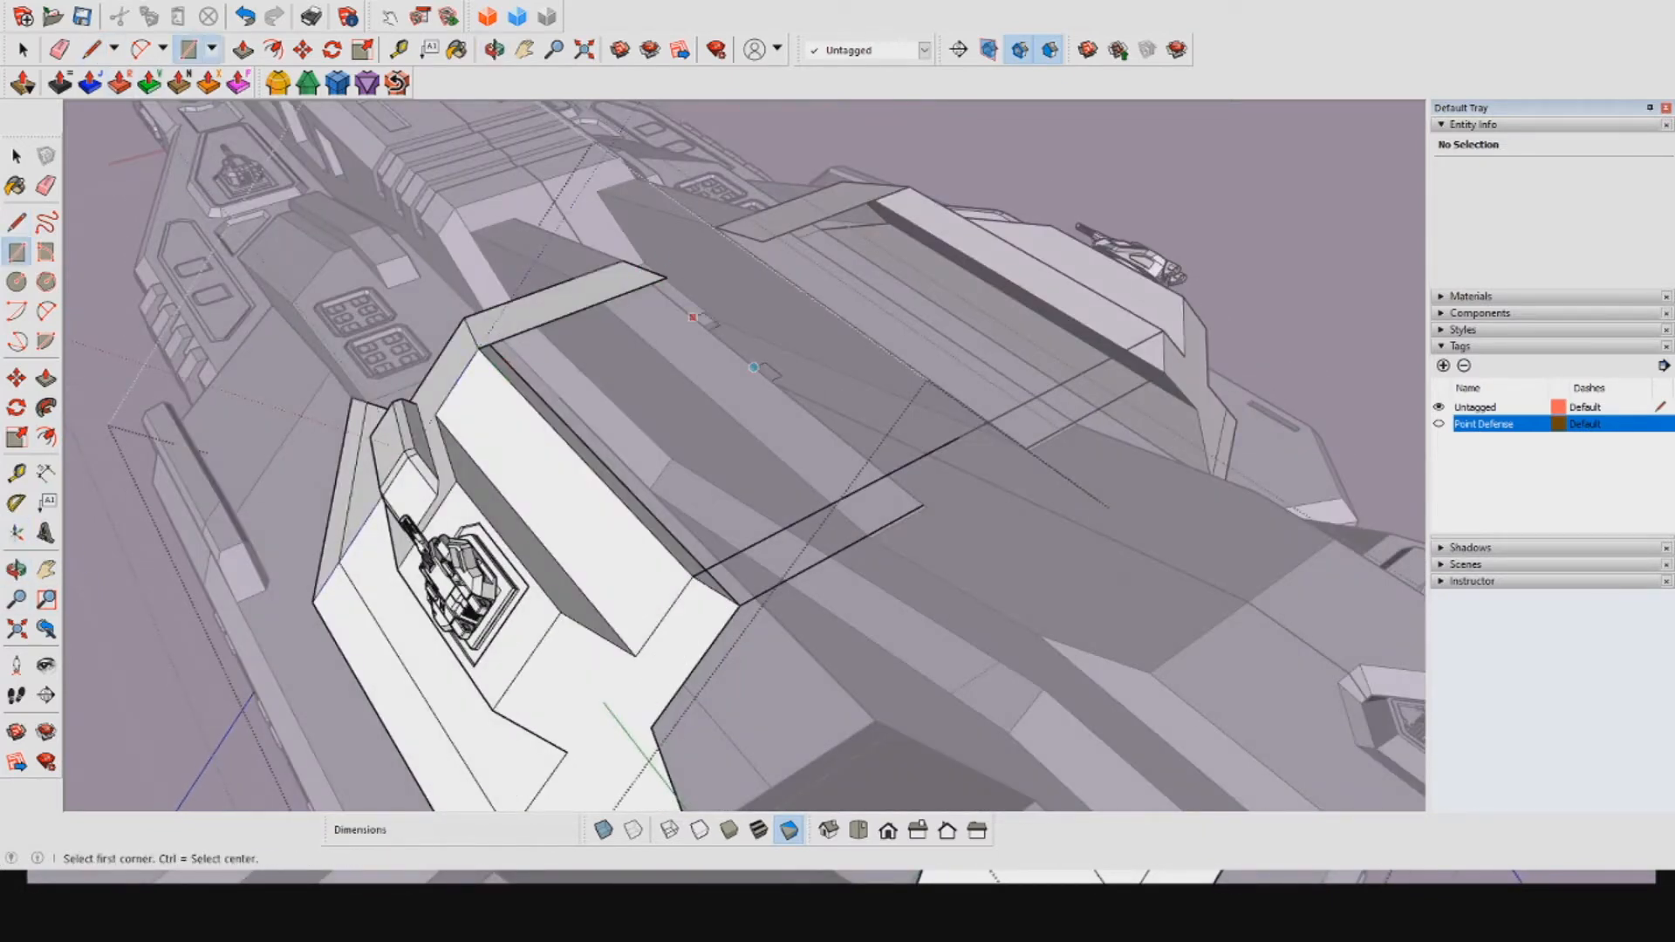
left_click(667, 278)
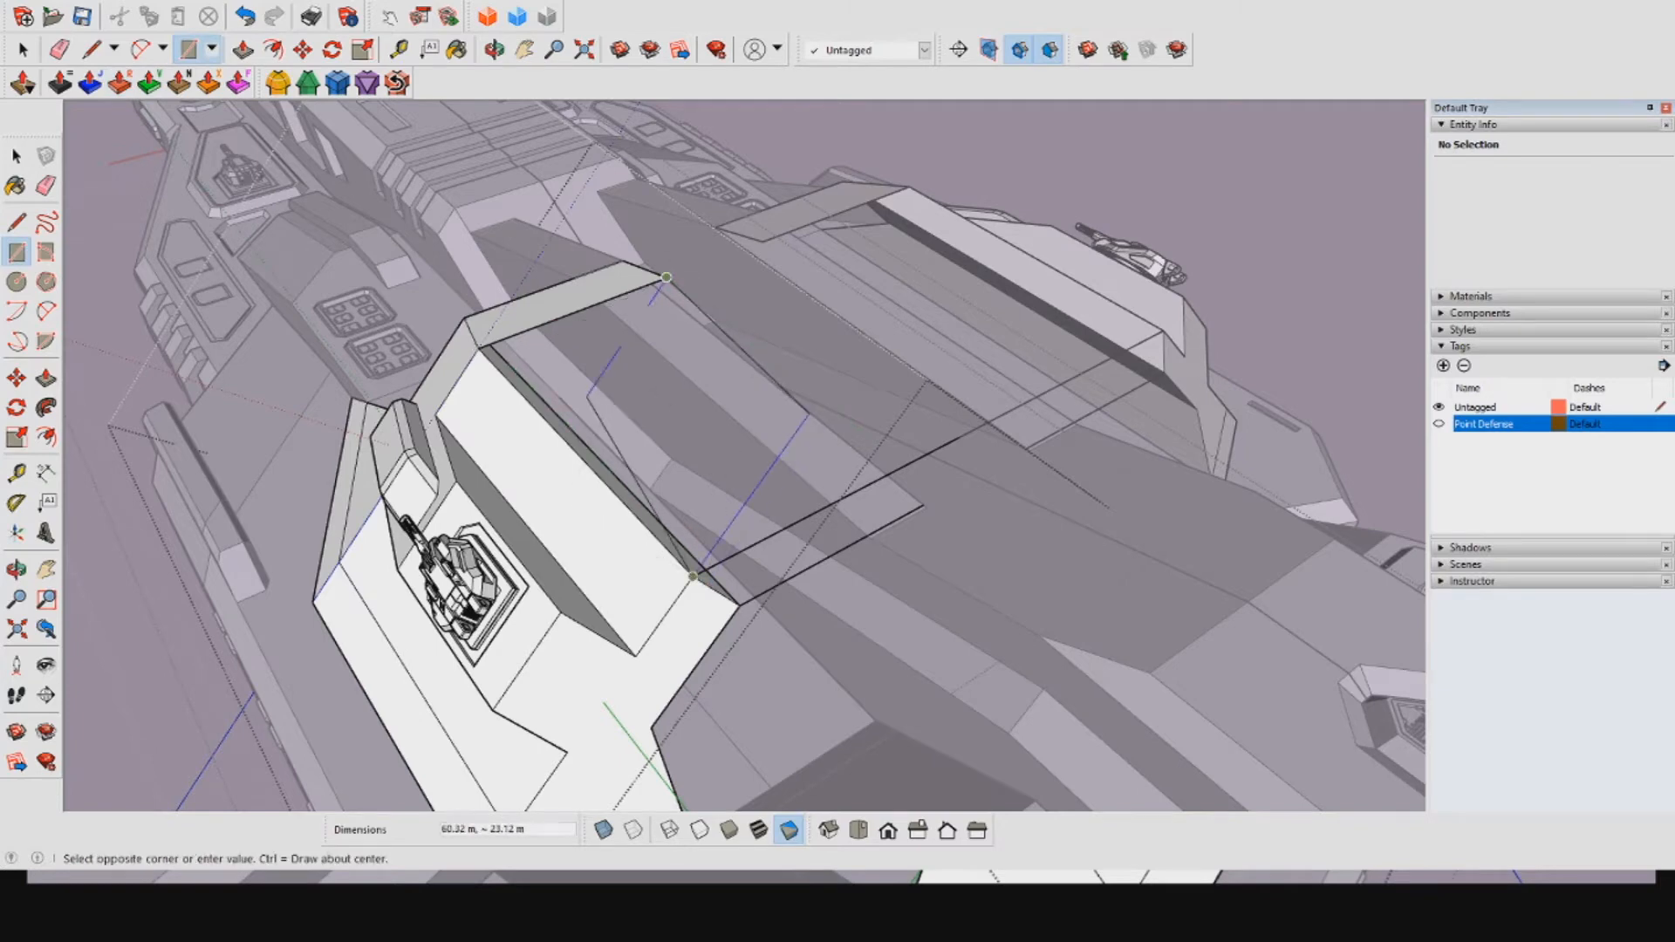
left_click(684, 566)
Step: Draw a line about 55.7 m long along the new panel's hull-side edge to the longer line at the front
key("l")
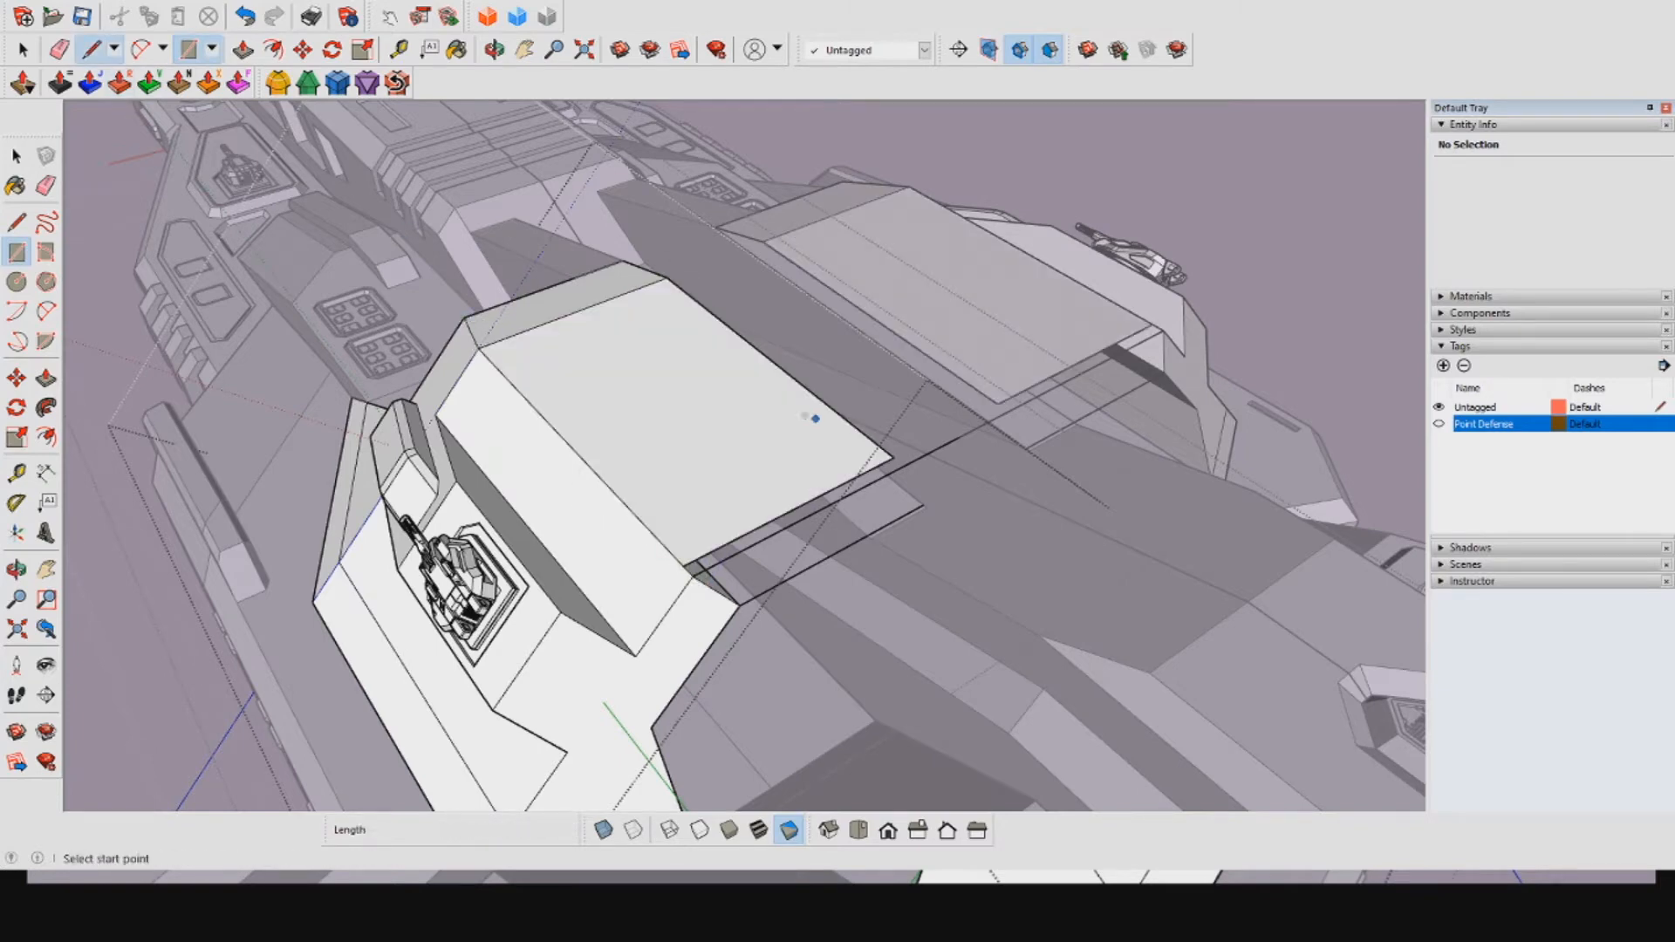
left_click(666, 278)
left_click(905, 466)
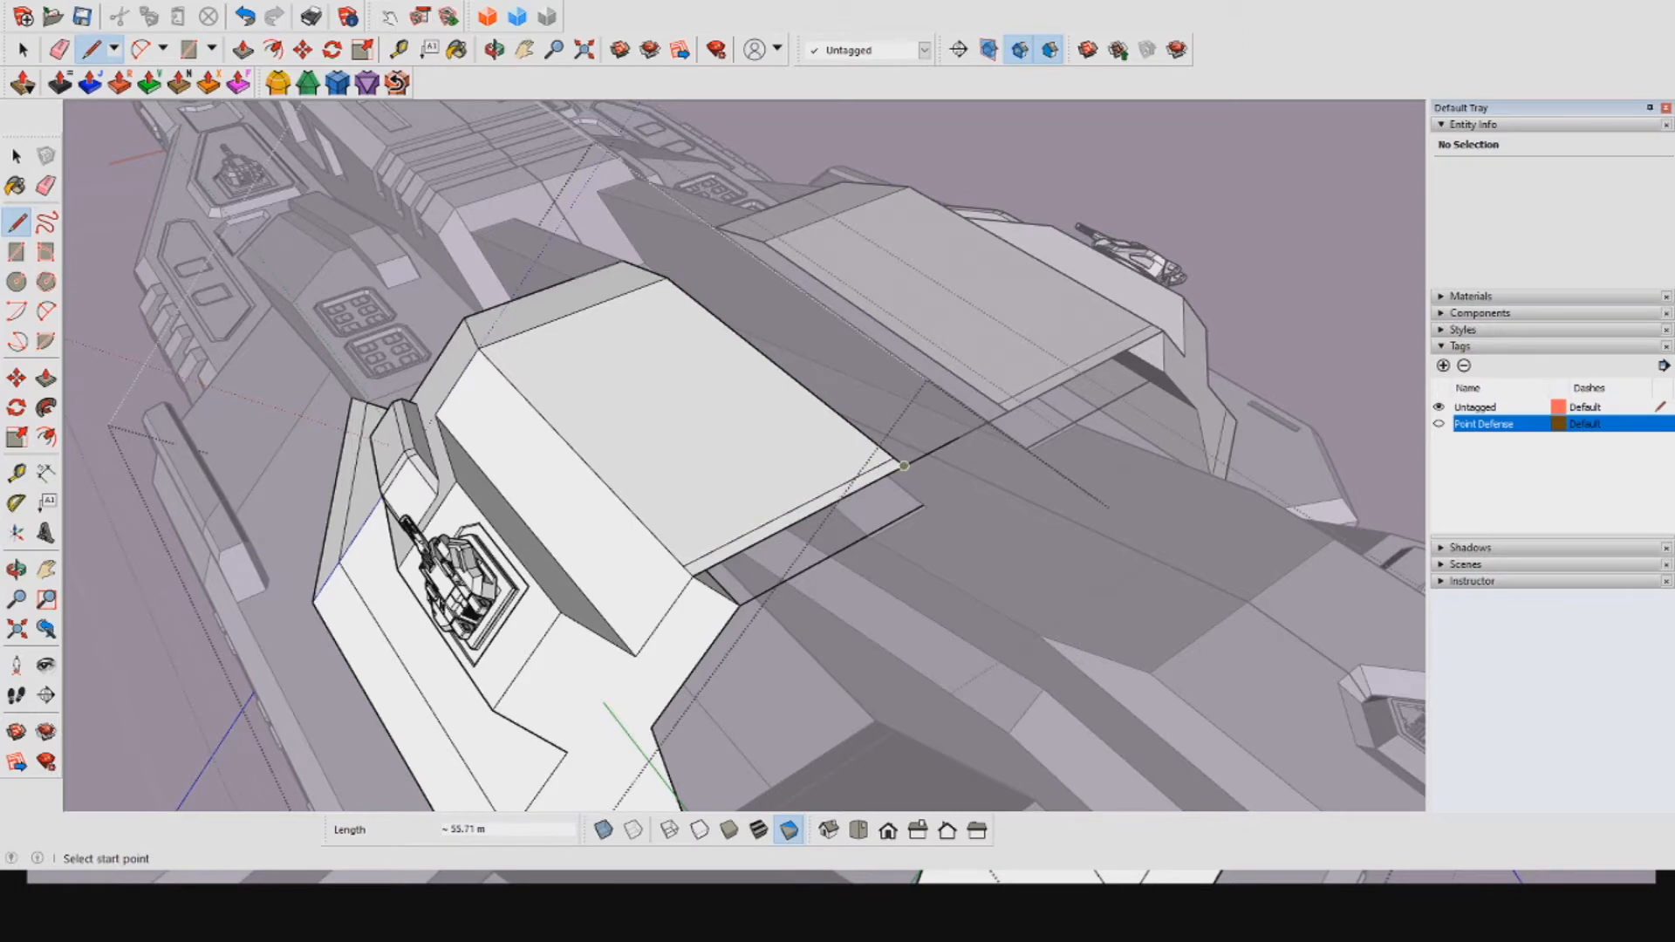
Step: Place the drawing axes' origin on the wing's large inner panel and align the red and green directions with it
left_click(16, 532)
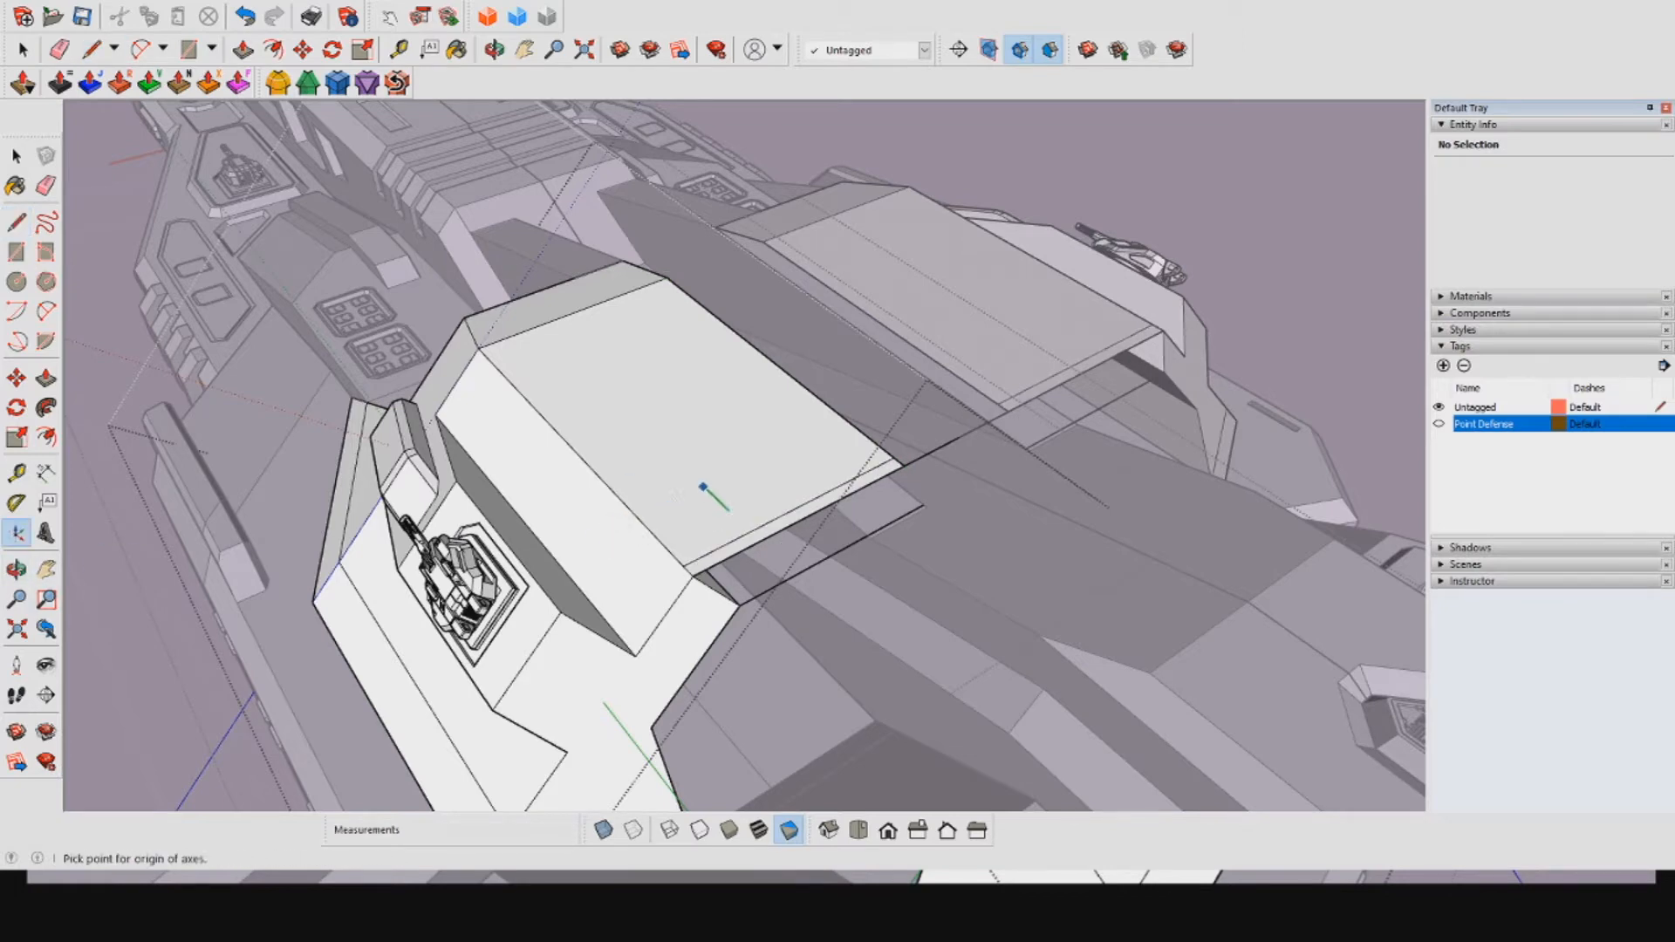
left_click(722, 449)
left_click(665, 394)
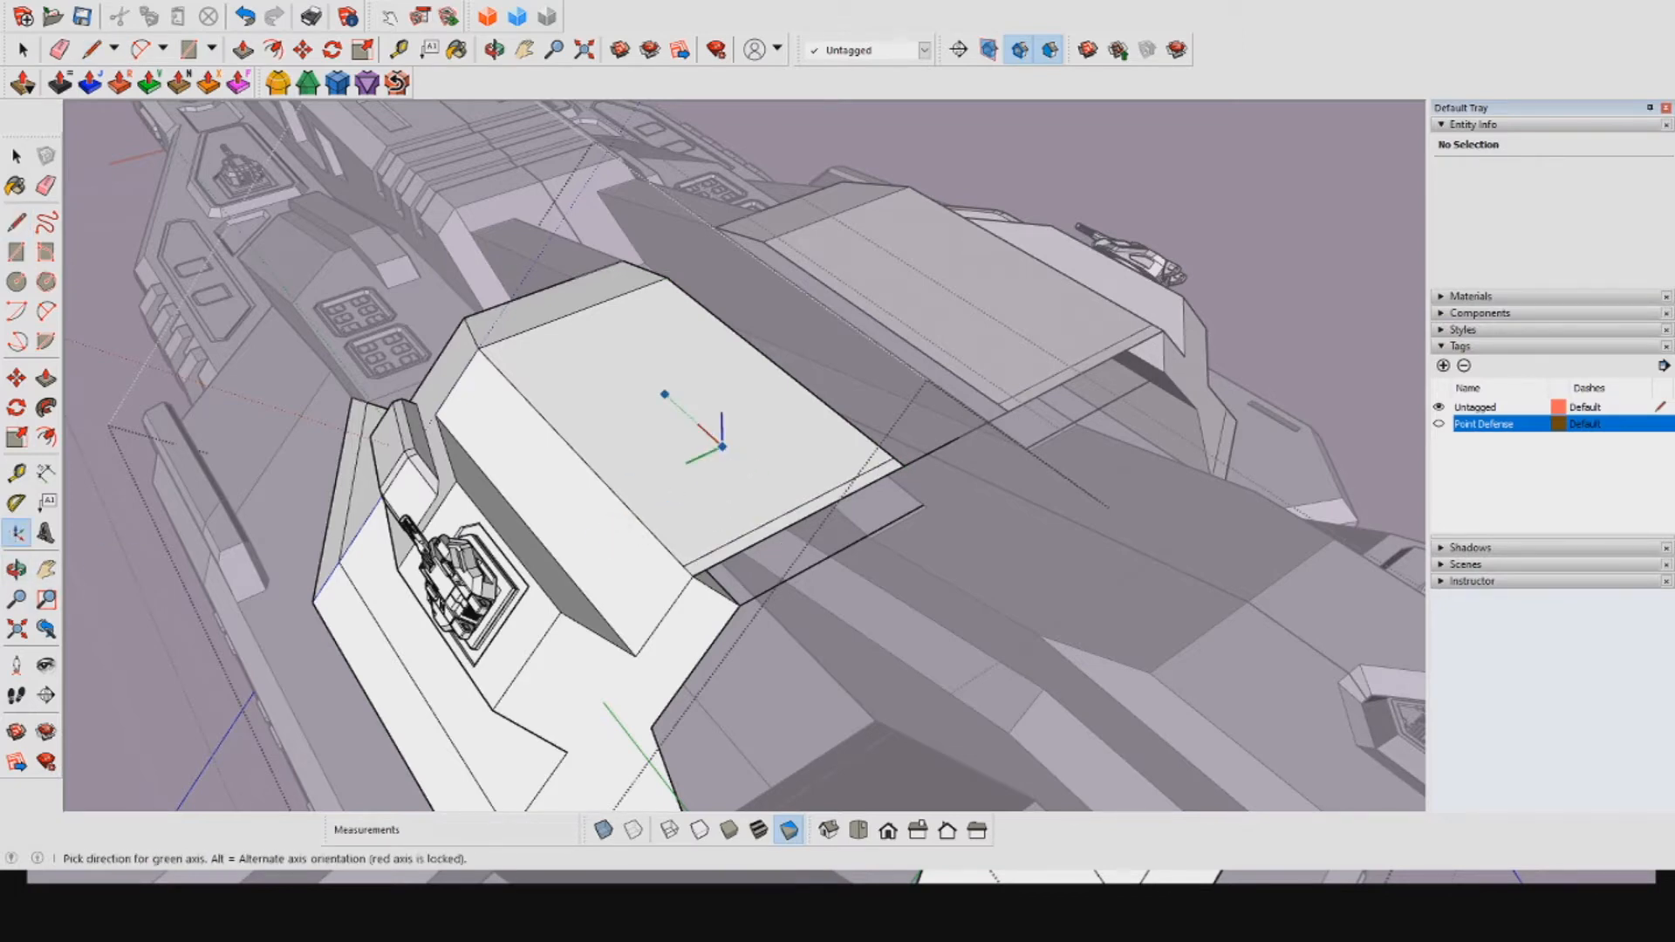
left_click(665, 394)
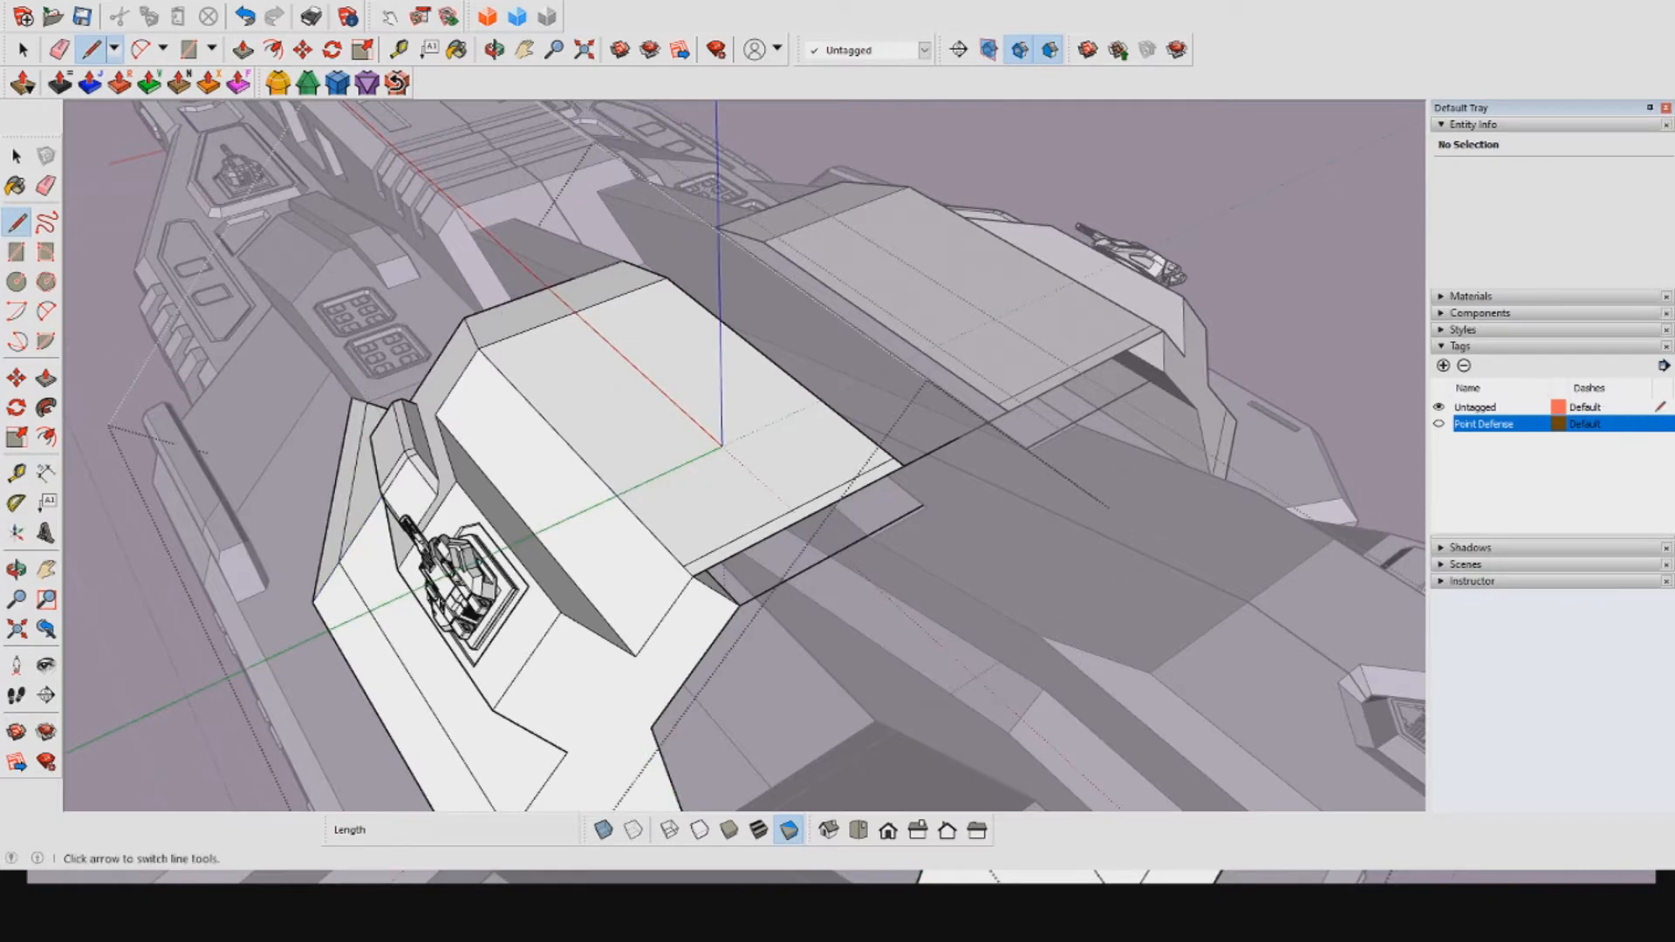
Step: Draw a line about 5.53 m long closing the hull-side end of the wing's front gap, then erase the surplus line beyond it
left_click(904, 465)
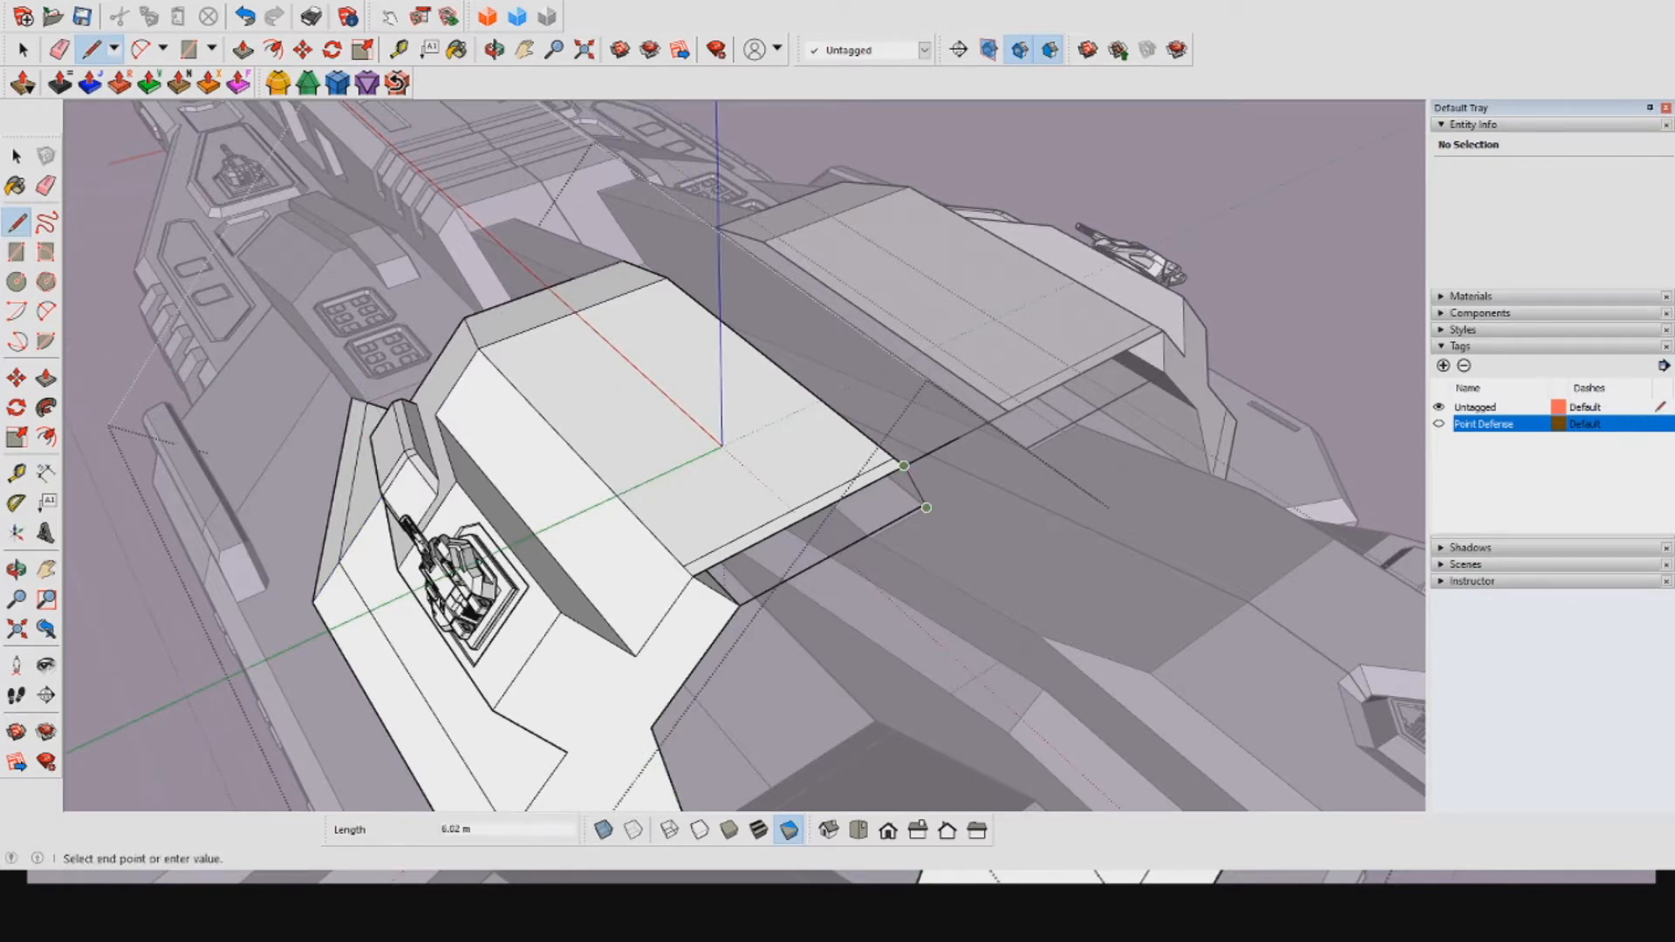
scroll(927, 508, "up", 4)
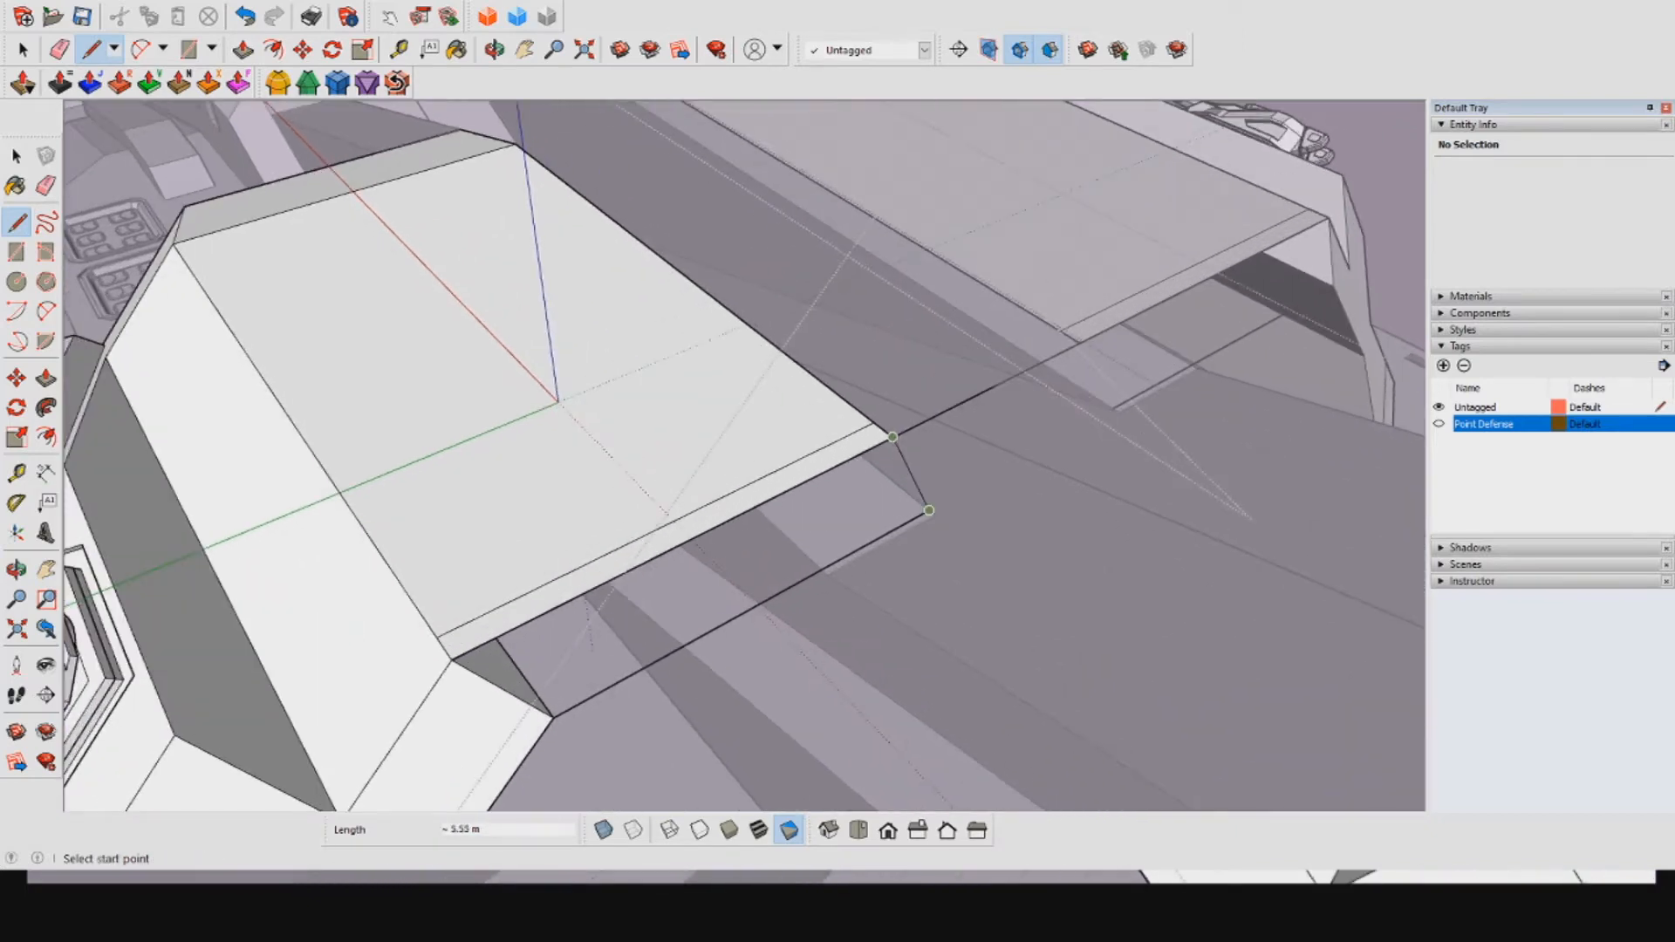
left_click(929, 510)
left_click(60, 49)
left_click(978, 396)
left_click(750, 484)
middle_click_drag(750, 488, 366, 341)
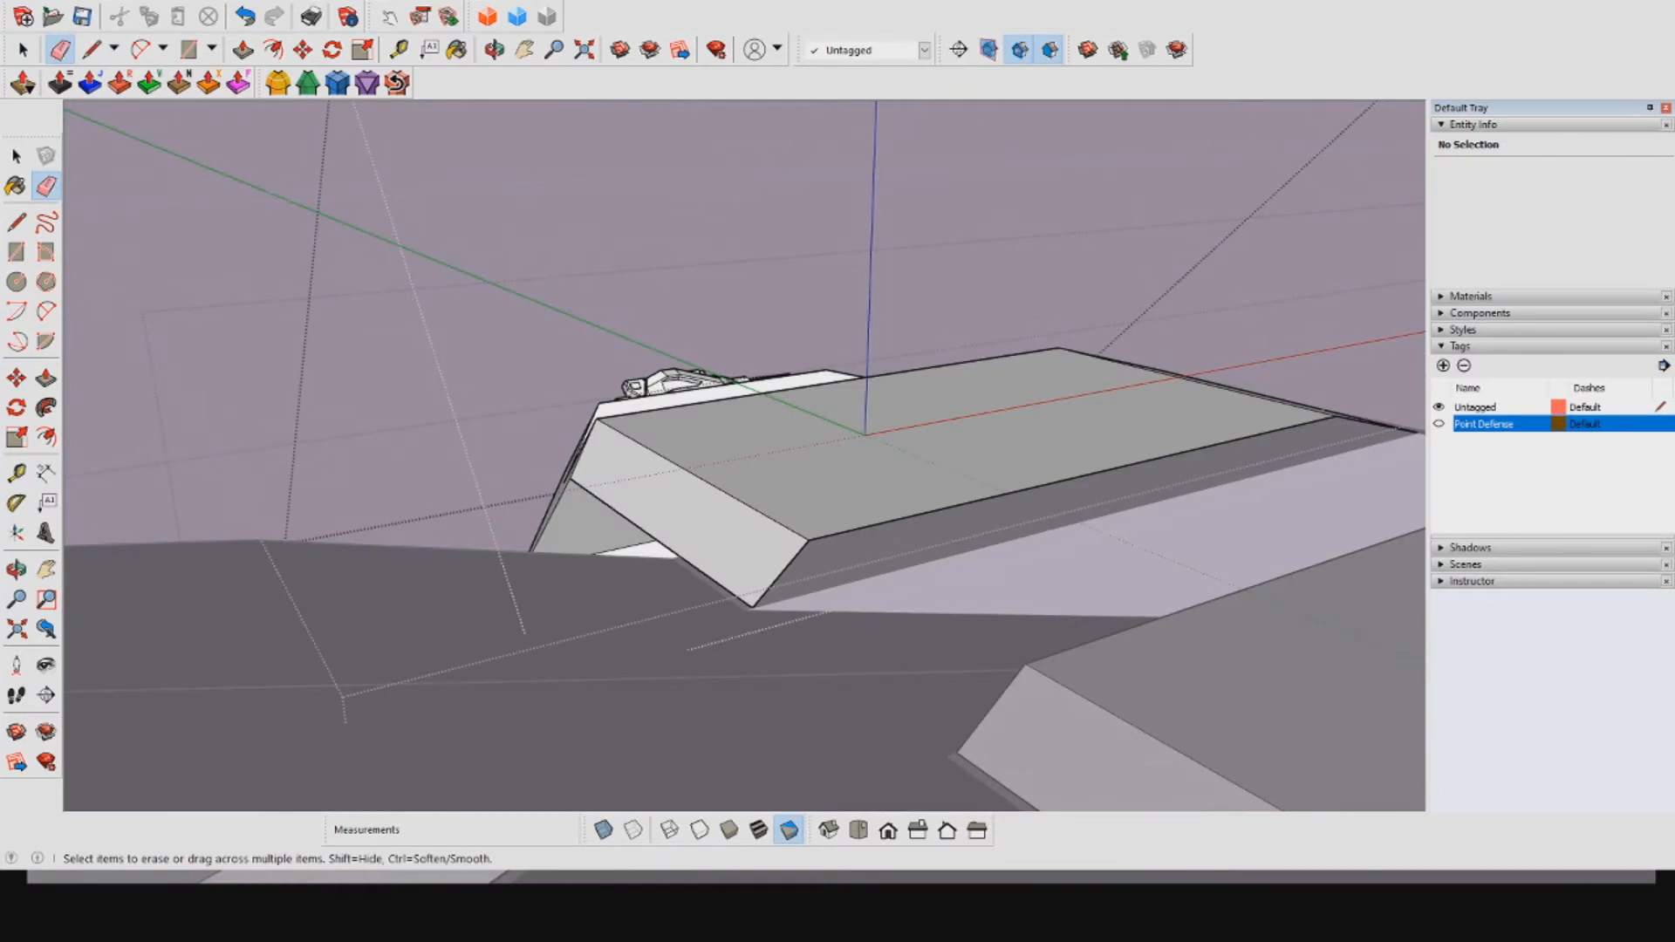
Step: Draw a line about 74 m long between the front and rear lower corners of the wing's hull-side edge
key("l")
left_click(752, 608)
middle_click_drag(1152, 490, 1034, 491)
left_click(1223, 451)
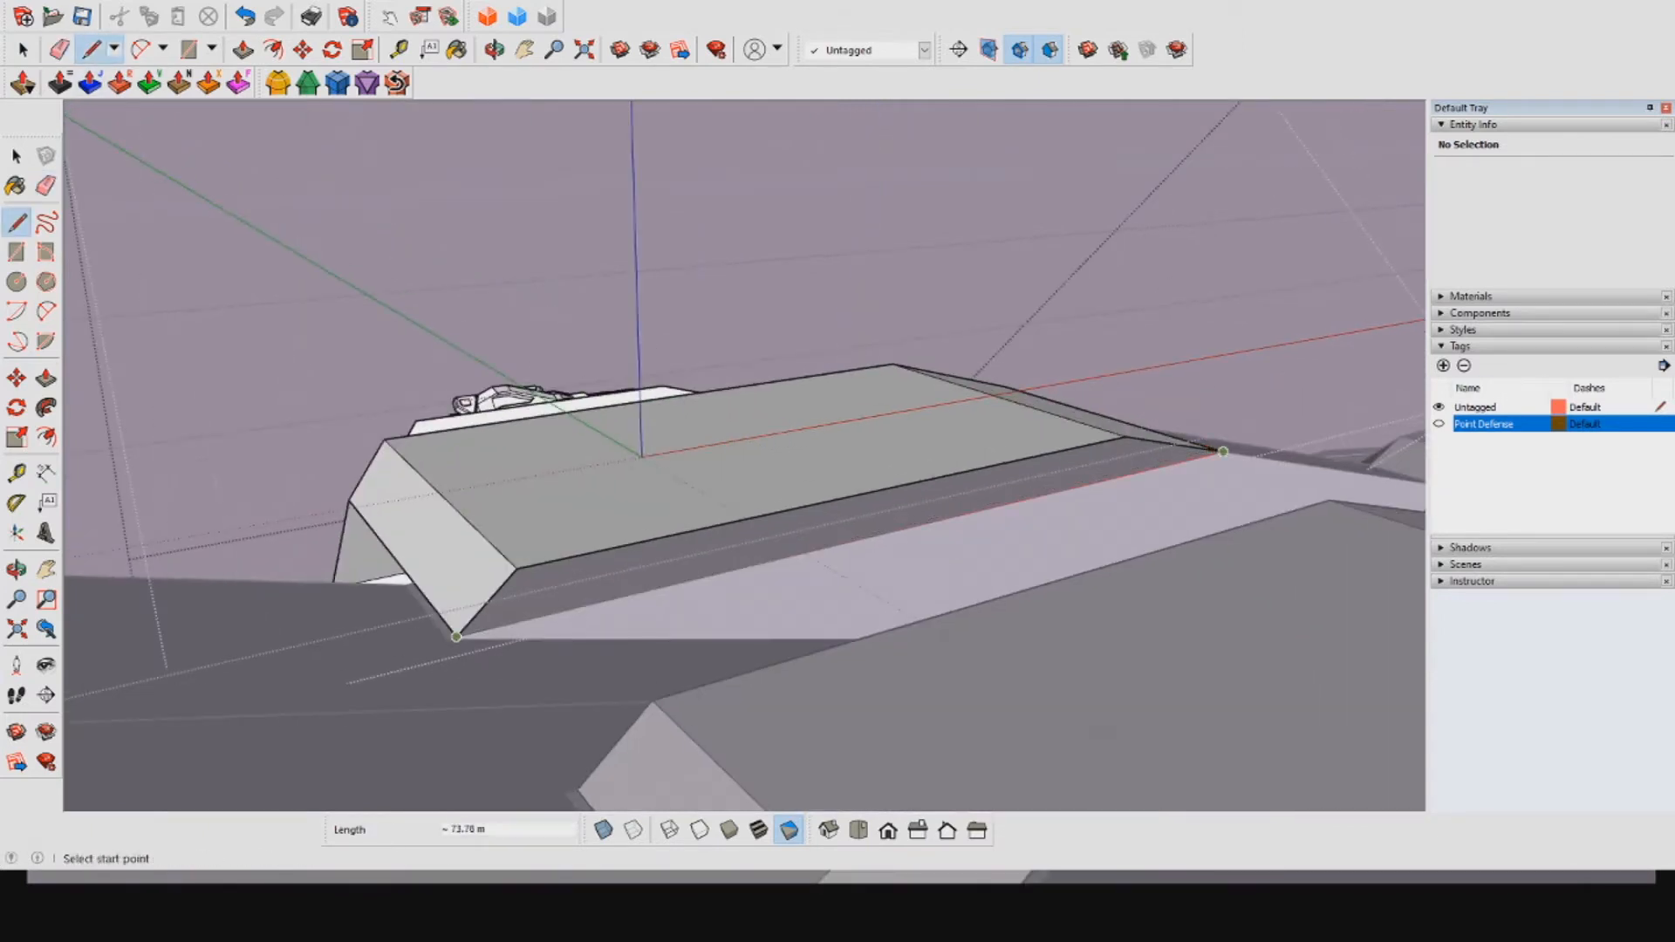
Step: Select the three faces at the wing's rear end and move them about 0.40 m onto the adjoining hull corner
key("space")
middle_click_drag(872, 392, 1161, 523)
middle_click_drag(488, 558, 706, 602)
scroll(680, 581, "up", 6)
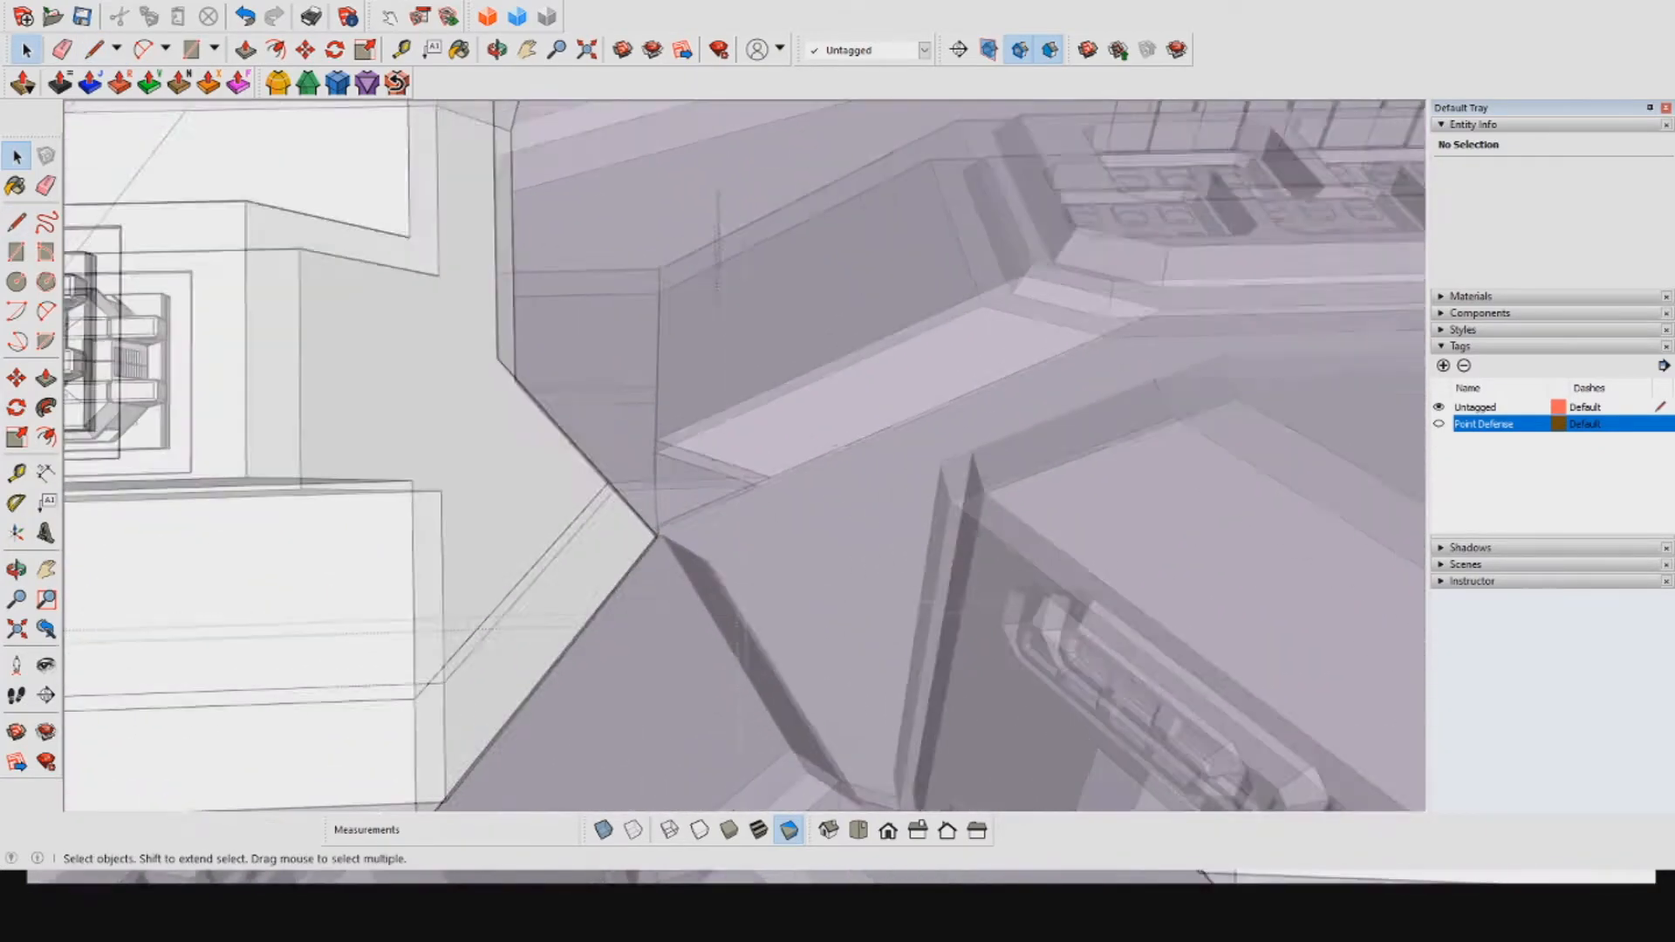
scroll(558, 498, "down", 1)
left_click(558, 558)
left_click(478, 447, "shift")
scroll(872, 733, "down", 5)
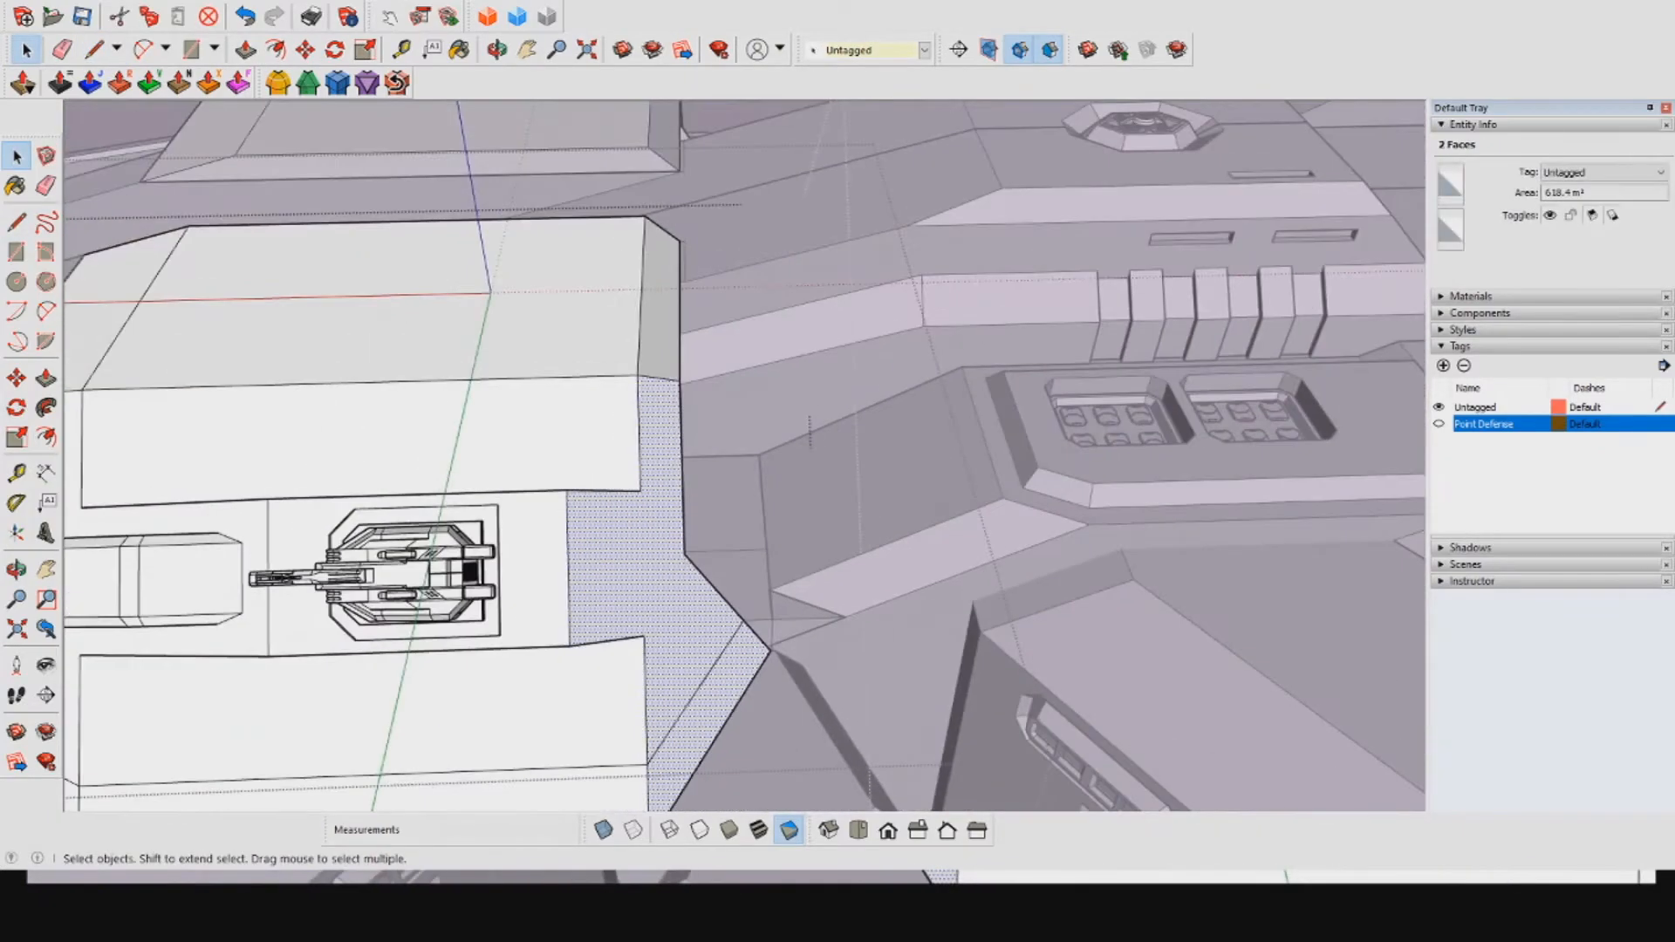
scroll(519, 148, "up", 3)
key("m")
middle_click_drag(875, 663, 740, 280, "shift")
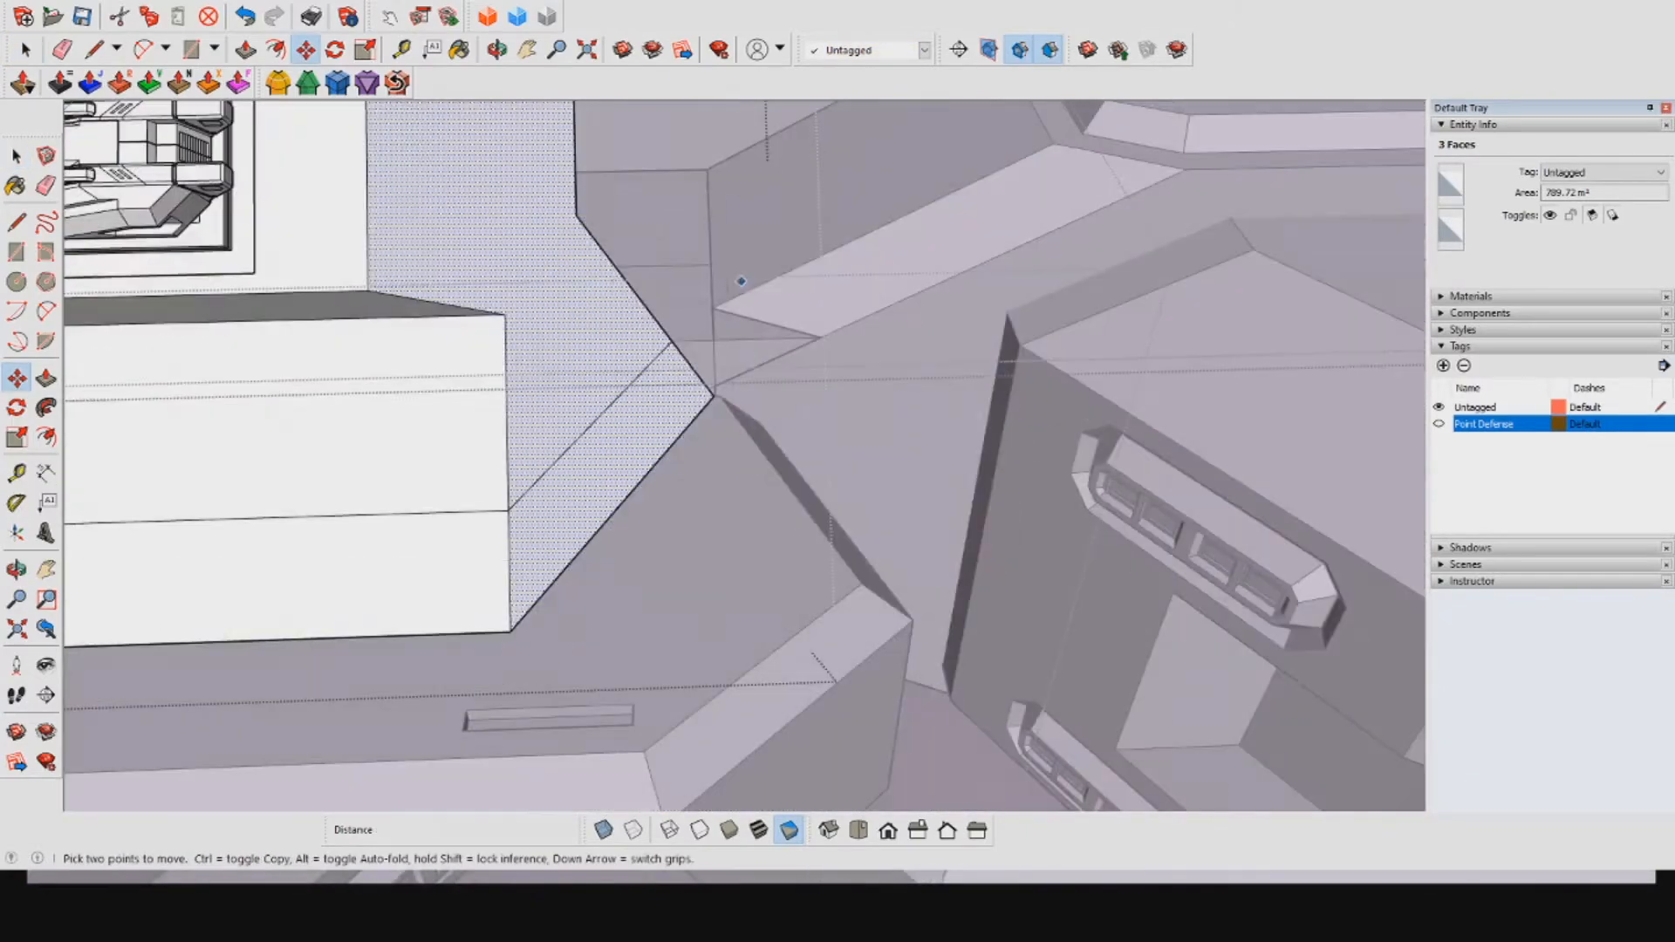
scroll(739, 372, "up", 3)
scroll(698, 407, "up", 3)
left_click_drag(695, 407, 707, 408)
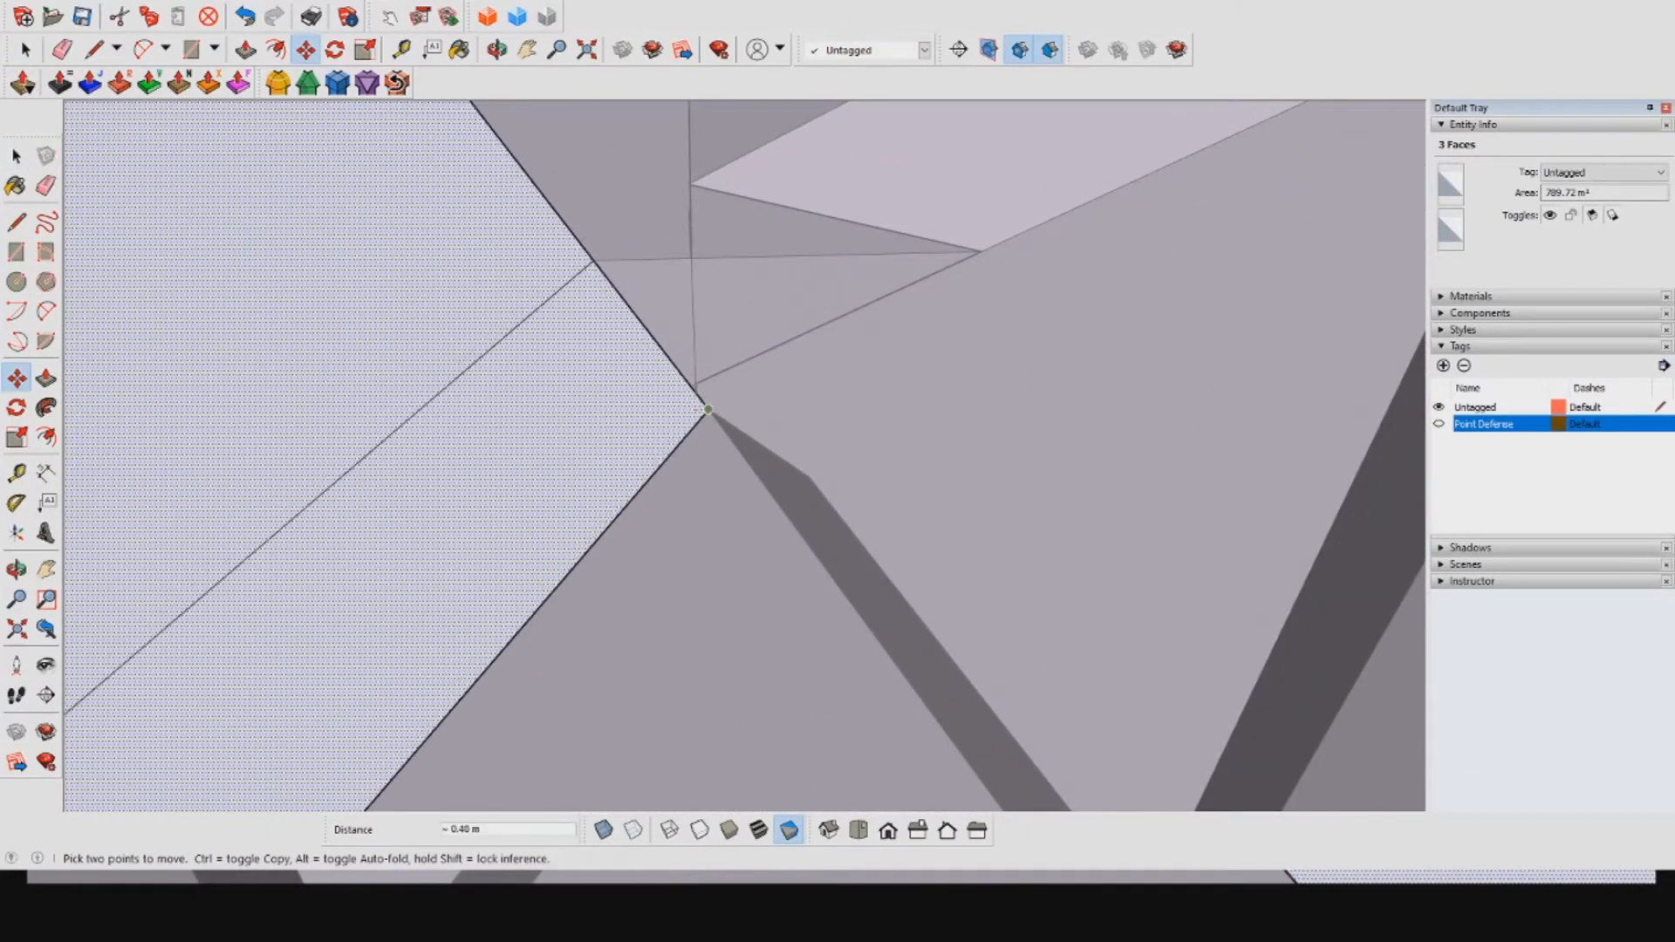
Step: Try to delete the small triangular face between the wing's rear corner and the hull
key("space")
left_click(777, 306)
left_click(776, 306)
left_click(763, 228)
middle_click_drag(768, 234, 938, 297)
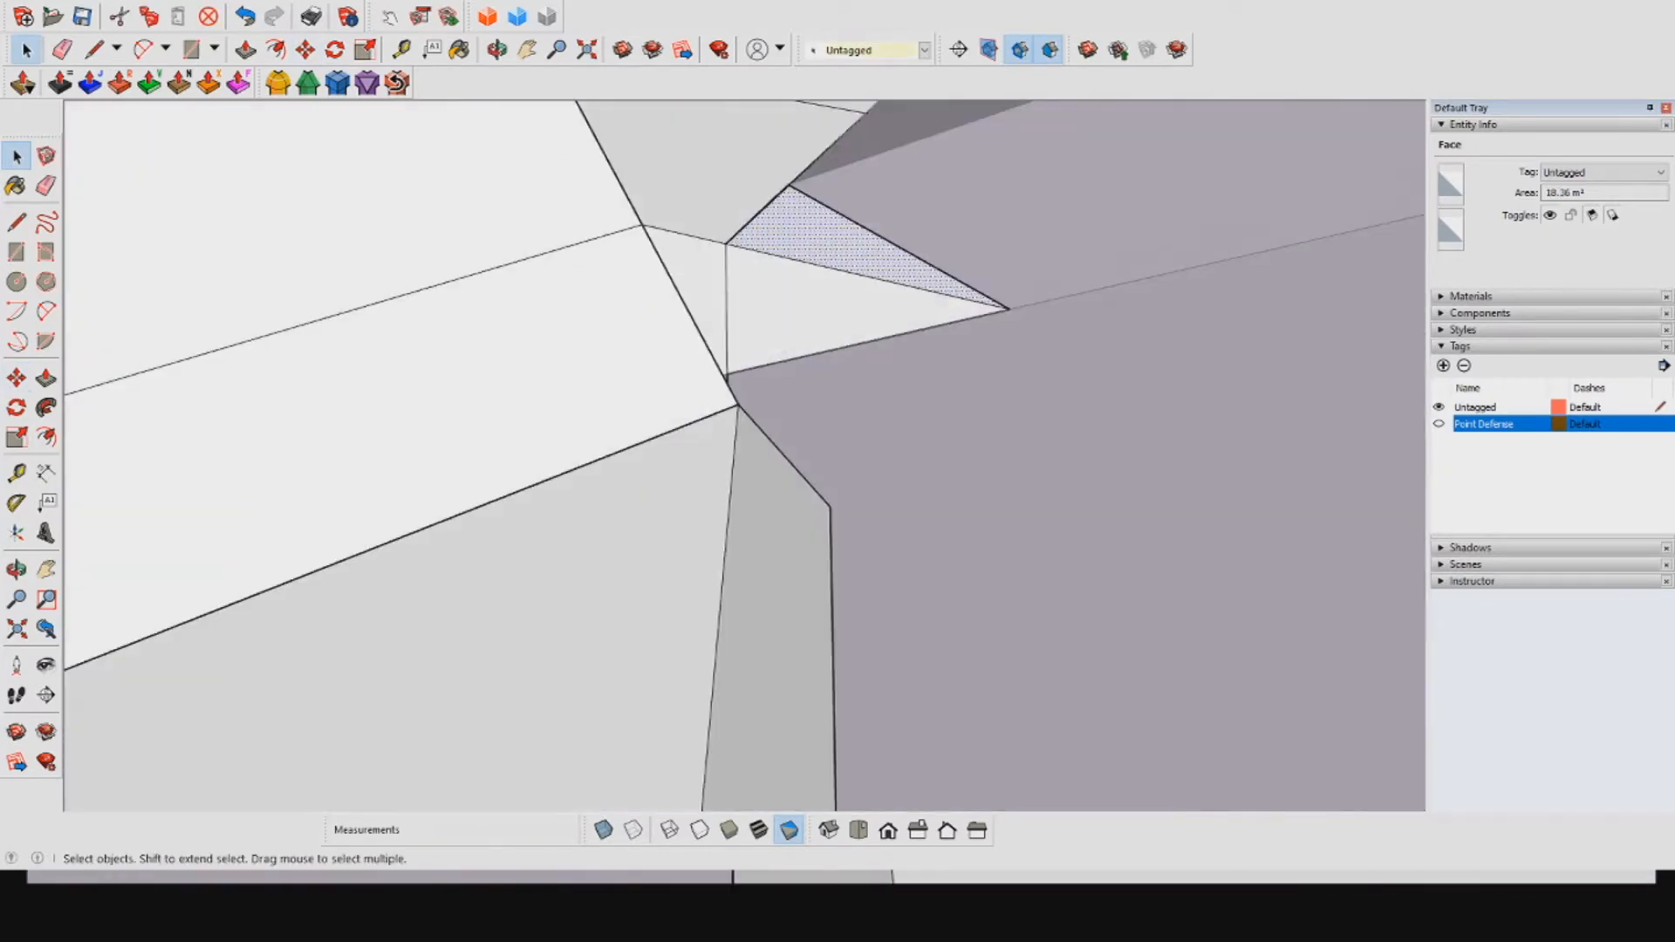
key("Delete")
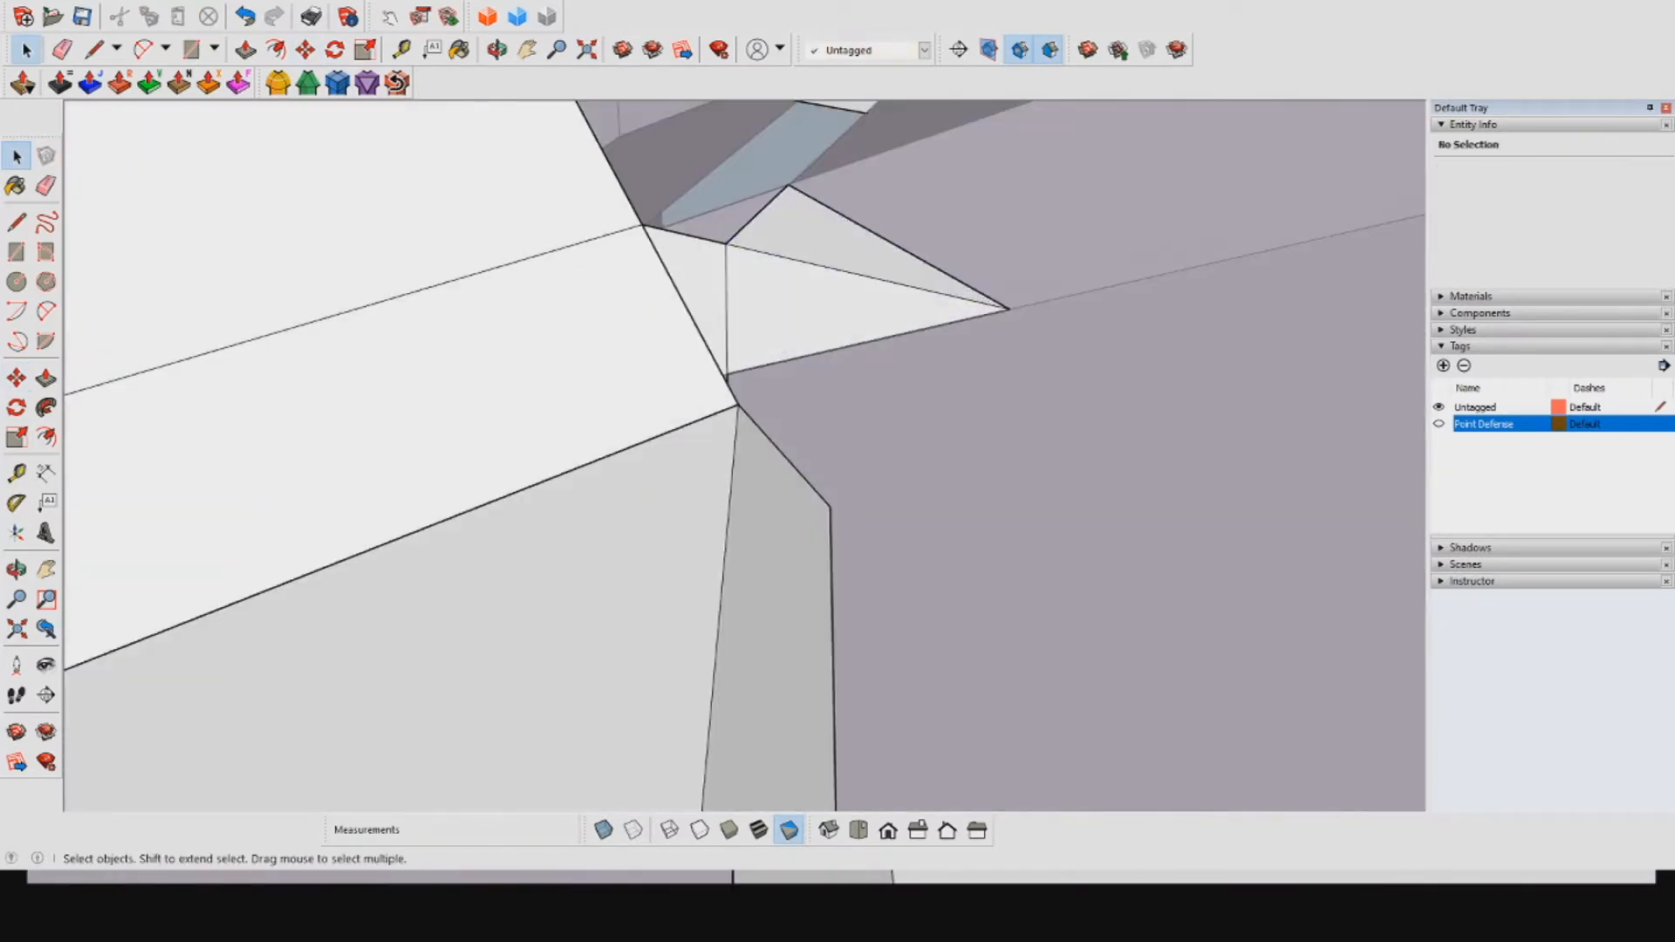
scroll(765, 209, "up", 1)
key("ctrl+z")
left_click(790, 224)
middle_click_drag(790, 224, 784, 375)
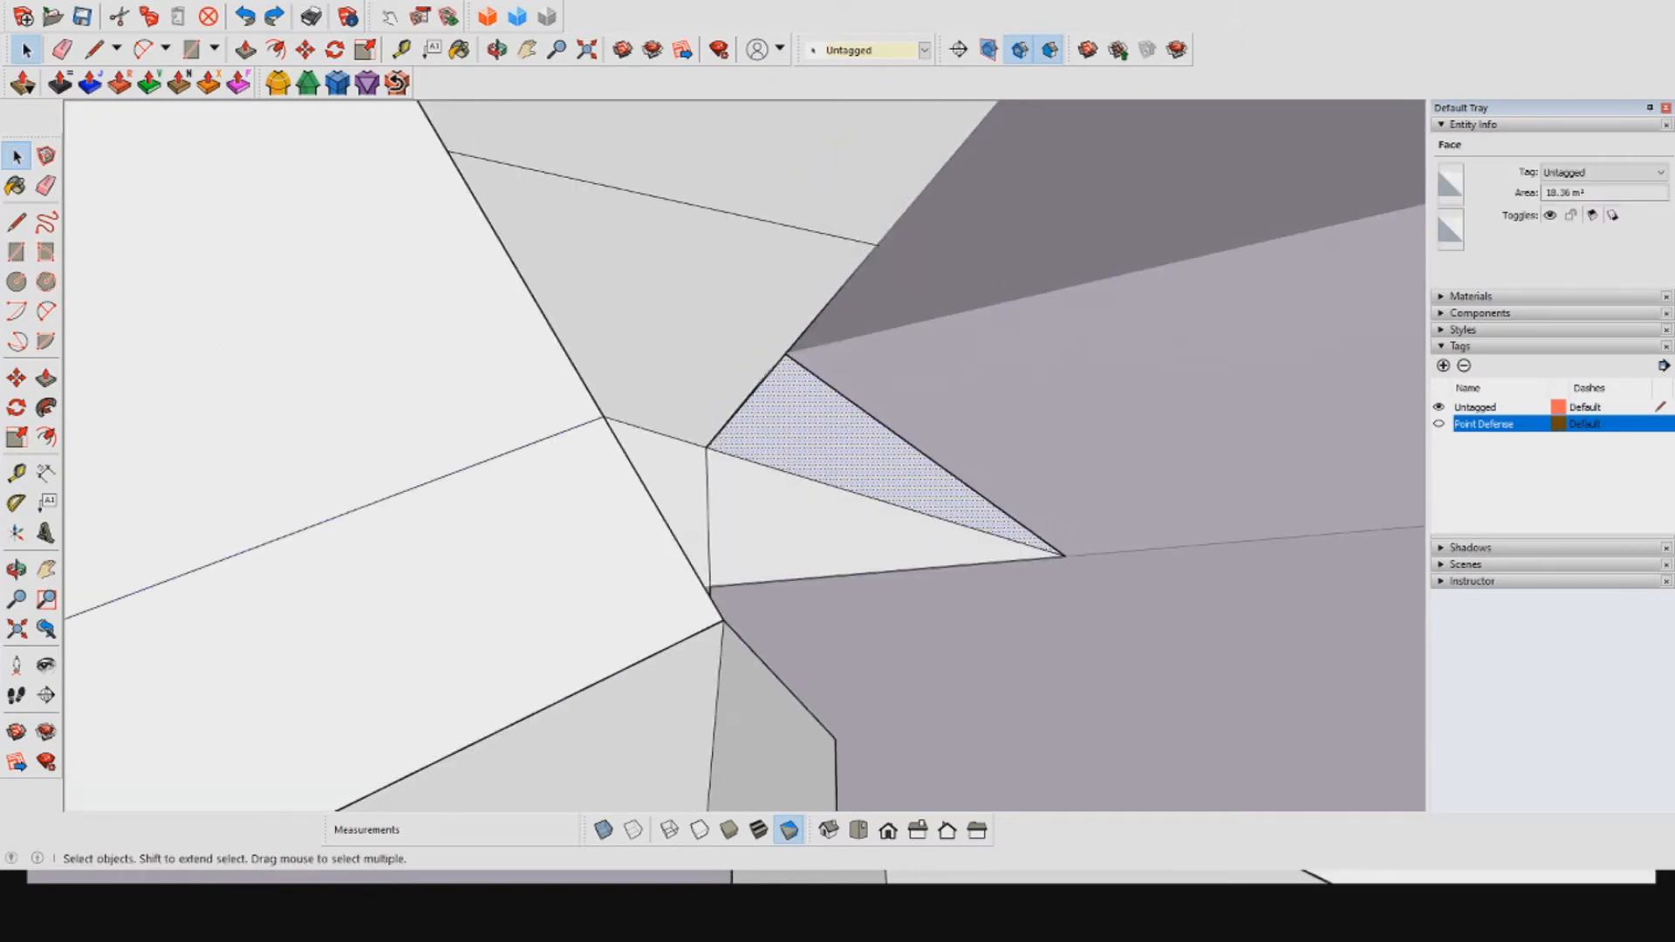
key("Delete")
scroll(752, 412, "up", 4)
key("ctrl+z")
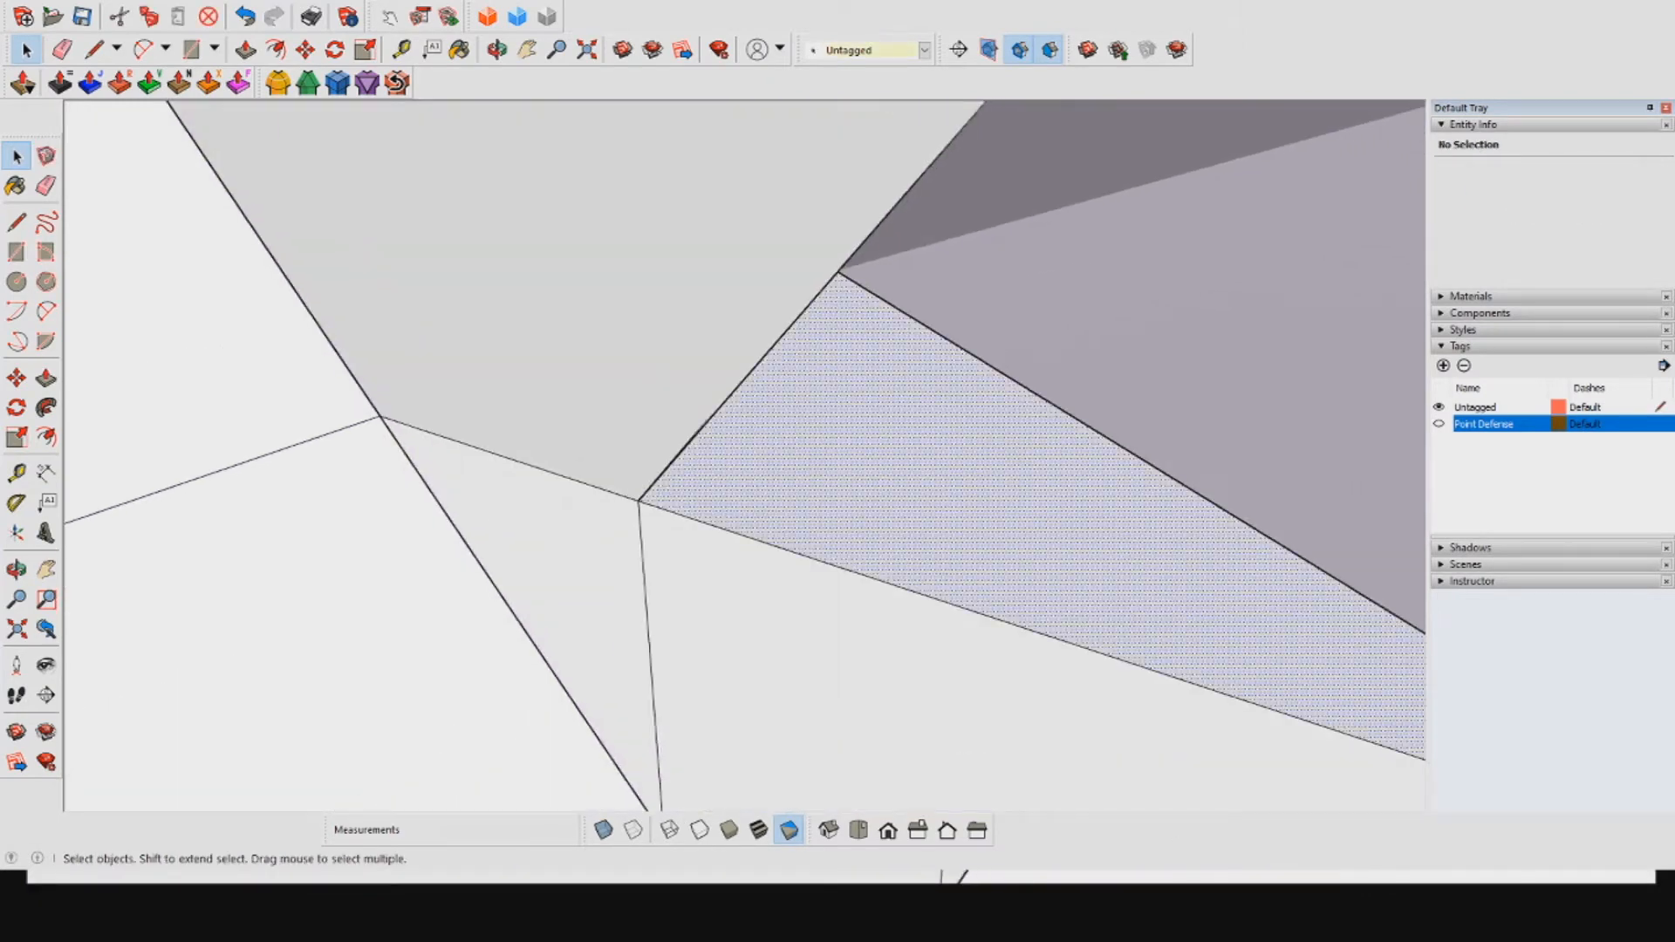
Step: Try to delete the long edge bordering the small triangular face at the wing's rear corner
scroll(722, 389, "up", 3)
left_click(711, 380)
double_click(711, 381)
middle_click_drag(711, 381, 1100, 388)
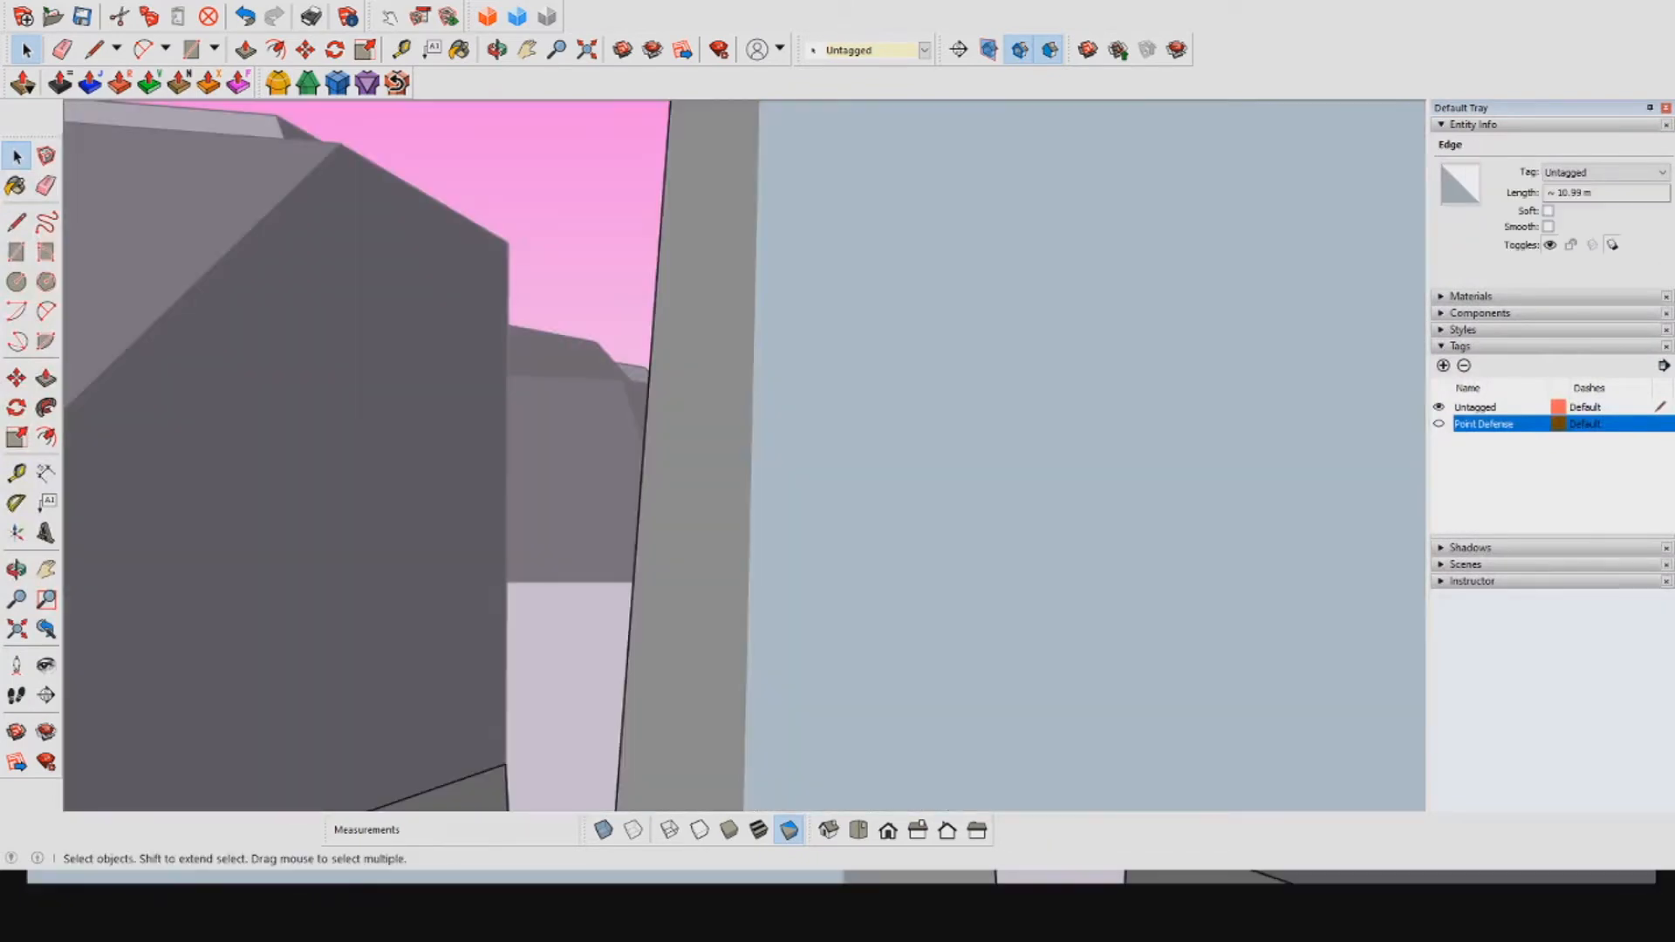
middle_click_drag(742, 419, 1047, 419)
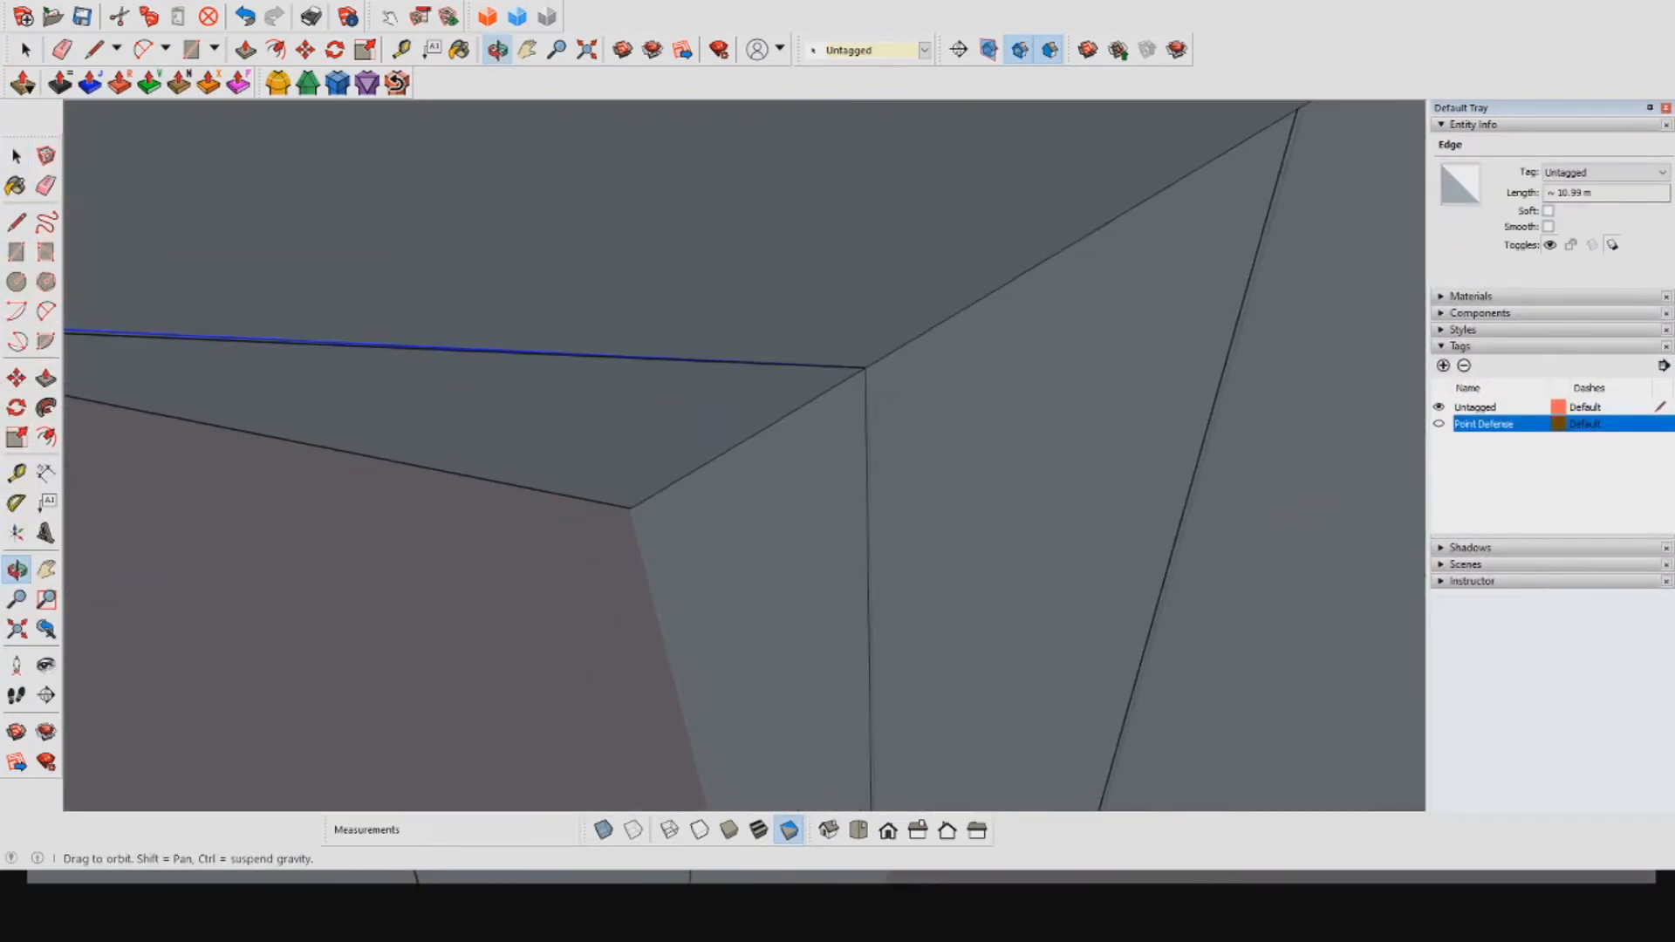
key("Delete")
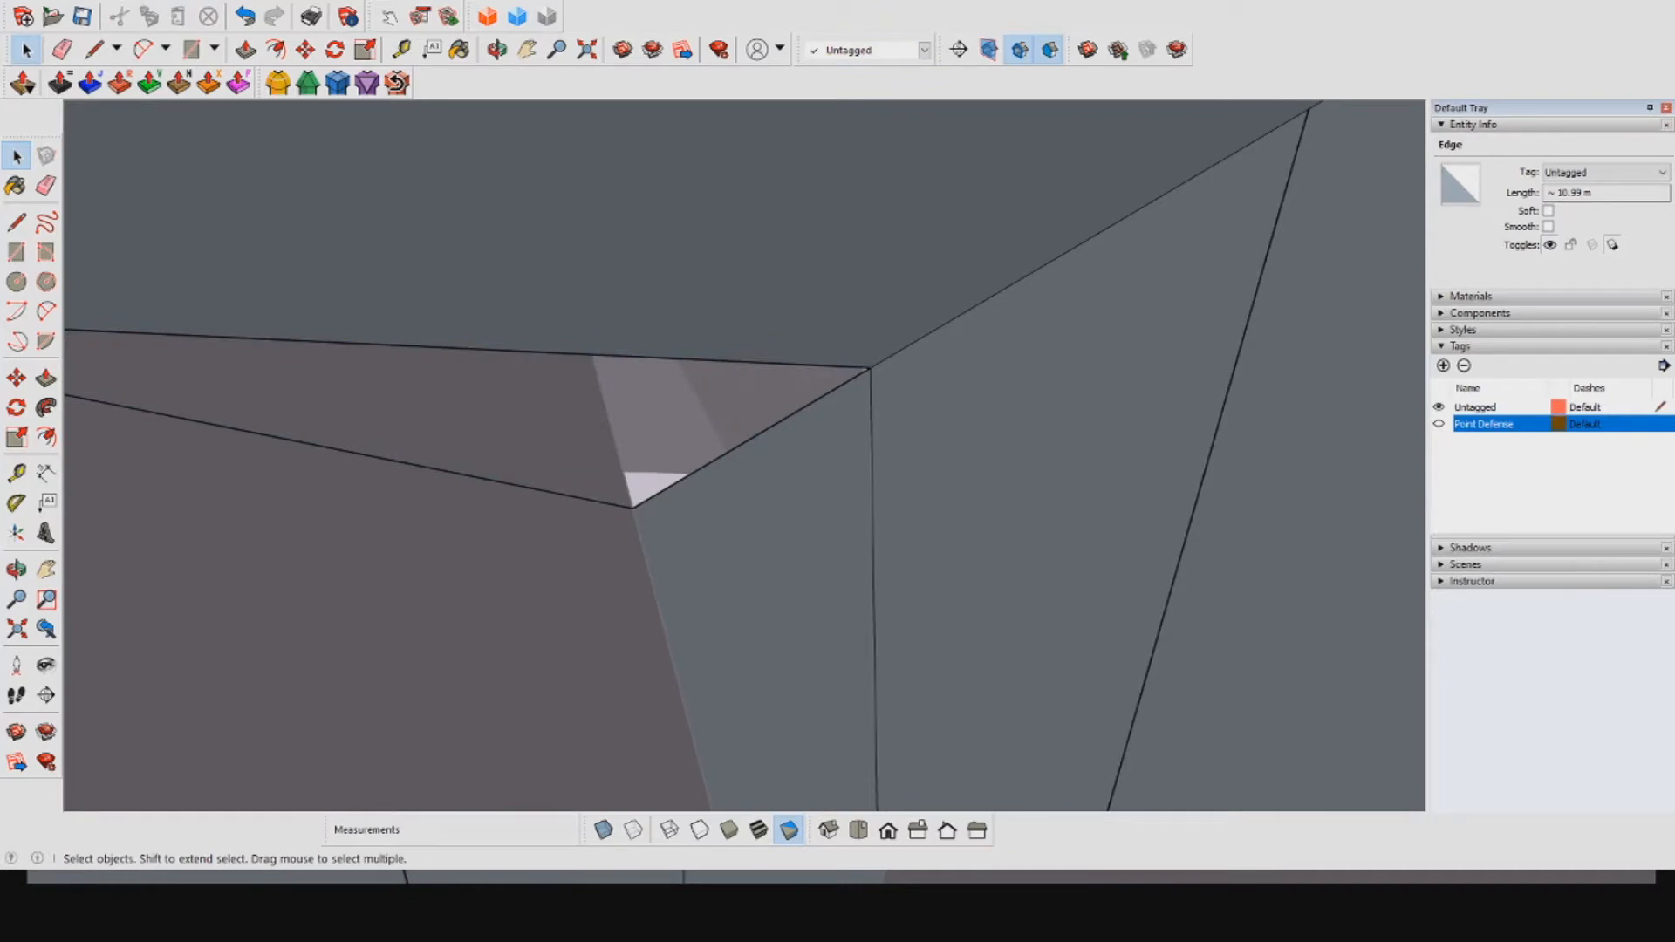
key("ctrl+z")
Step: Delete the leftover edges bordering the small triangular face at the wing's rear corner
left_click(436, 351)
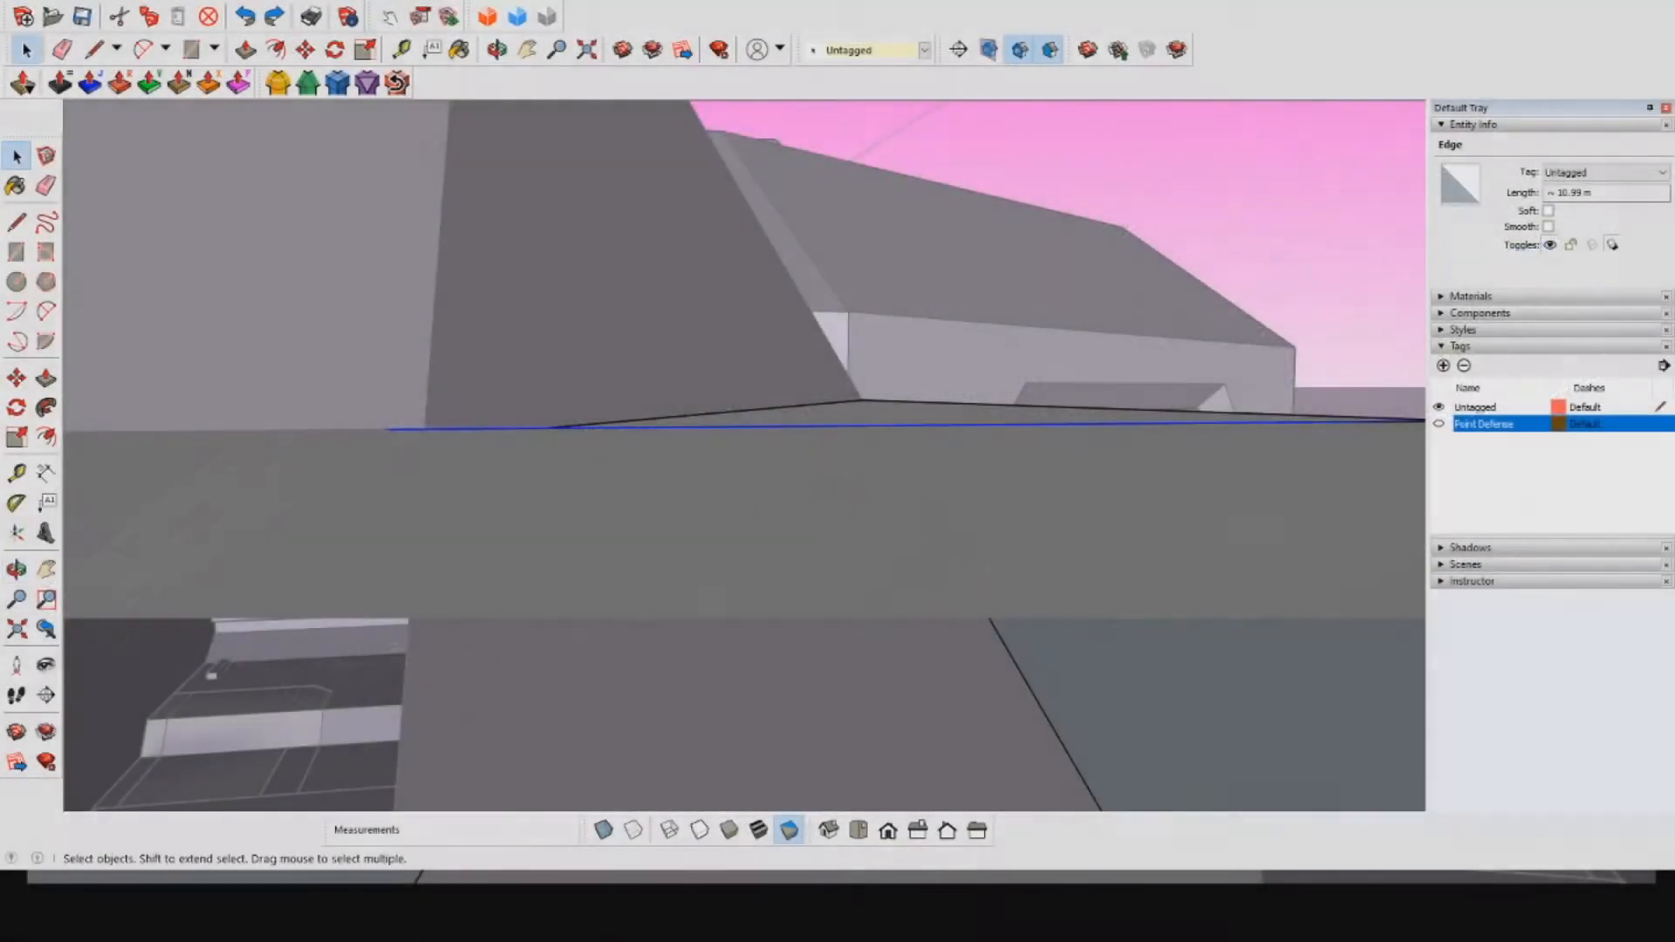
middle_click_drag(741, 453, 742, 393)
key("Delete")
left_click(698, 545)
key("Delete")
middle_click_drag(698, 523, 768, 672)
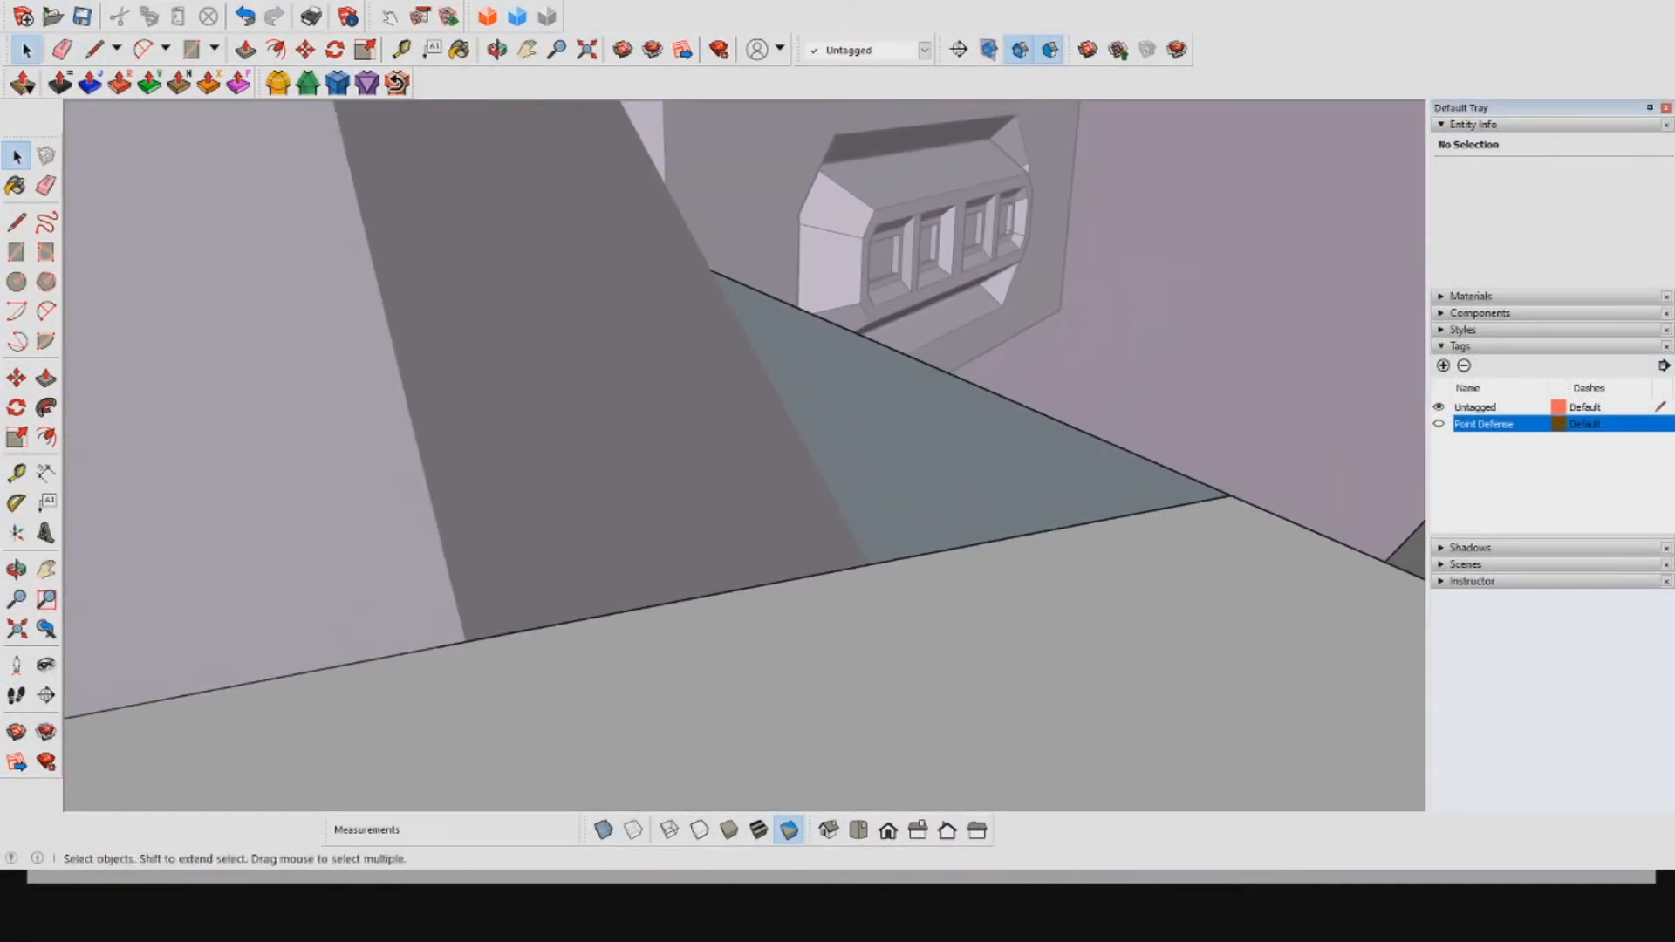
Step: Close the triangular hole beside the hull with a line between its corners, then erase the edge dividing the restored face
key("l")
left_click(465, 641)
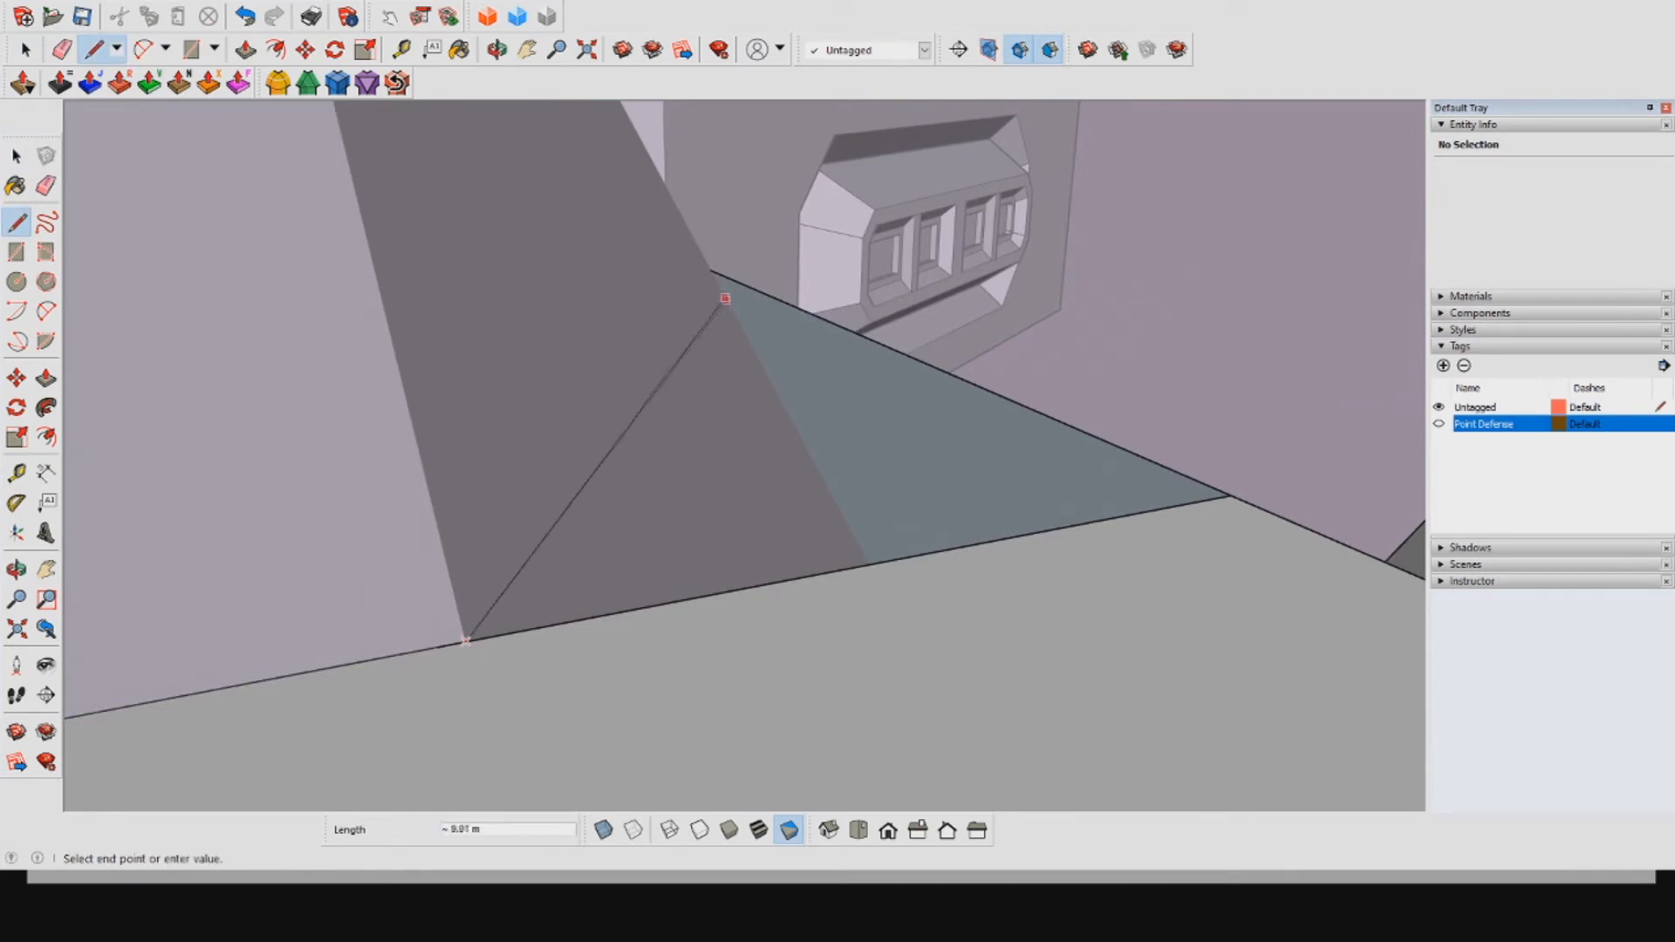
left_click(711, 280)
middle_click_drag(710, 280, 283, 364)
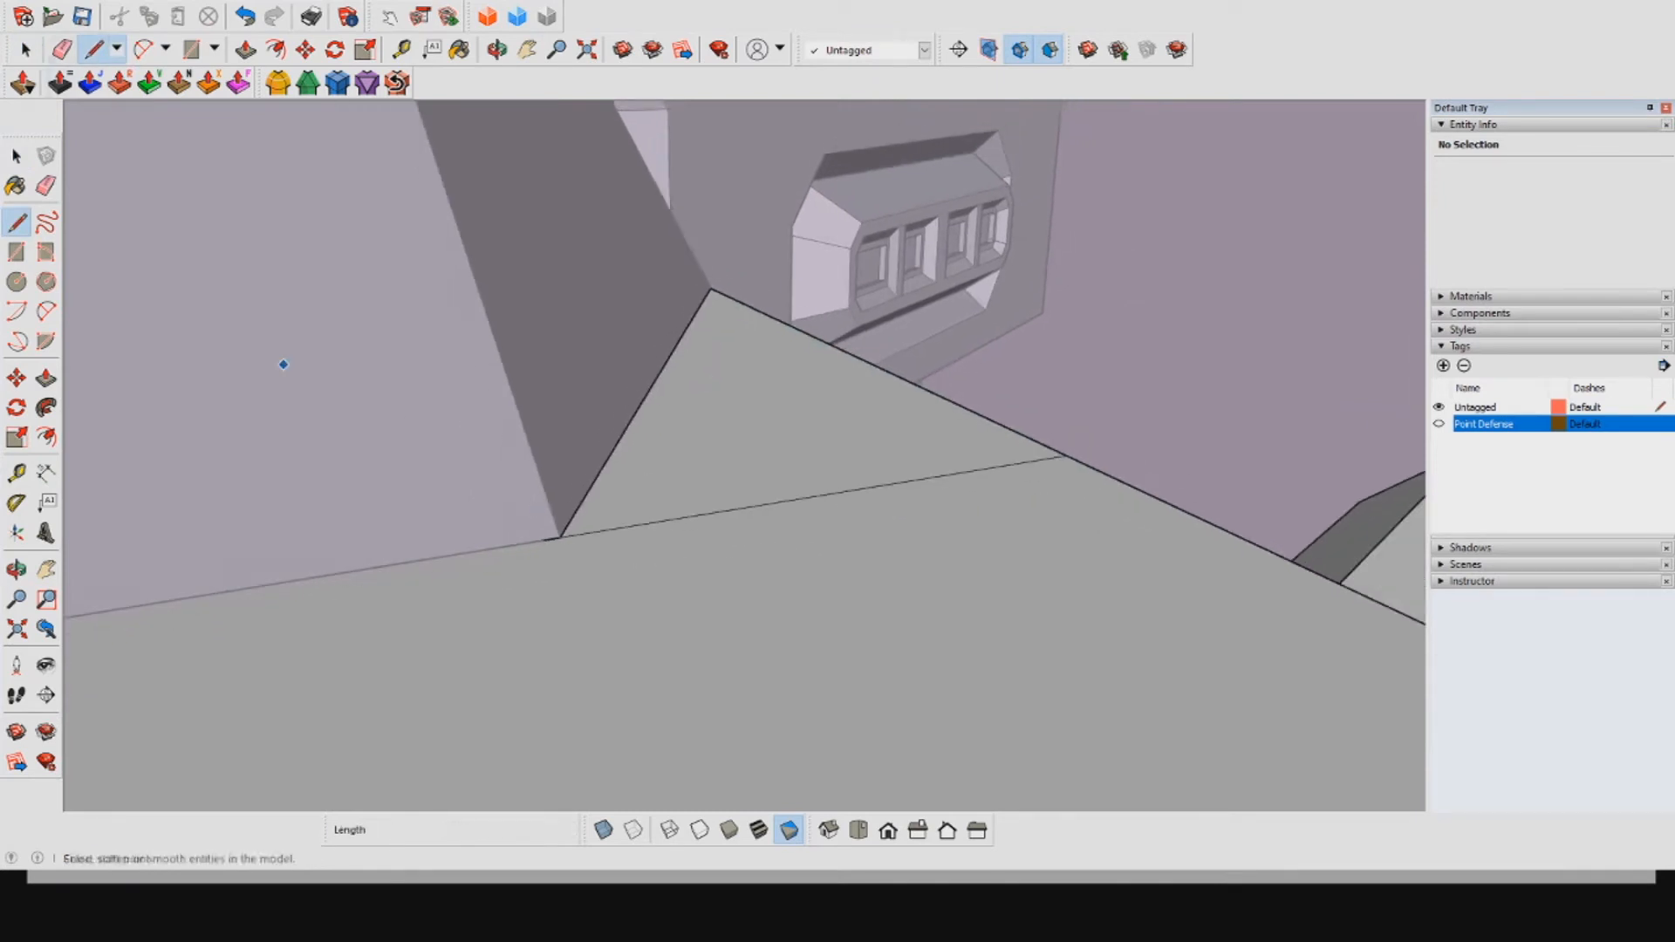
key("e")
left_click(820, 494)
middle_click_drag(820, 495, 846, 532)
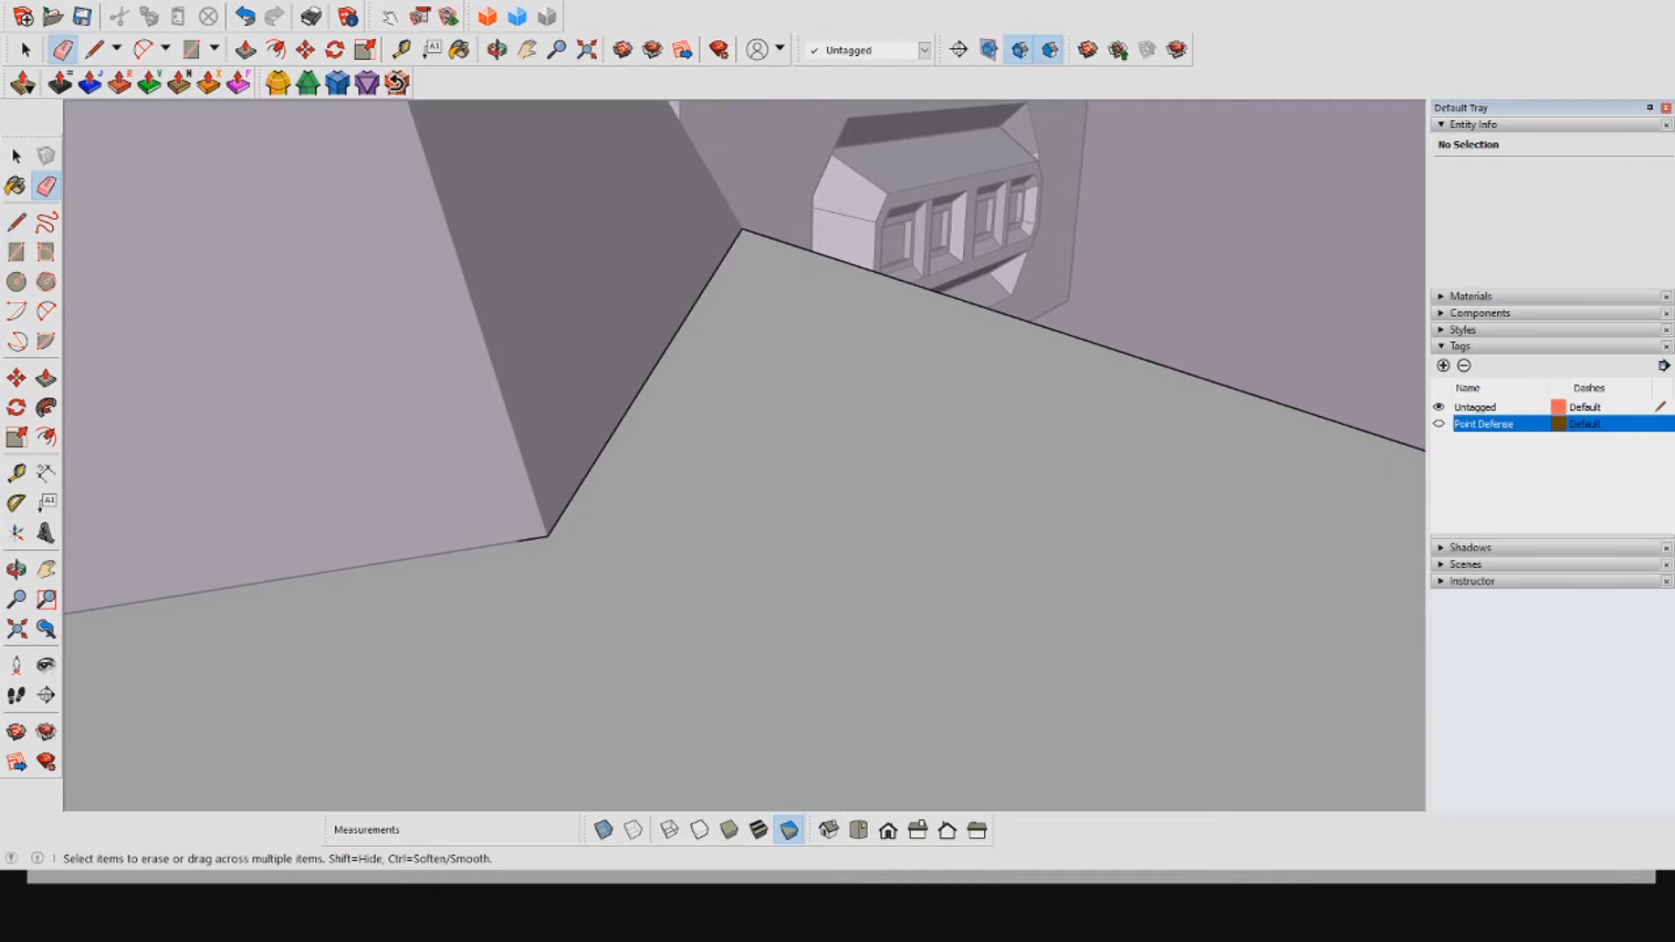
Step: Try to delete the short stray edge at the corner where the wing meets the hull
left_click(533, 540)
key("ctrl+z")
mouse_move(533, 540)
middle_mouse_down()
mouse_move(558, 288)
mouse_move(733, 262)
mouse_move(689, 349)
mouse_move(672, 301)
mouse_move(610, 393)
middle_mouse_up()
key("space")
double_click(611, 393)
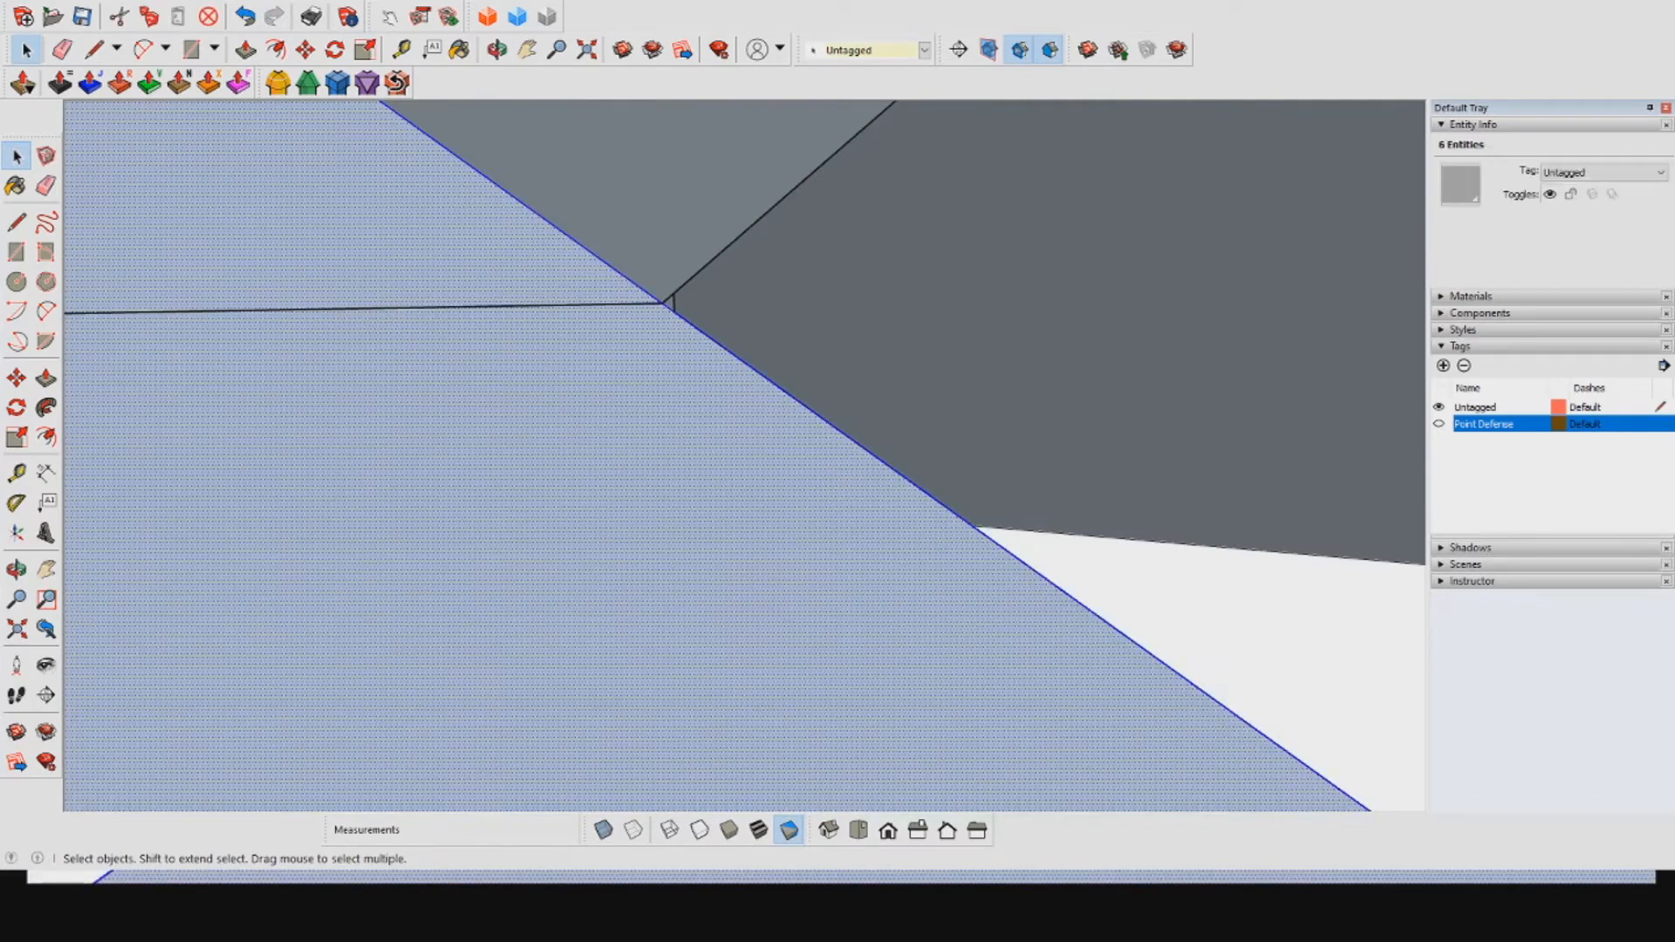
left_click(665, 218)
key("Delete")
mouse_move(665, 219)
middle_mouse_down()
mouse_move(628, 323)
mouse_move(558, 419)
mouse_move(672, 367)
mouse_move(645, 341)
mouse_move(559, 419)
middle_mouse_up()
key("ctrl+z")
left_click(646, 366)
key("Delete")
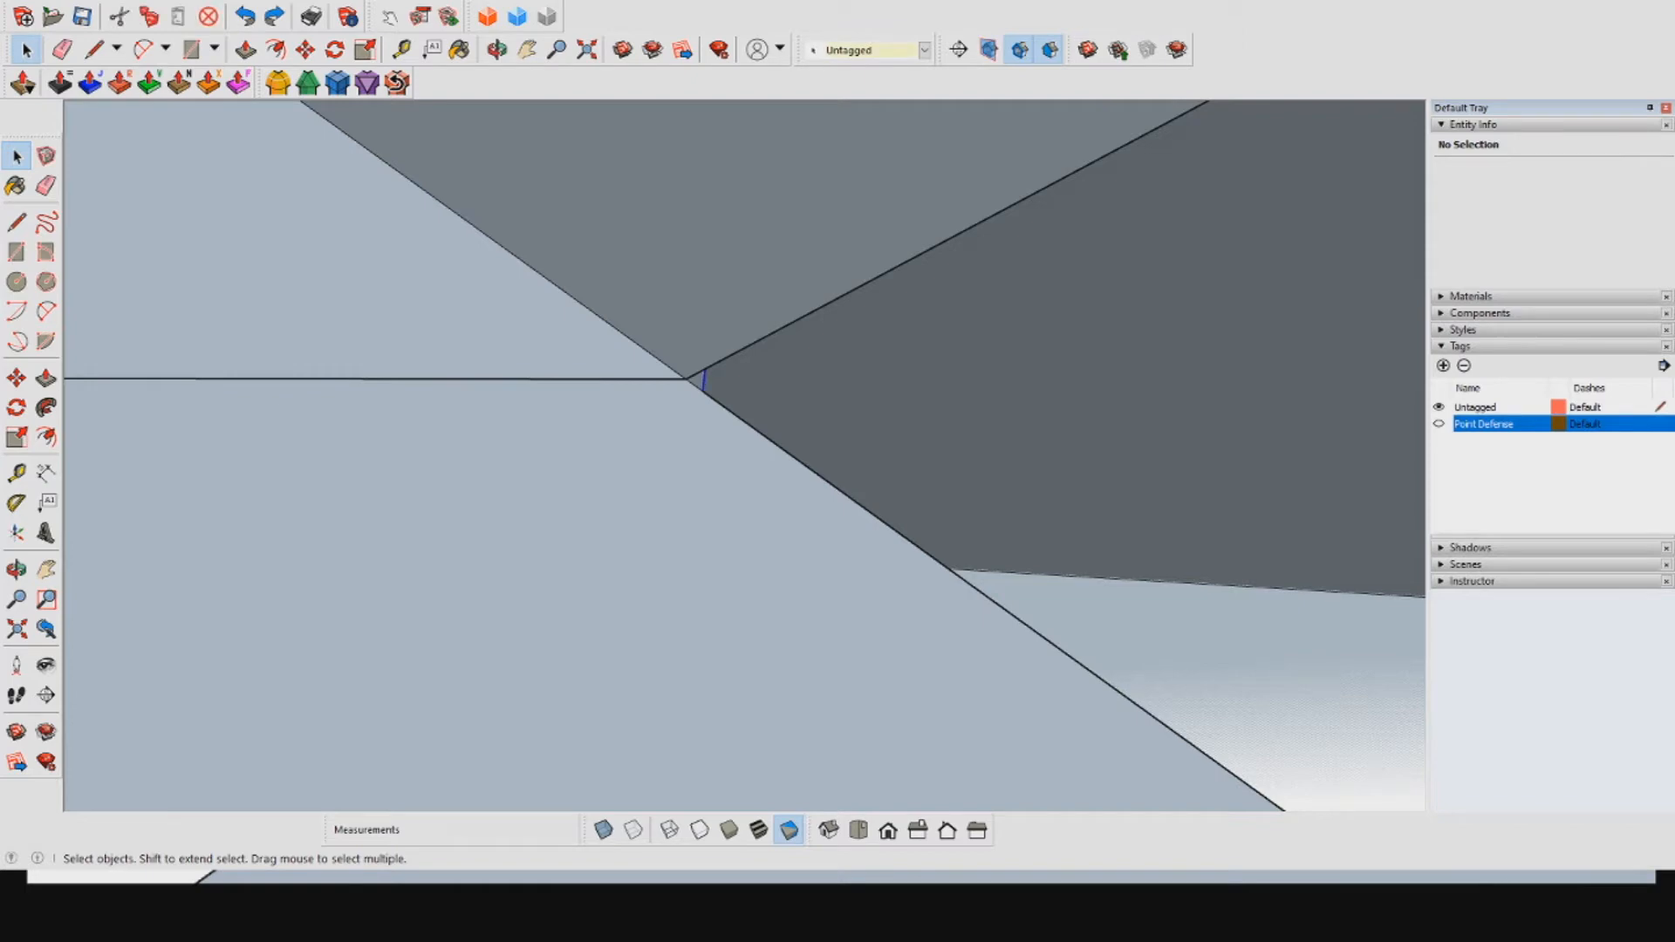
Step: Delete the short edge splitting the small white triangular face beside the wing's rear corner
middle_click_drag(688, 379, 873, 465)
scroll(873, 465, "down", 3)
scroll(821, 416, "down", 4)
triple_click(821, 388)
middle_click_drag(821, 389, 838, 218)
scroll(523, 349, "down", 4)
scroll(629, 301, "down", 5)
scroll(630, 304, "up", 3)
double_click(630, 304)
key("Delete")
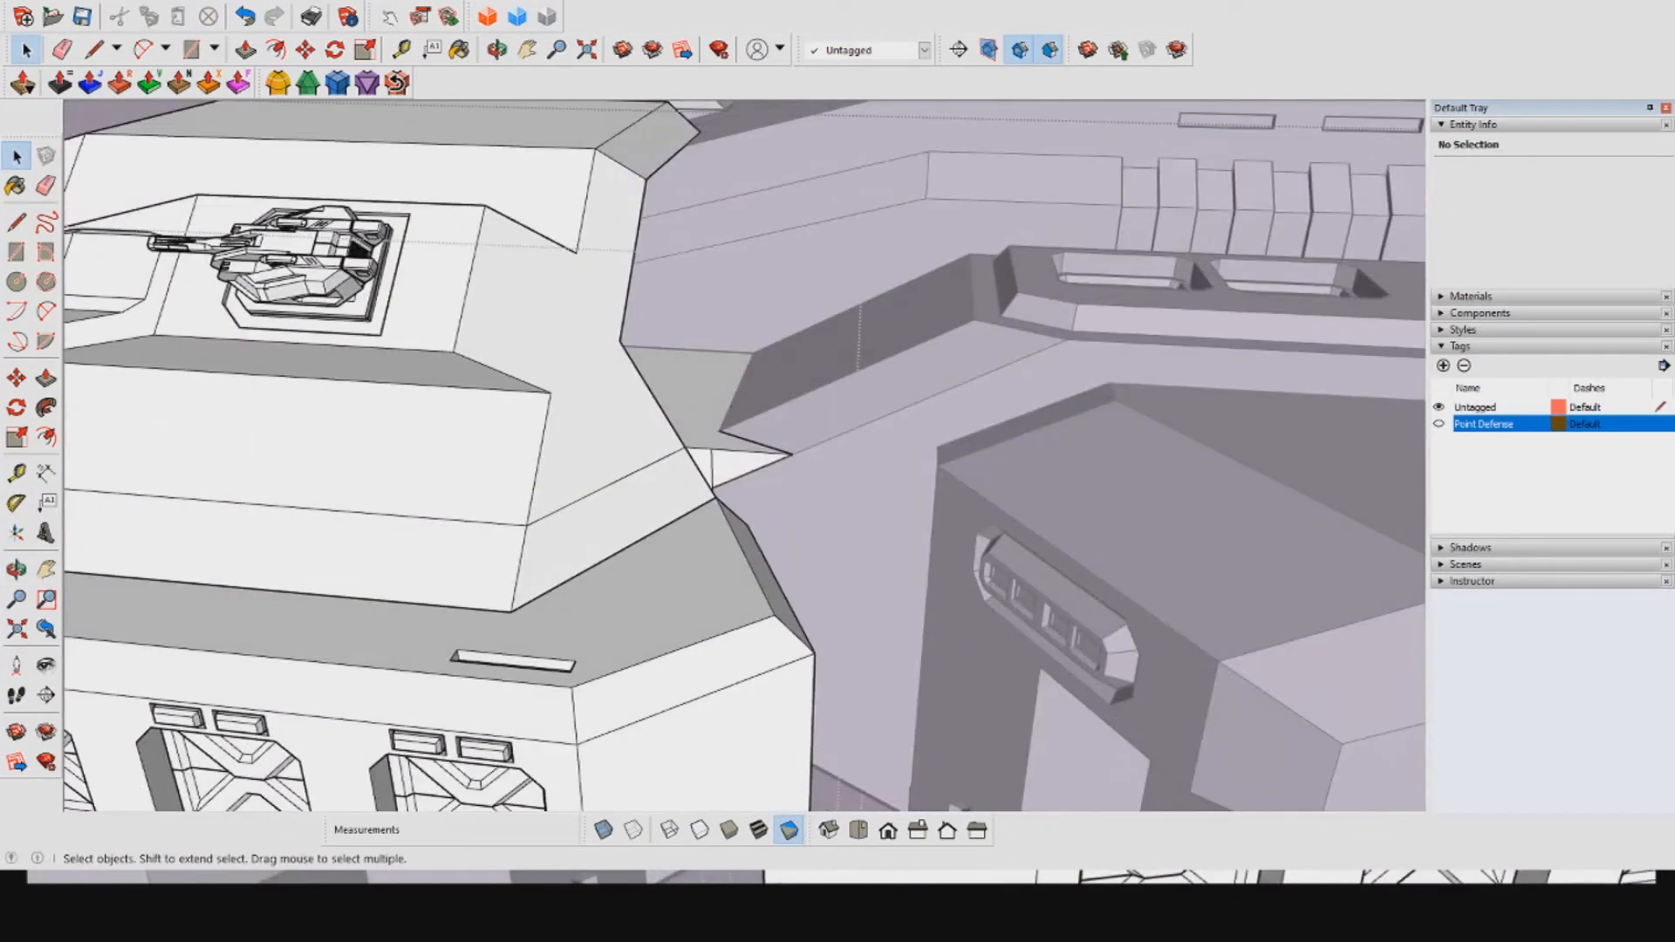
Step: Examine the hull faces at the wing's rear corner from above and from inside
scroll(723, 447, "up", 2)
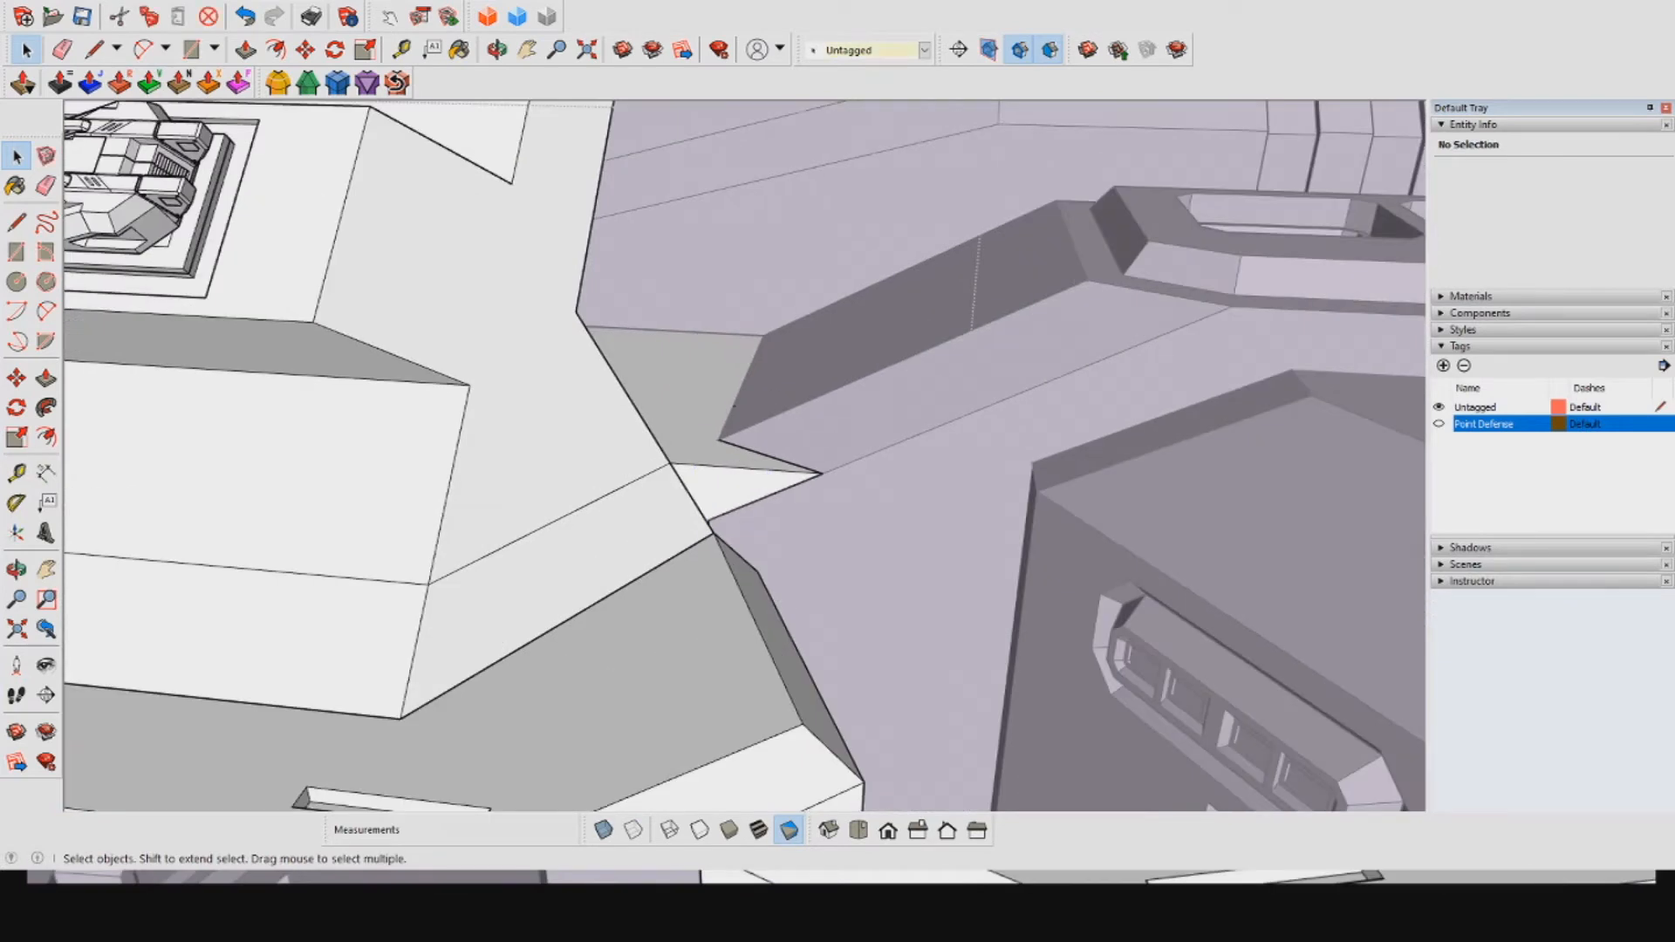
scroll(747, 411, "up", 5)
middle_click_drag(696, 409, 720, 323)
middle_click_drag(741, 454, 637, 397)
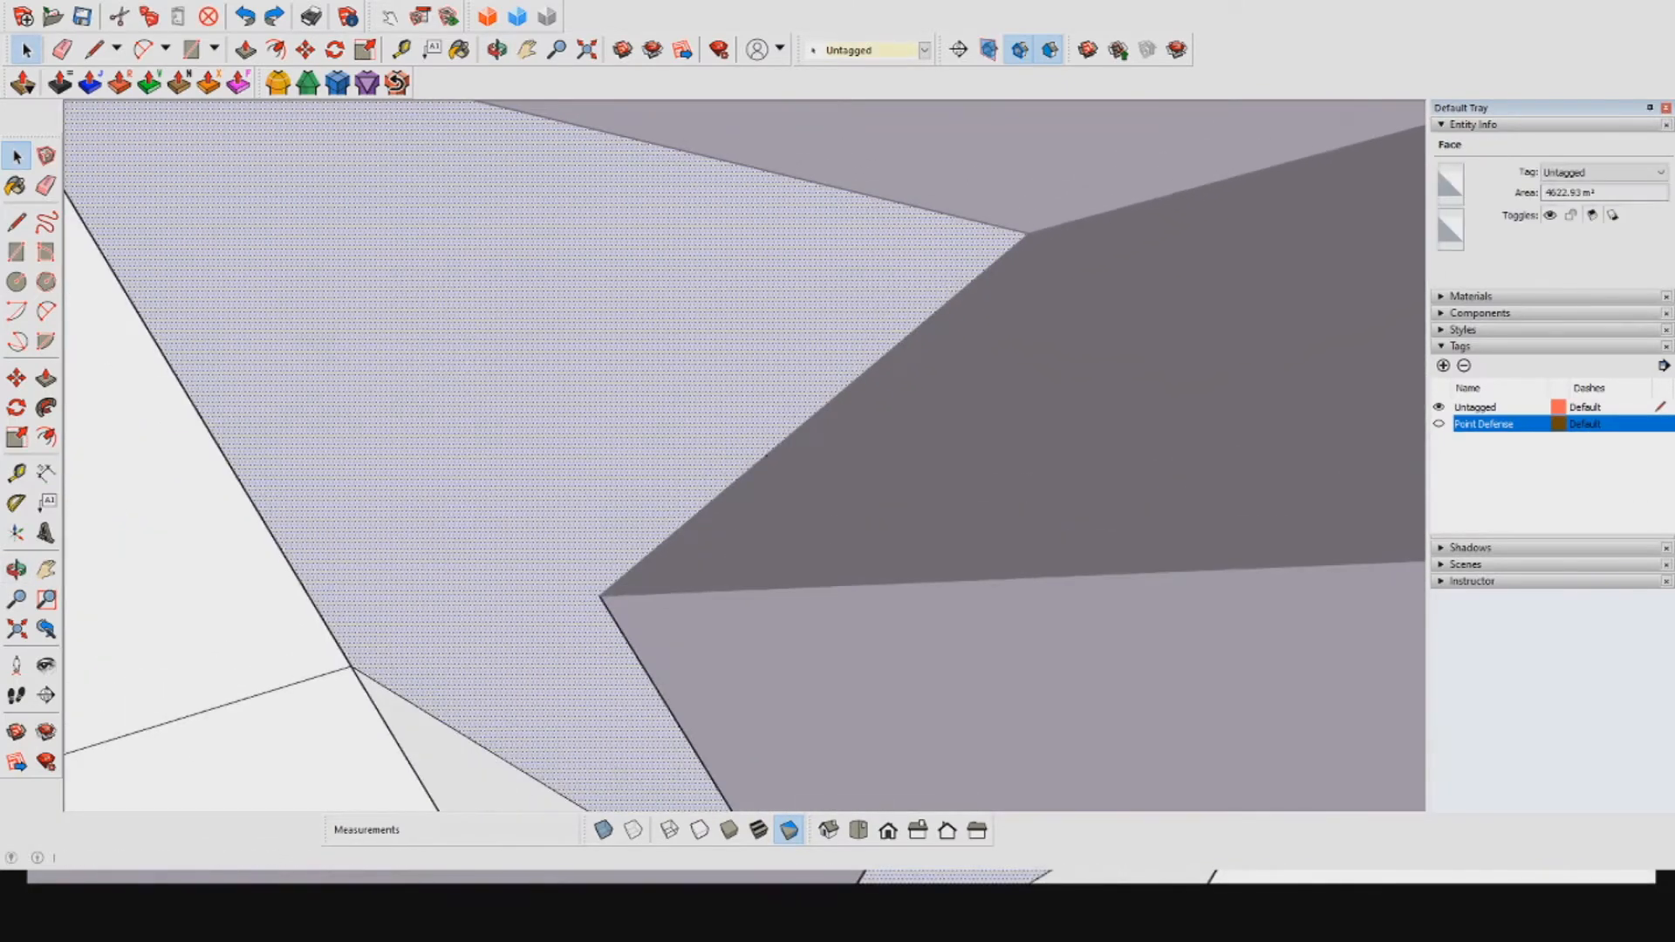
middle_click_drag(742, 453, 664, 392)
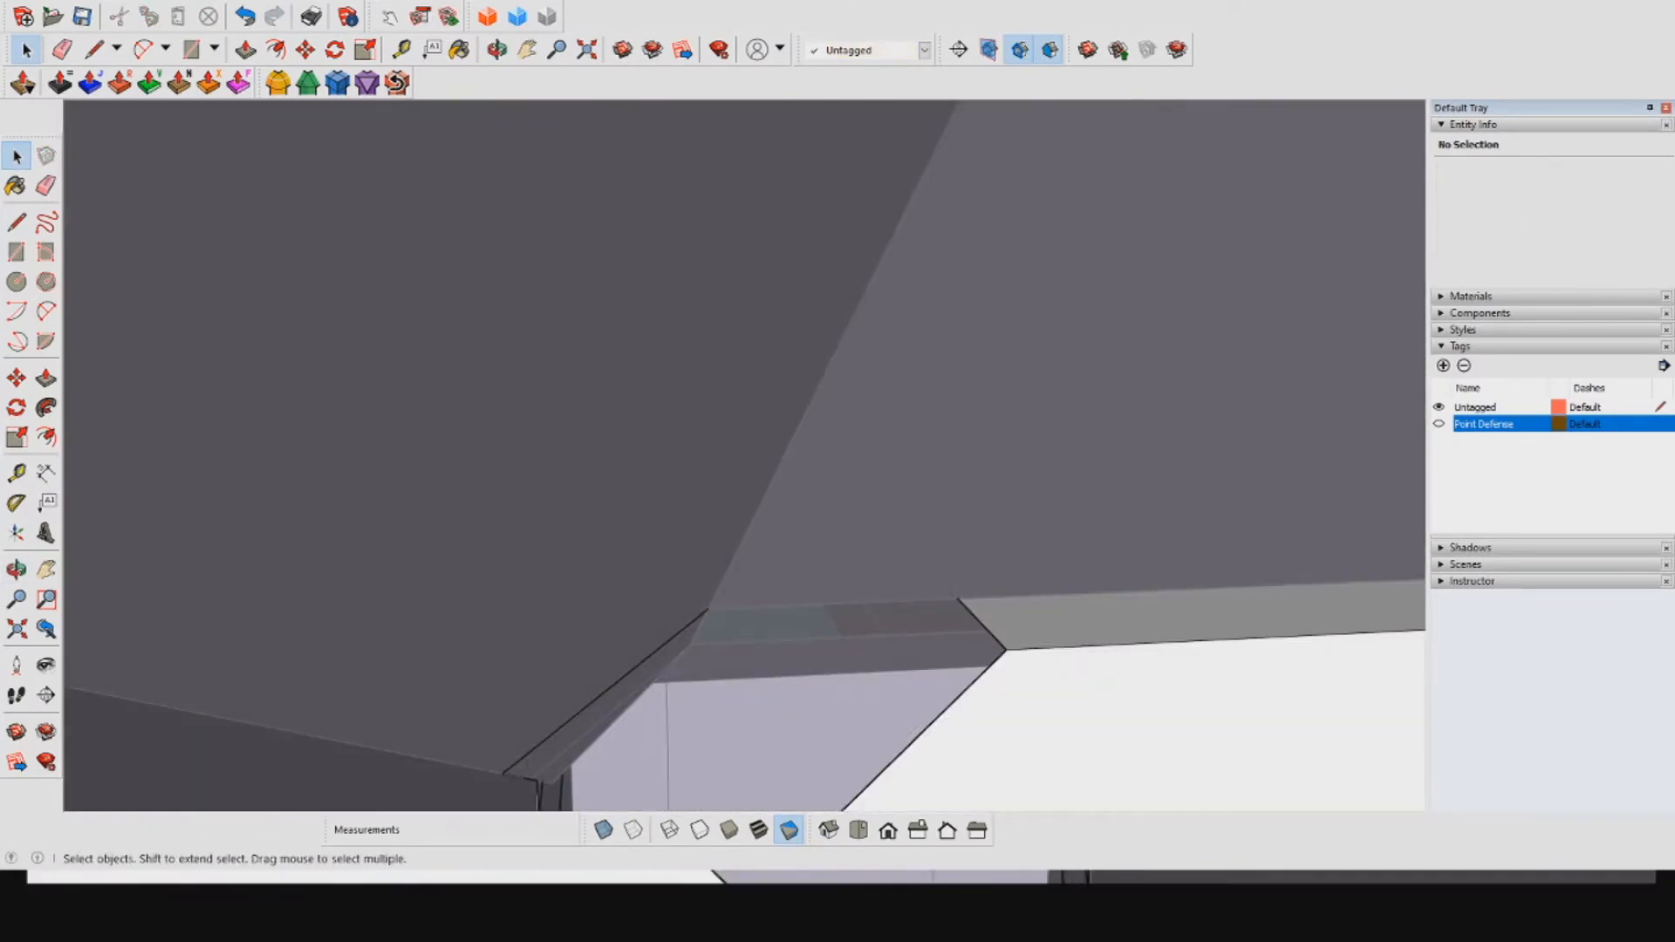
middle_click_drag(742, 454, 672, 410)
scroll(742, 454, "down", 10)
mouse_move(742, 454)
middle_mouse_down()
mouse_move(671, 418)
mouse_move(812, 445)
middle_mouse_up()
Step: Inspect the wing, side pods and surrounding hull surfaces from several sides of the ship
key("e")
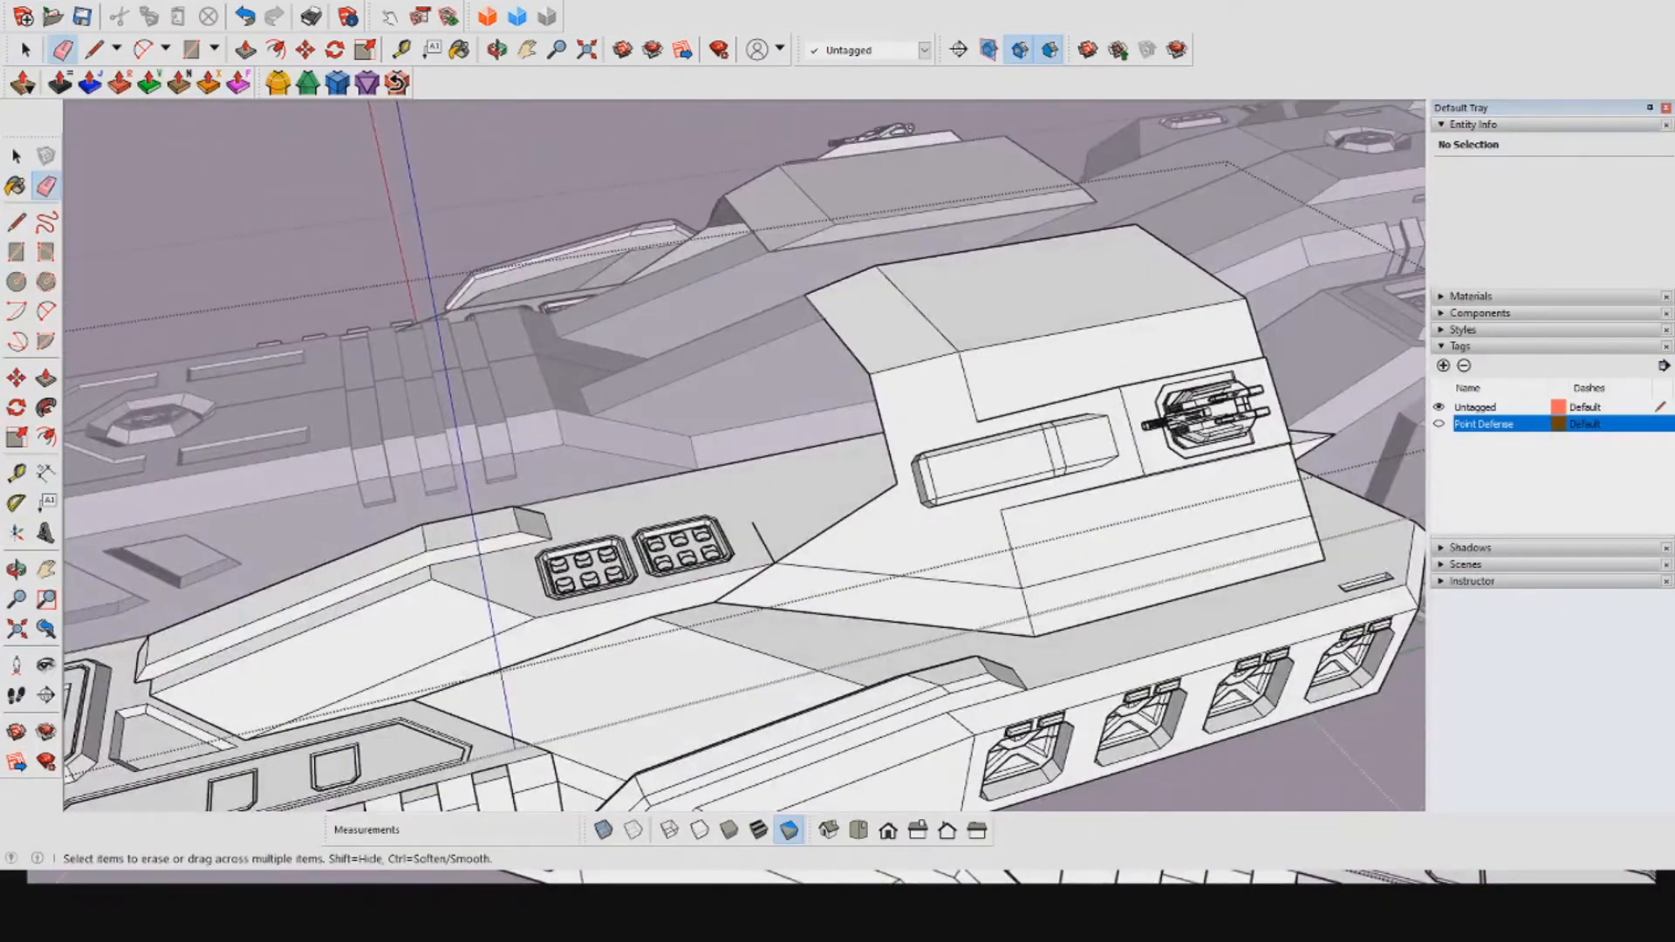
scroll(812, 445, "up", 5)
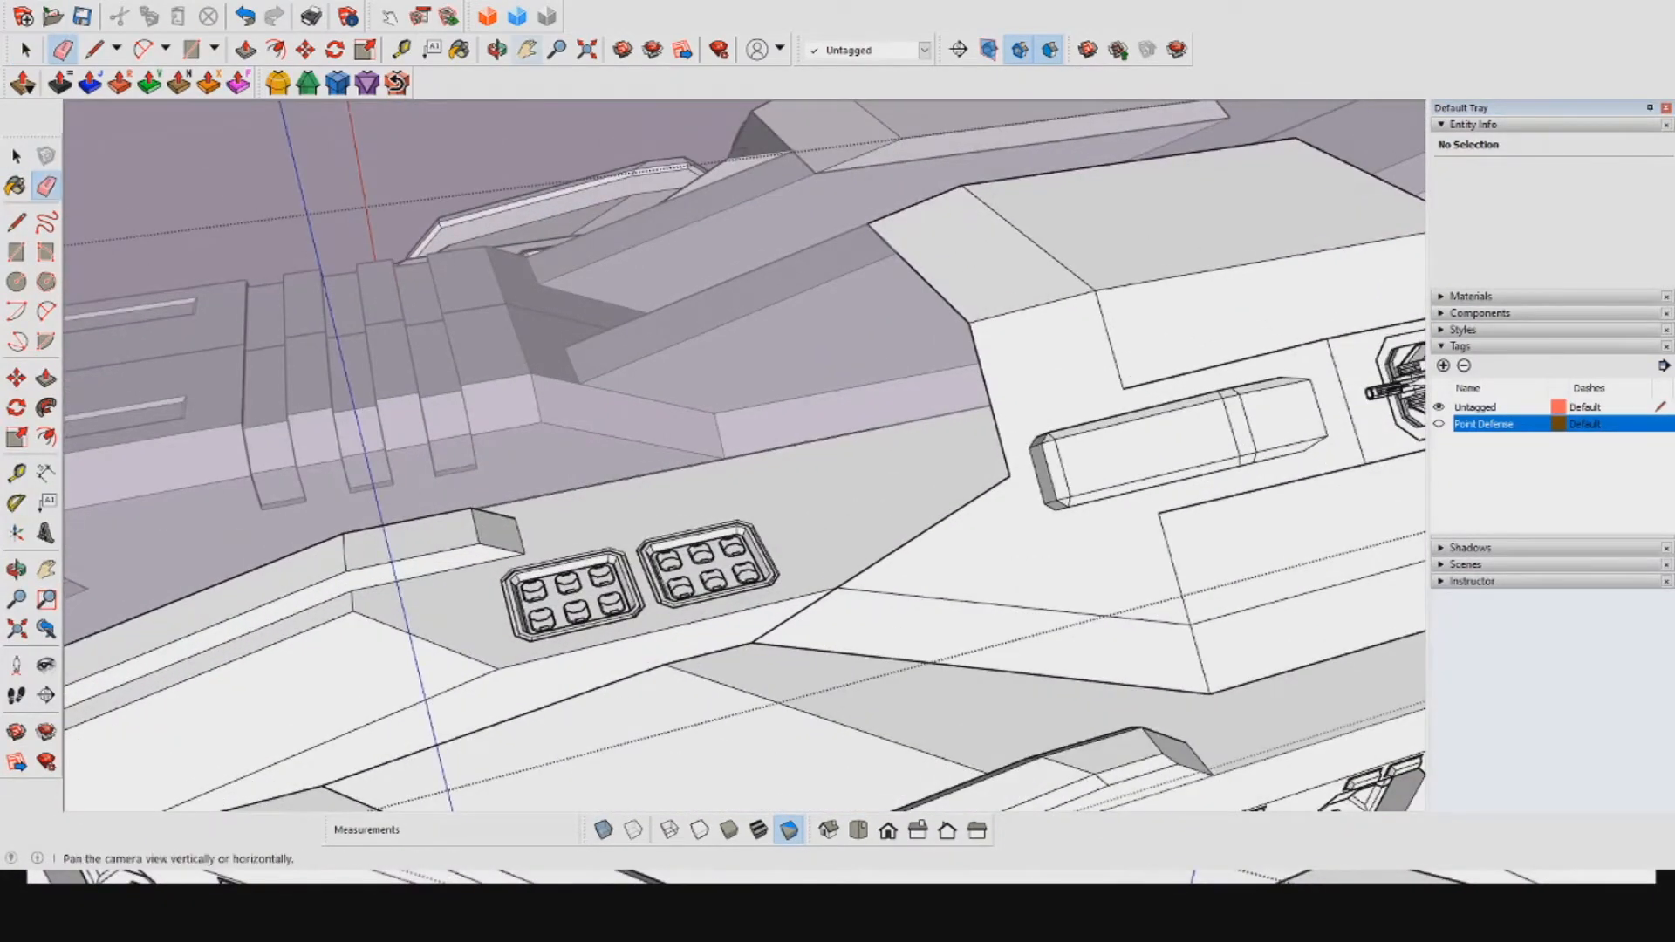
middle_click_drag(742, 454, 698, 436)
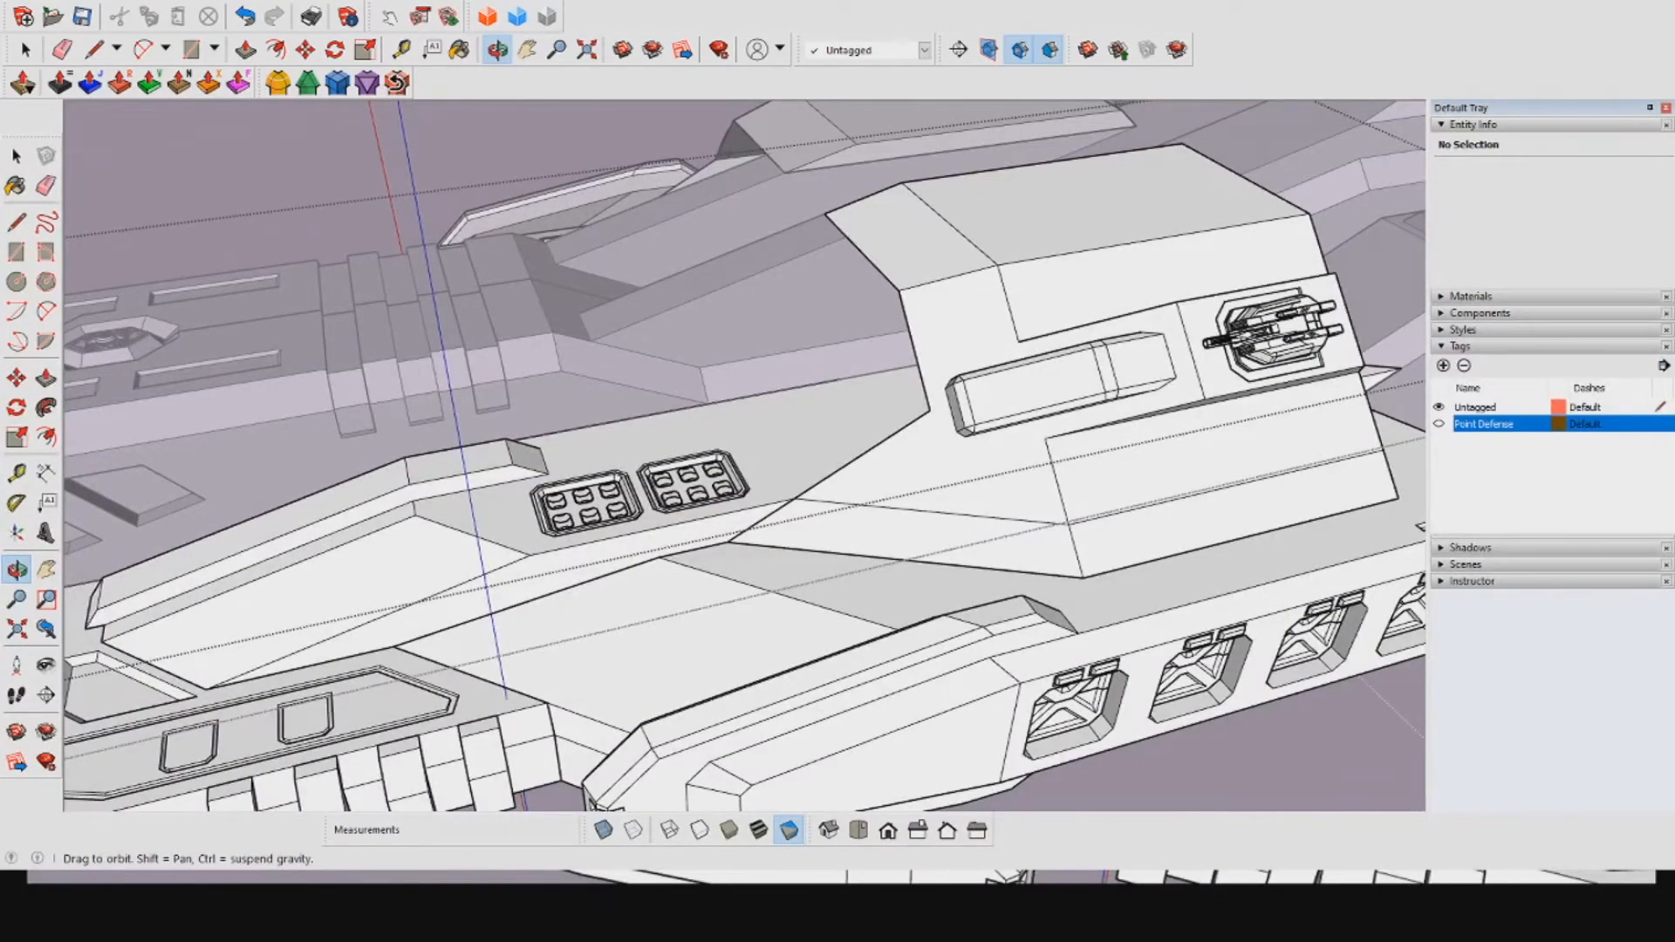
middle_click_drag(698, 436, 873, 463)
scroll(811, 453, "down", 4)
middle_click_drag(698, 454, 829, 471)
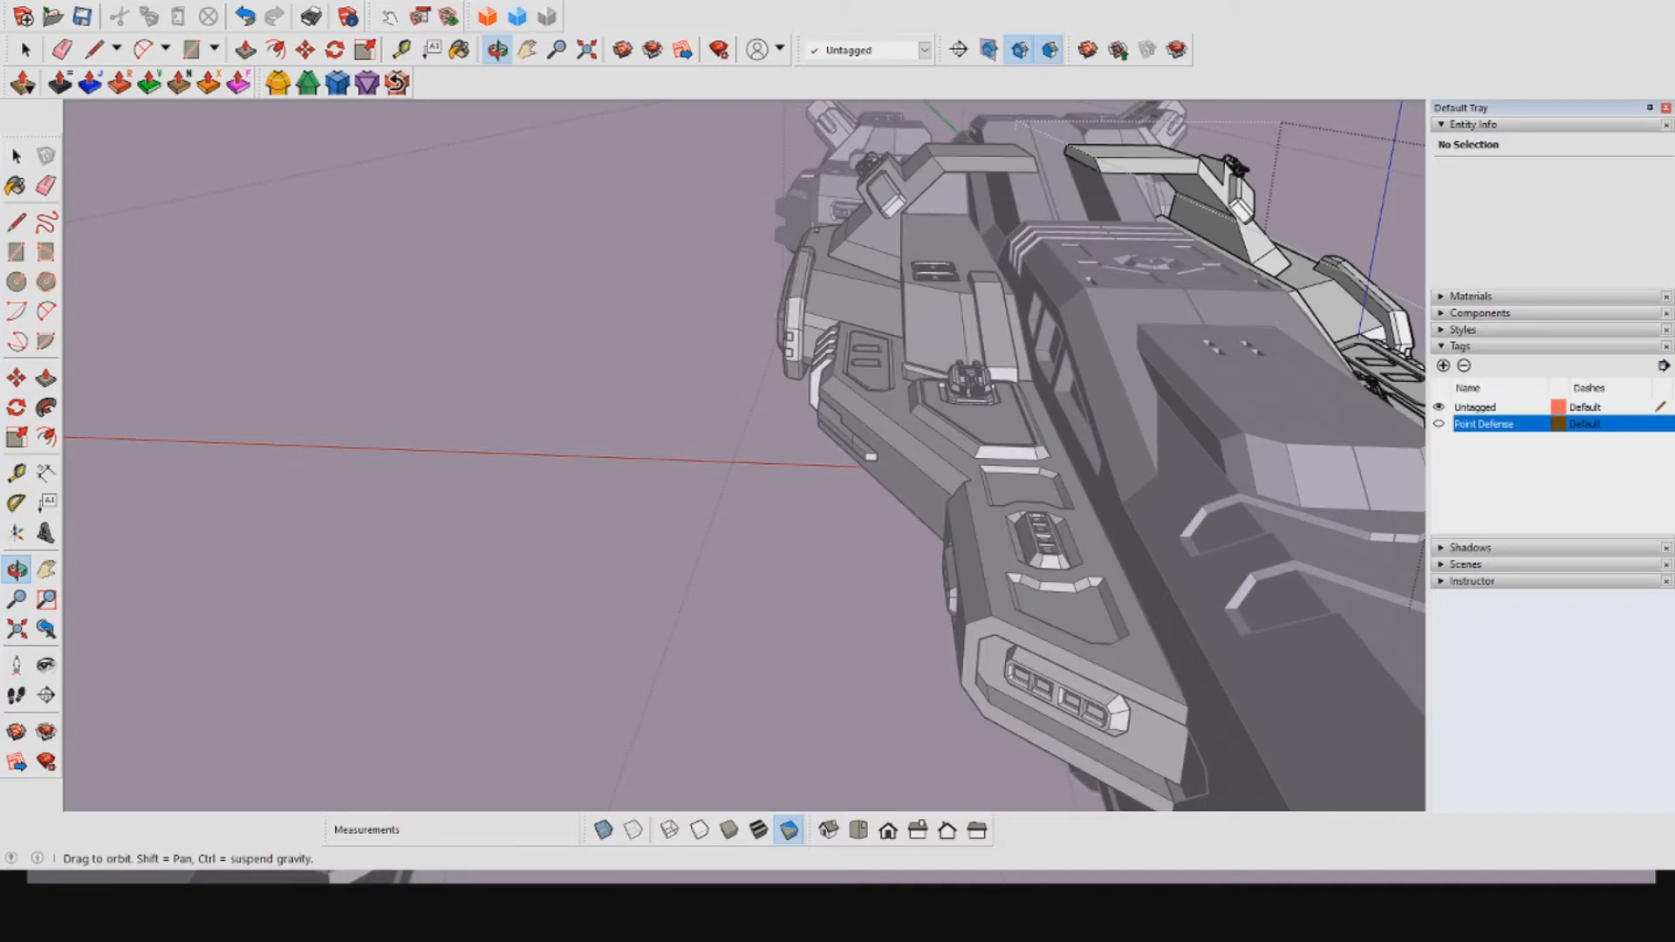
middle_click_drag(1082, 349, 803, 323)
scroll(803, 297, "up", 4)
middle_click_drag(1048, 392, 572, 597)
scroll(611, 541, "down", 2)
mouse_move(611, 541)
middle_mouse_down()
mouse_move(645, 523)
mouse_move(925, 602)
mouse_move(594, 532)
mouse_move(488, 559)
mouse_move(733, 462)
mouse_move(820, 393)
mouse_move(619, 554)
middle_mouse_up()
scroll(698, 558, "up", 2)
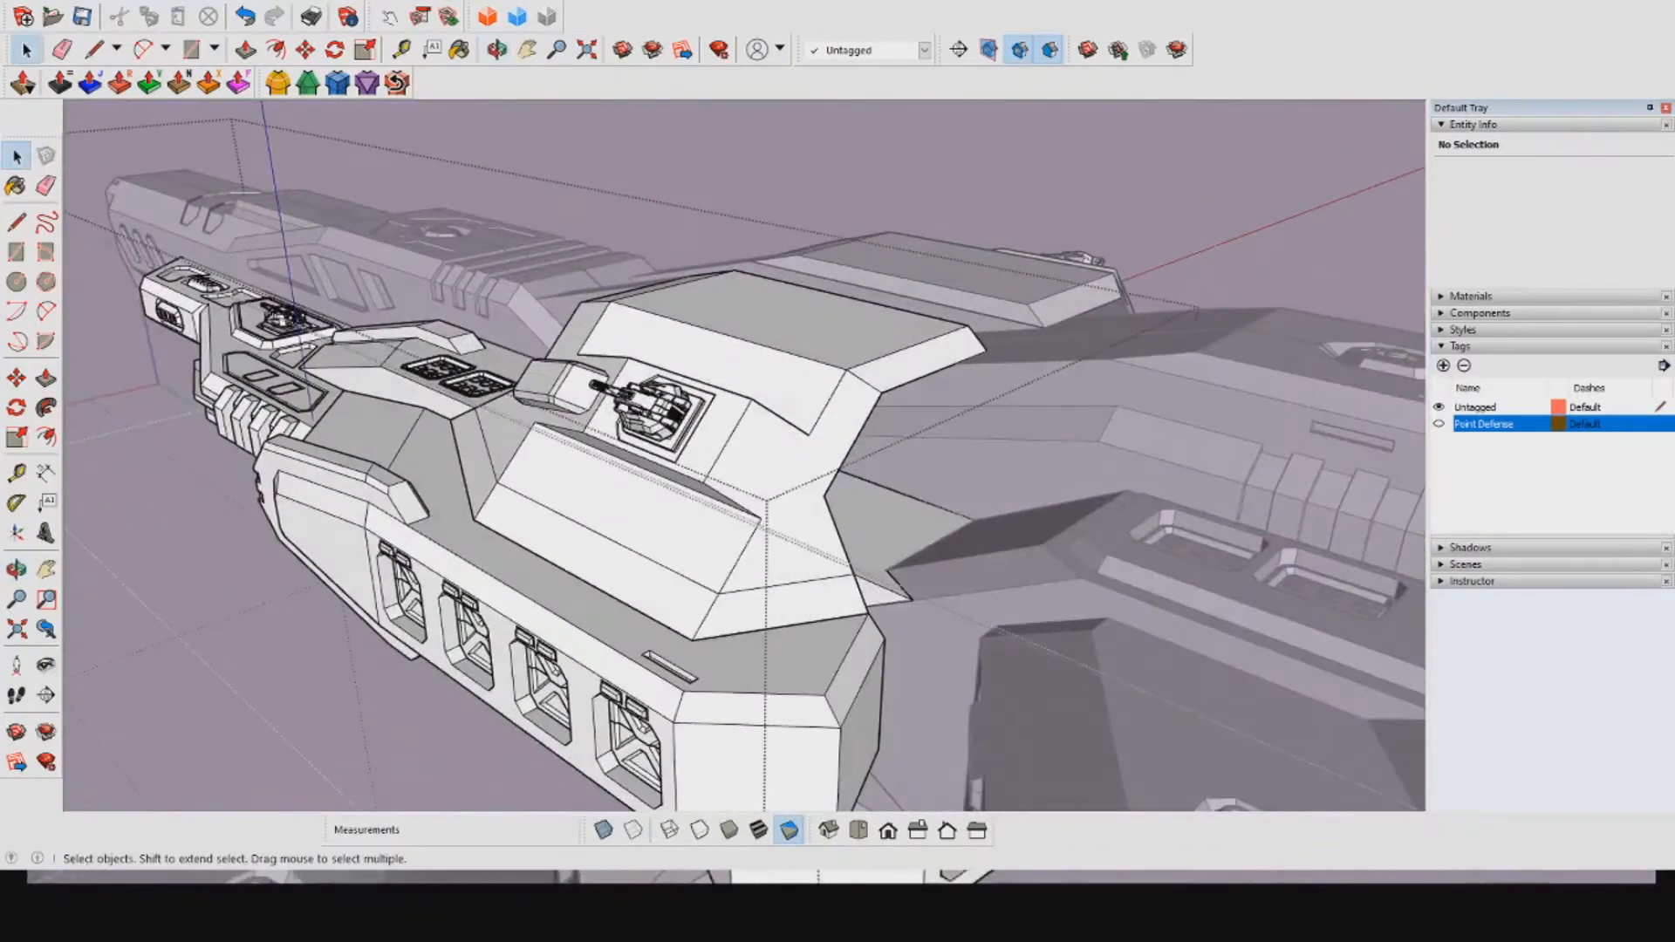
Step: Select the dark triangular hull face in the gap between the hull and the wing's rear corner
scroll(846, 559, "up", 4)
left_click(943, 429)
scroll(942, 430, "down", 6)
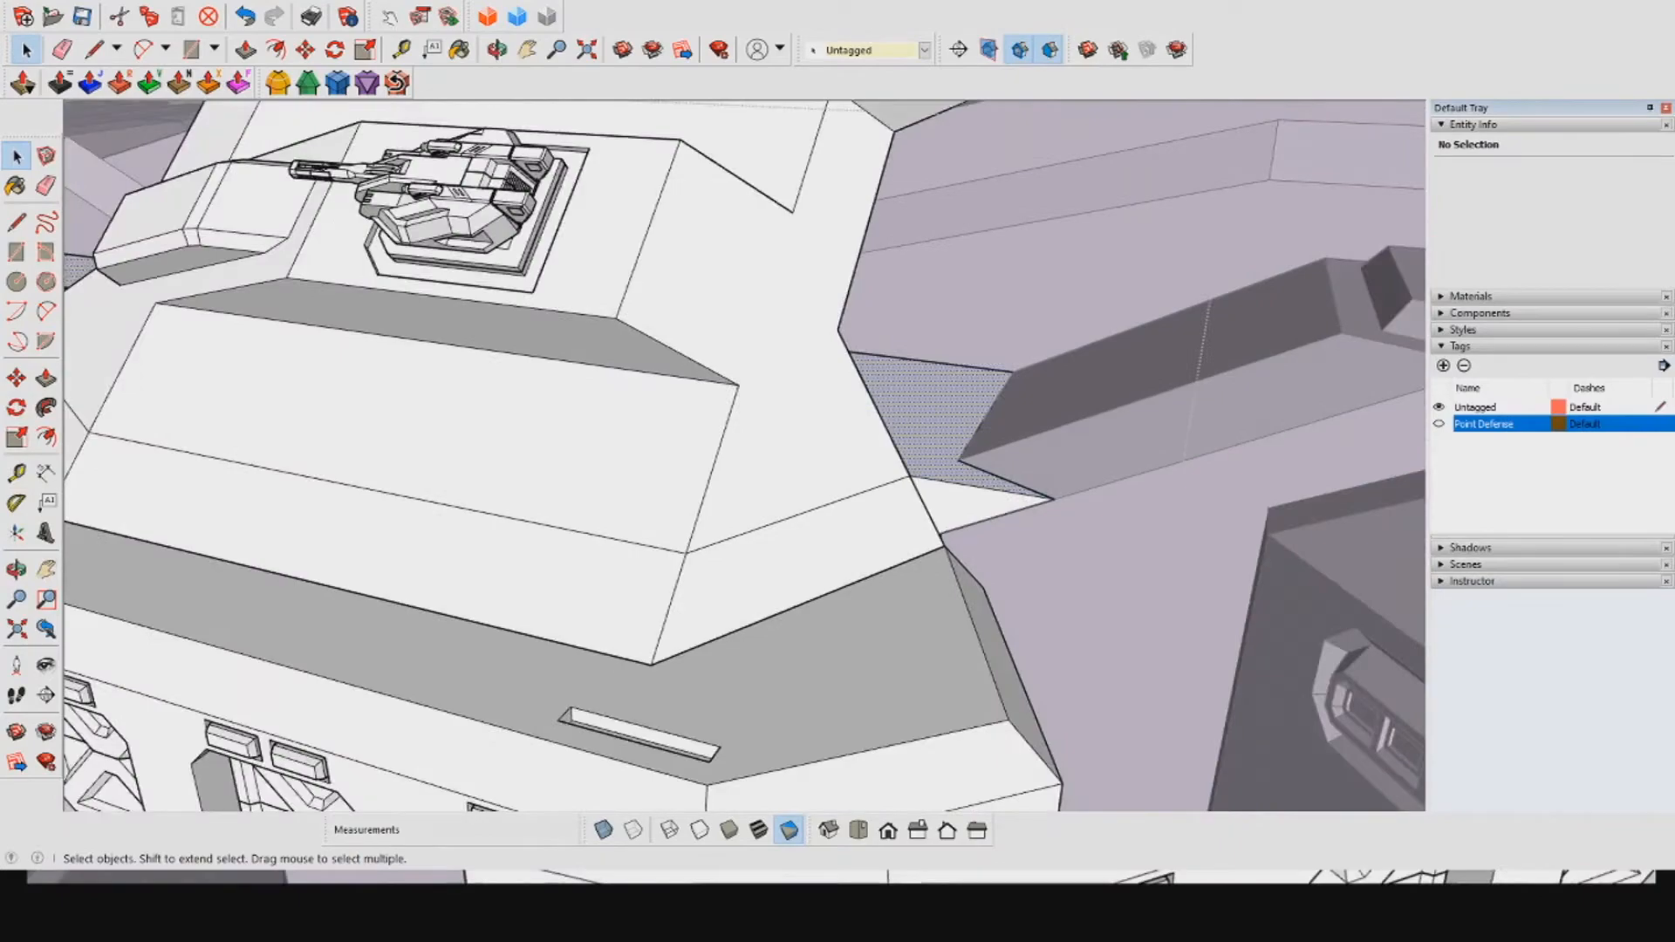
middle_click_drag(942, 430, 1100, 358)
middle_click_drag(611, 471, 1021, 423)
scroll(751, 437, "up", 3)
middle_click_drag(751, 436, 585, 467)
Step: Try to split the selected face with a line across it near the wing's rear corner
left_click(94, 50)
scroll(722, 296, "up", 3)
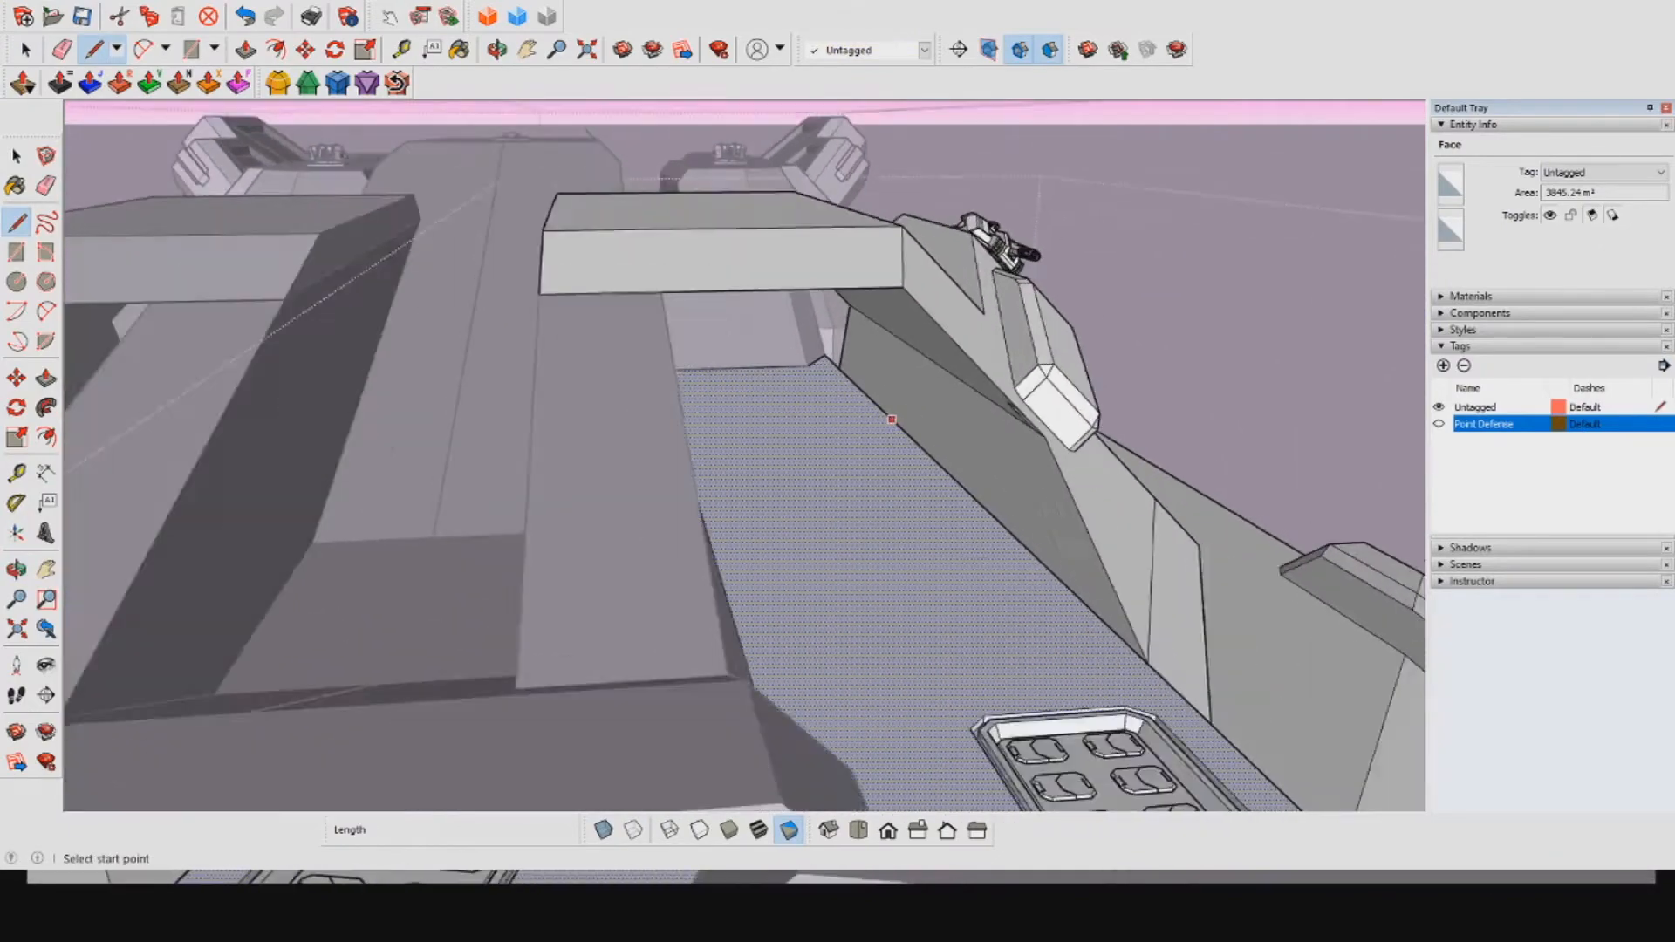
scroll(878, 384, "down", 2)
middle_click_drag(879, 396, 790, 423)
left_click(733, 420)
left_click(897, 422)
mouse_move(890, 428)
middle_mouse_down()
mouse_move(755, 384)
mouse_move(822, 427)
middle_mouse_up()
key("ctrl+z")
Step: Draw a line about 28 m long across the selected face where the wing's corner meets it
scroll(822, 426, "up", 2)
middle_click_drag(934, 455, 698, 441)
left_click(685, 441)
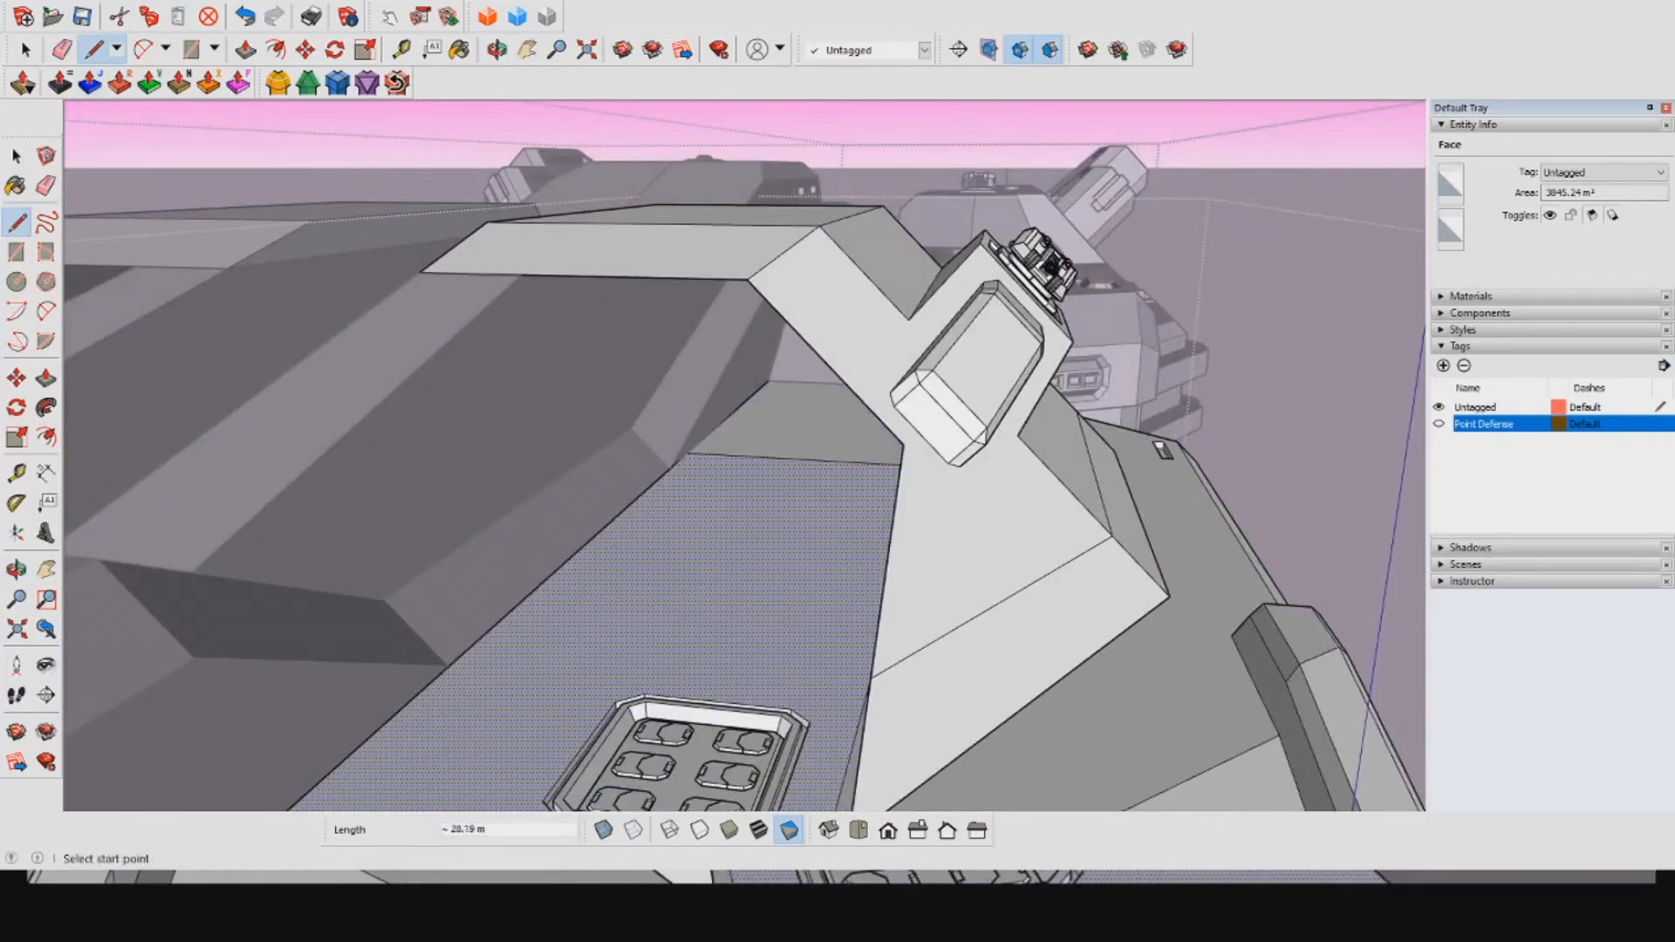
key("space")
Step: Delete the split-off triangular face between the hull and the wing
middle_click_drag(1004, 454, 523, 489)
scroll(698, 392, "up", 3)
middle_click_drag(698, 392, 575, 436)
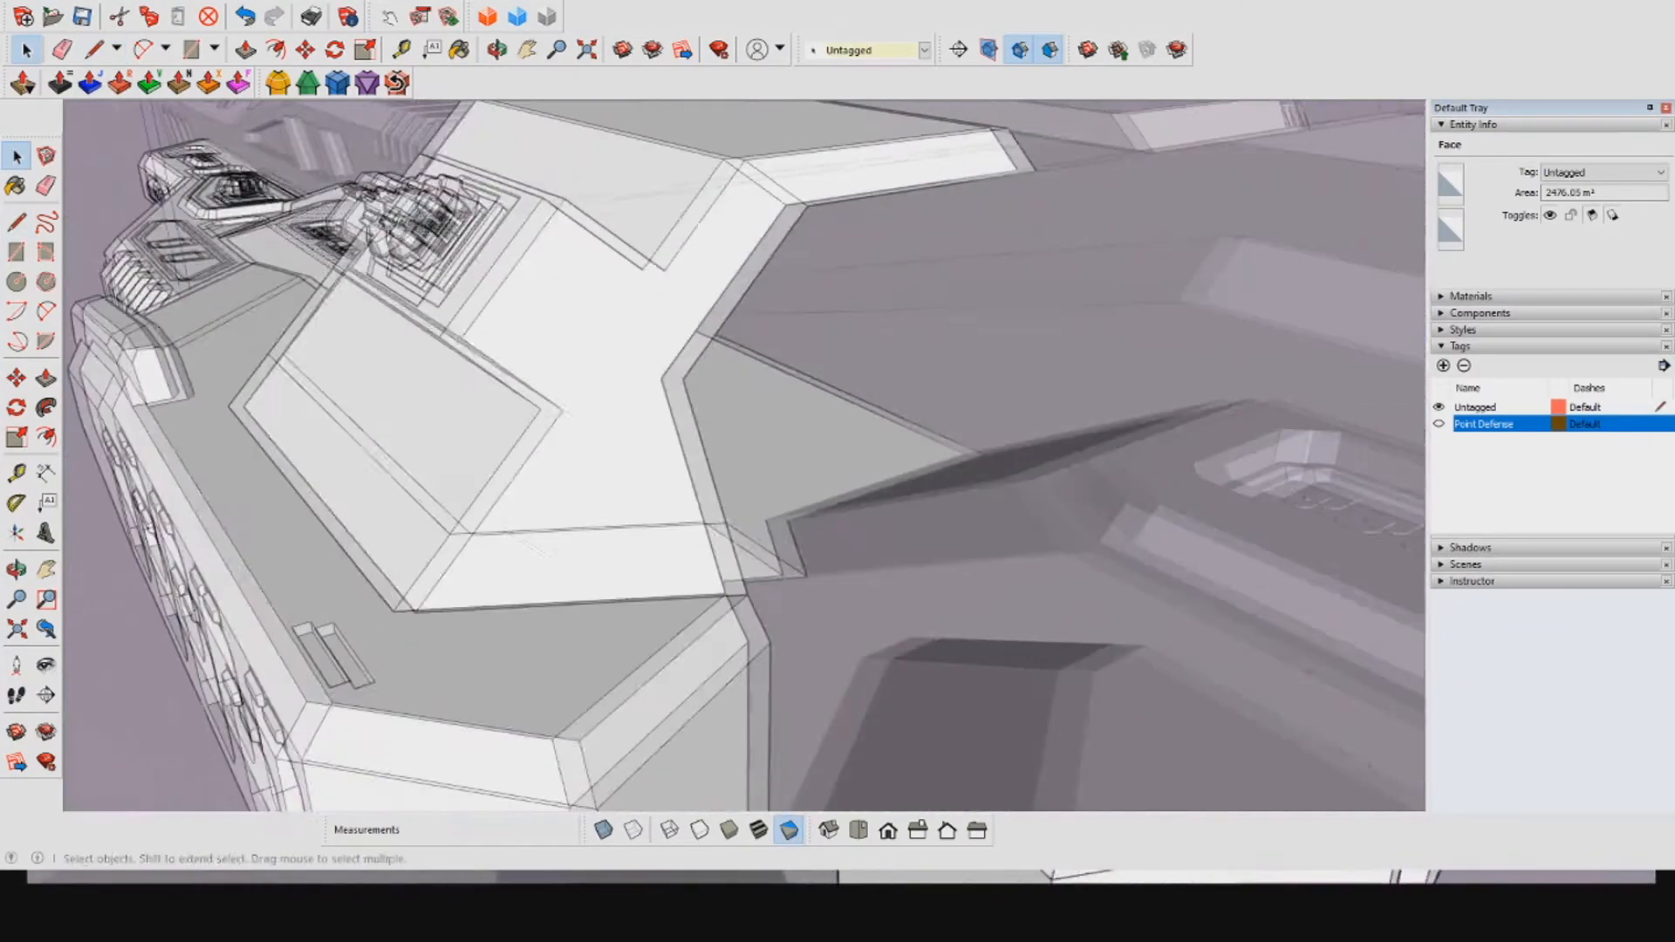
scroll(781, 528, "up", 2)
scroll(746, 476, "up", 2)
mouse_move(747, 476)
middle_mouse_down()
mouse_move(558, 419)
mouse_move(742, 497)
middle_mouse_up()
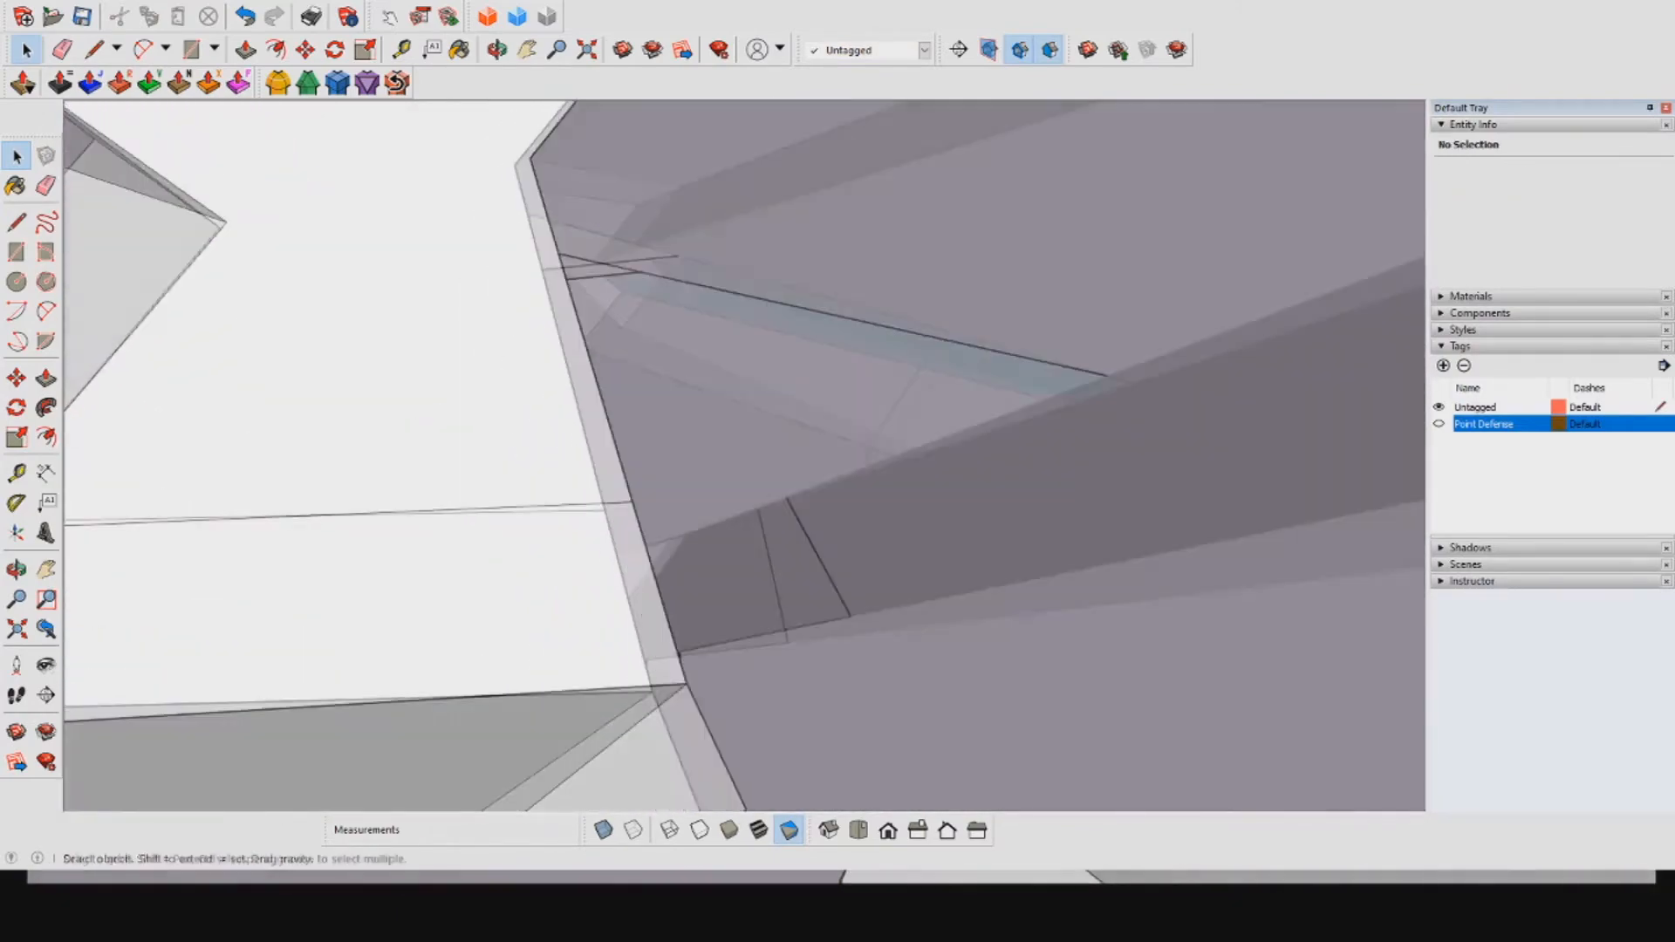
Step: Examine the opening at the wing's rear corner and the narrow sloped face beside it inside the main body group
scroll(785, 489, "down", 3)
left_click(94, 50)
middle_click_drag(838, 349, 1139, 470)
middle_click_drag(1042, 372, 689, 398)
middle_click_drag(698, 541, 951, 415)
key("space")
scroll(1004, 463, "down", 3)
left_click(1065, 435)
double_click(1064, 436)
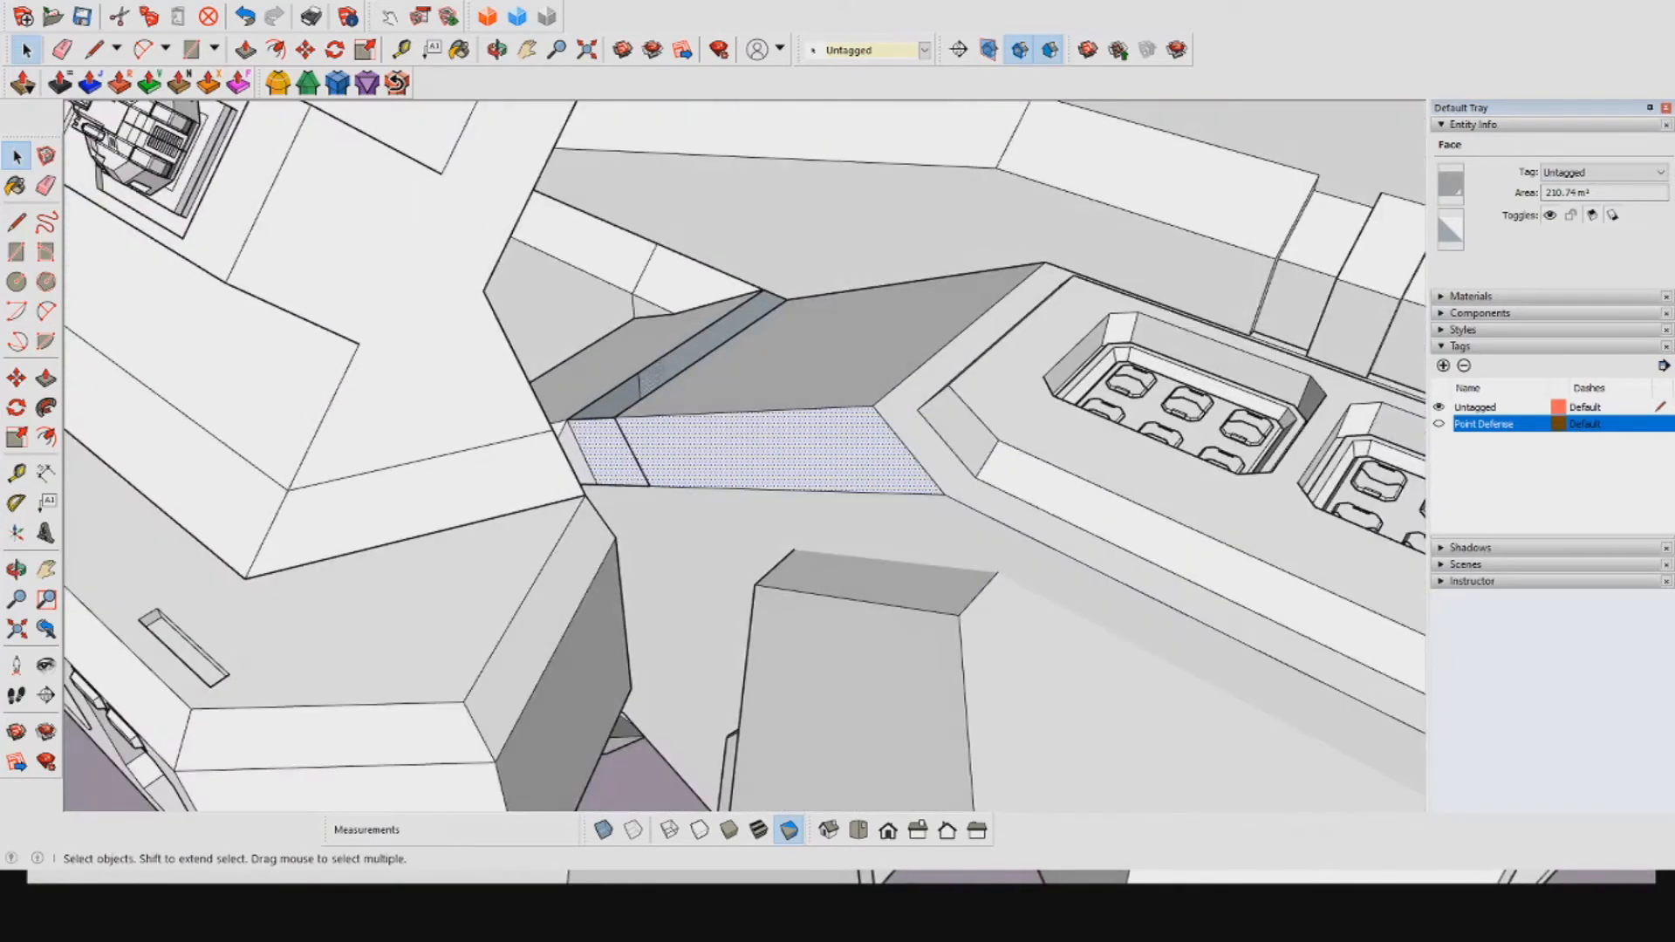
Step: Open the side hull group and delete its small patch face overlapping the narrow sloped face at the wing corner
scroll(611, 432, "up", 3)
middle_click_drag(610, 432, 908, 611)
left_click(581, 475)
scroll(581, 475, "down", 3)
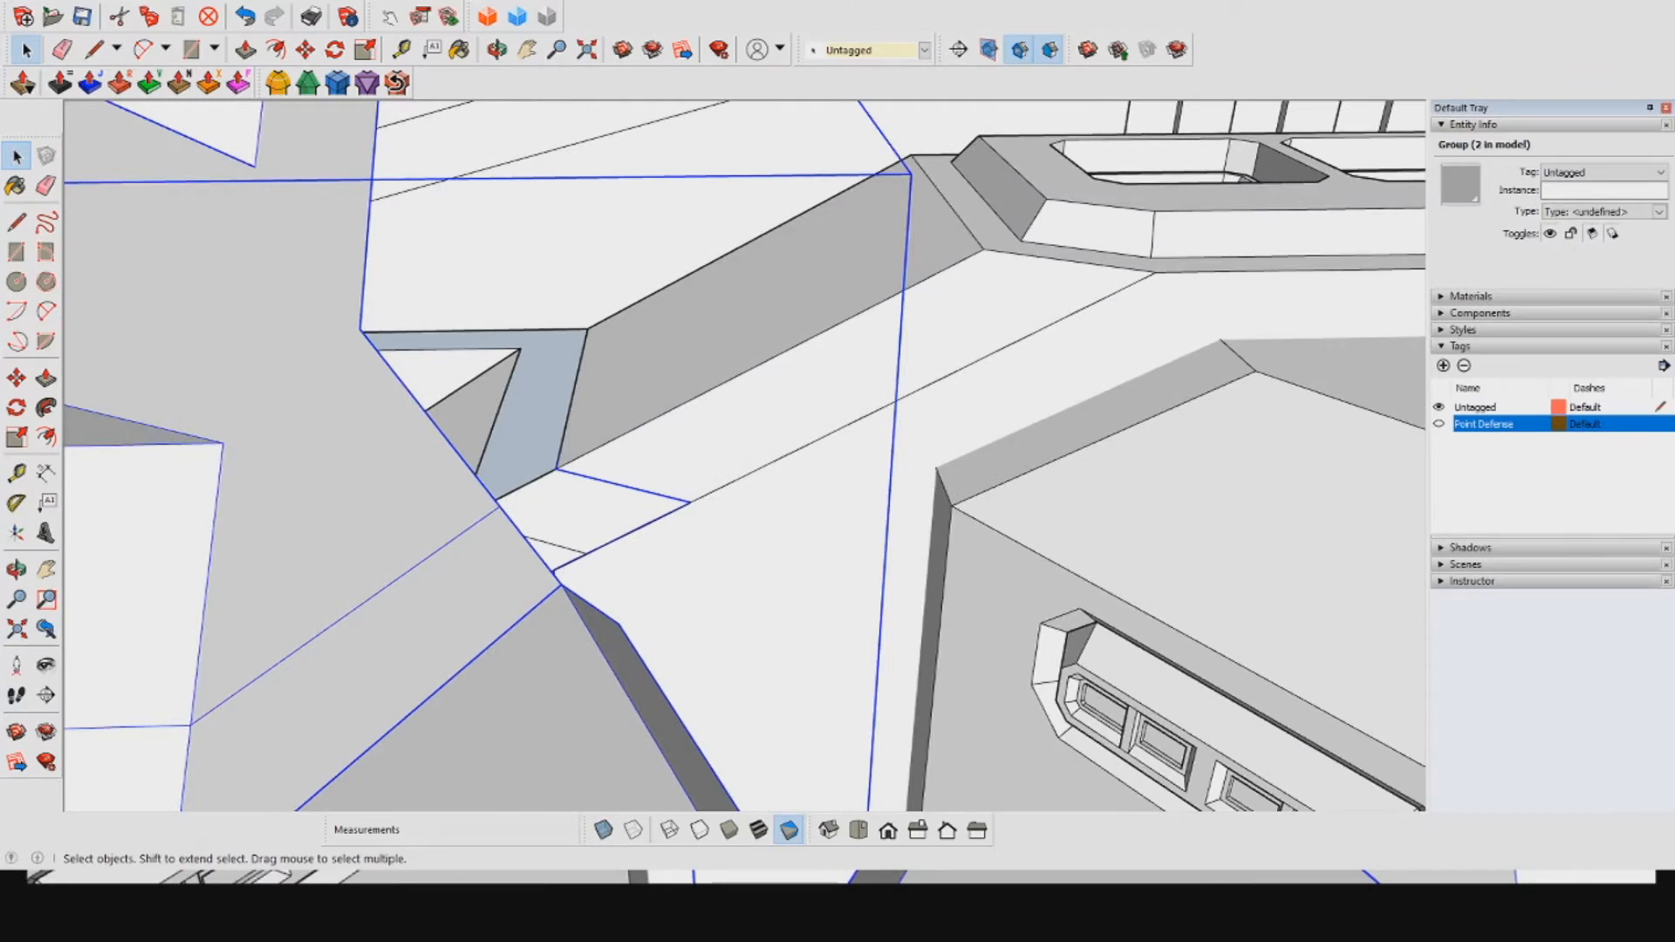
double_click(581, 476)
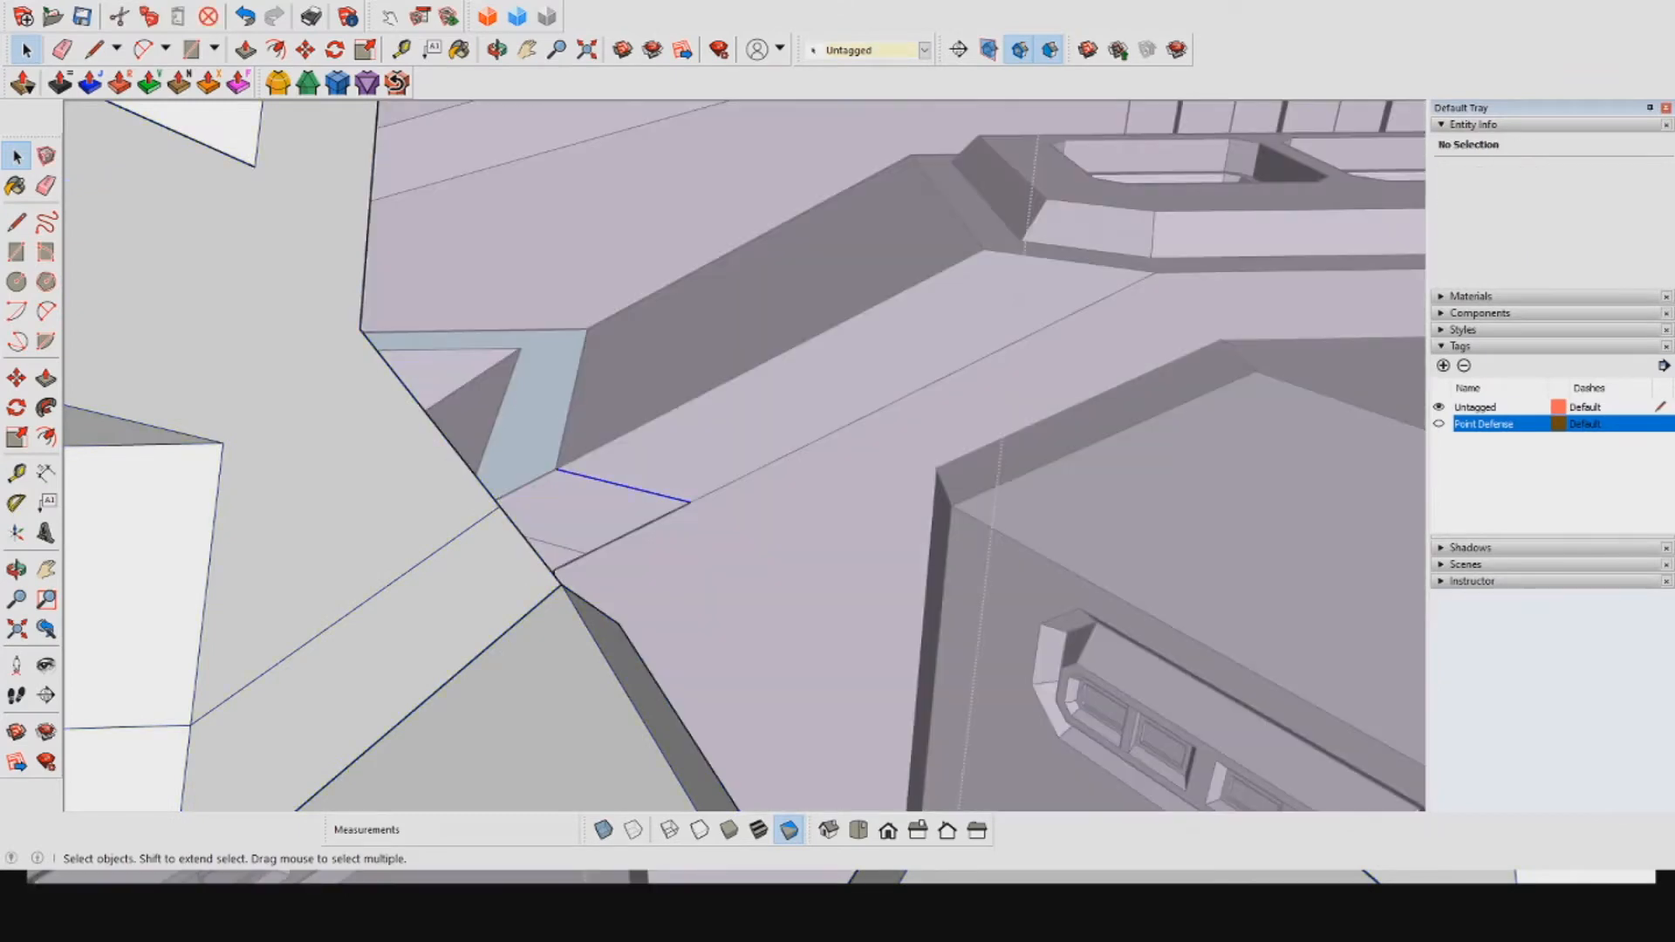
left_click(631, 533)
key("Delete")
Step: Draw lines from the opening's corner about 11 m down and across to its far side, forming a slanted strip face
middle_click_drag(630, 533, 785, 349)
middle_click_drag(663, 489, 742, 371)
left_click(95, 50)
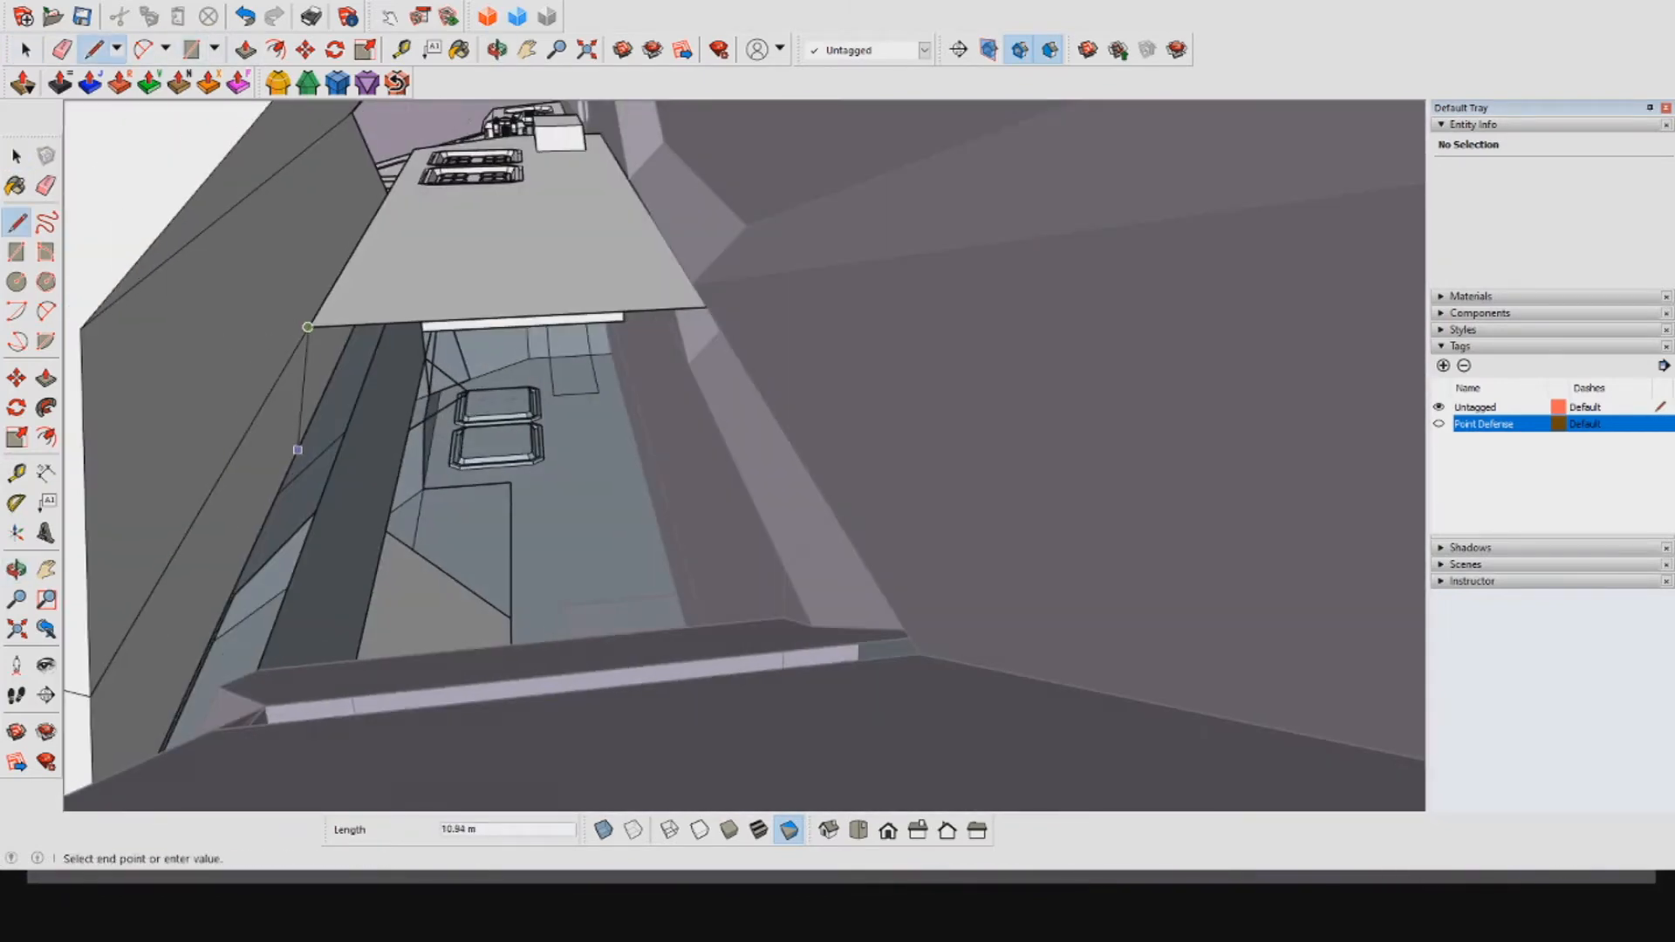
left_click(297, 450)
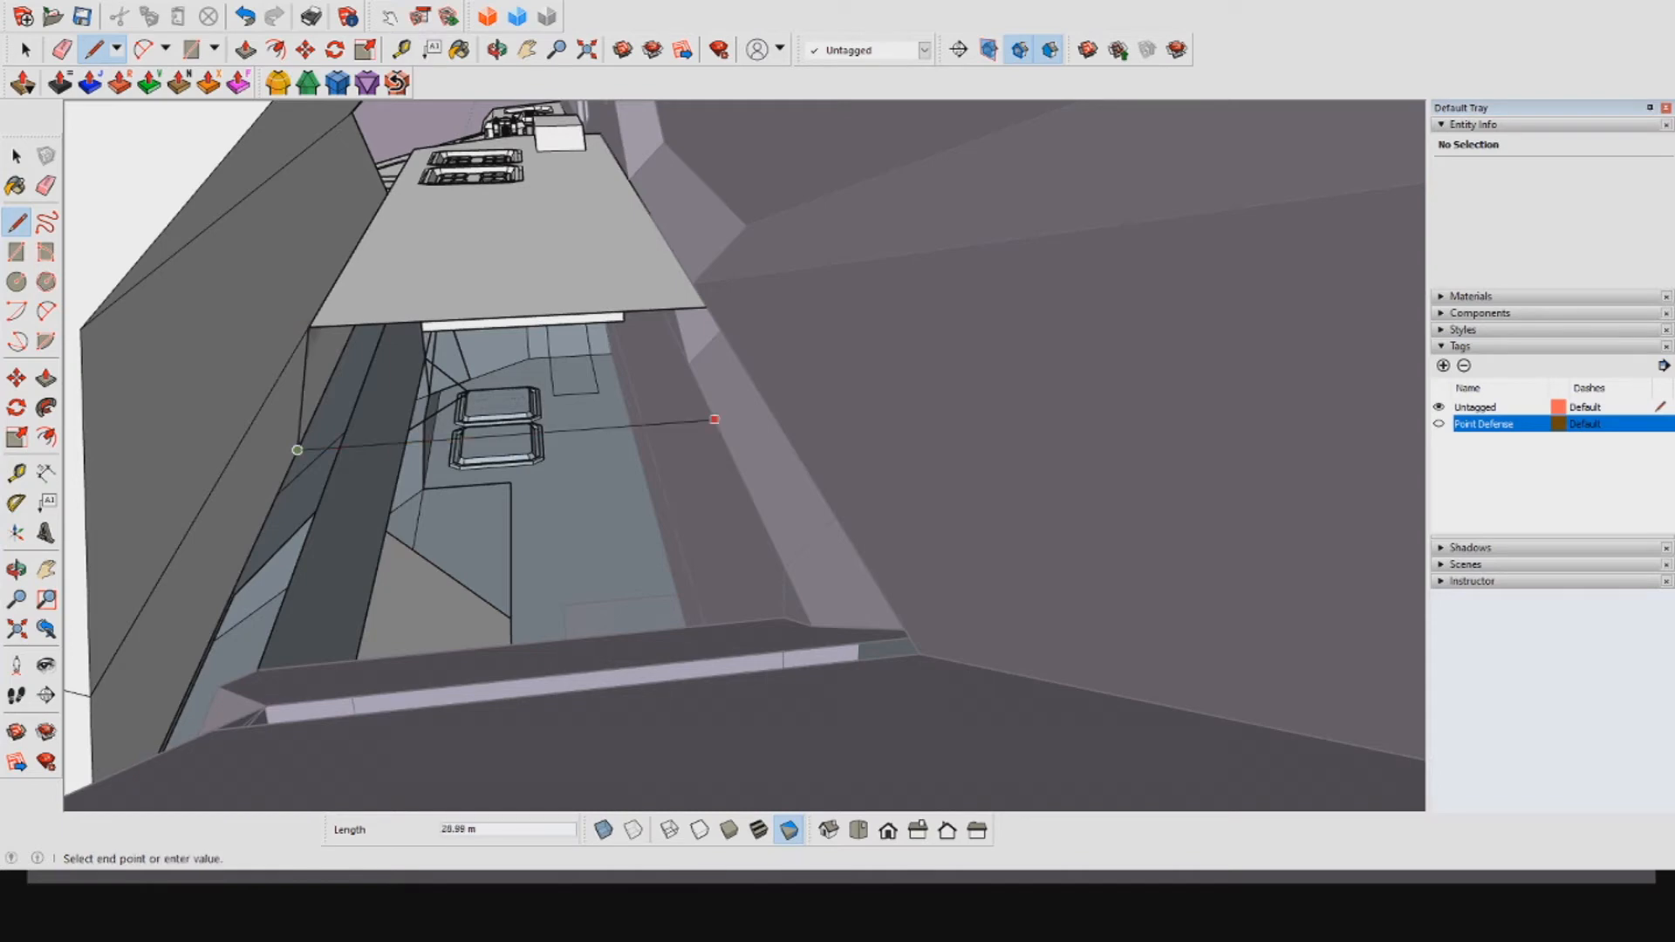
middle_click_drag(698, 425, 676, 357)
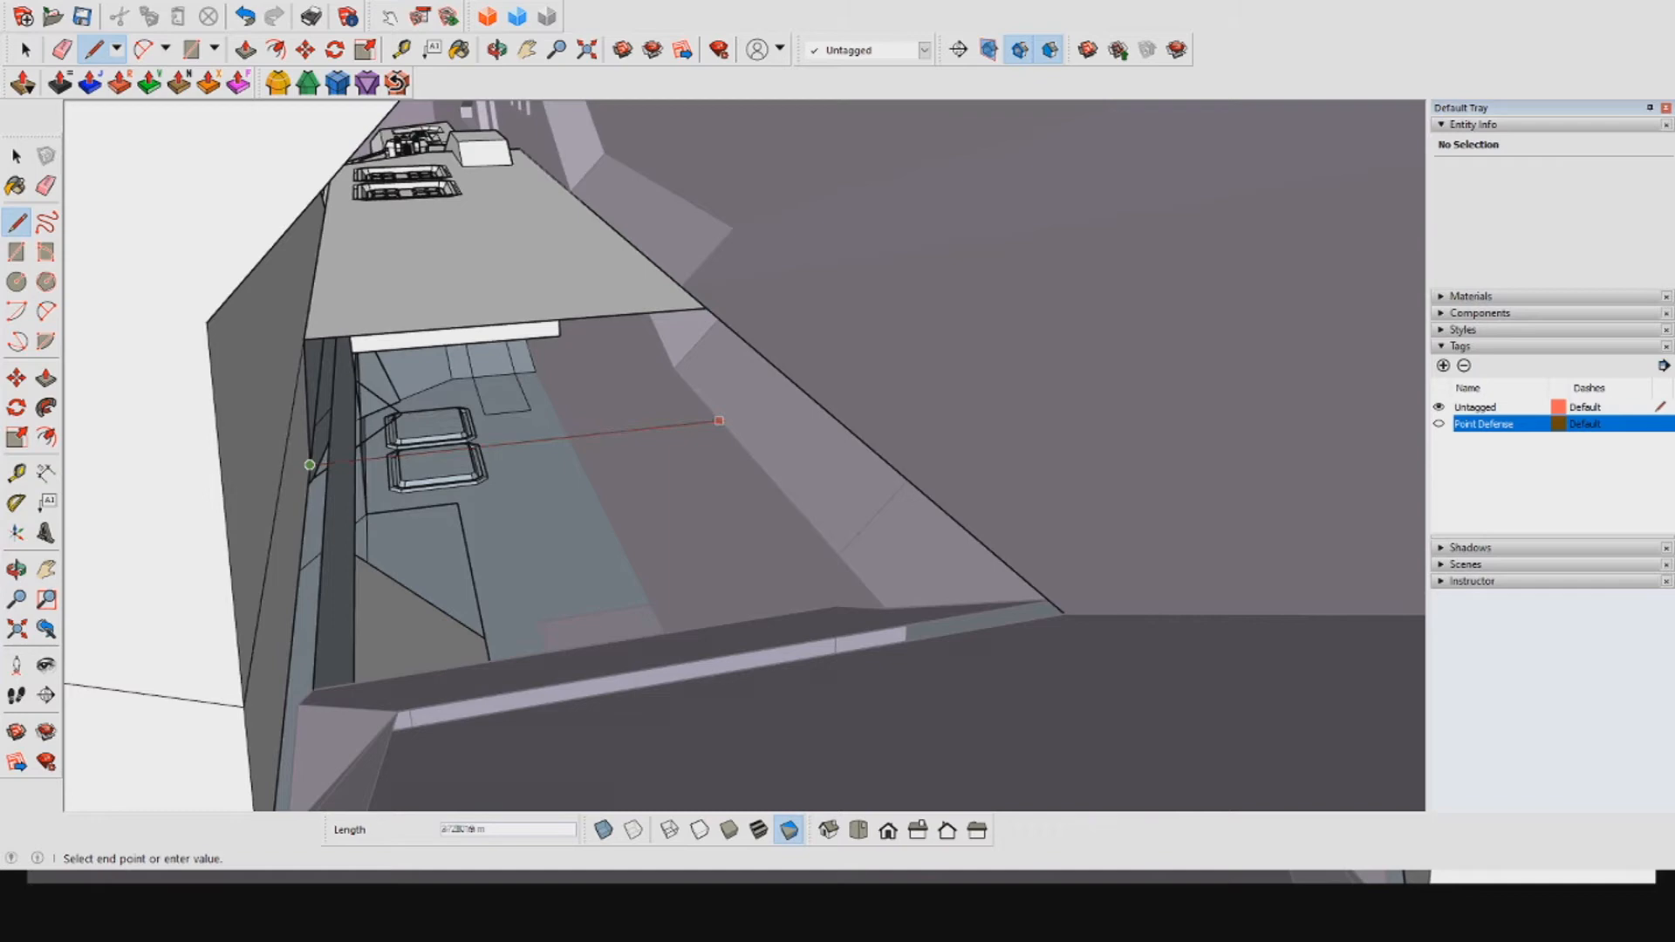
left_click(746, 419)
middle_click_drag(745, 419, 629, 370)
Step: Draw a rectangular floor face from the slanted strip's lower edge out beneath the wing
left_click(192, 50)
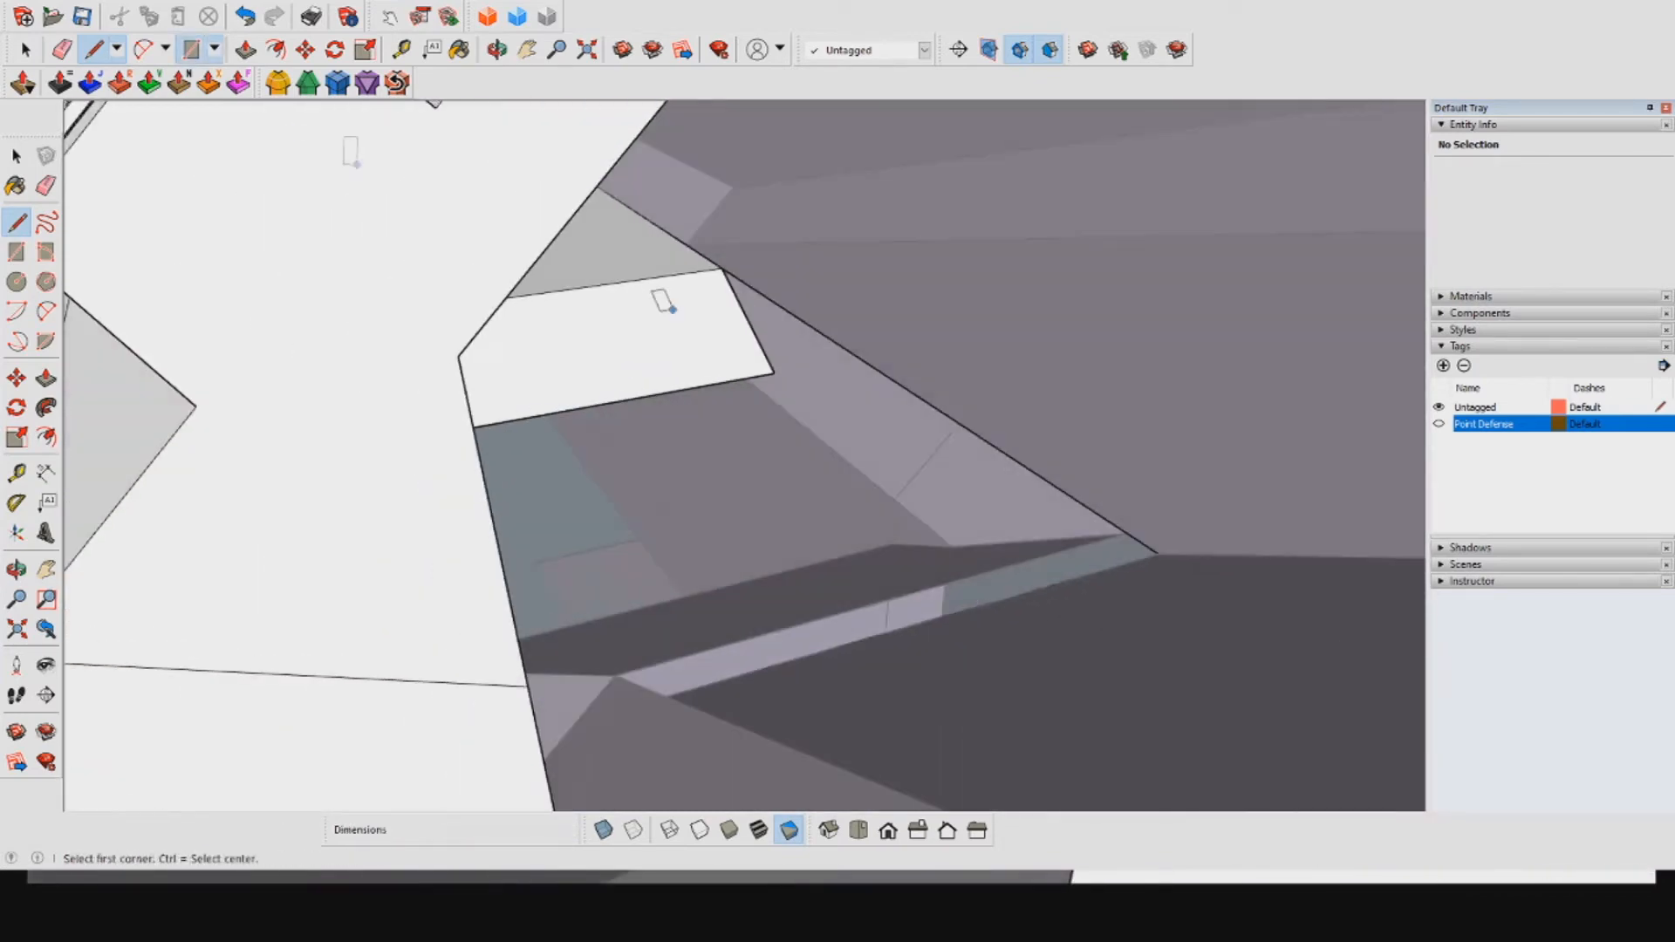
middle_click_drag(773, 370, 711, 480)
scroll(834, 416, "down", 3)
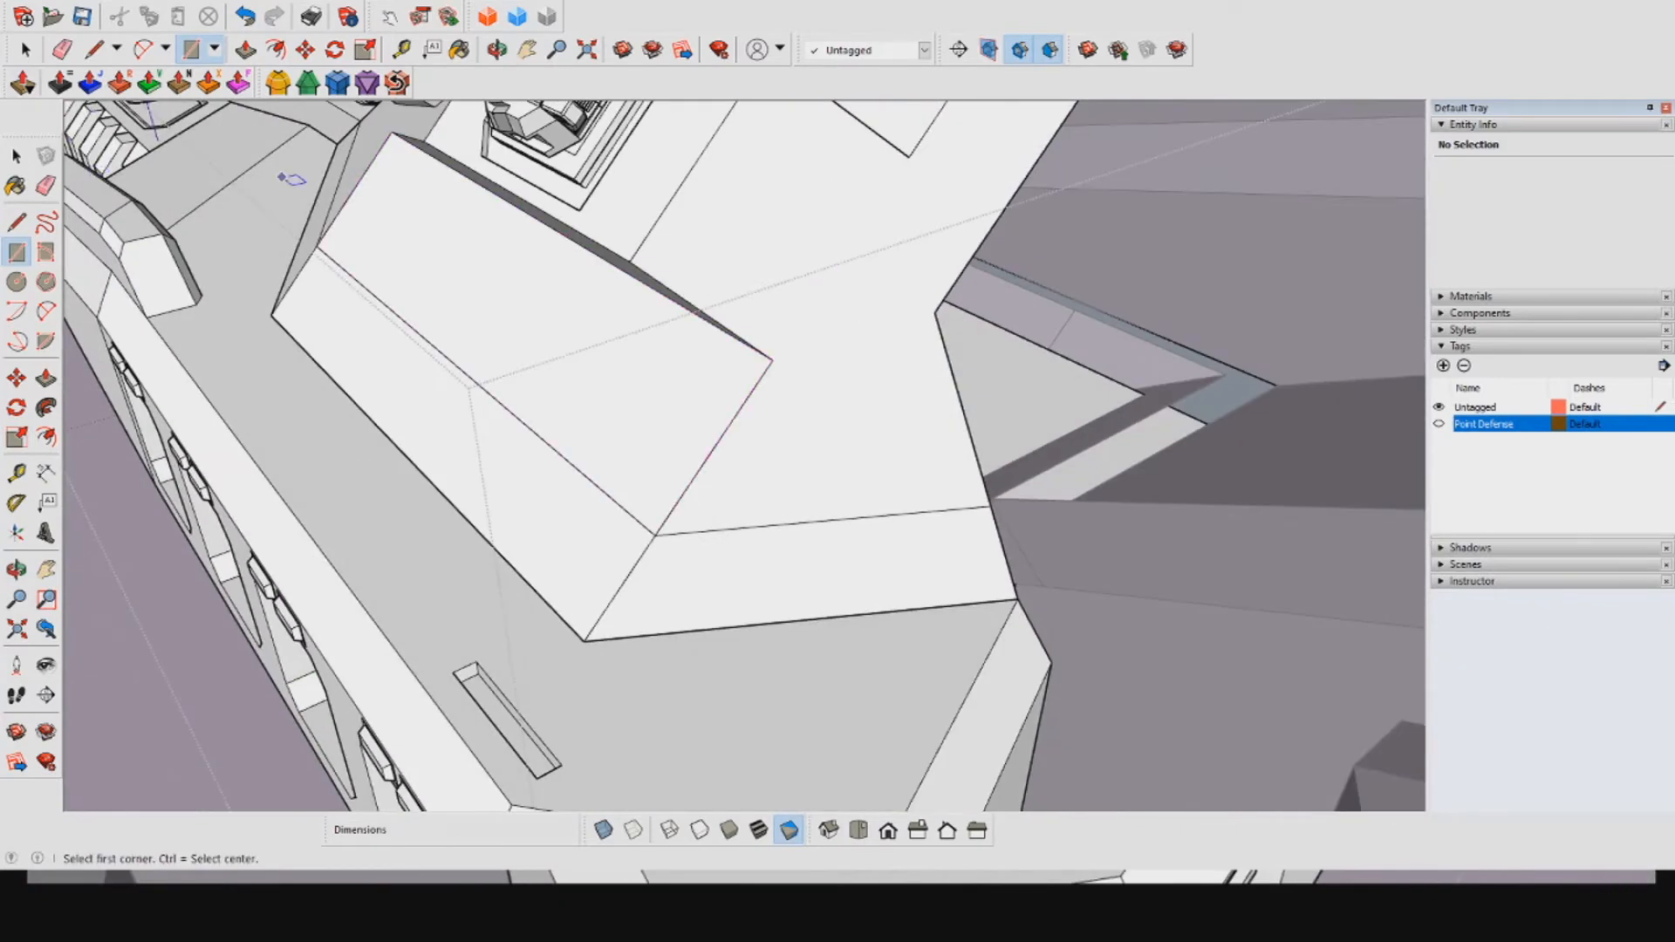
Step: Reopen the side hull group and draw a rectangle from the strip's lower corner to close the recess's long side wall
left_click(25, 50)
middle_click_drag(838, 418, 498, 436)
scroll(916, 524, "up", 3)
middle_click_drag(785, 436, 759, 401)
left_click(1004, 611)
left_click(742, 506)
double_click(698, 488)
left_click(188, 50)
left_click(758, 402)
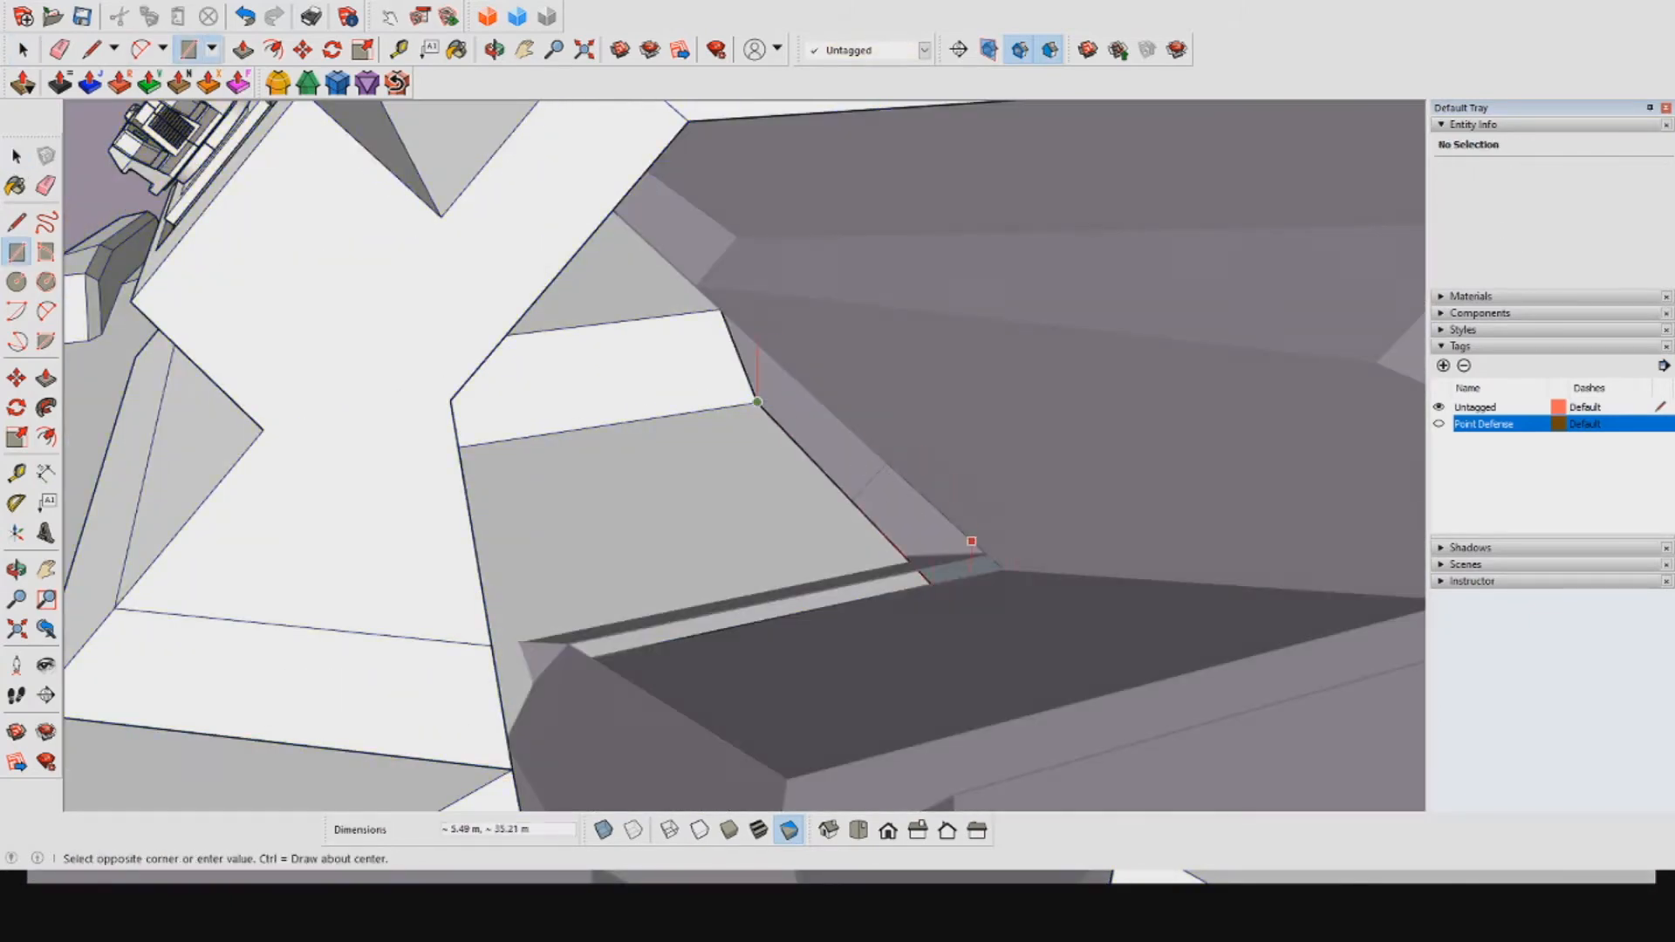
scroll(759, 410, "up", 3)
left_click(1033, 473)
middle_click_drag(1030, 476, 820, 475)
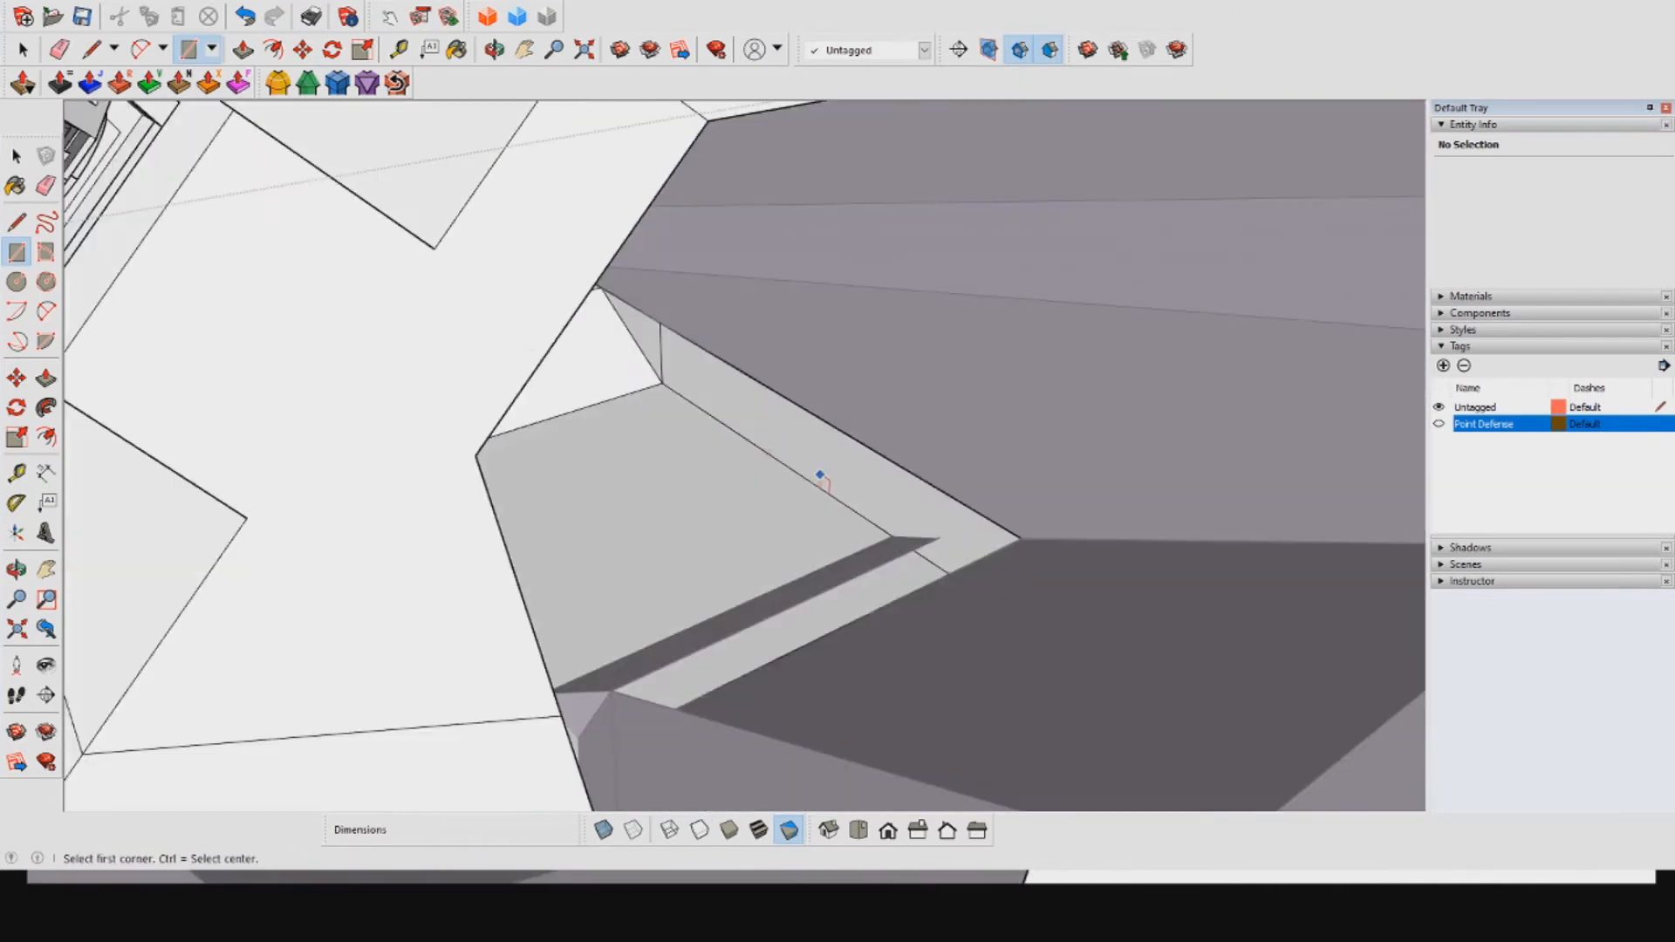
Step: Delete the slanted strip's long upper edge and its leftover side edge at the end of the recess
left_click(60, 49)
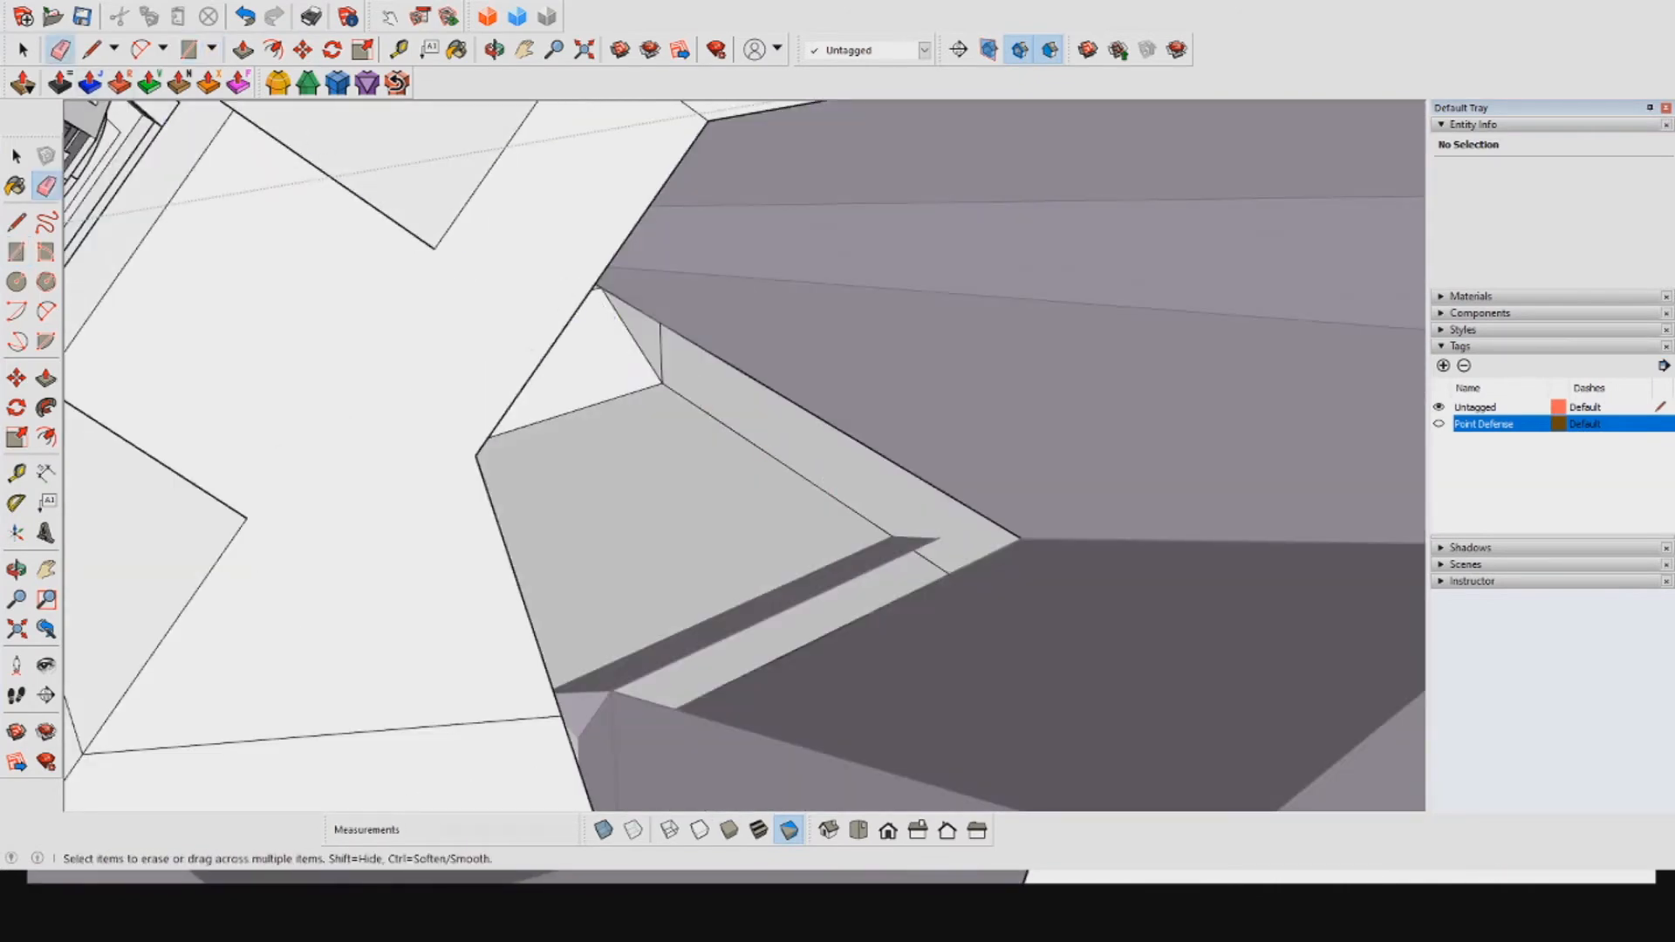
scroll(657, 382, "up", 4)
middle_click_drag(657, 382, 633, 279)
scroll(628, 284, "down", 5)
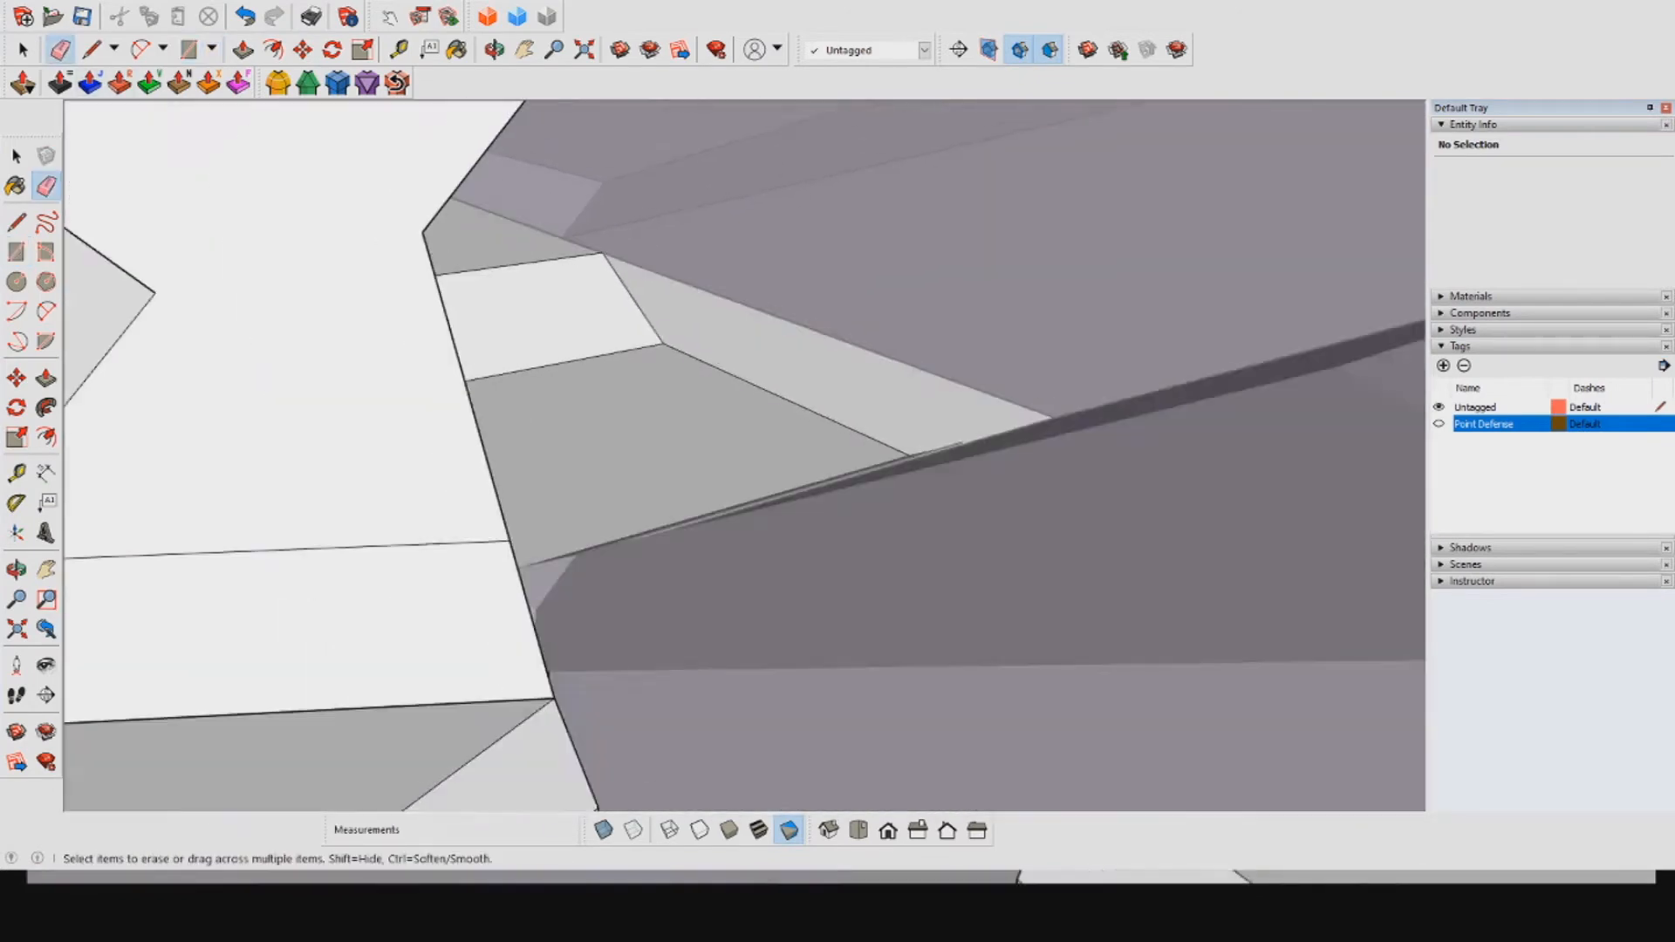
scroll(741, 454, "down", 5)
mouse_move(681, 419)
middle_mouse_down()
mouse_move(750, 436)
mouse_move(856, 419)
mouse_move(994, 437)
mouse_move(1047, 471)
middle_mouse_up()
scroll(873, 393, "up", 4)
scroll(881, 301, "up", 5)
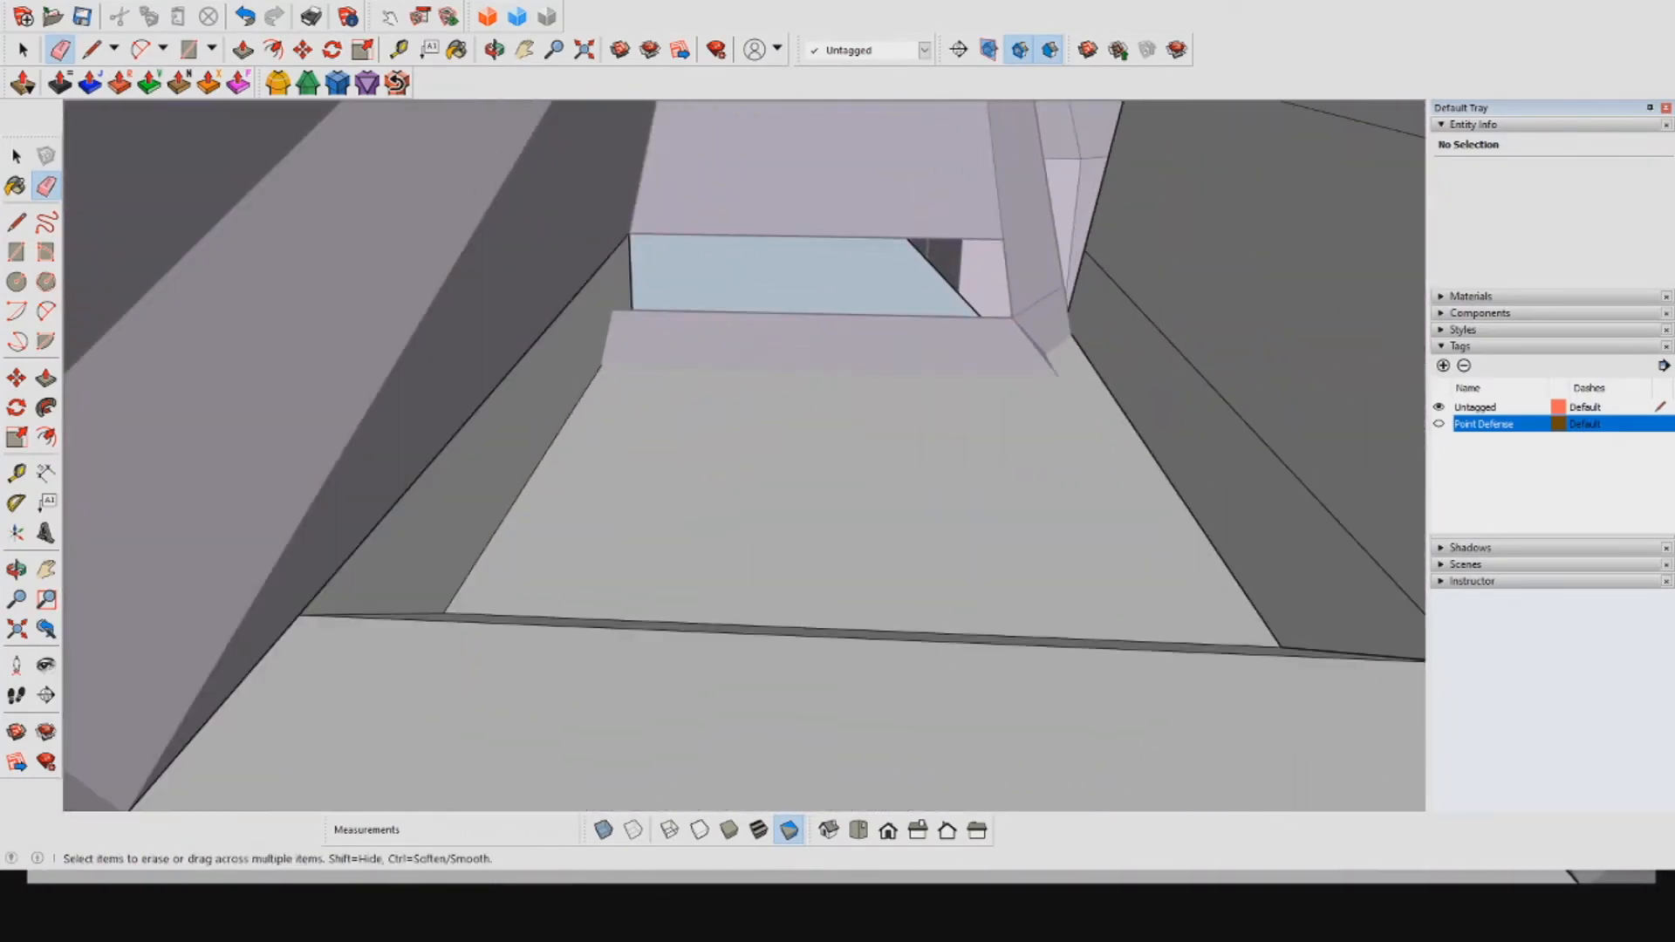
left_click(24, 49)
left_click(1004, 332)
scroll(1003, 331, "up", 2)
left_click(965, 315)
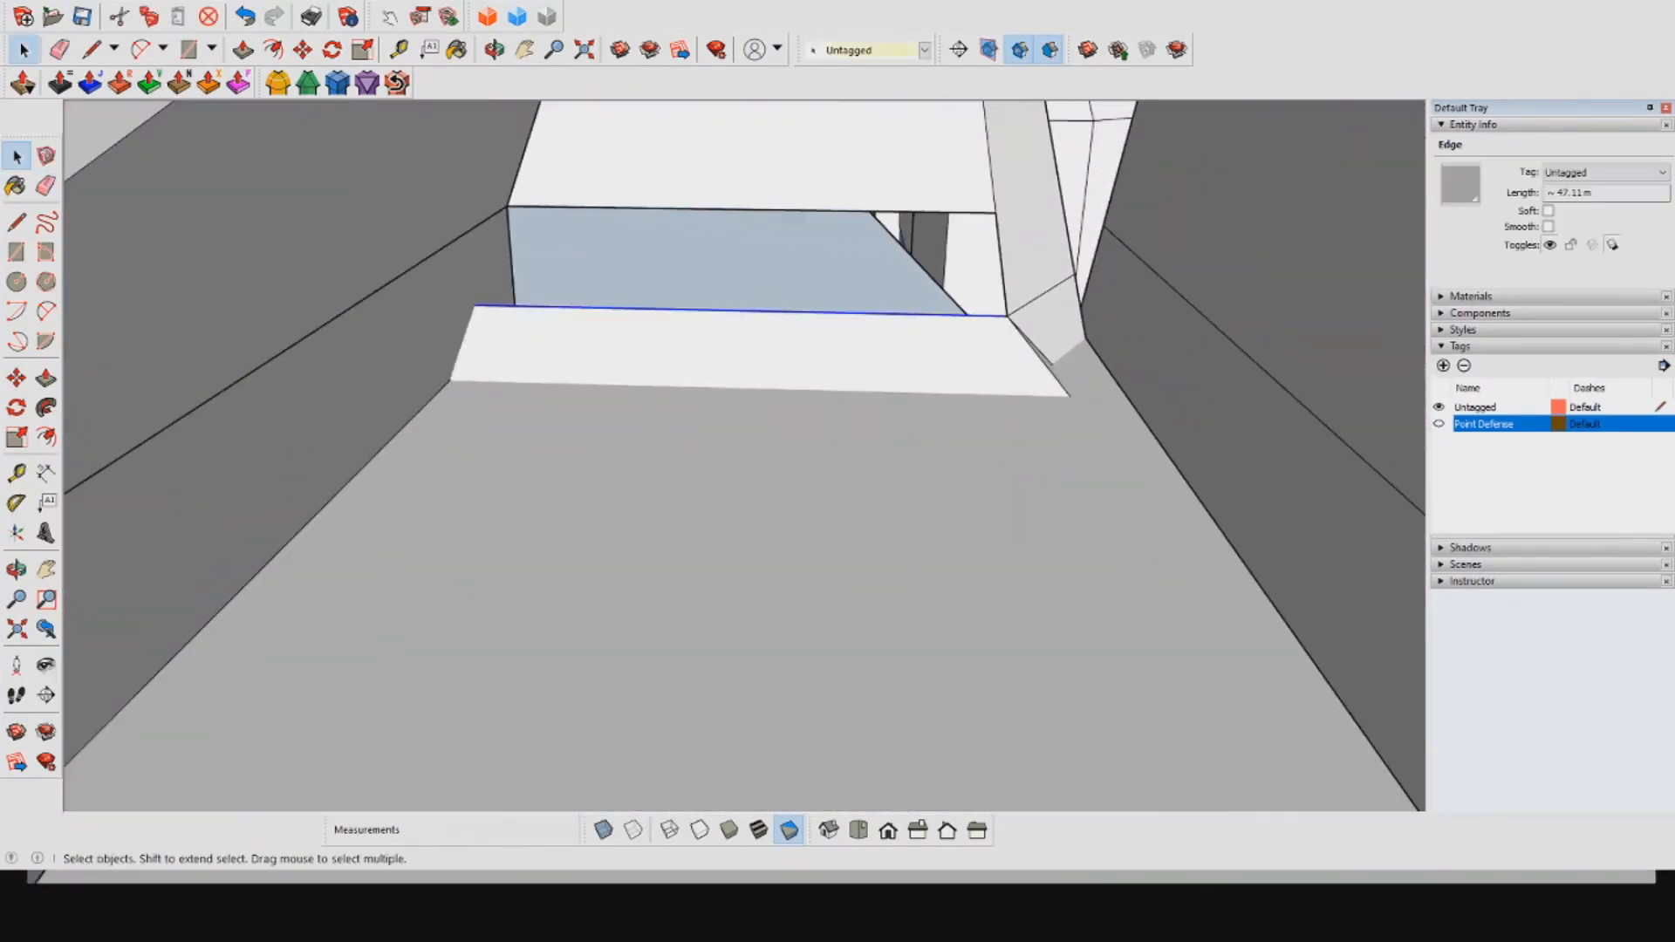
key("Delete")
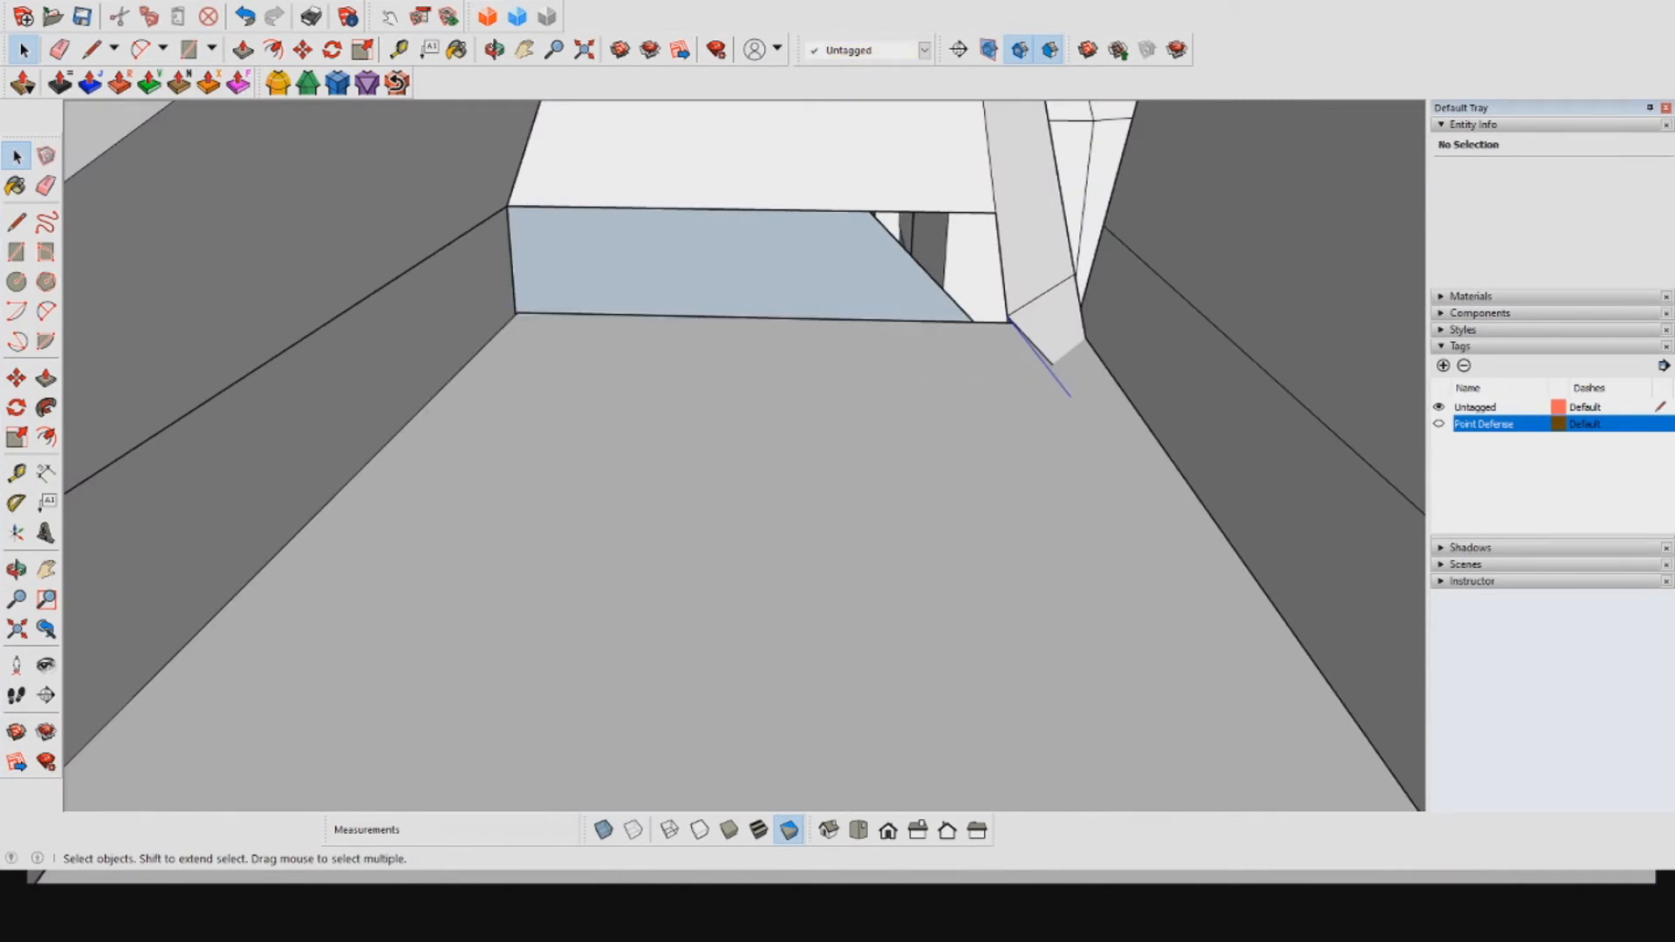
left_click(785, 161)
middle_click_drag(785, 161, 788, 209)
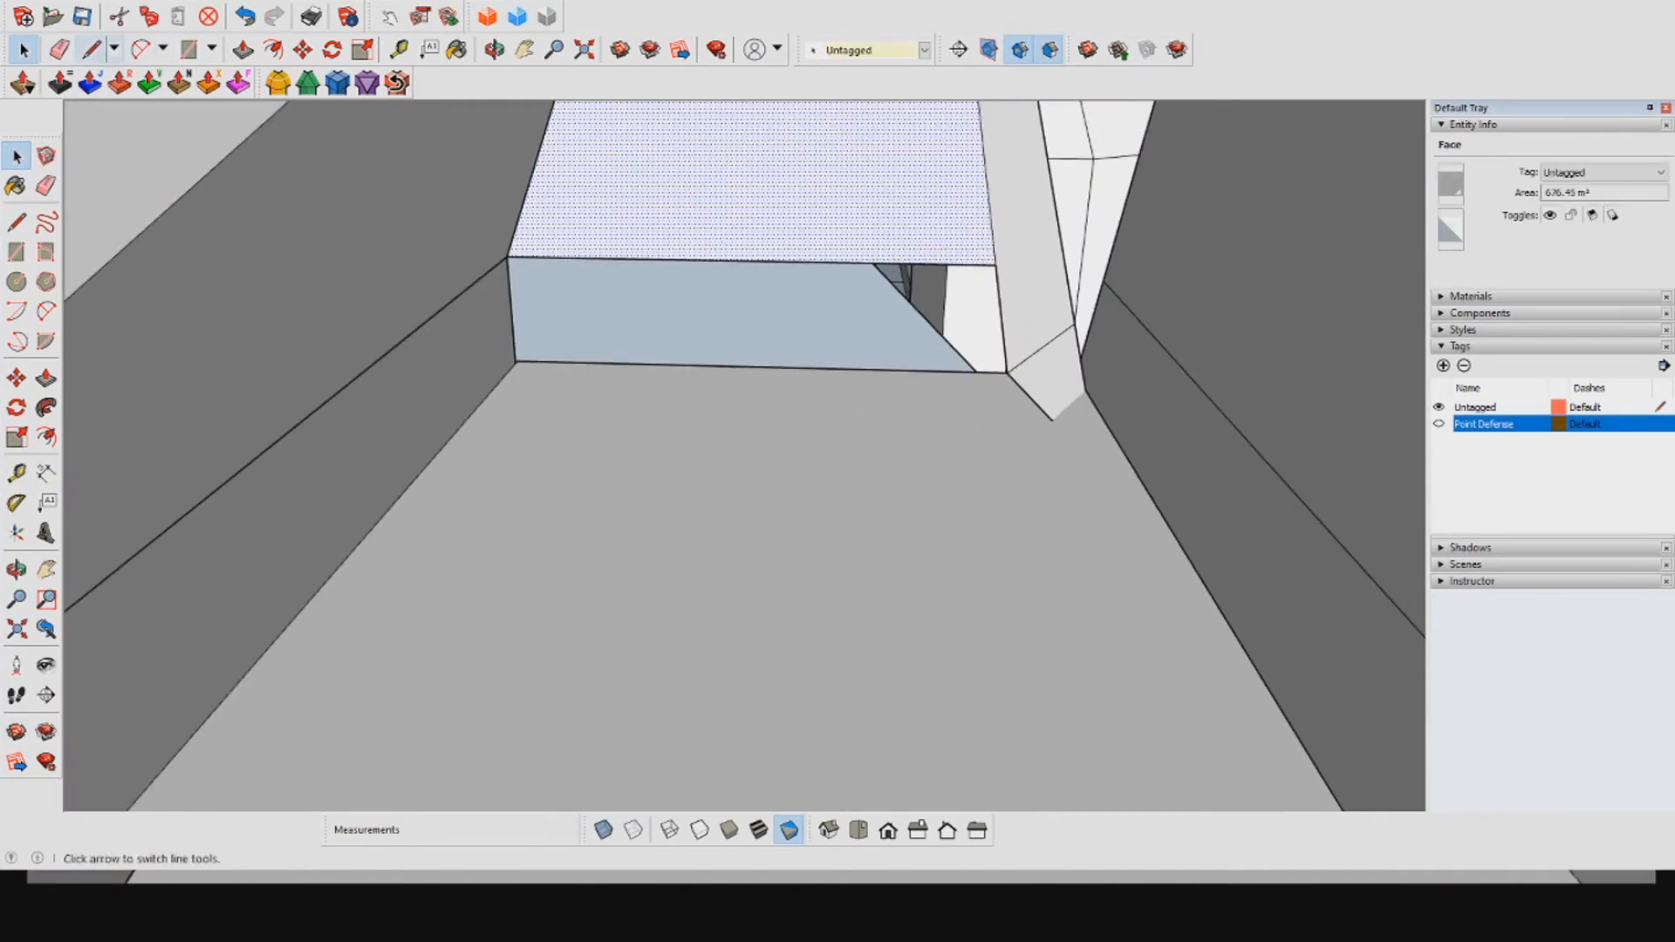
left_click(92, 50)
middle_click_drag(541, 367, 597, 123)
left_click(597, 121)
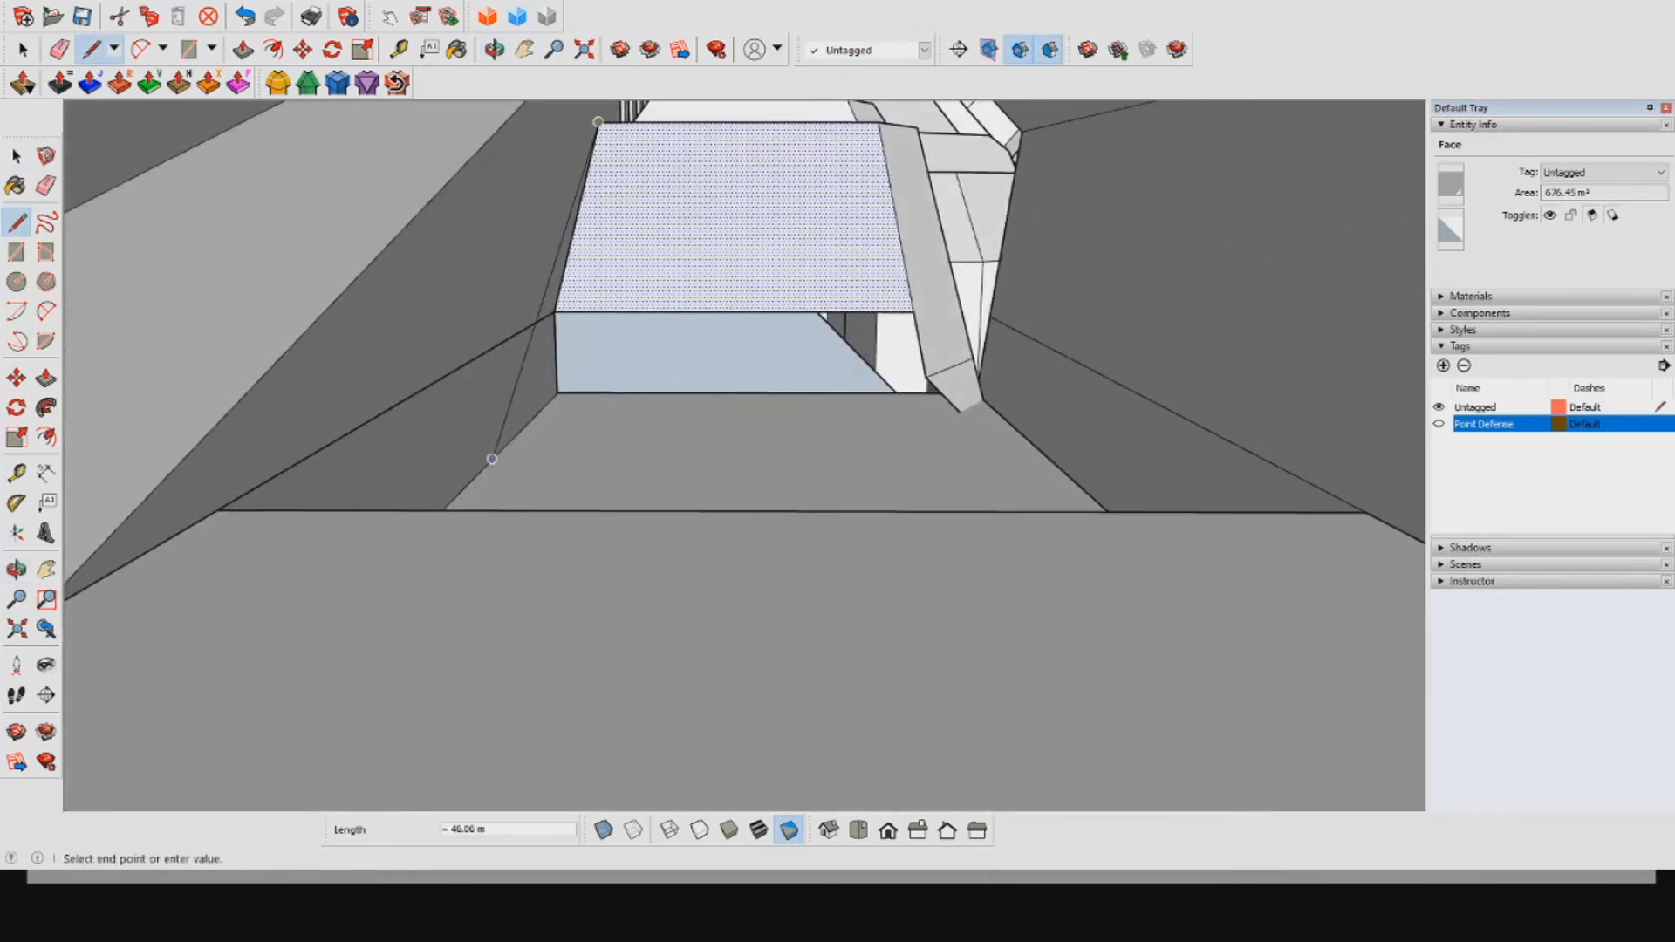
middle_click_drag(513, 418, 506, 234)
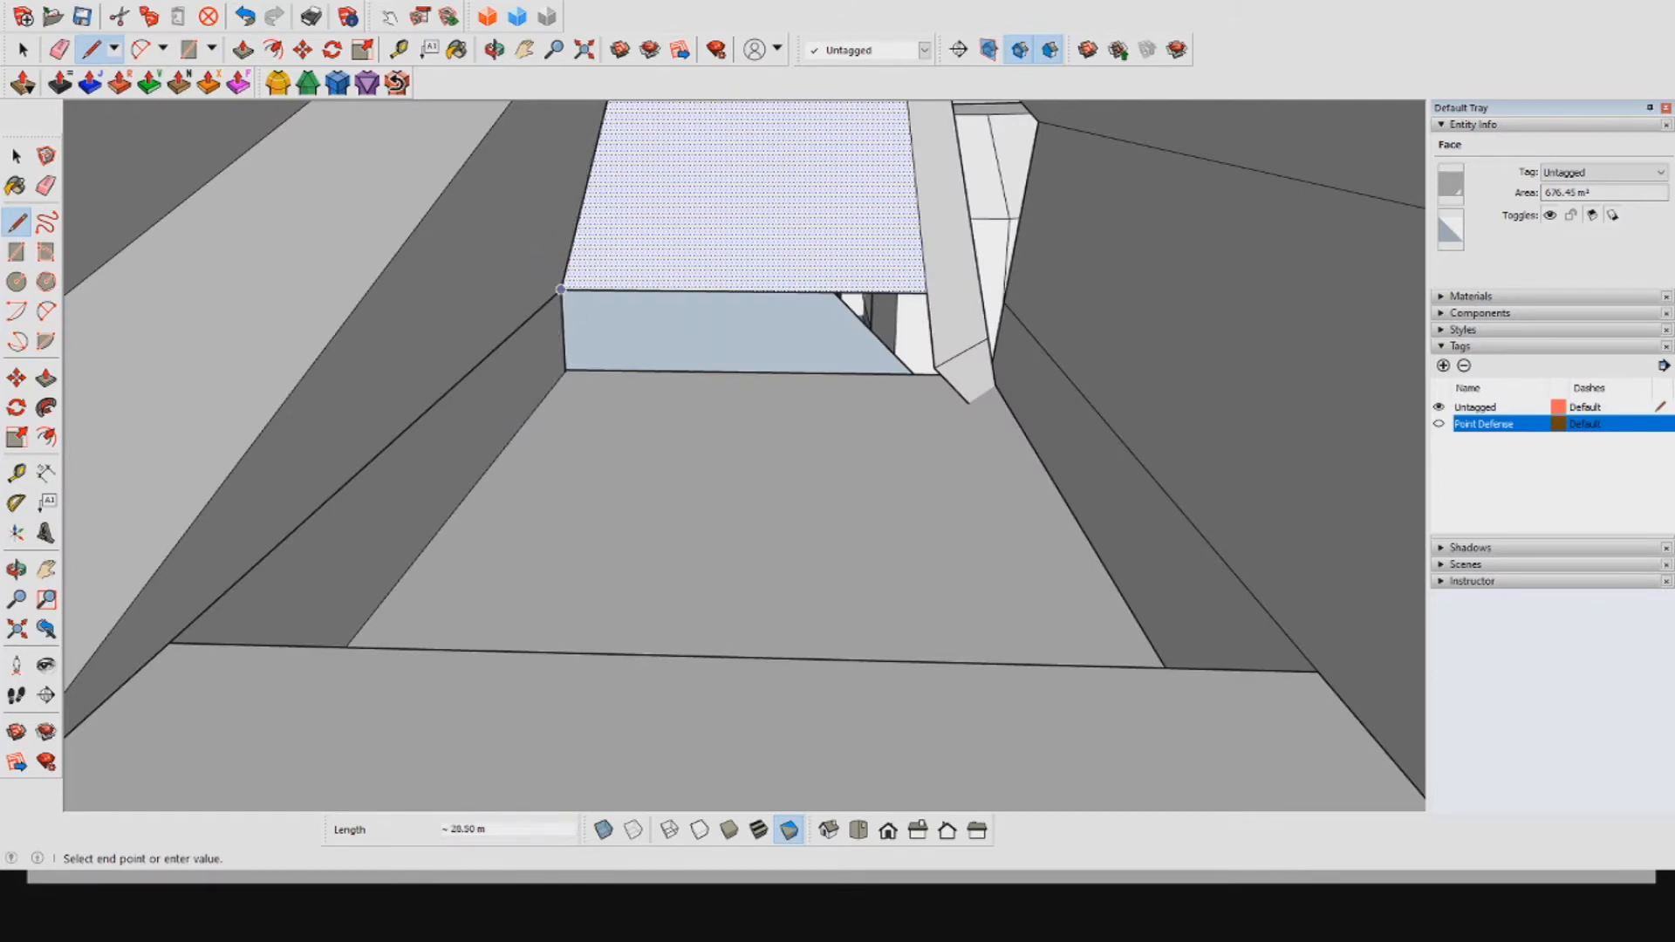
key("space")
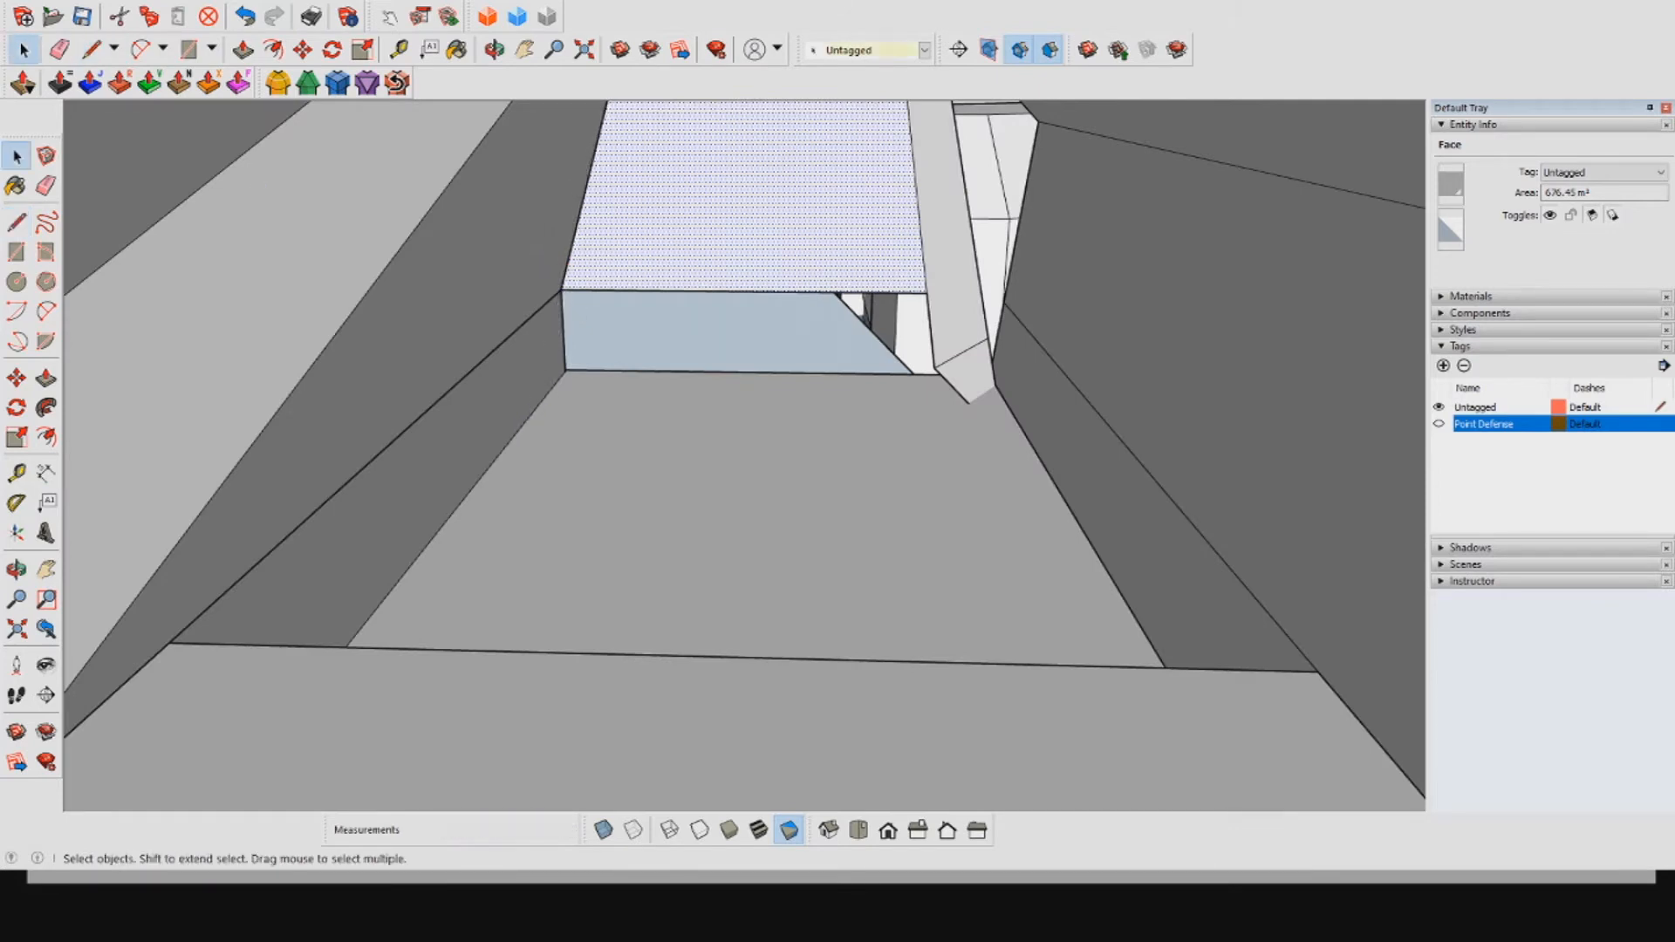
left_click(951, 262)
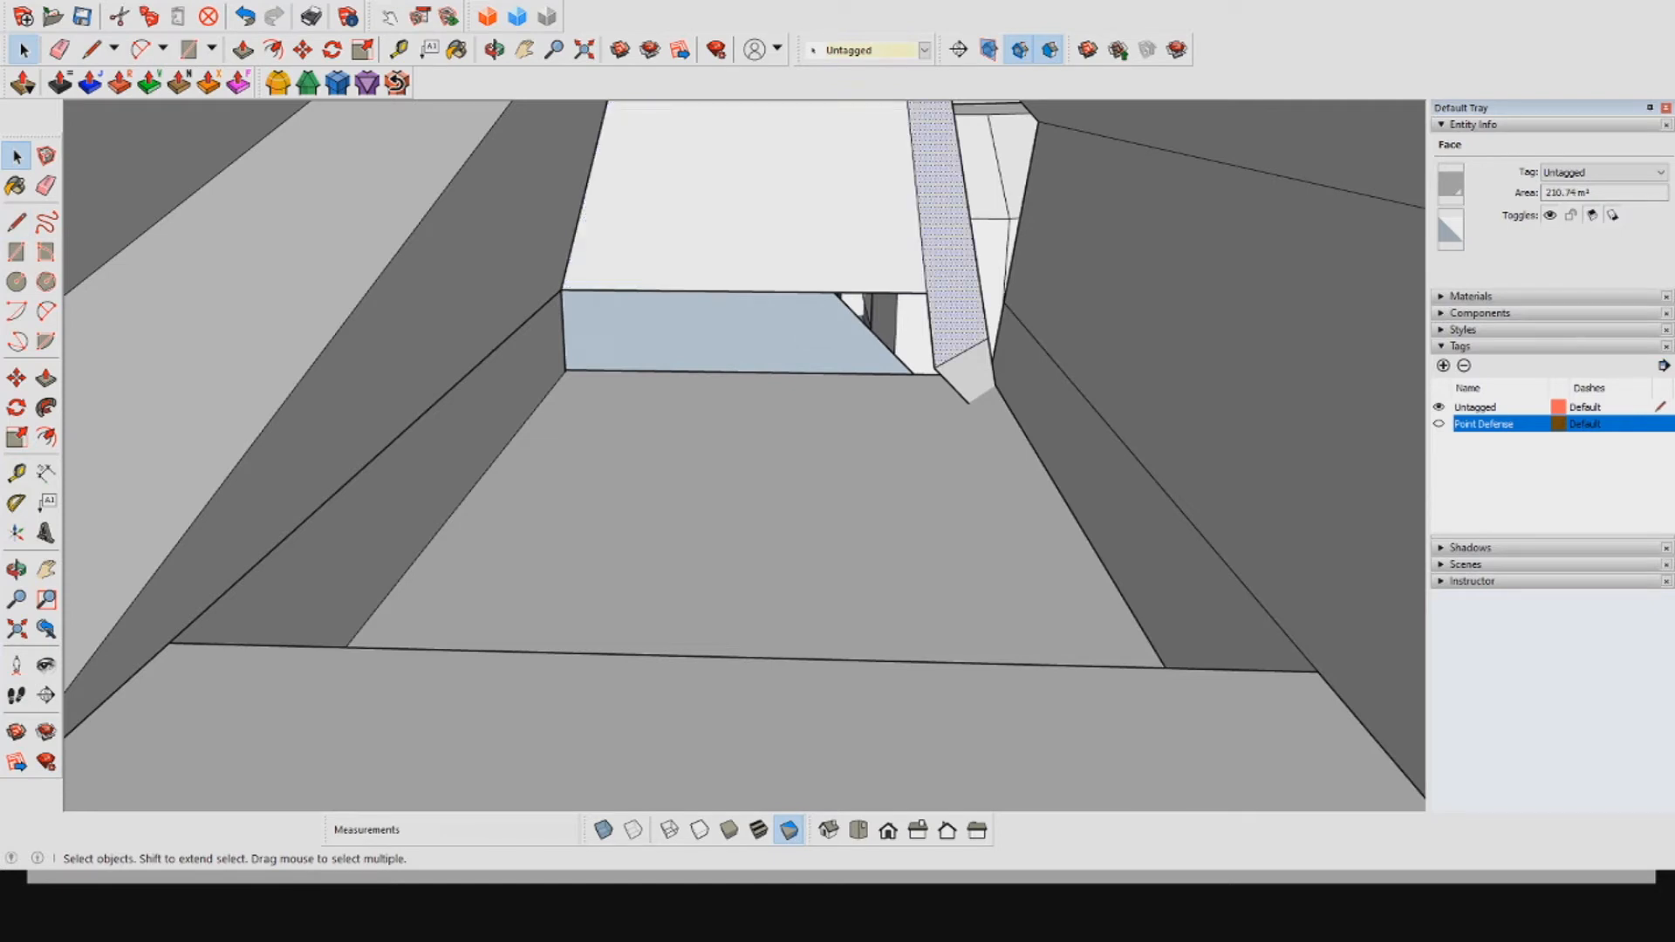
key("l")
mouse_move(898, 209)
middle_mouse_down()
mouse_move(873, 262)
mouse_move(874, 194)
middle_mouse_up()
left_click(881, 111)
middle_click_drag(910, 454, 978, 478)
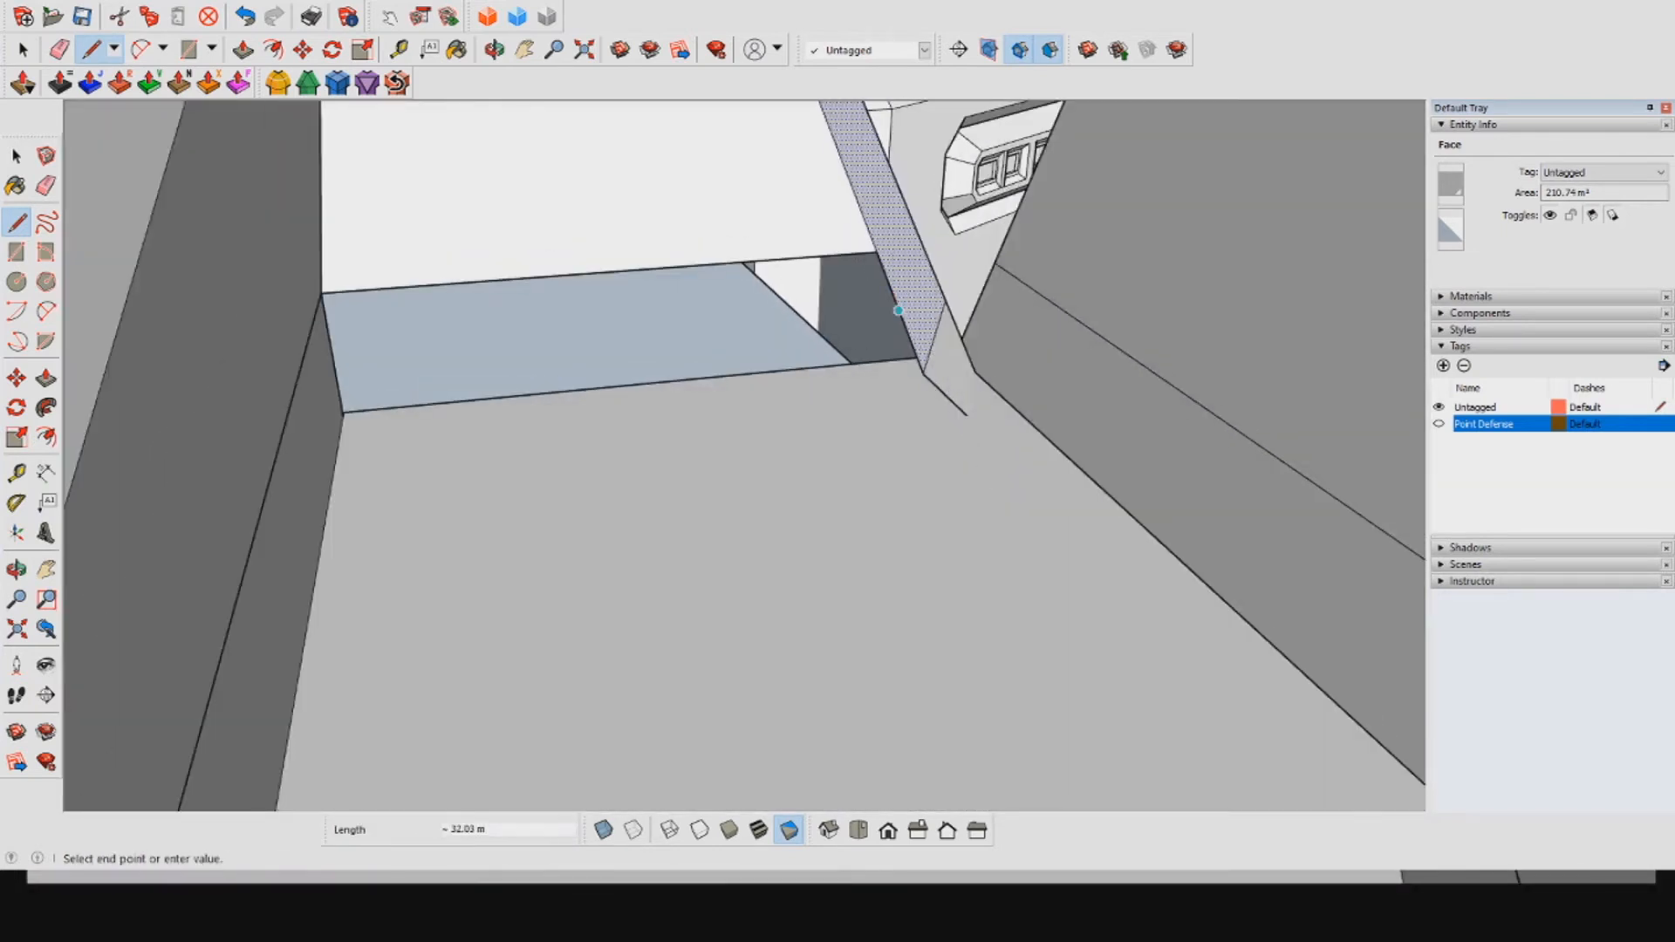
key("space")
Step: Copy the short slanted edge beside the narrow sloped face end to end, extending its line down to the floor
left_click(899, 310)
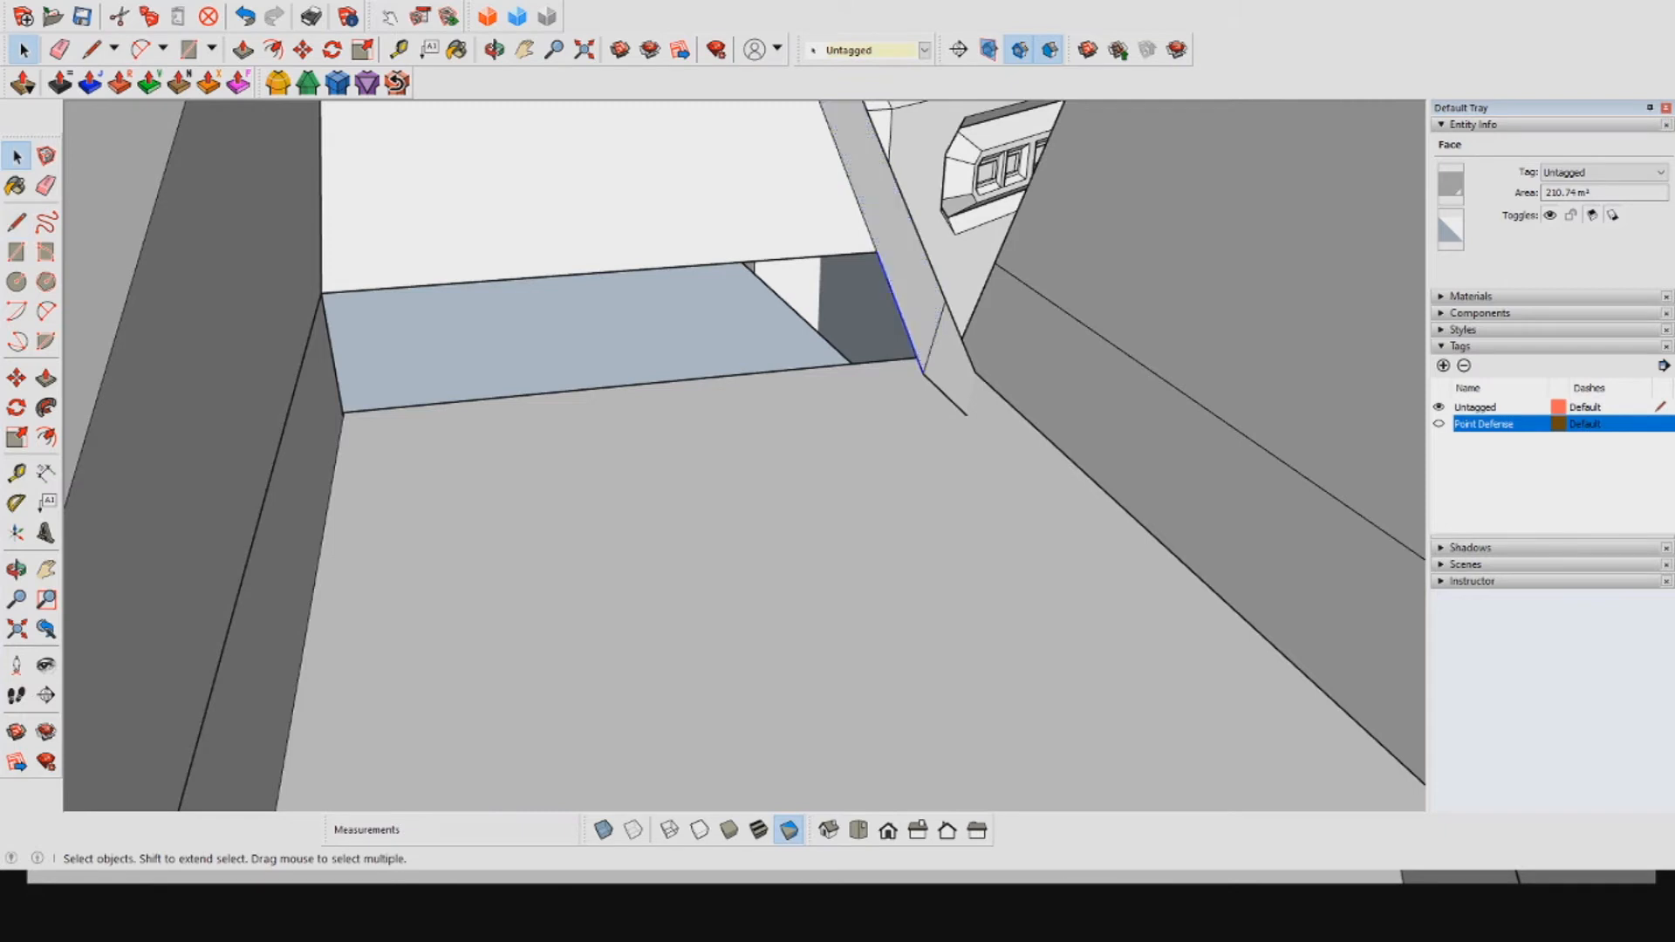
key("m")
left_click(877, 253)
key("ctrl")
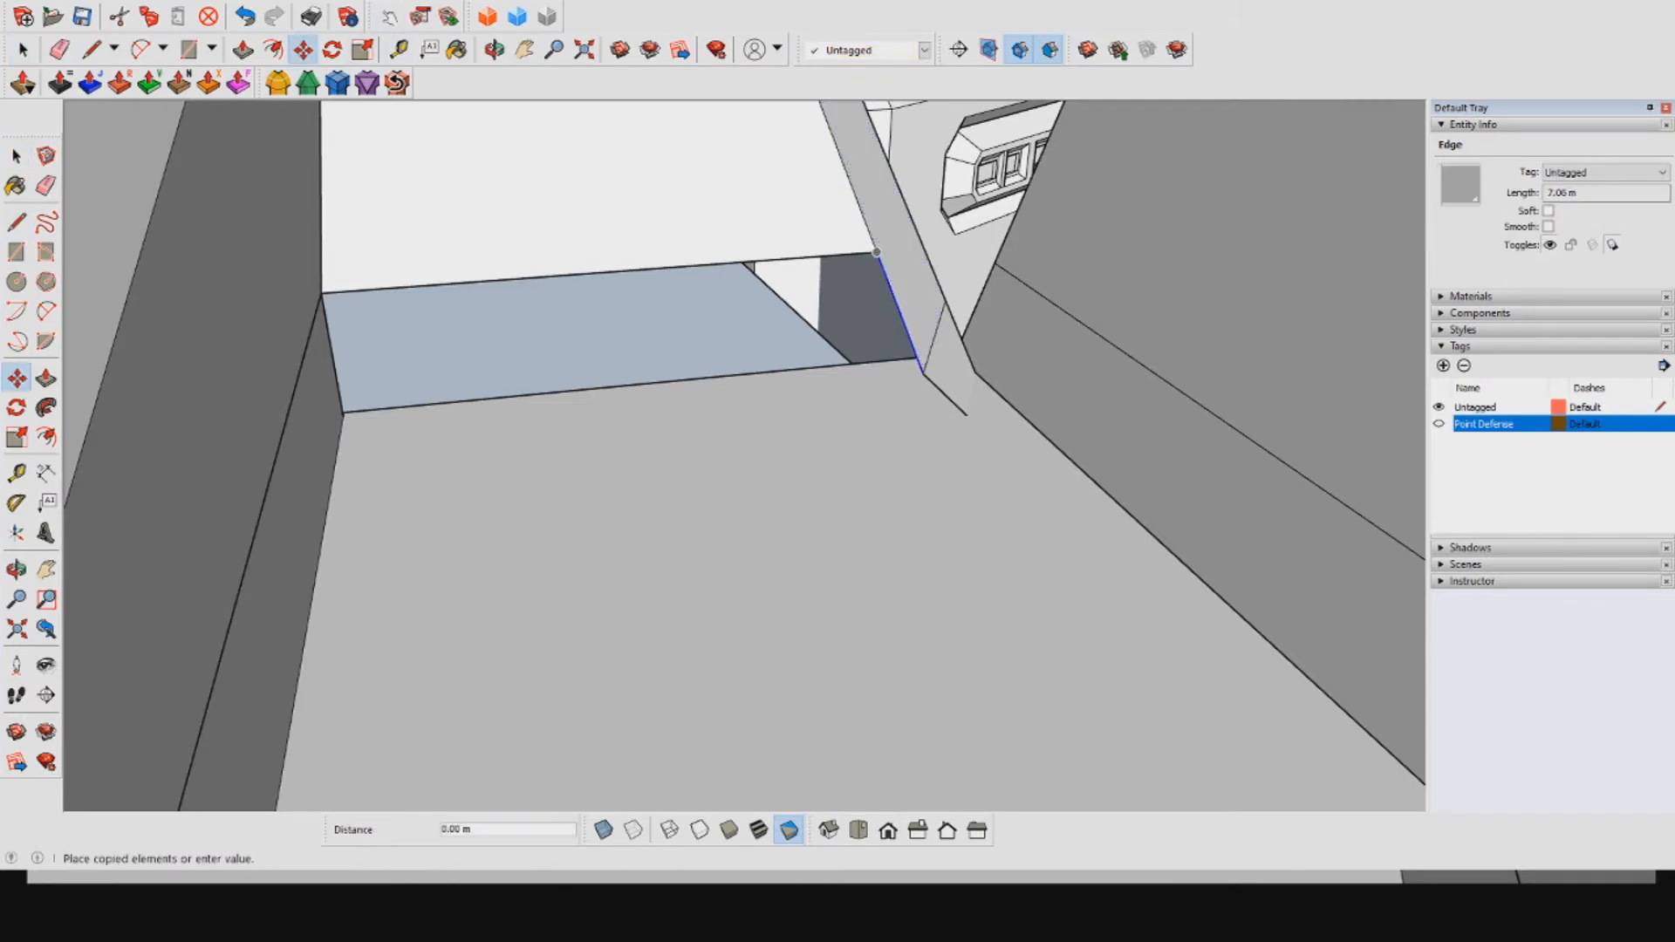
left_click(924, 374)
Step: Draw lines from the copied edge's lower end across to the side wall and up to its corner, closing the opening
left_click(91, 50)
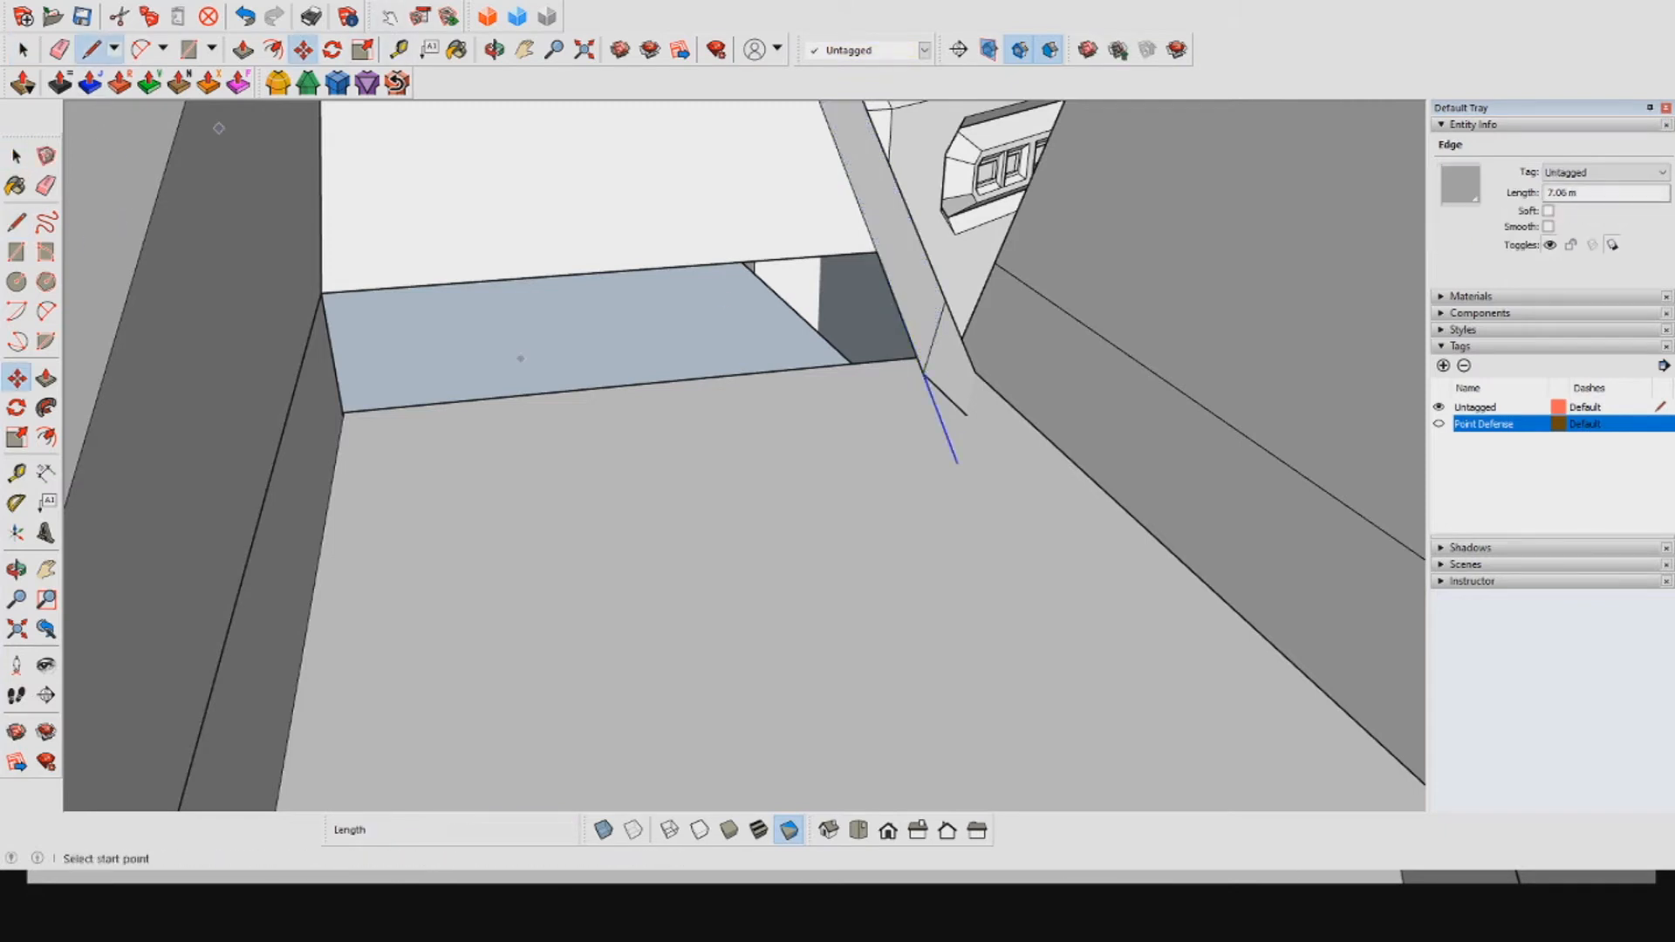
left_click(956, 462)
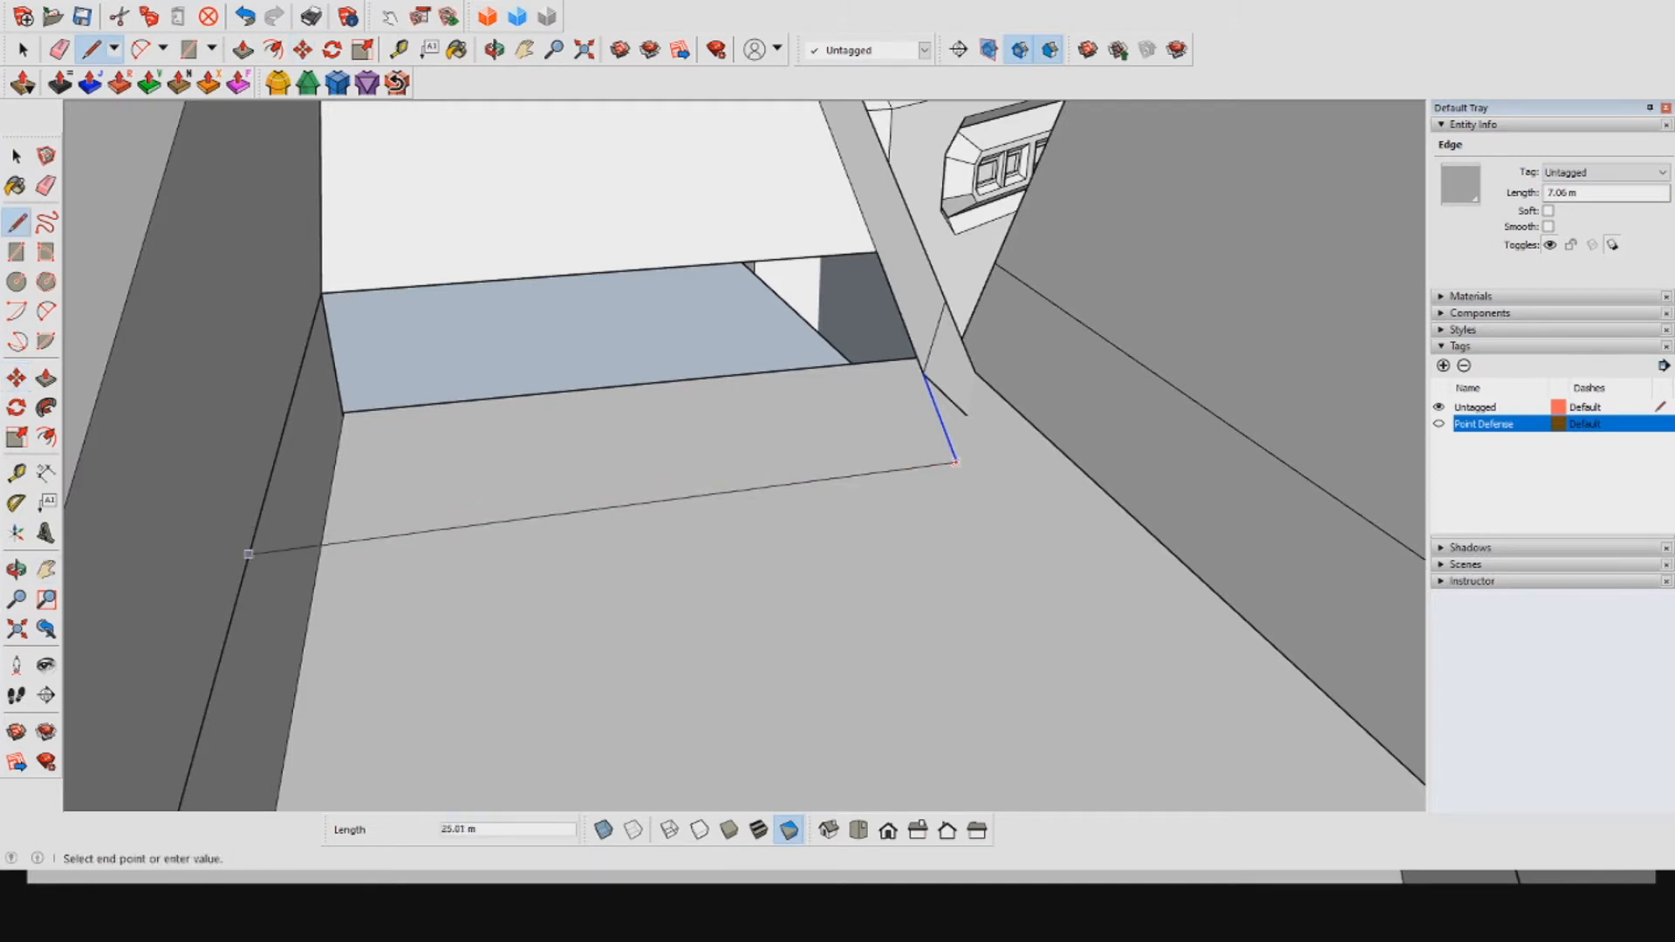
left_click(322, 537)
left_click(324, 273)
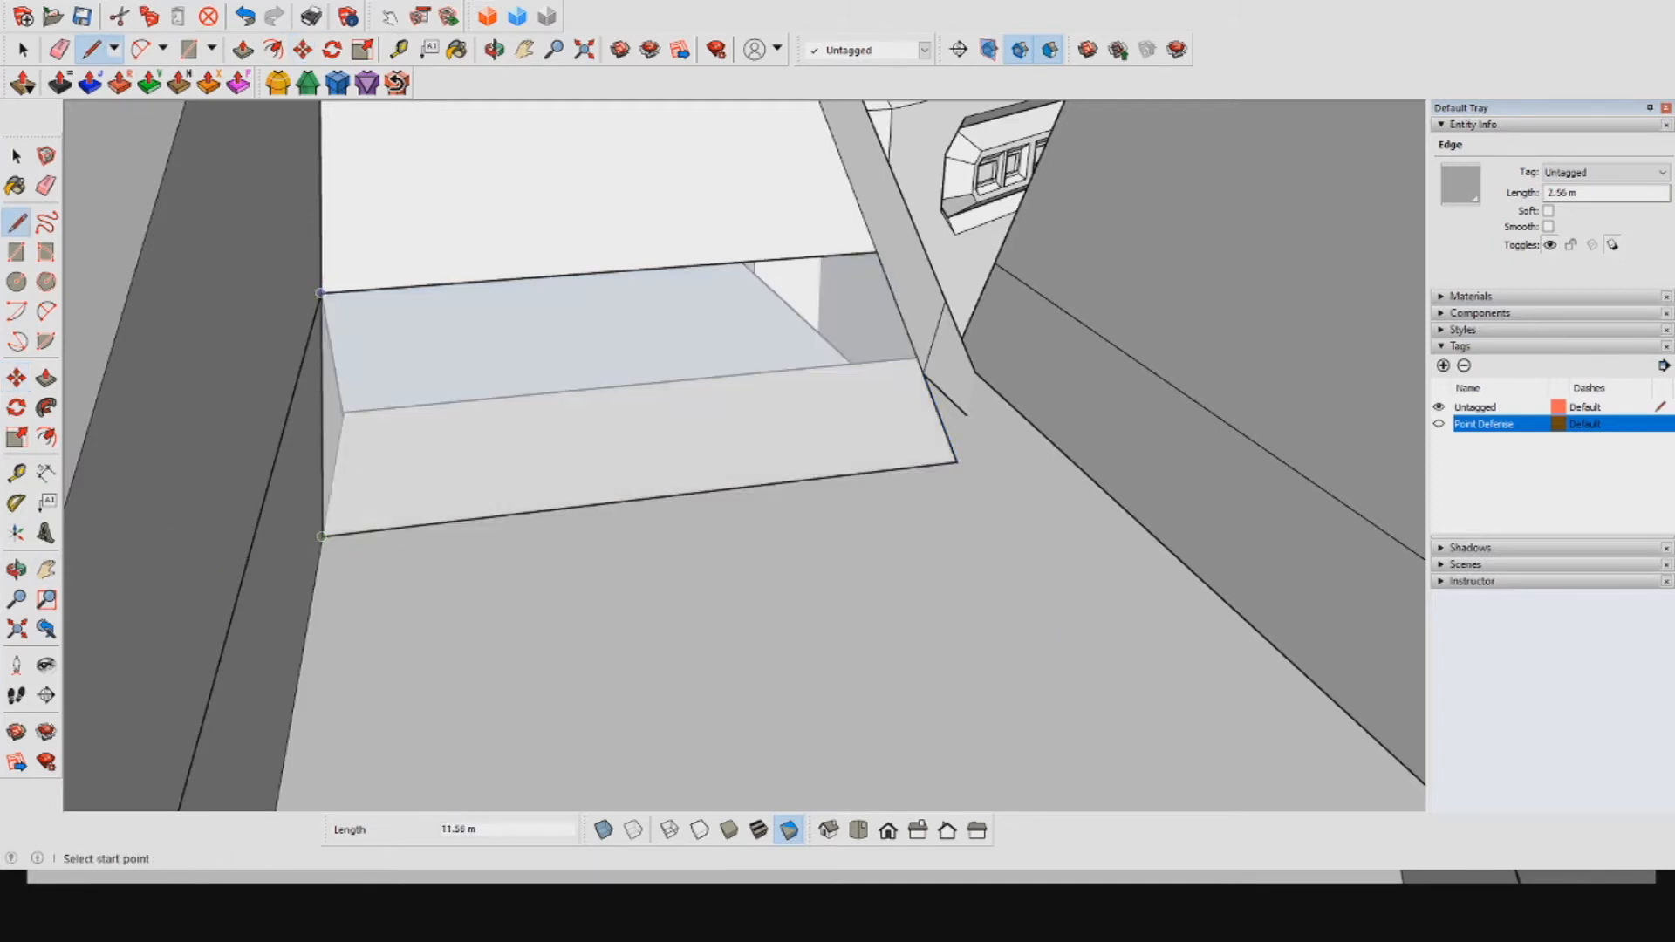
key("space")
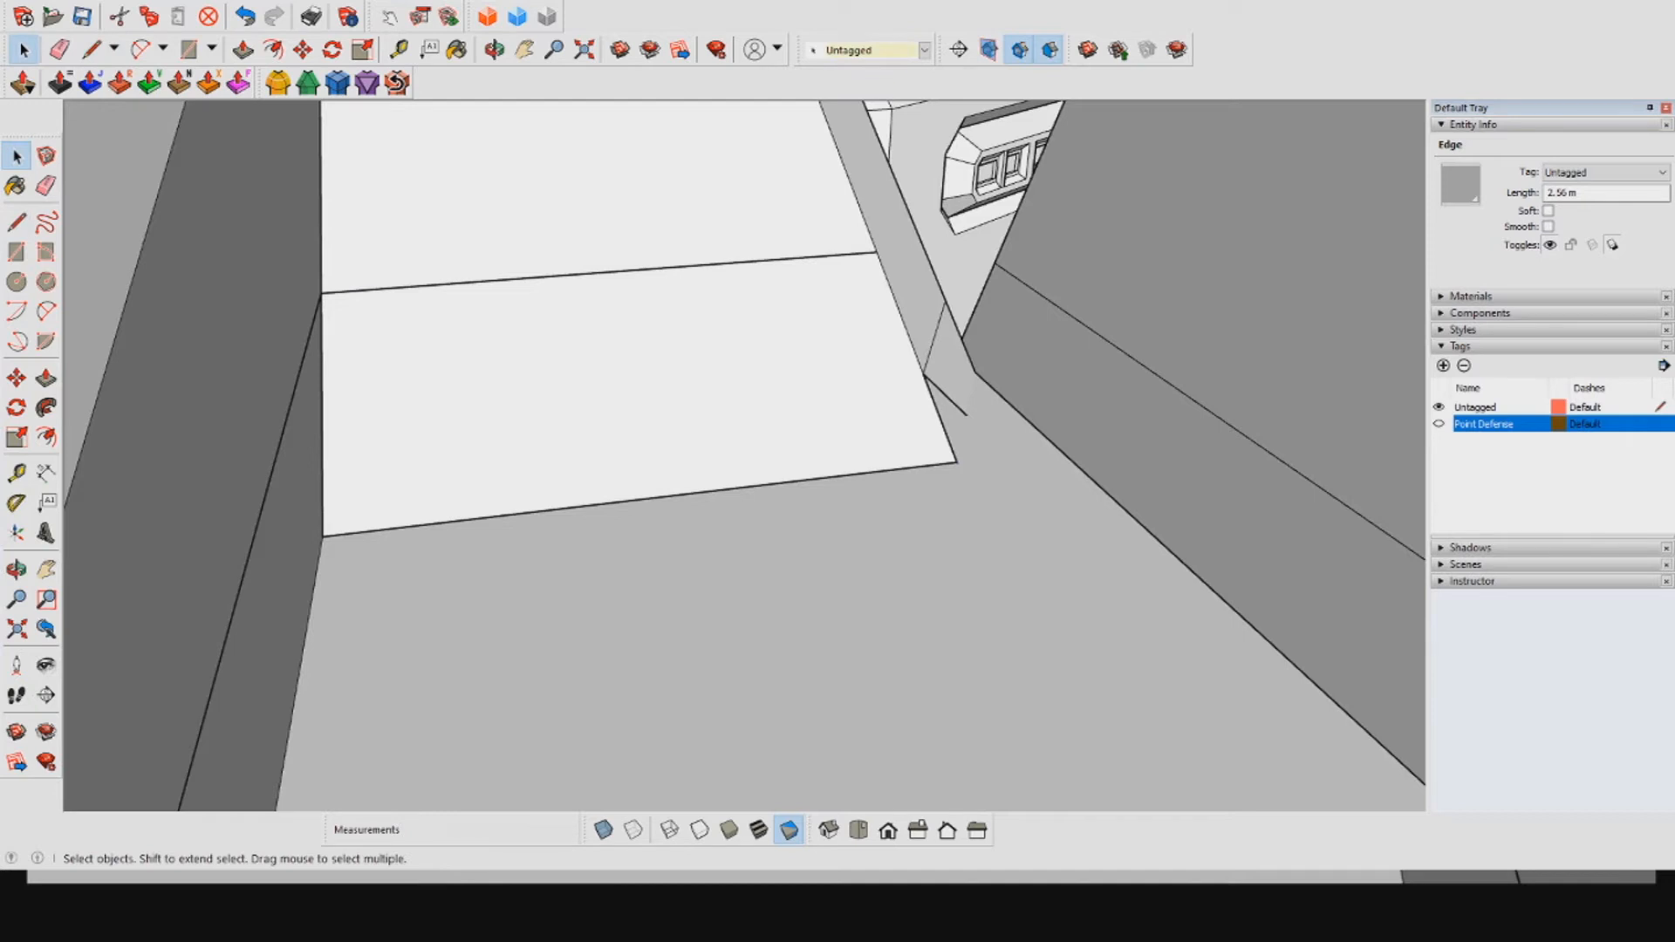
Step: Delete both edge segments between the new sloped face and the face above it to merge them
middle_click_drag(860, 419, 663, 410)
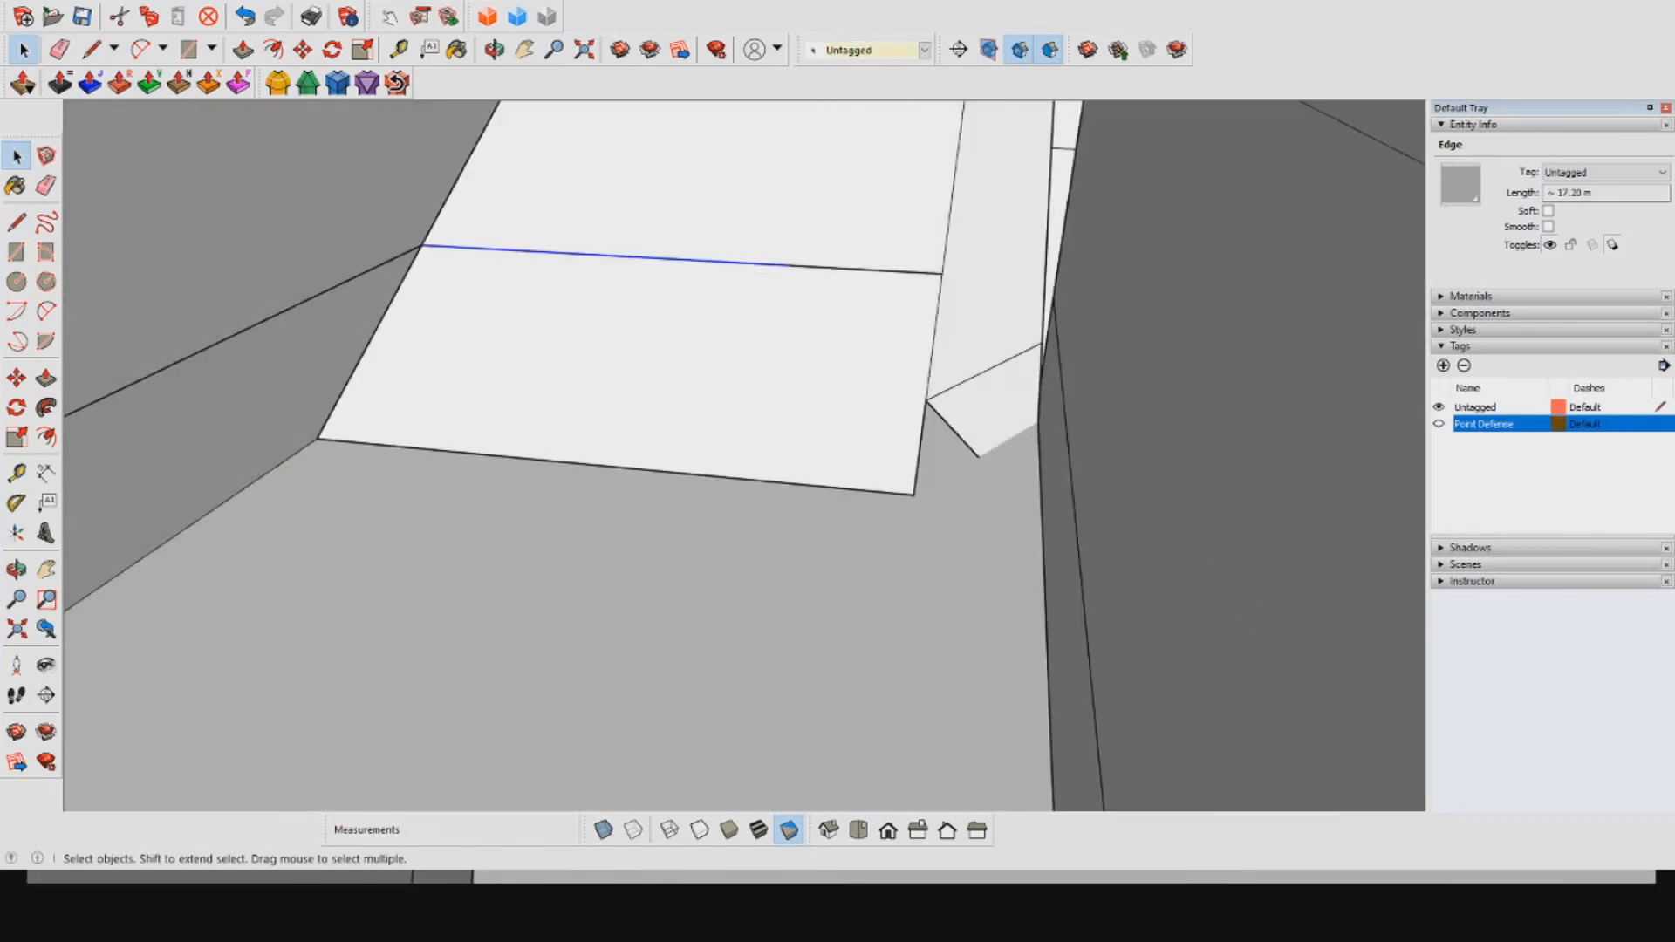
key("Delete")
left_click(556, 253)
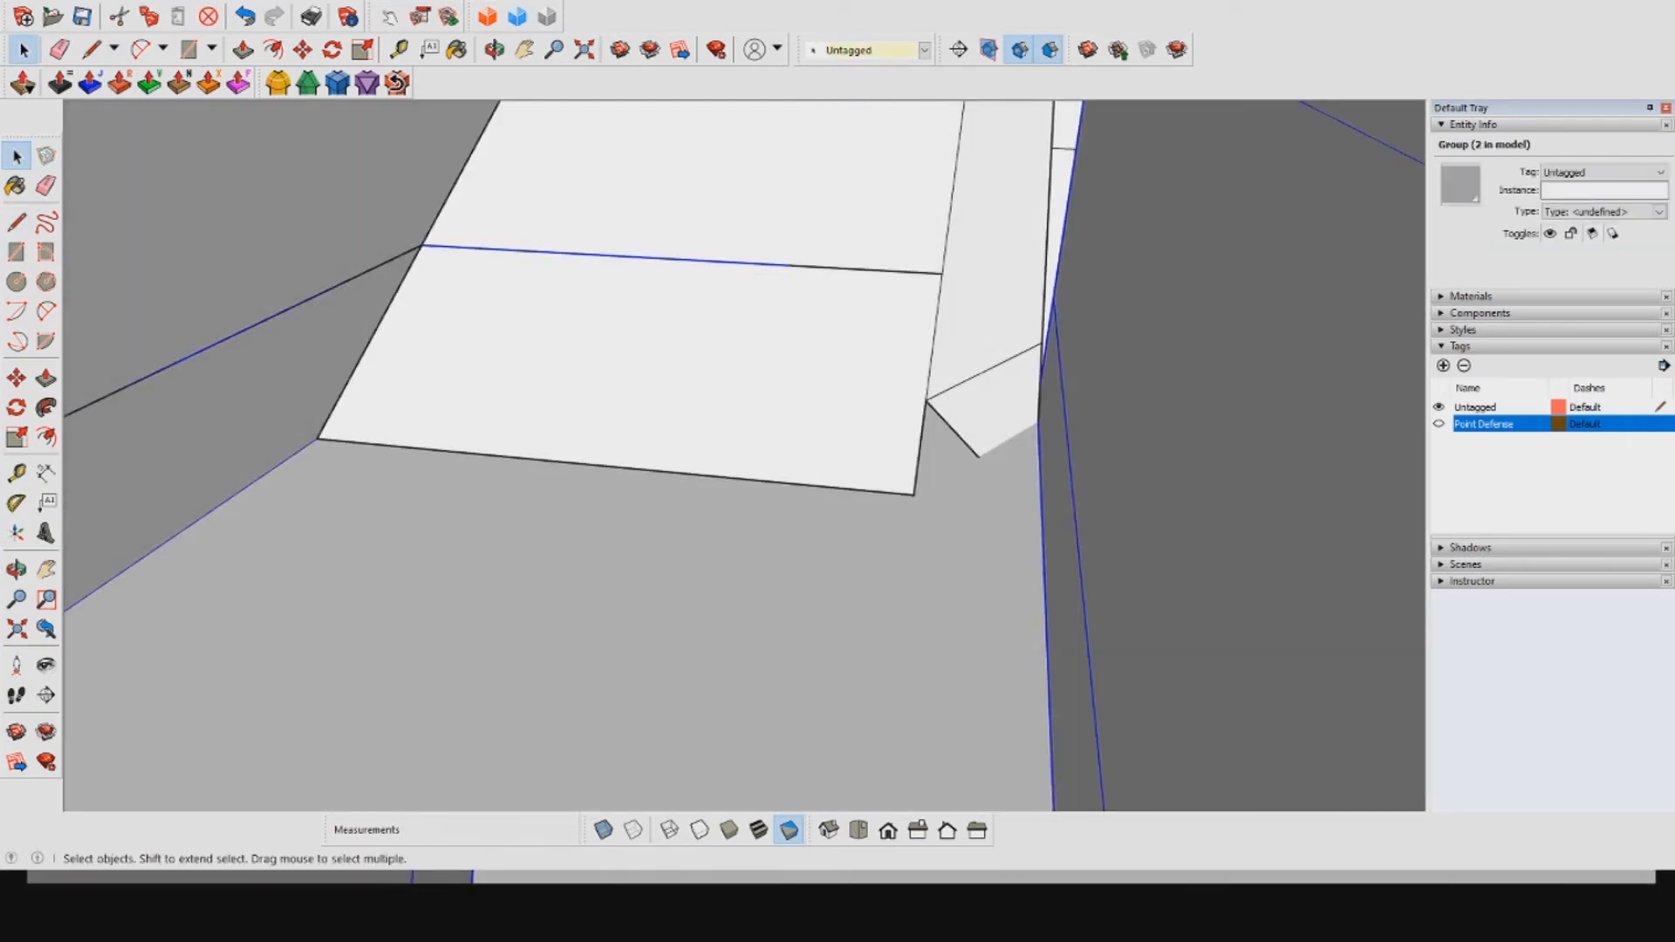
double_click(557, 253)
left_click(558, 253)
key("Delete")
left_click(859, 269)
left_click(859, 270)
key("Delete")
Step: Draw a line along the floor from the sloped face's lower corner to the side wall corner, closing the small gap
left_click(984, 372)
middle_click_drag(983, 373, 1082, 371)
left_click(975, 382)
left_click(90, 49)
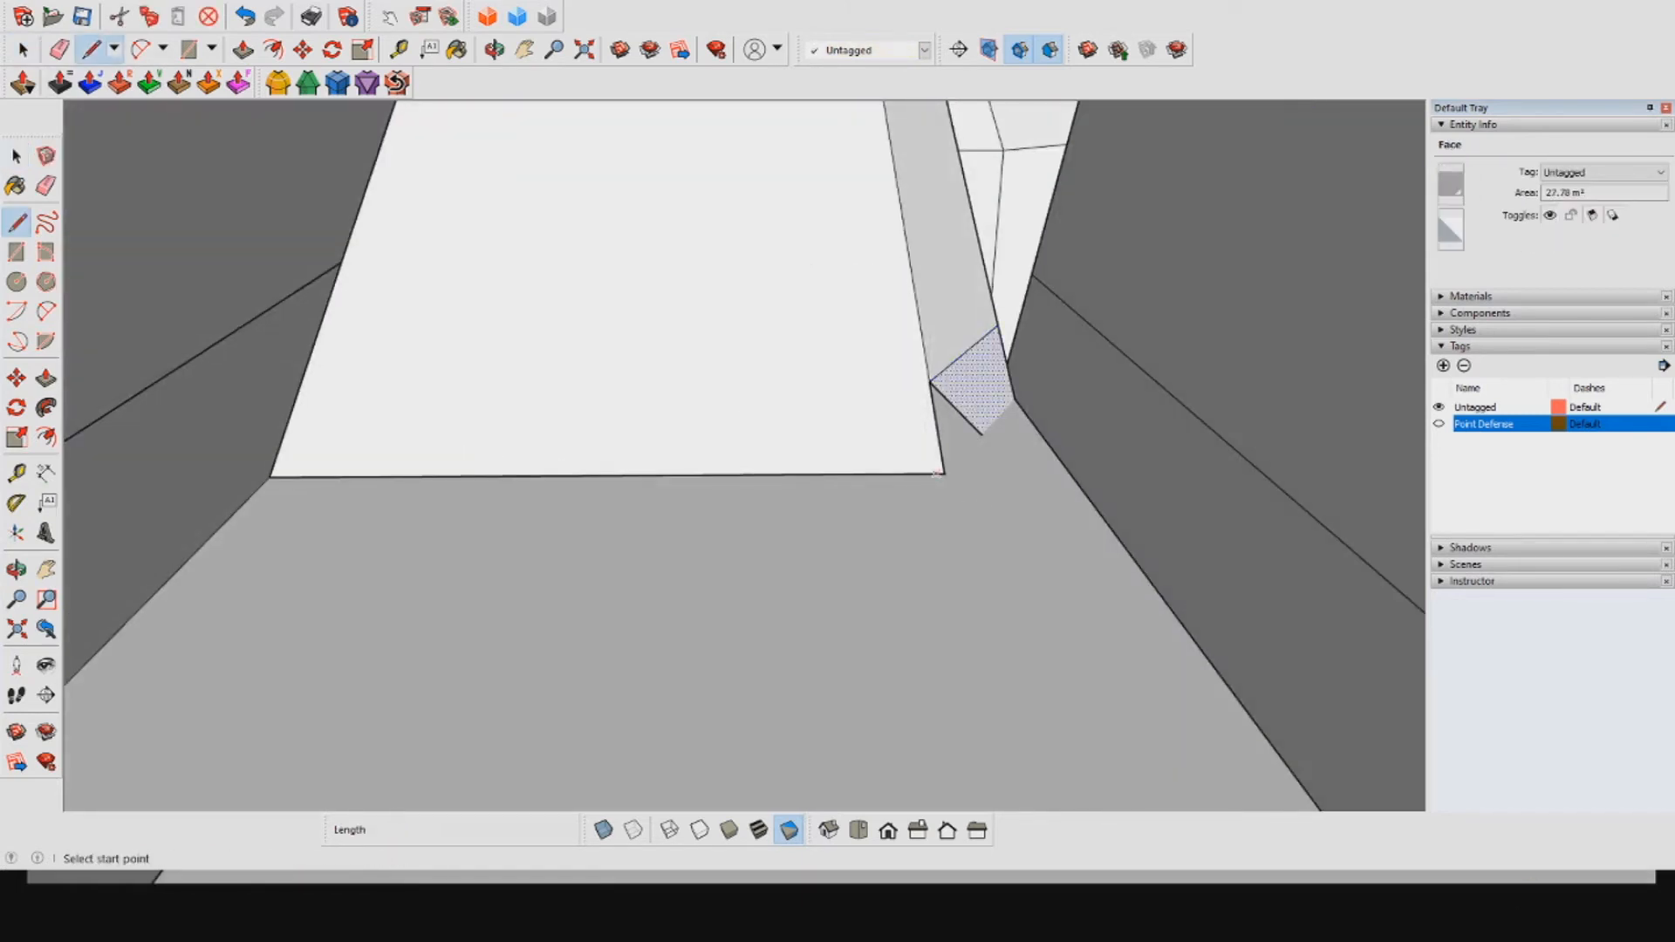
left_click(944, 473)
left_click(1015, 399)
Step: Erase the diagonal edge and the cross edge on the narrow sloped strip to merge its pieces into one face
middle_click_drag(992, 411, 830, 296)
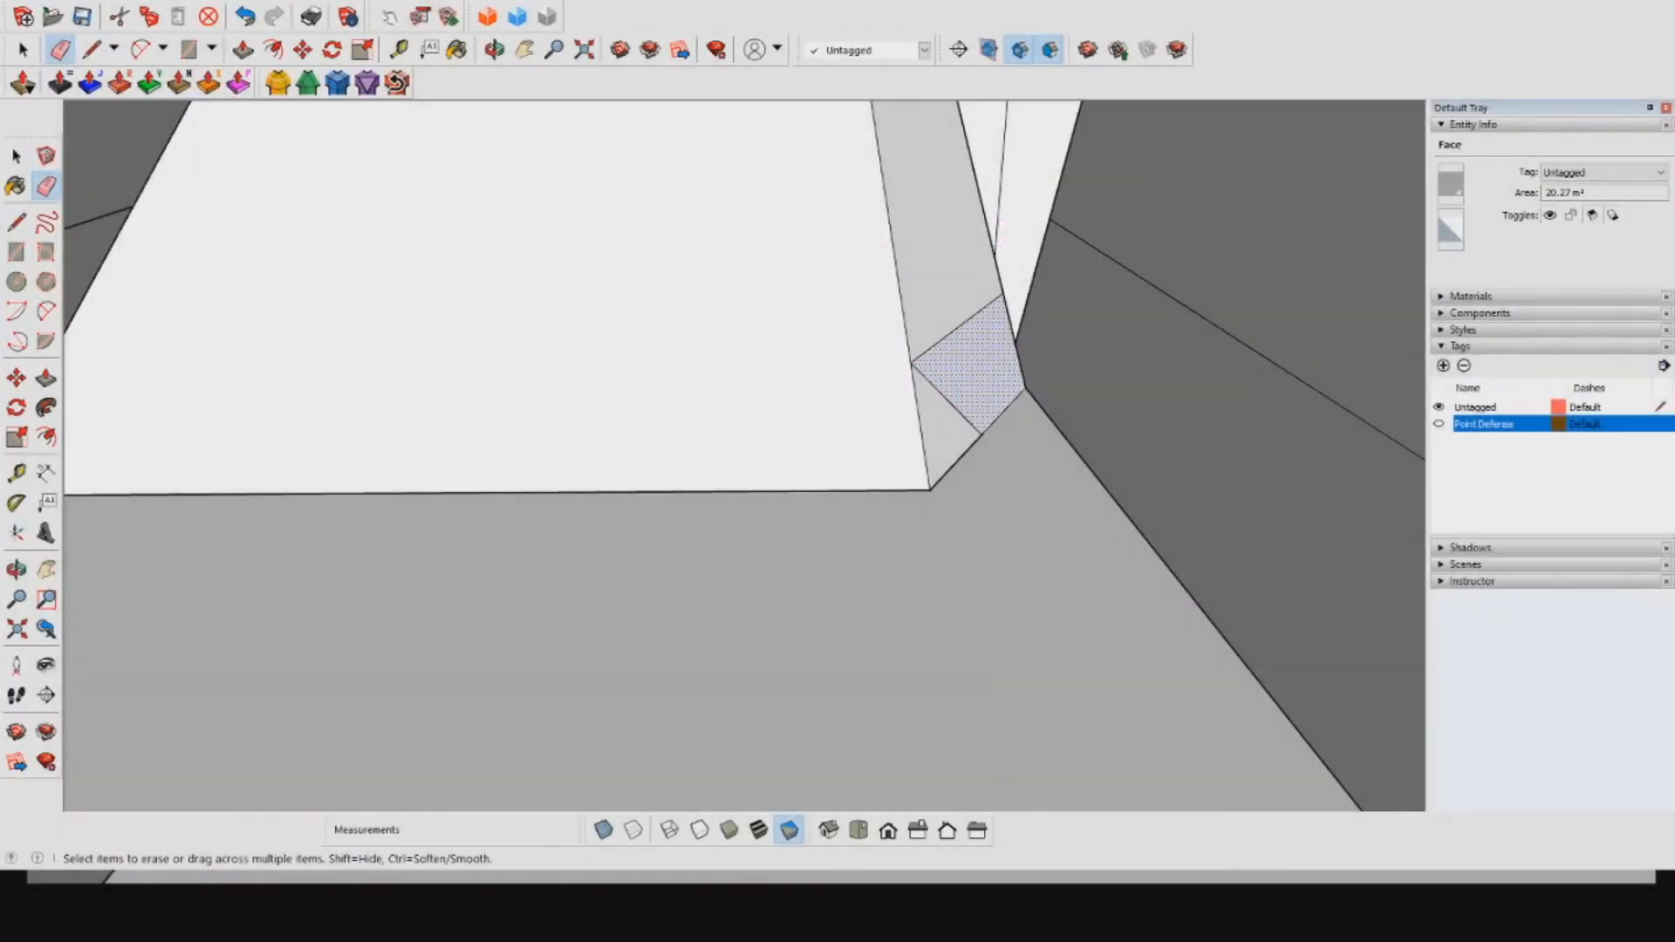
key("Escape")
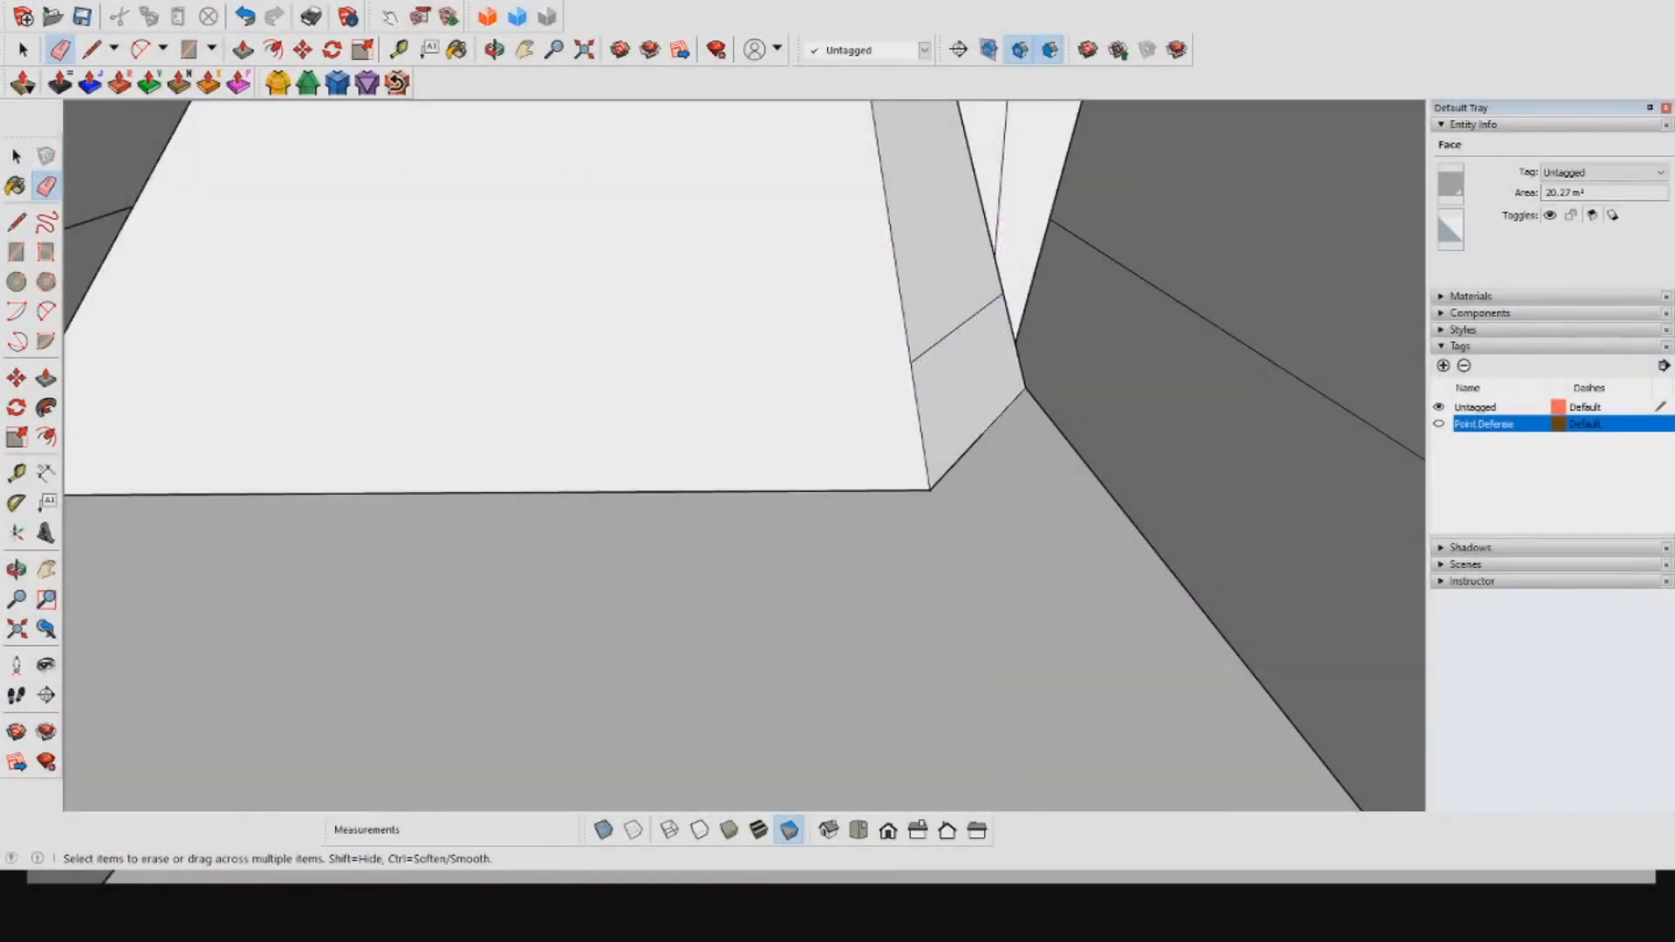
left_click(957, 328)
Step: Examine the junction of wing and hull around the recess from above for remaining gaps and stray edges
middle_click_drag(958, 350, 964, 141)
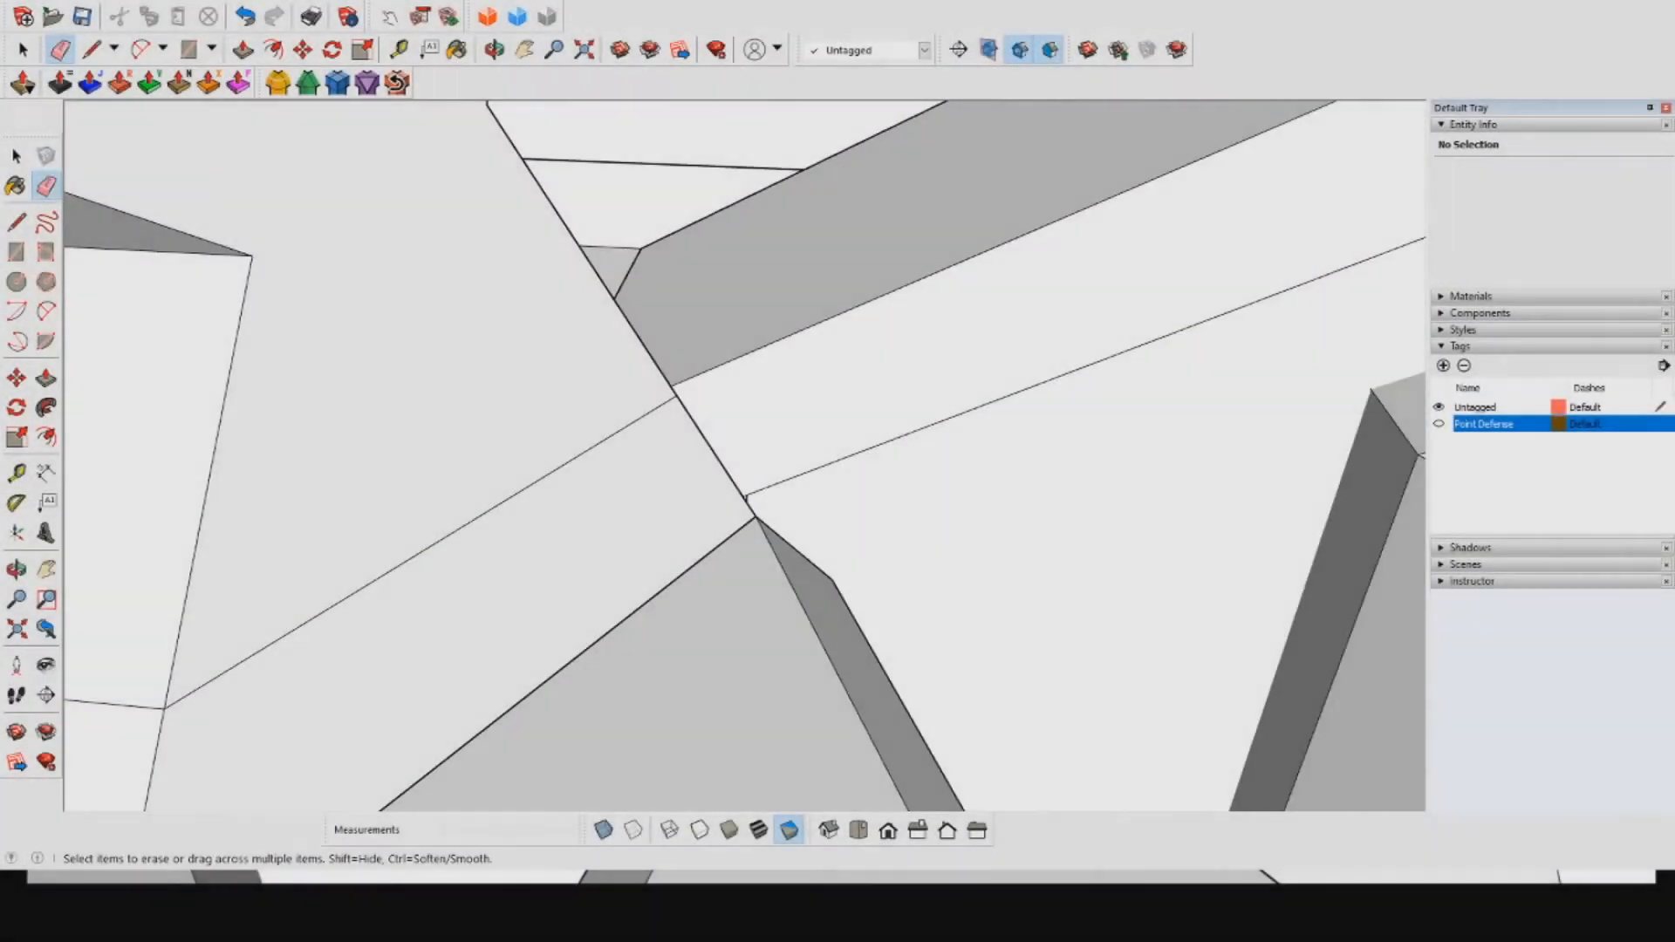
scroll(742, 454, "down", 5)
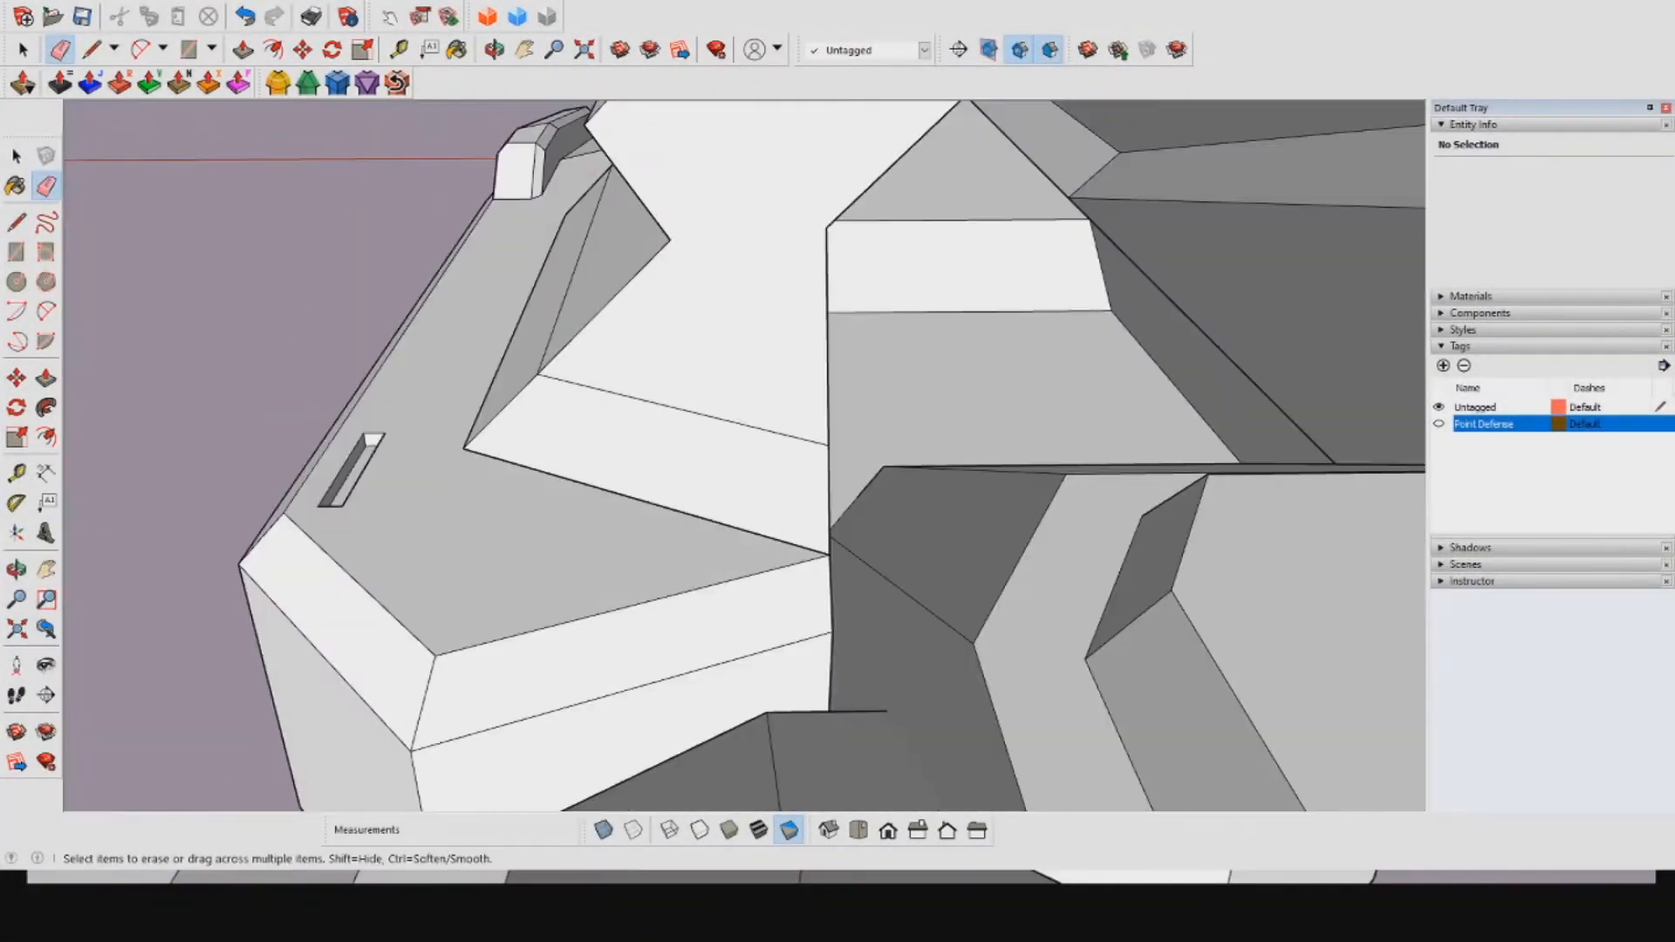
scroll(742, 454, "up", 5)
mouse_move(742, 454)
middle_mouse_down()
mouse_move(829, 454)
mouse_move(856, 475)
middle_mouse_up()
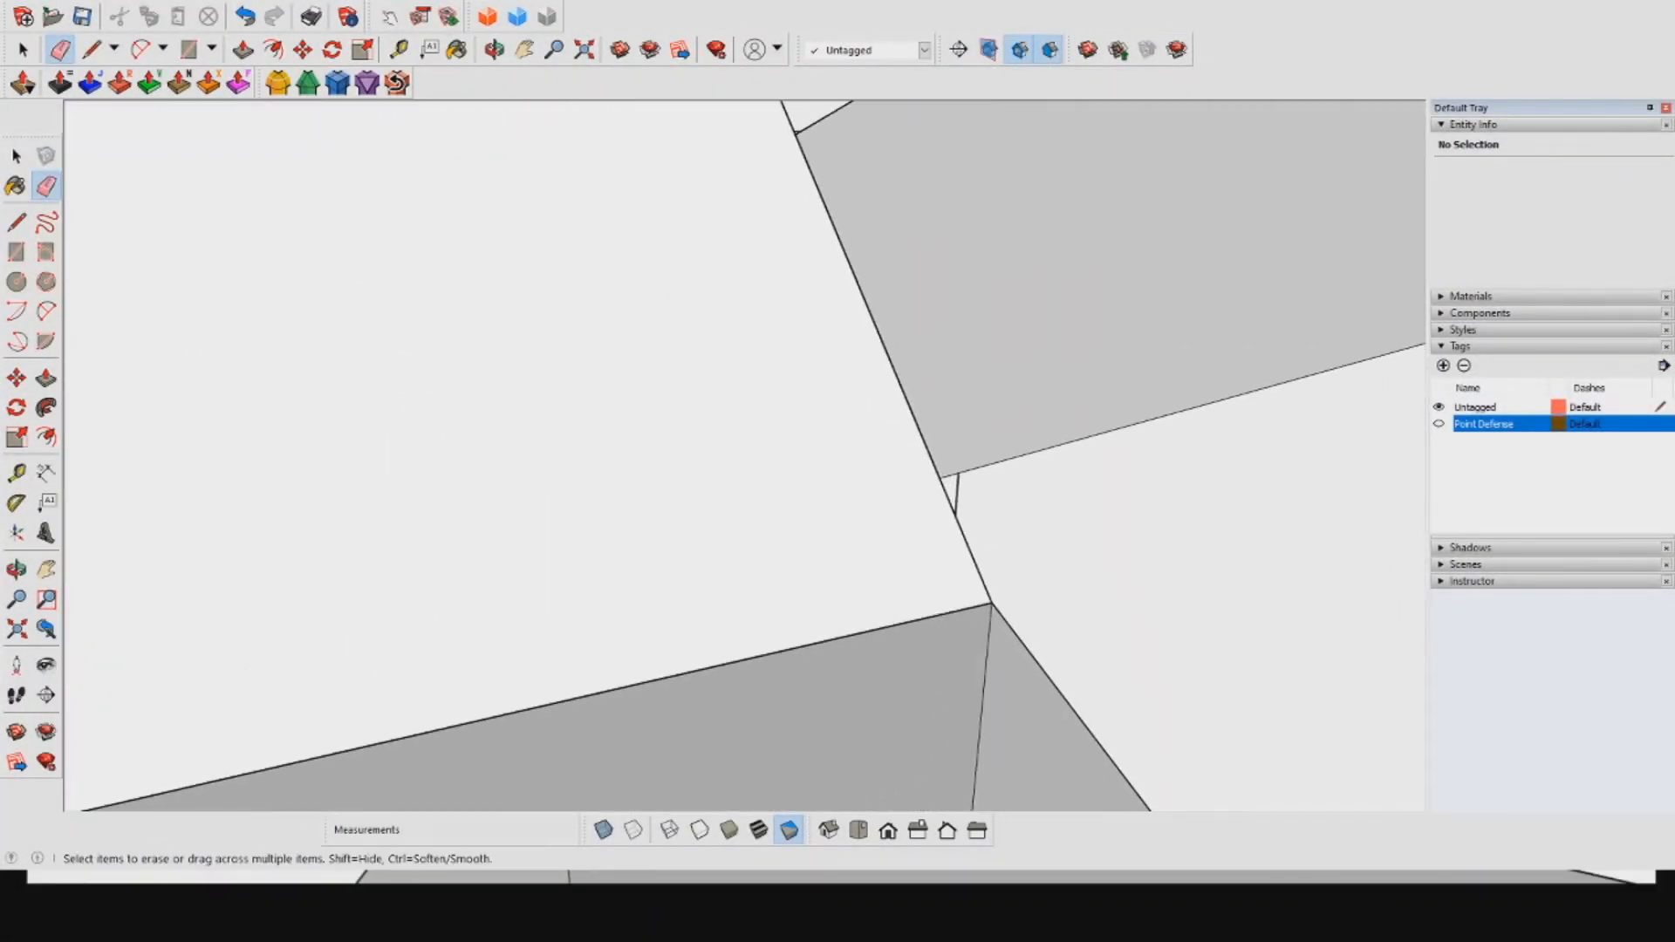
key("ctrl+z")
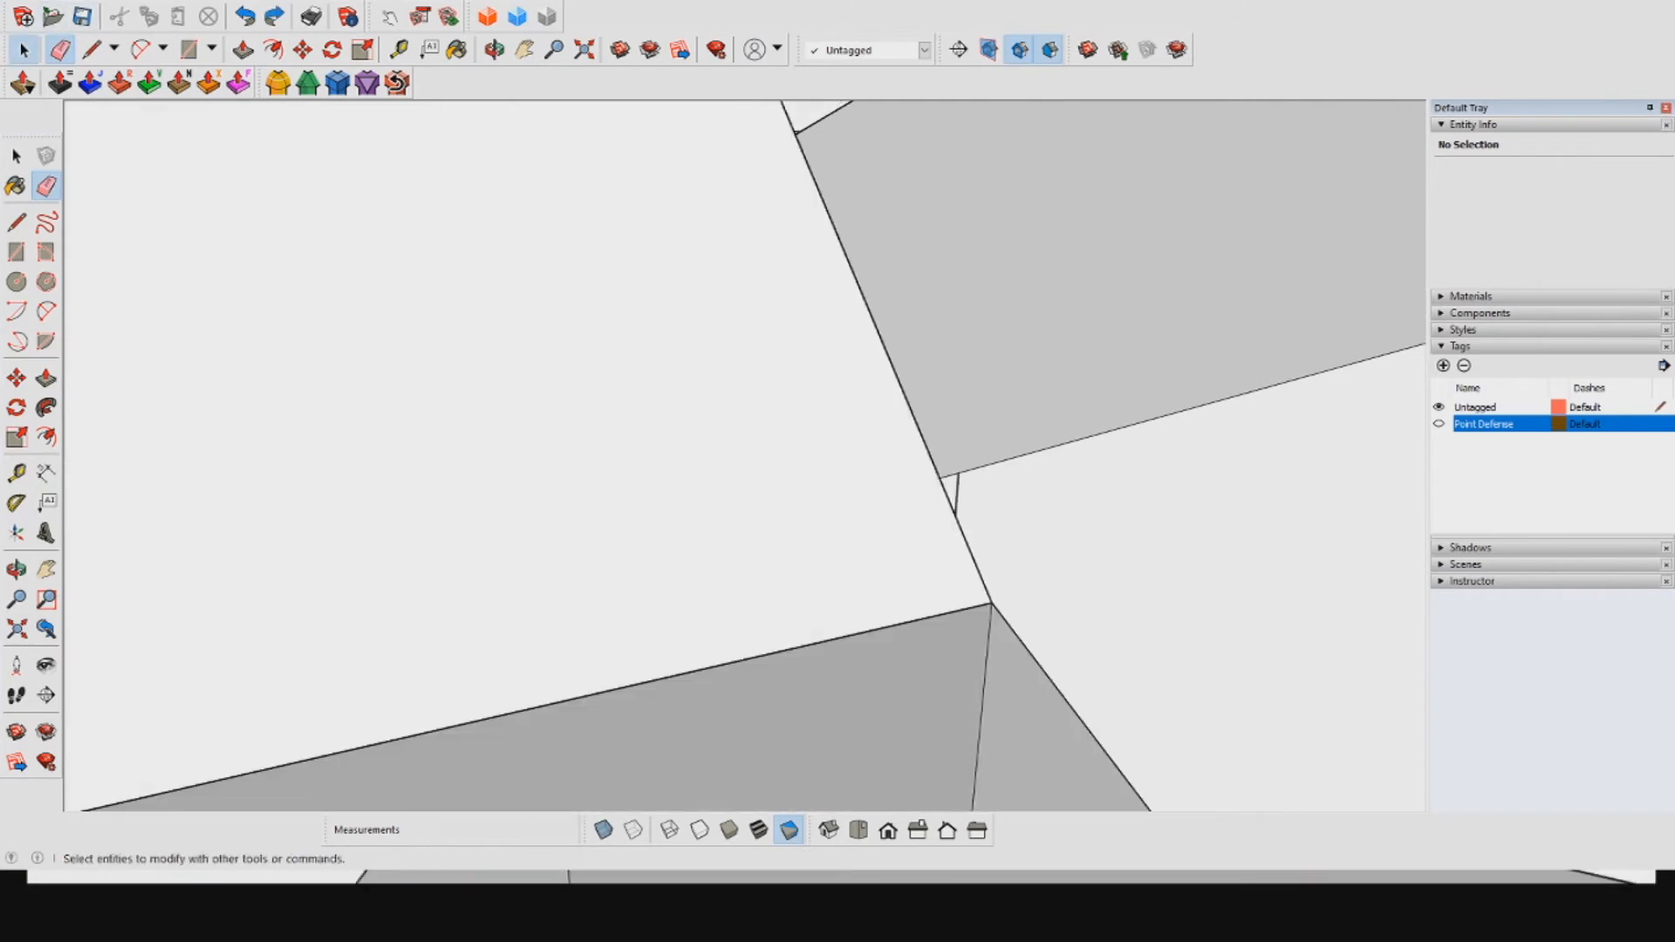
key("ctrl+y")
scroll(955, 452, "down", 5)
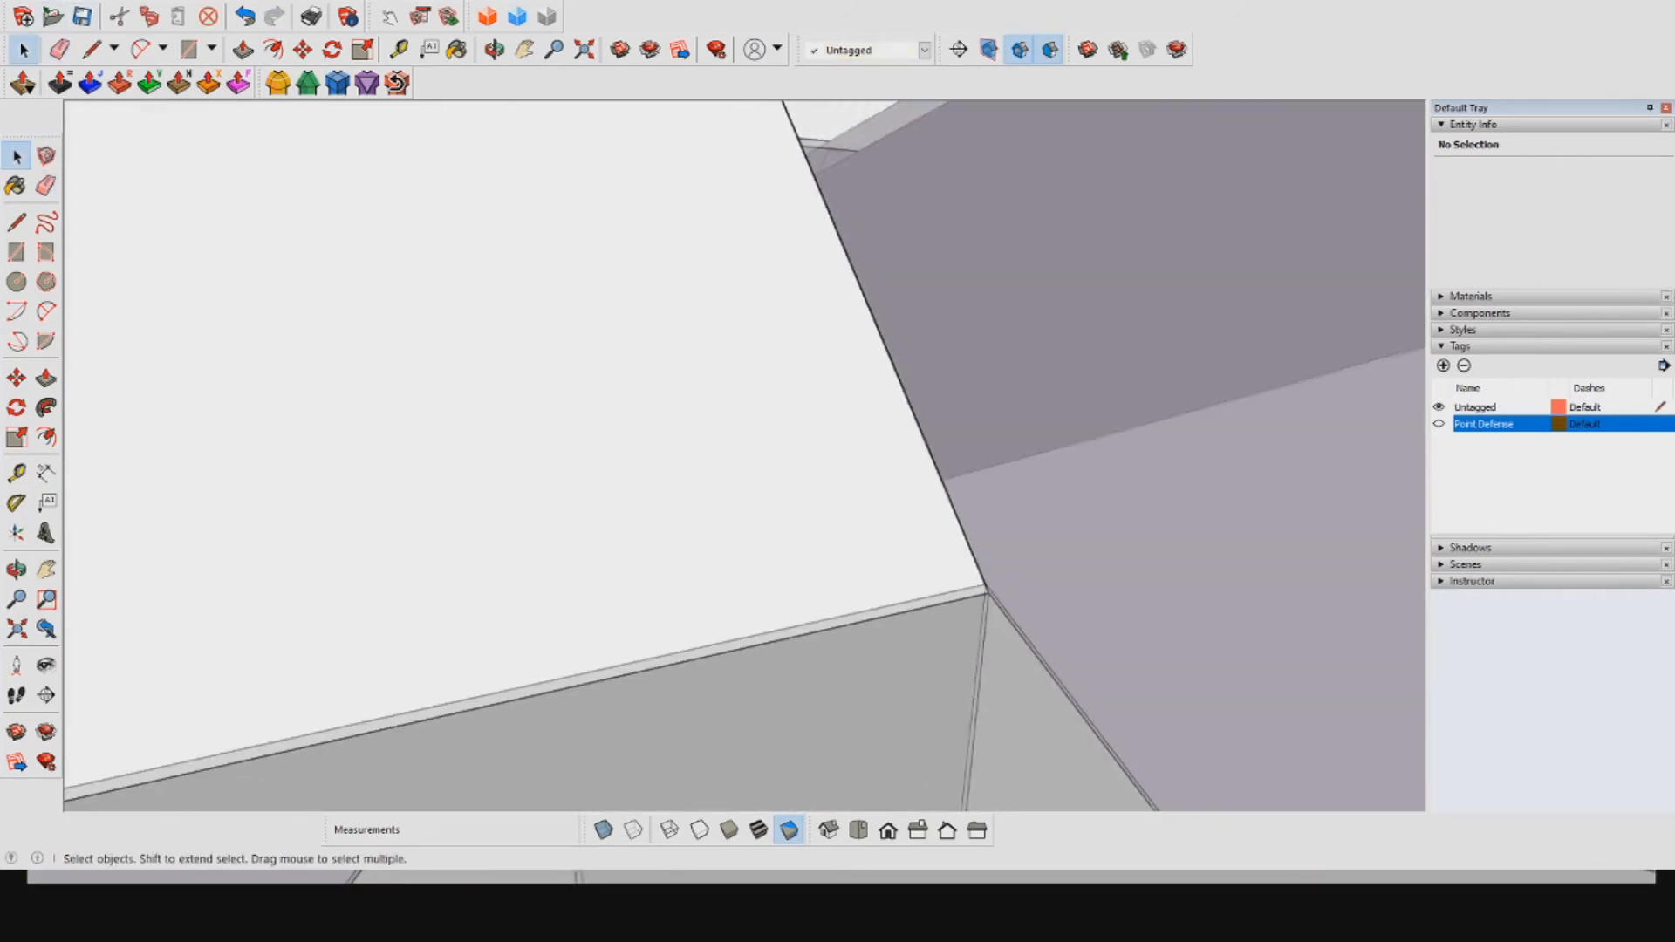
left_click(956, 452)
scroll(956, 452, "down", 3)
middle_click_drag(956, 452, 707, 427)
scroll(759, 393, "up", 6)
scroll(707, 428, "up", 2)
scroll(646, 593, "up", 4)
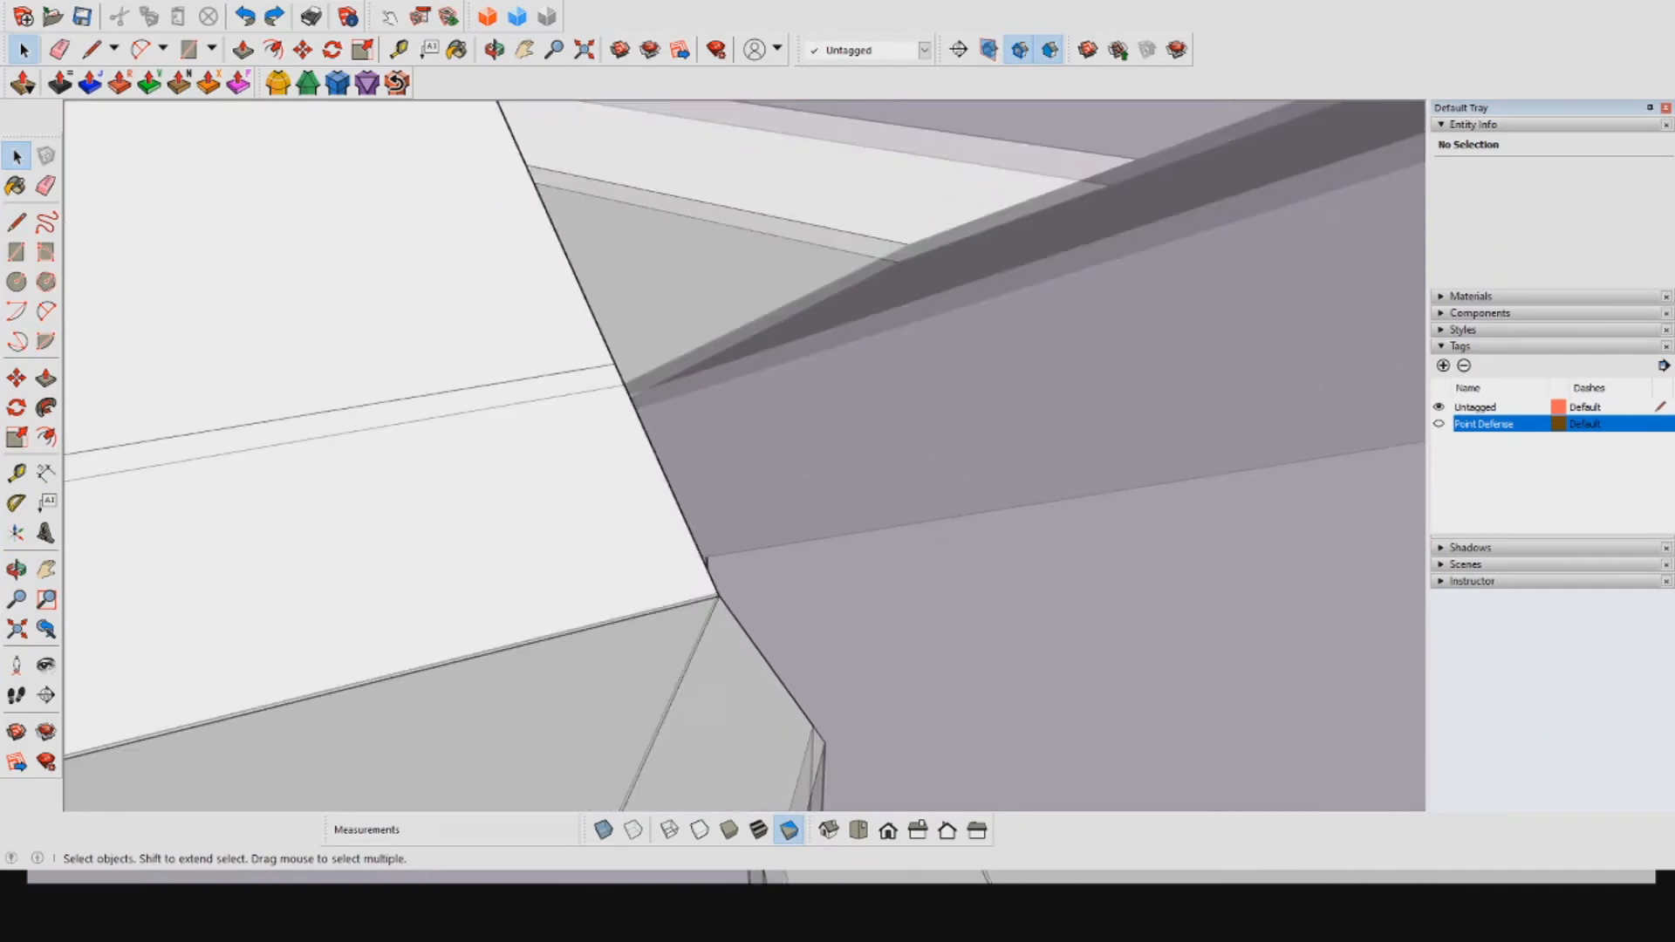
middle_click_drag(700, 562, 585, 305)
scroll(916, 428, "down", 3)
left_click(916, 427)
middle_click_drag(916, 428, 995, 436)
double_click(786, 423)
scroll(916, 533, "down", 3)
left_click(917, 533)
scroll(930, 498, "up", 3)
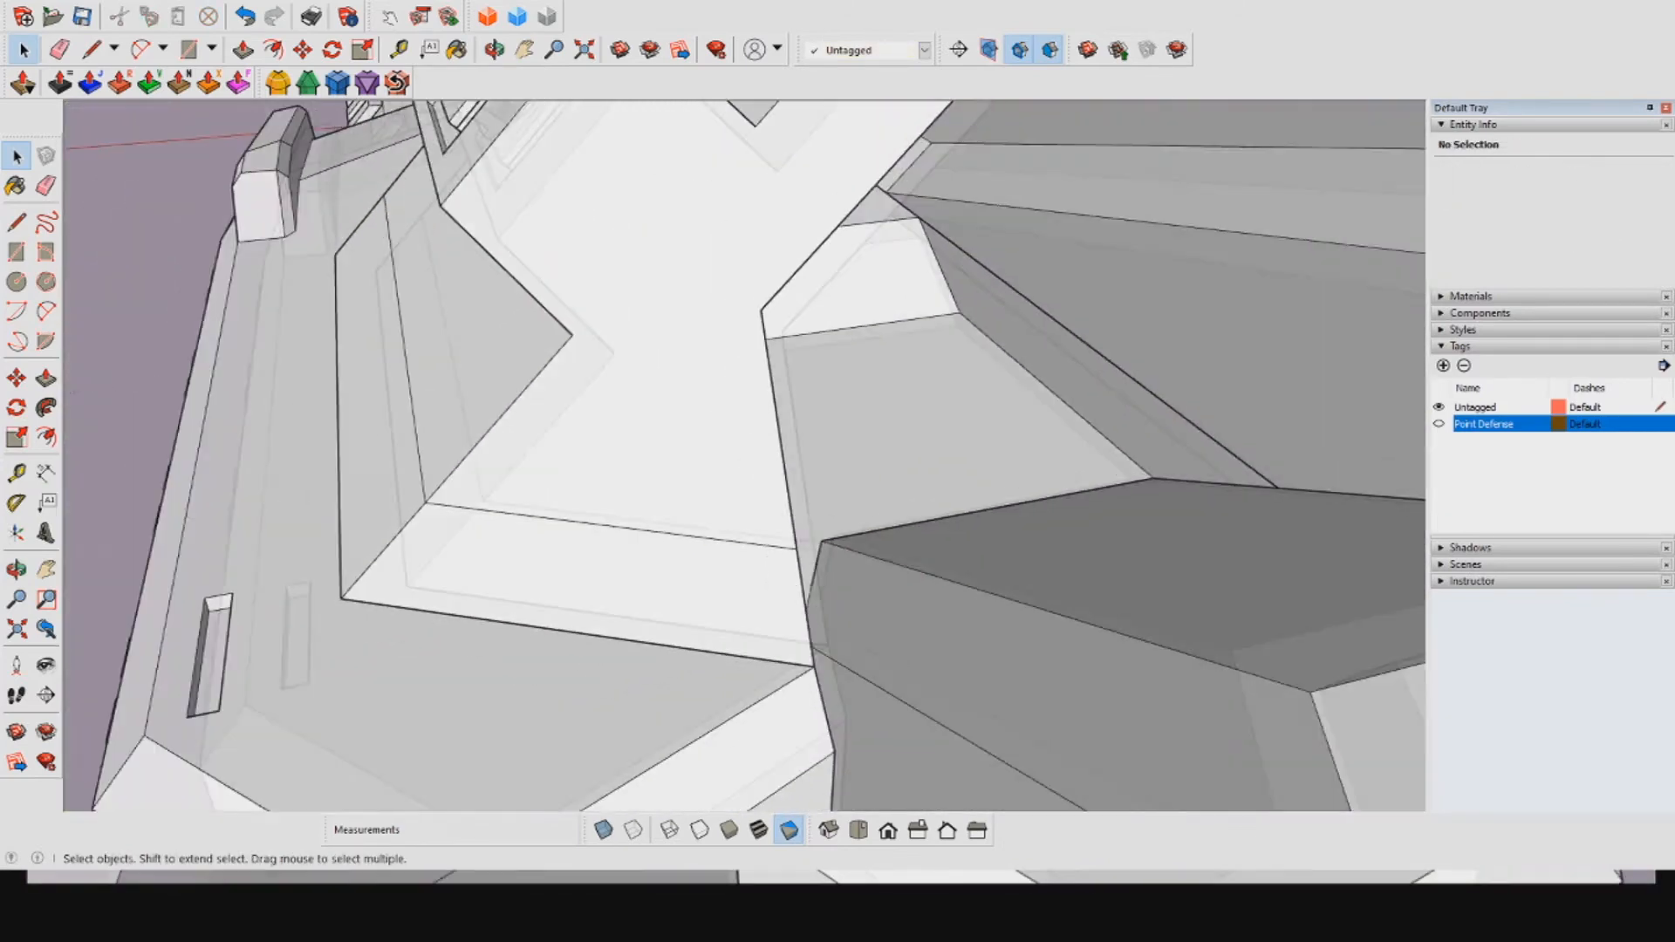
Step: Open the recess group and inspect the narrow face beneath the overhanging hull edge from several angles
left_click(929, 498)
middle_click_drag(930, 497, 751, 402)
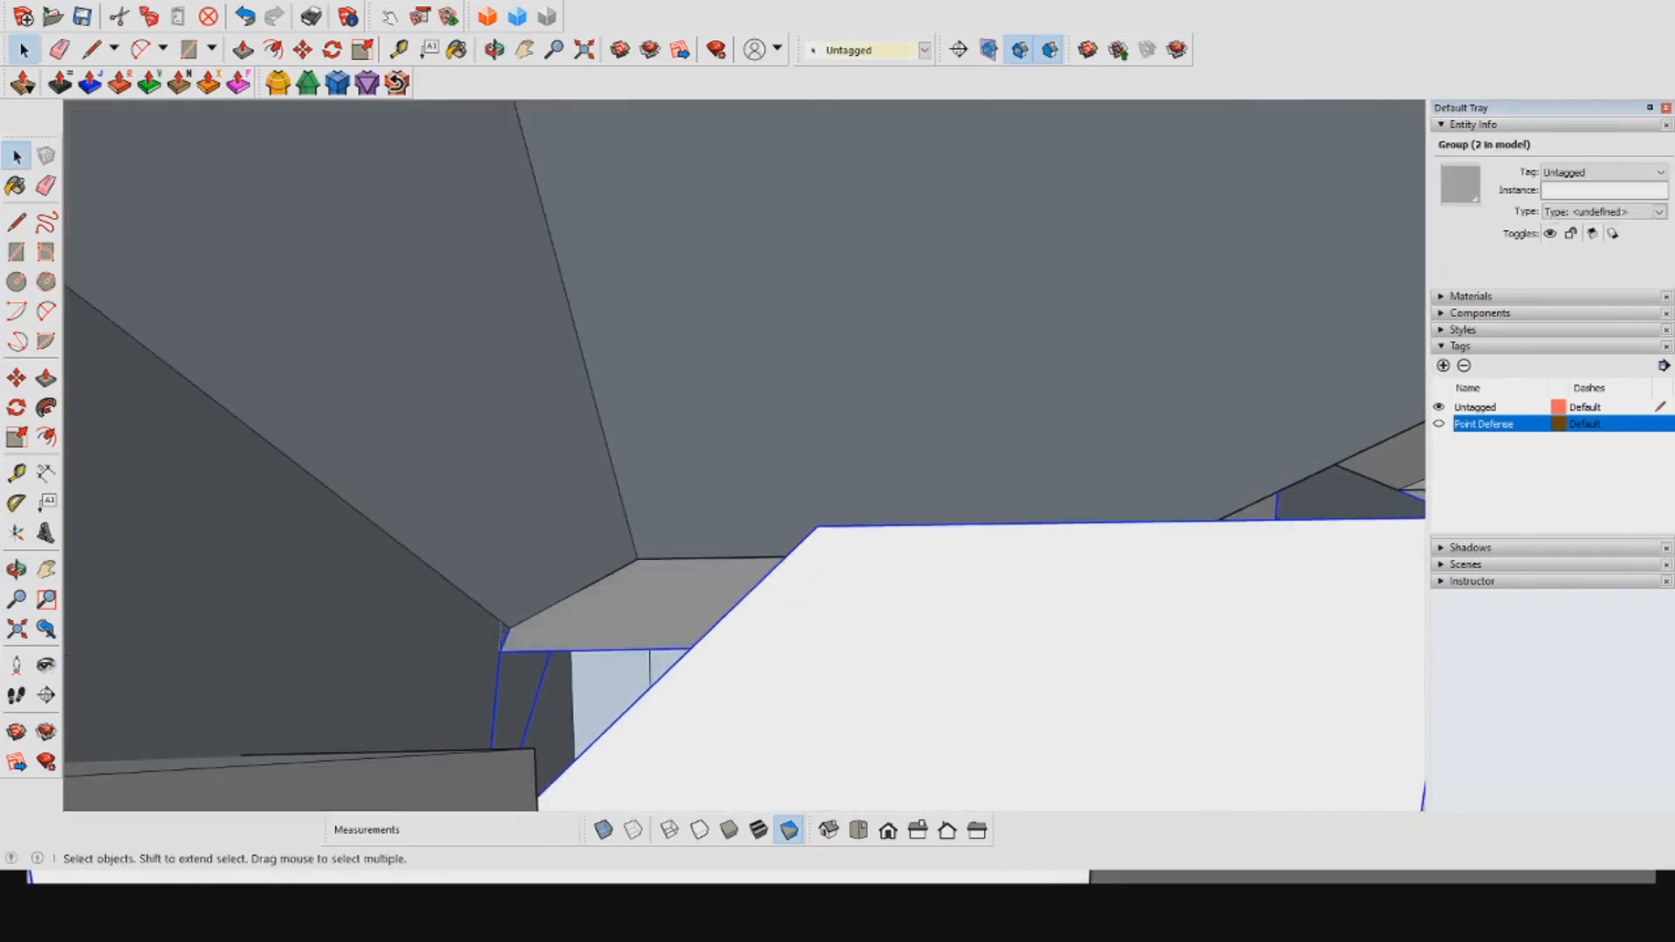
scroll(653, 574, "up", 2)
double_click(653, 574)
left_click(653, 574)
right_click(653, 575)
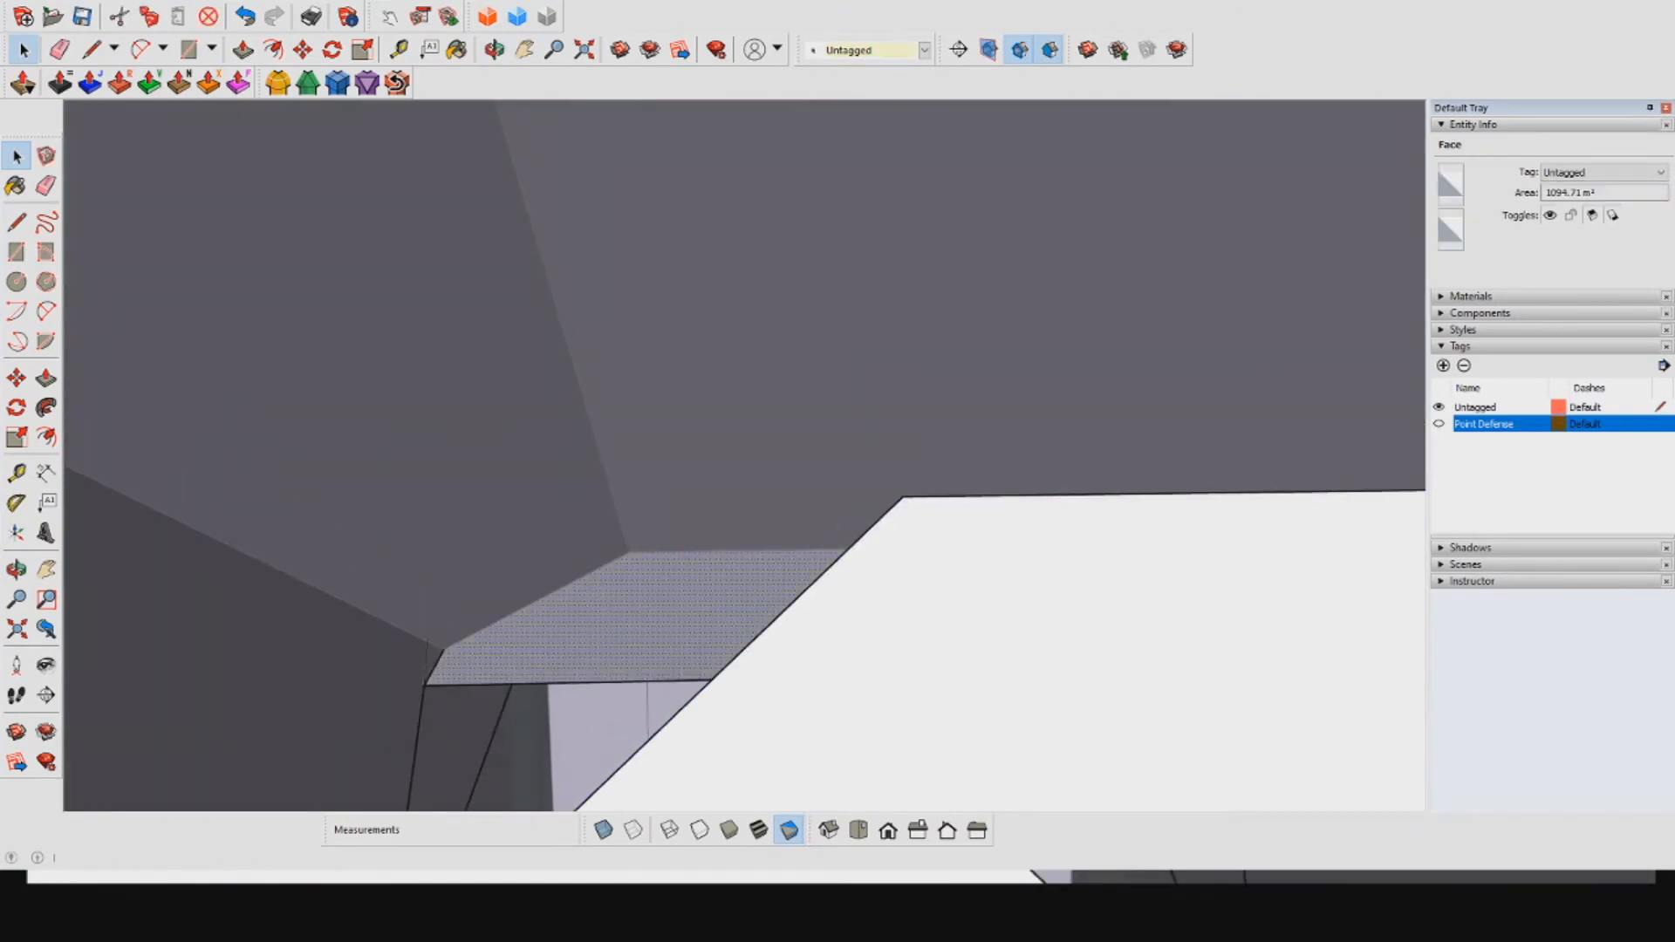
key("p")
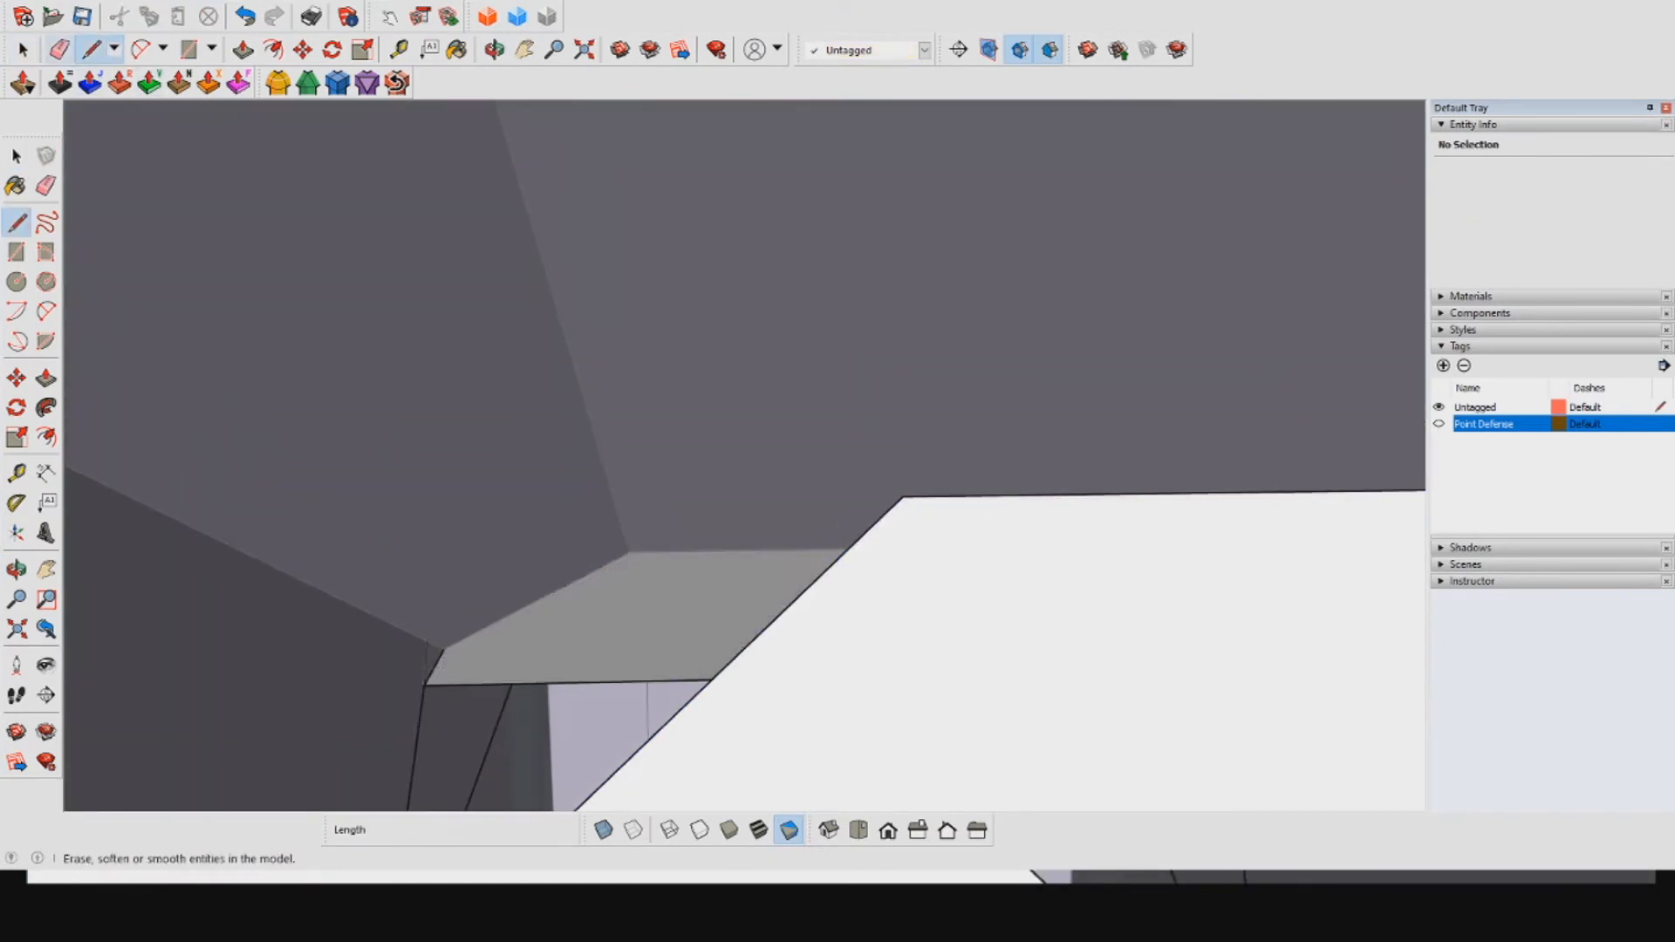
mouse_move(785, 611)
middle_mouse_down()
mouse_move(523, 541)
mouse_move(454, 558)
middle_mouse_up()
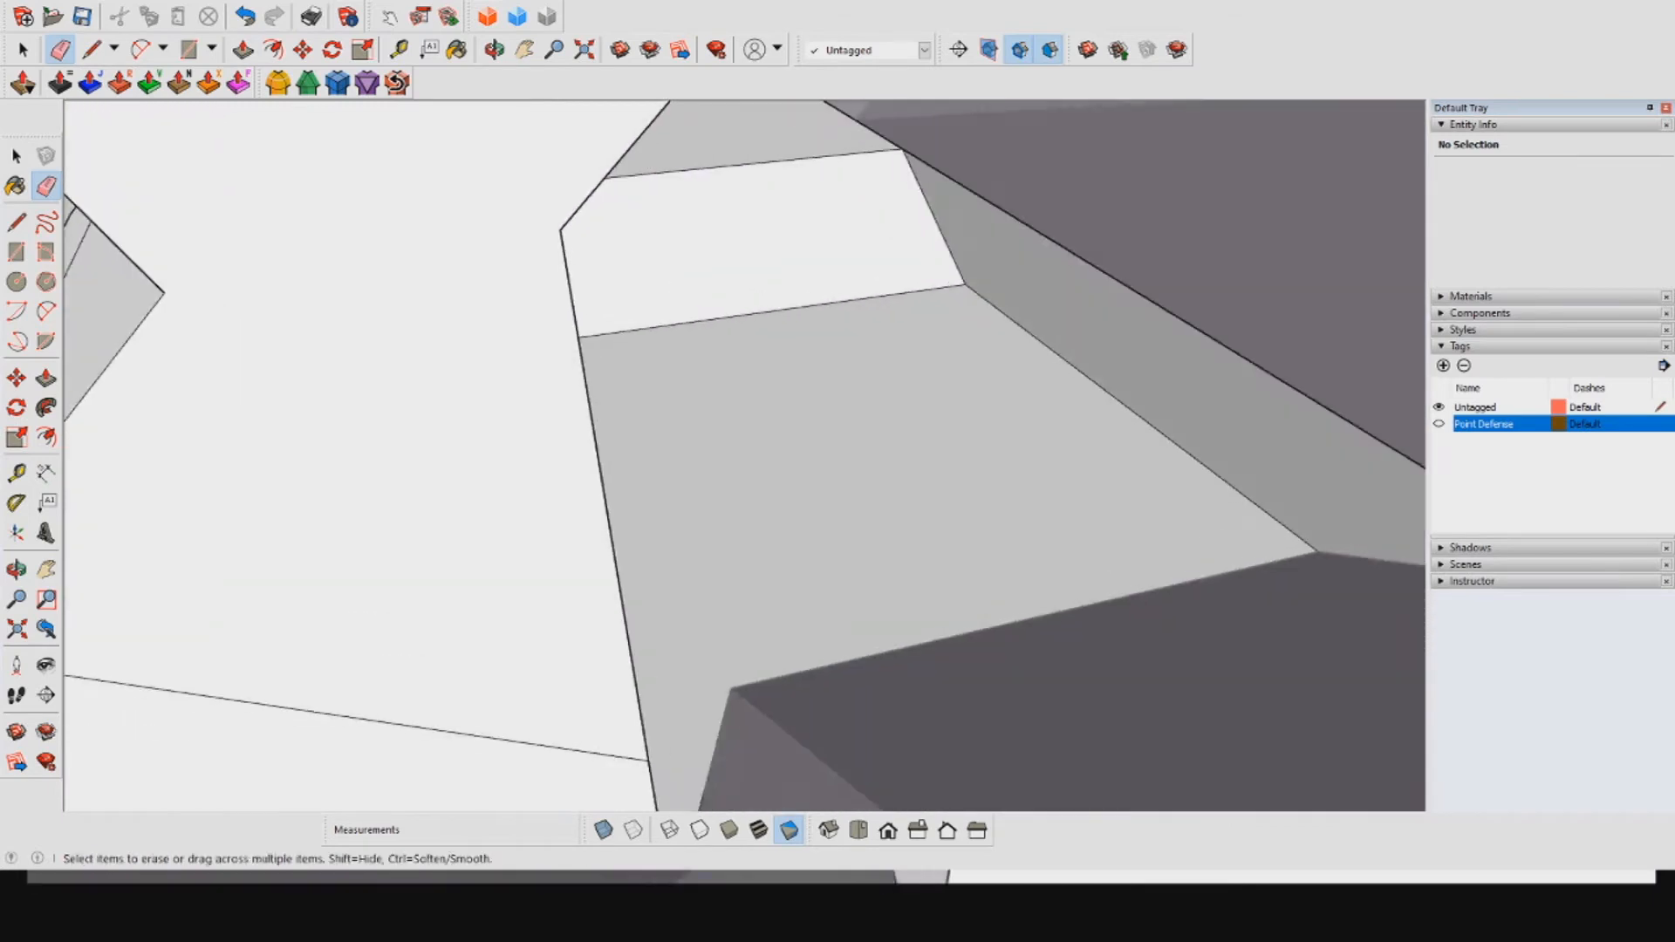
middle_click_drag(785, 489, 611, 502)
mouse_move(541, 576)
middle_mouse_down()
mouse_move(725, 445)
mouse_move(558, 559)
middle_mouse_up()
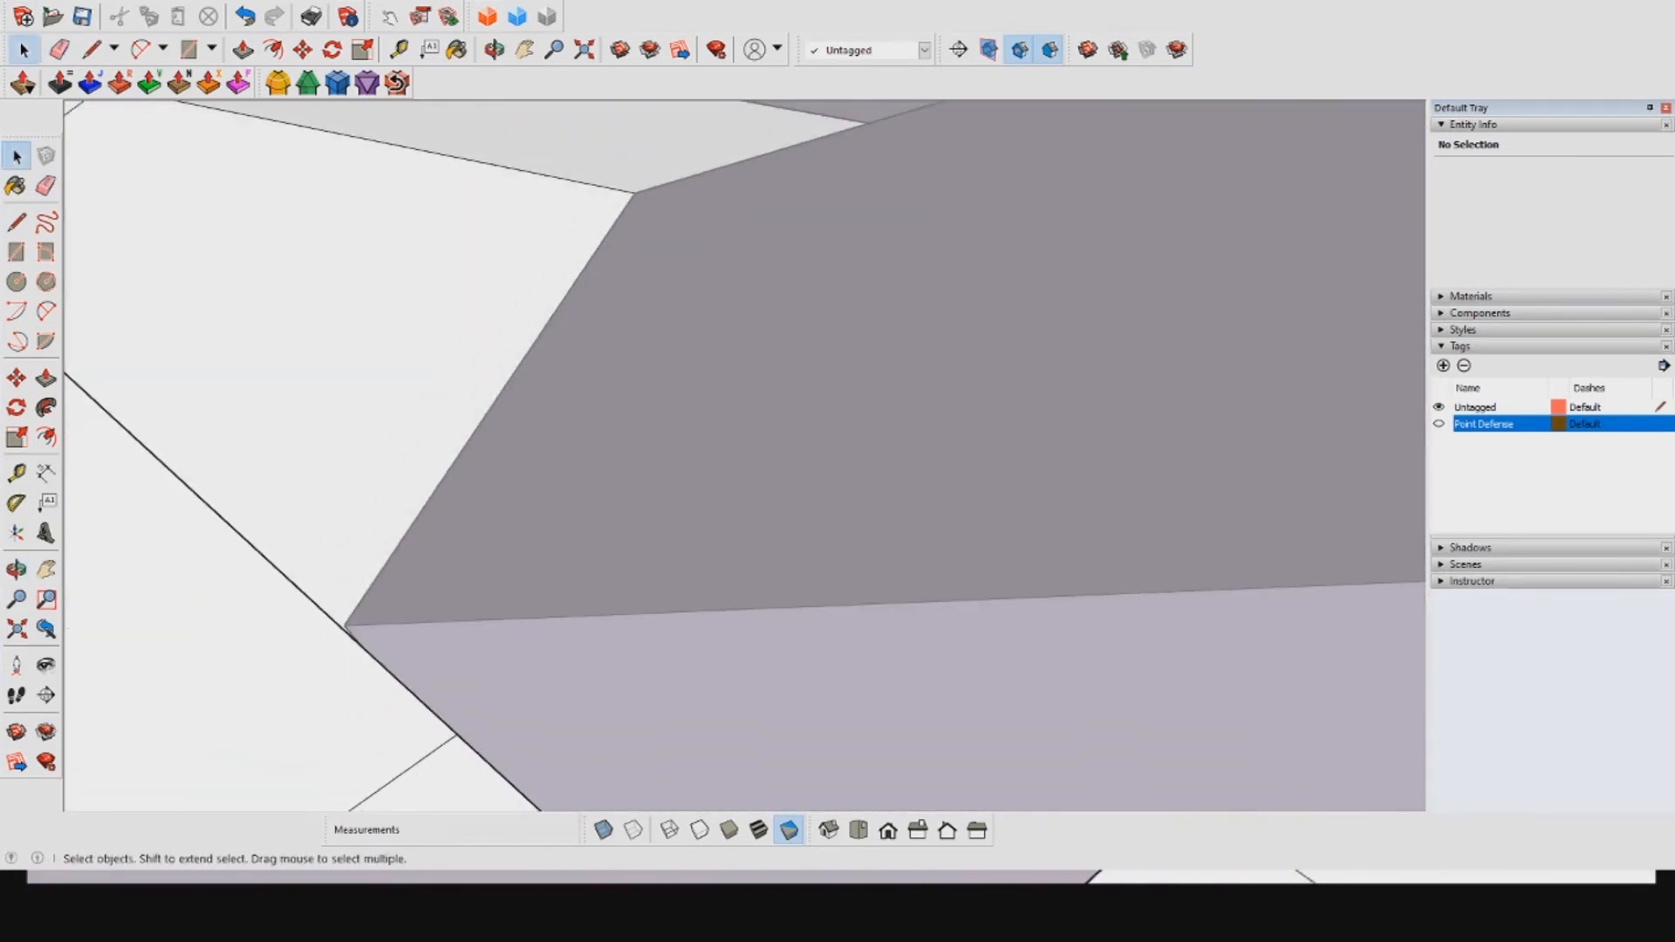
Step: Open the side pod group with the row of framed recesses for editing
scroll(747, 559, "down", 4)
middle_click_drag(698, 558, 733, 437)
scroll(808, 375, "down", 2)
scroll(825, 349, "down", 4)
scroll(838, 366, "down", 3)
scroll(785, 610, "up", 4)
double_click(785, 610)
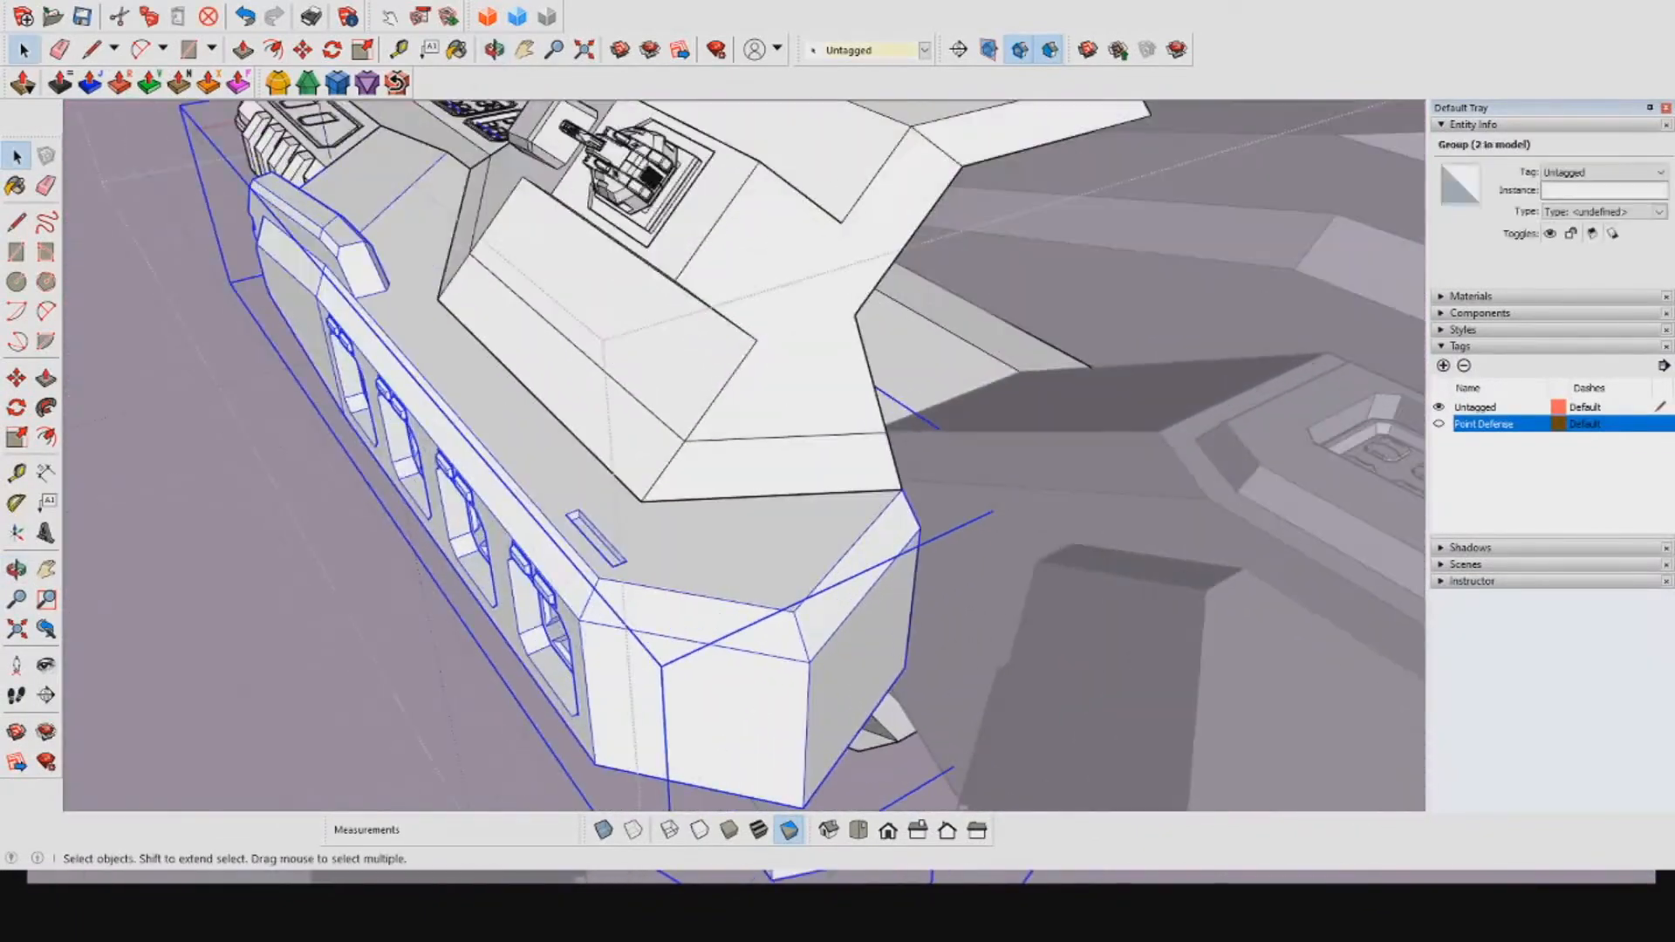
Step: Try a 5 m bevel along the edges of the side pod's end corner and undo it
middle_click_drag(860, 602, 838, 296)
middle_click_drag(938, 602, 811, 799)
left_click(677, 576, "shift")
left_click(691, 582, "shift")
middle_click_drag(699, 602, 707, 401)
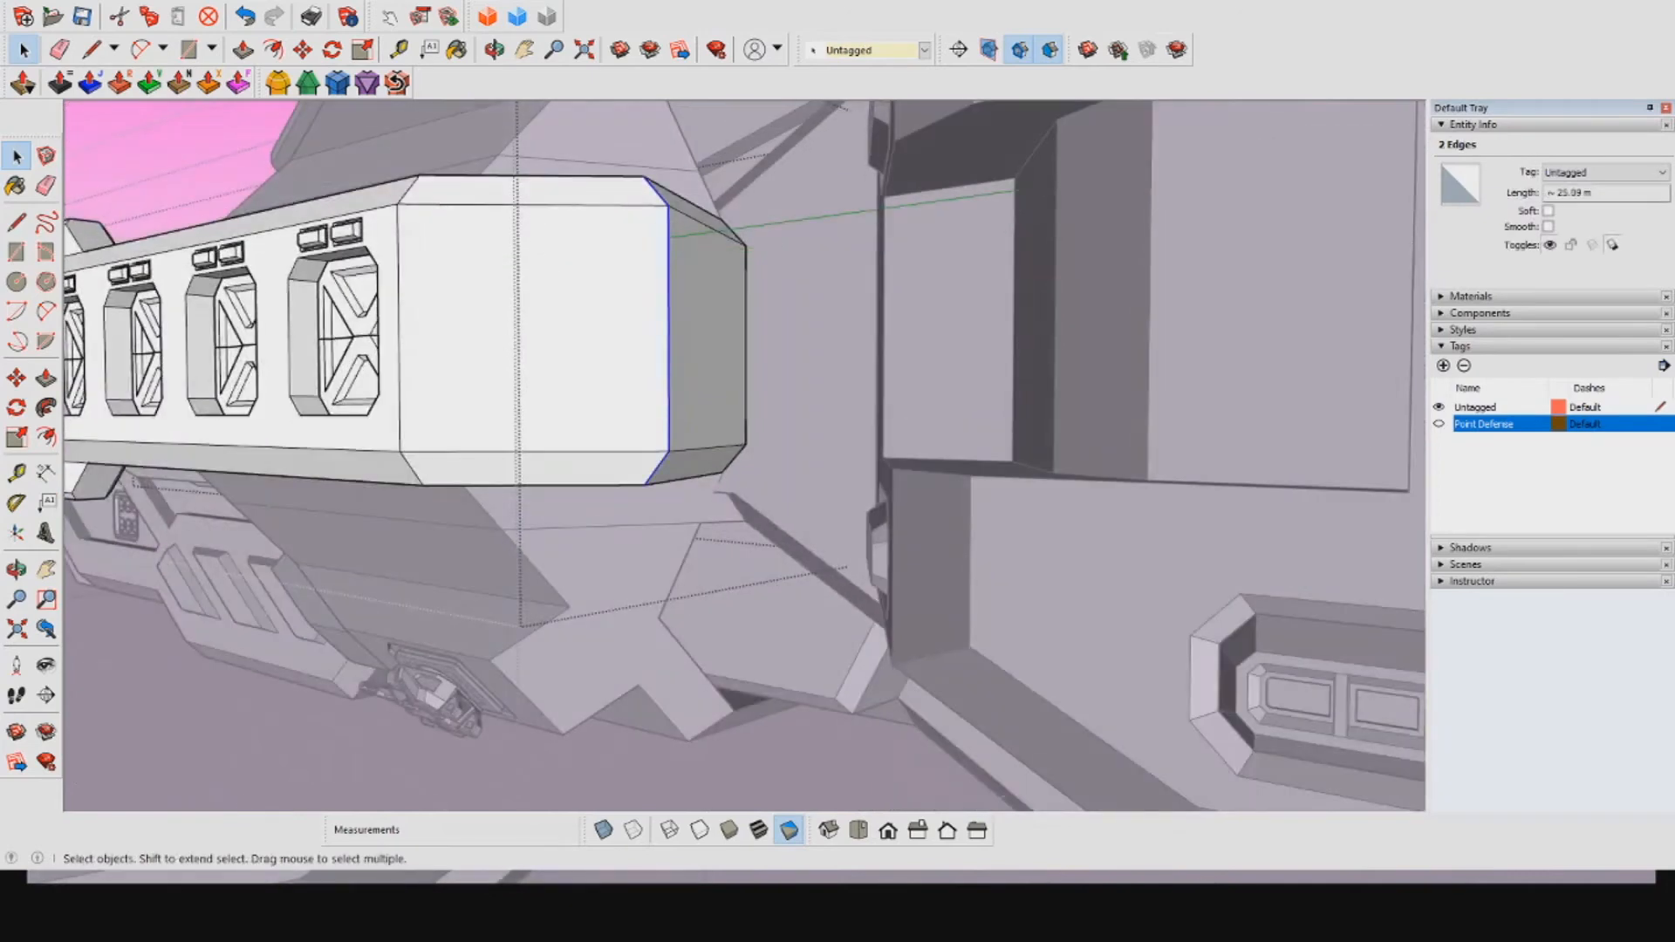
left_click(308, 83)
middle_click_drag(541, 271, 519, 441)
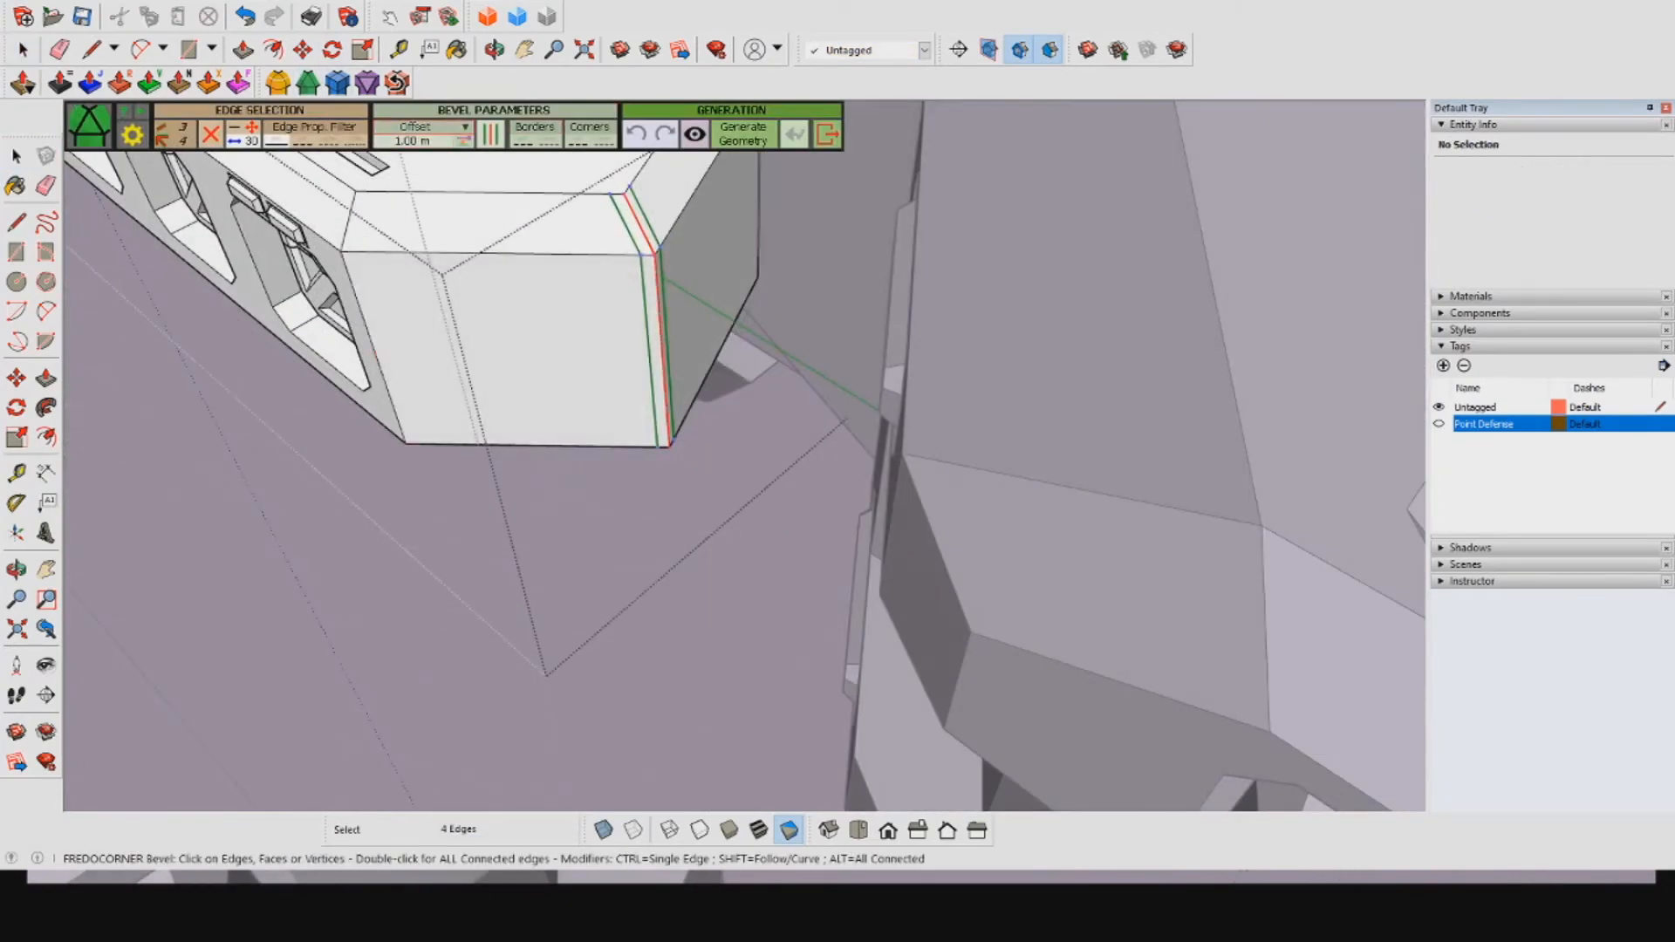
type("5")
key("Return")
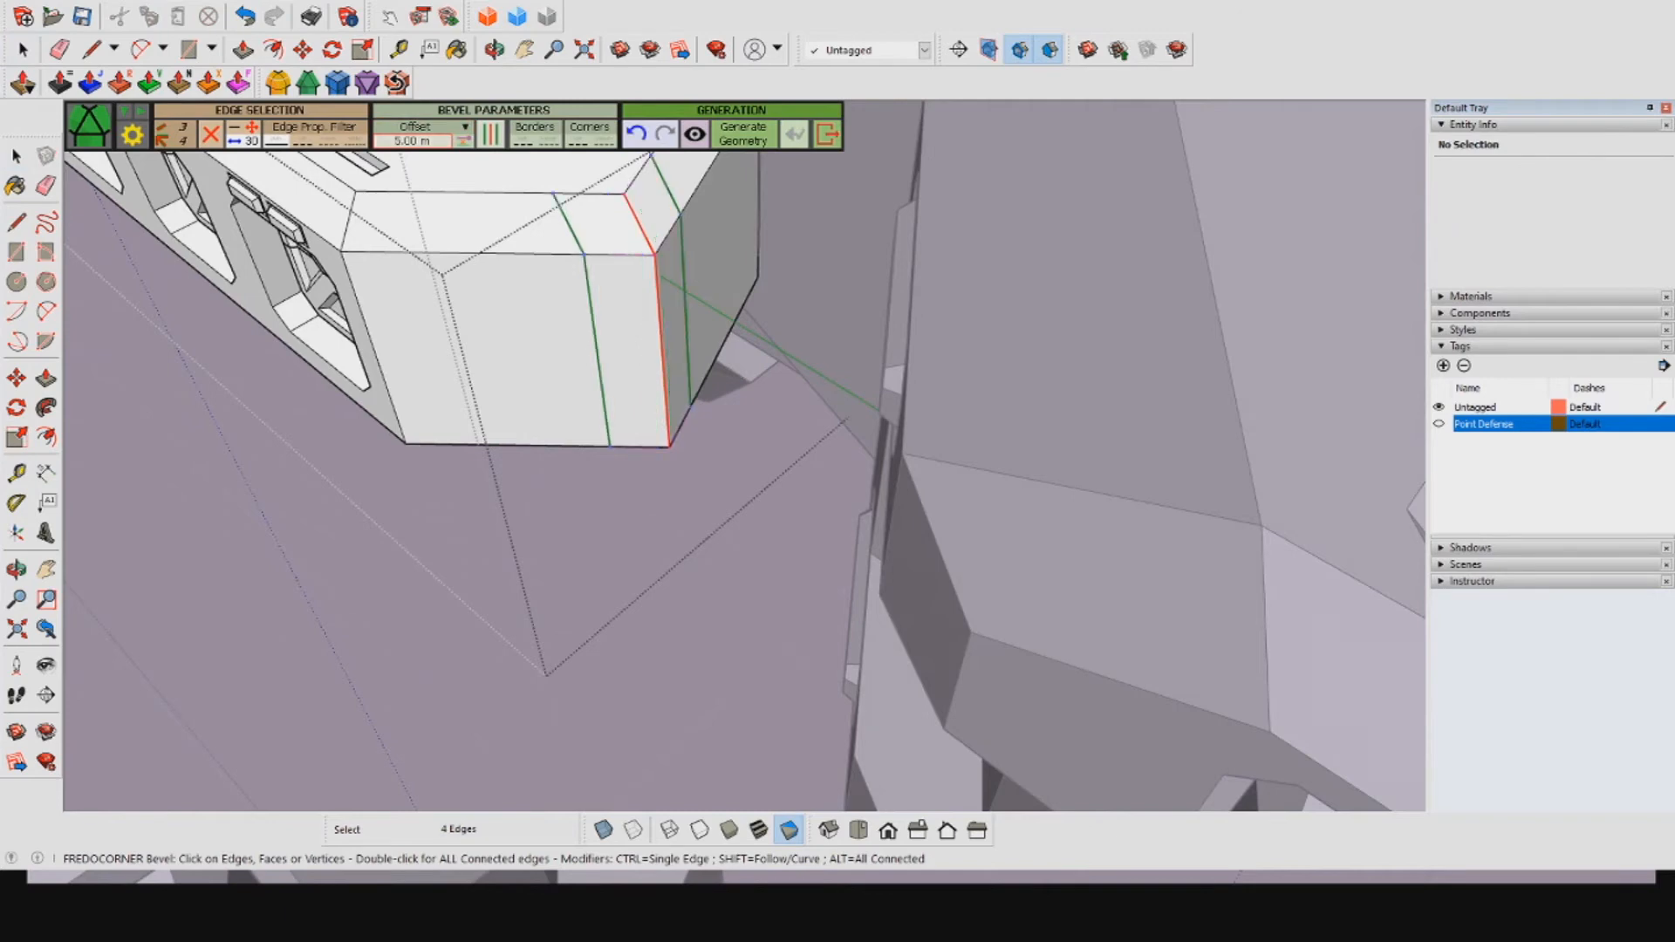
left_click(742, 133)
middle_click_drag(724, 288, 890, 436)
scroll(558, 524, "down", 5)
key("ctrl+z")
Step: Draw two parallel diagonal lines across the pod's upper end corner and carry the outer one about 5.41 m across the sloped bands
scroll(725, 610, "up", 5)
middle_click_drag(724, 611, 719, 663)
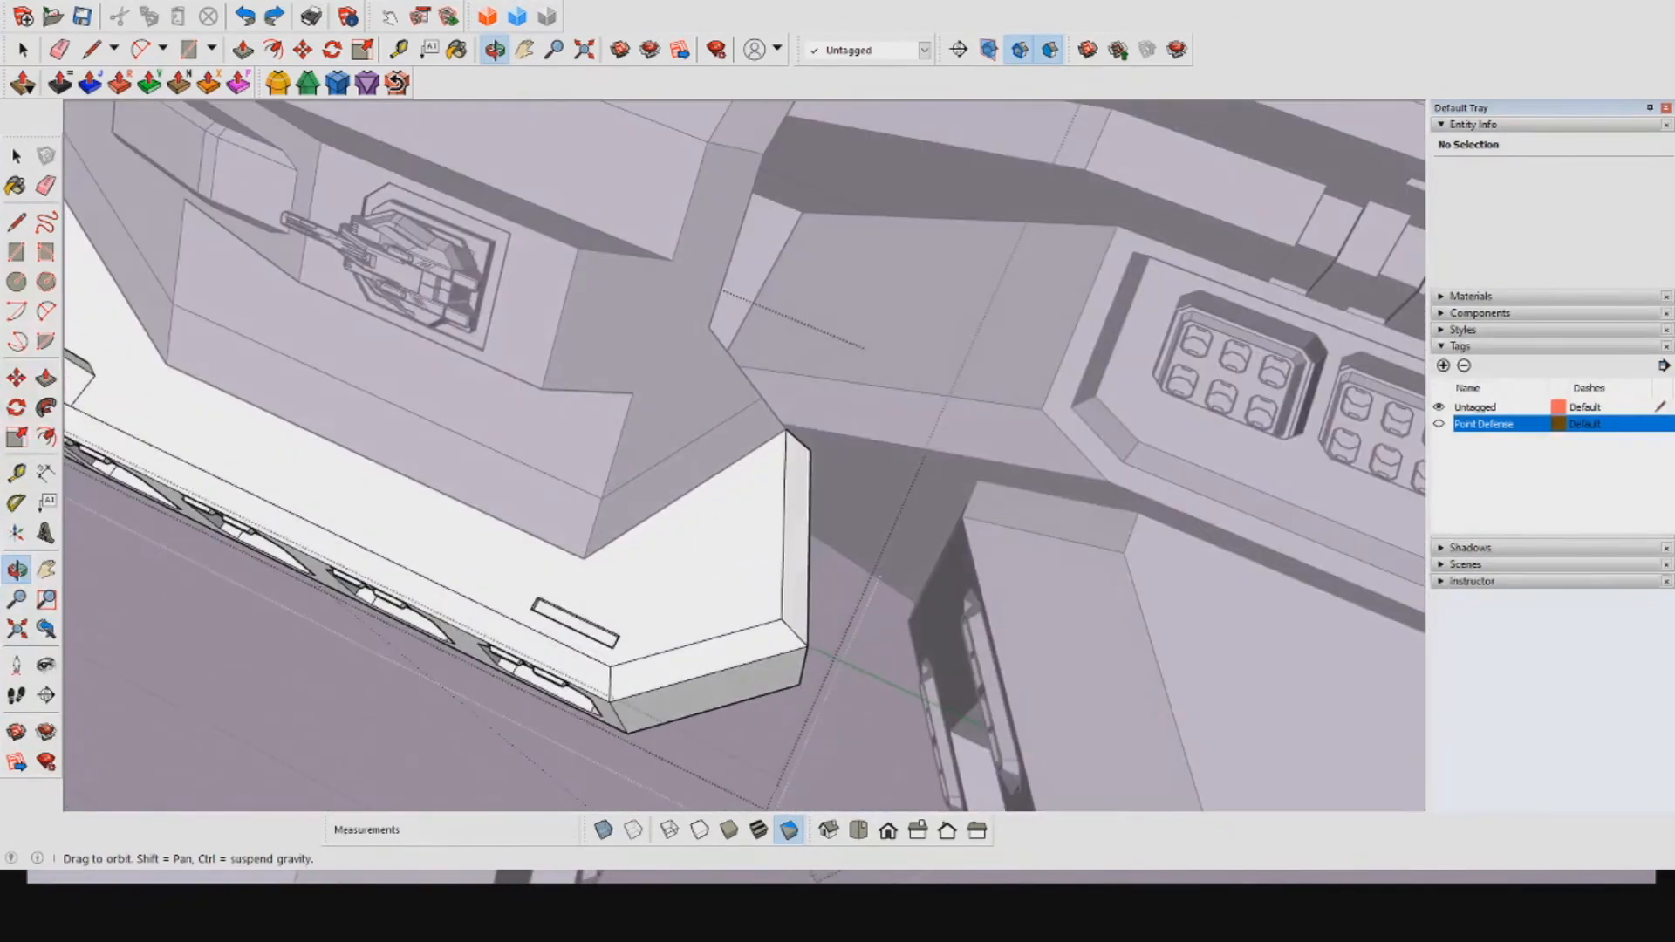
middle_click_drag(649, 499, 731, 603)
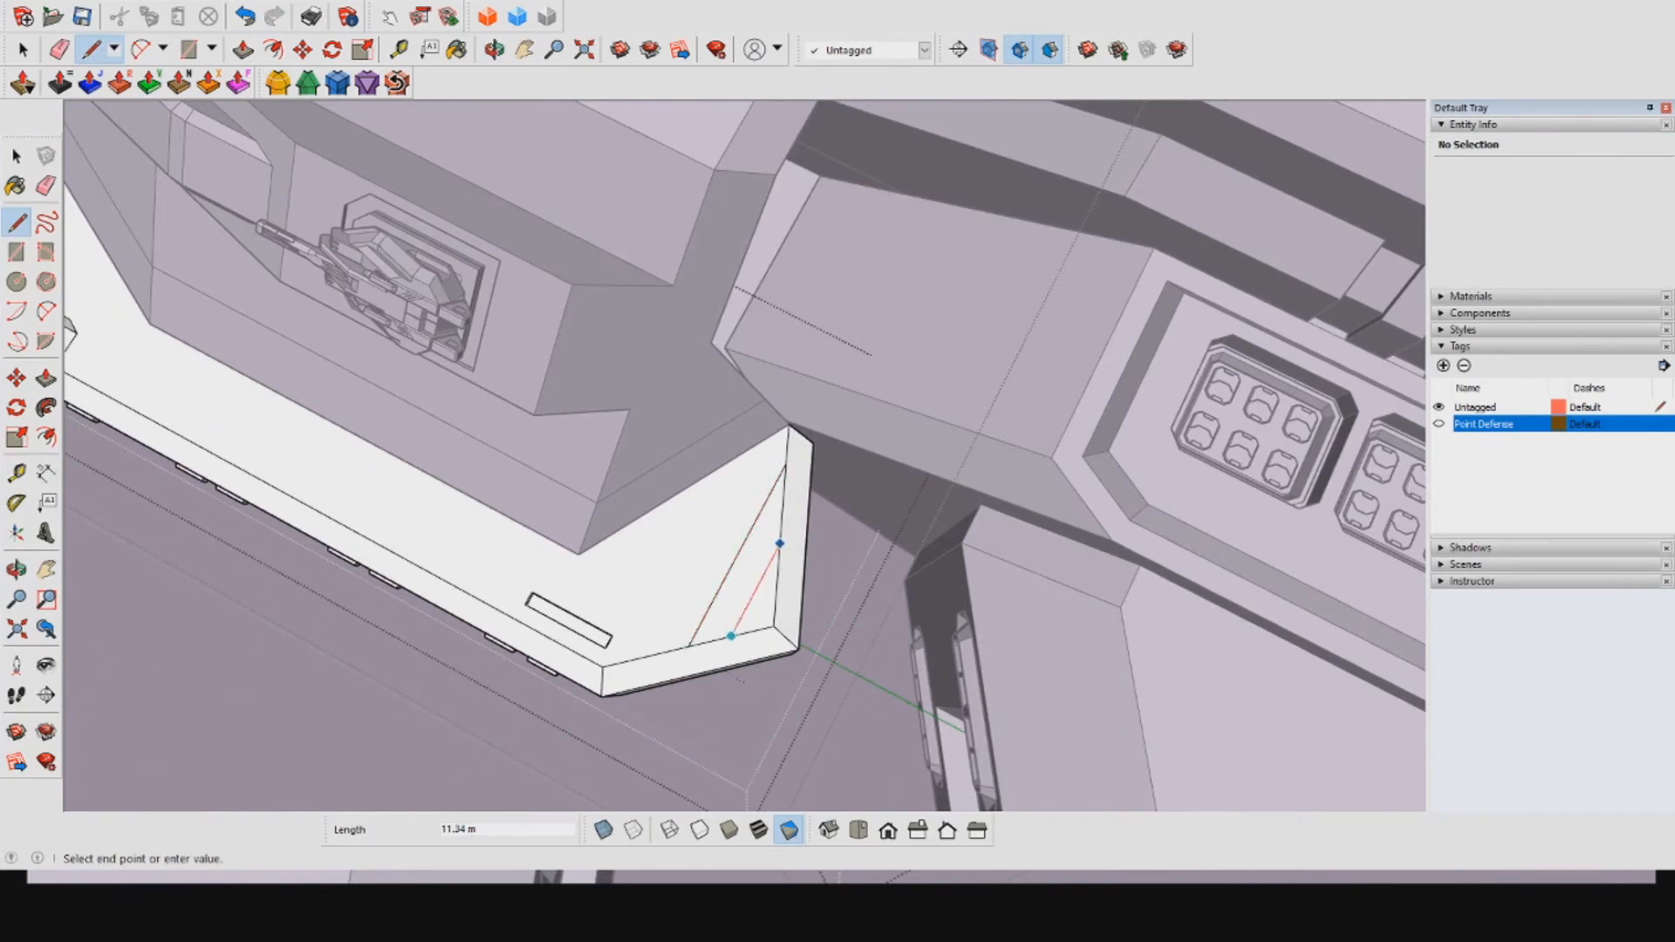
left_click(780, 544)
middle_click_drag(780, 544, 637, 497)
scroll(650, 556, "up", 2)
left_click(625, 566)
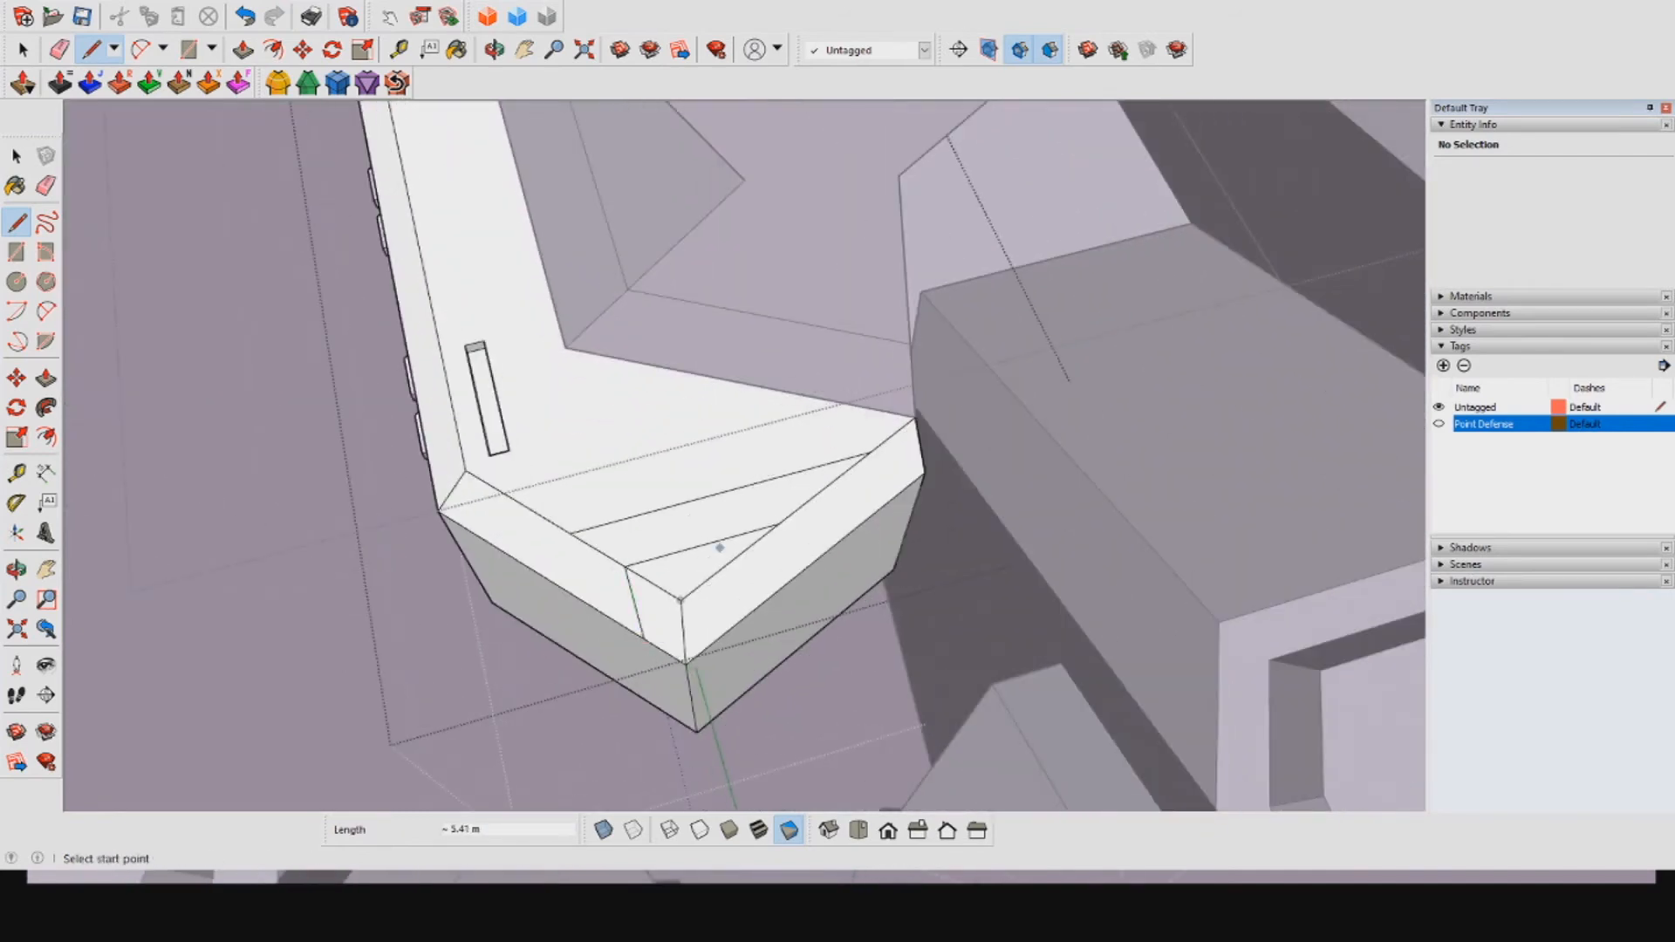
left_click(792, 580)
Step: Continue the corner cut outline about 20.42 m along the end faces and diagonally across the pod's opposite side
middle_click_drag(791, 581, 781, 480)
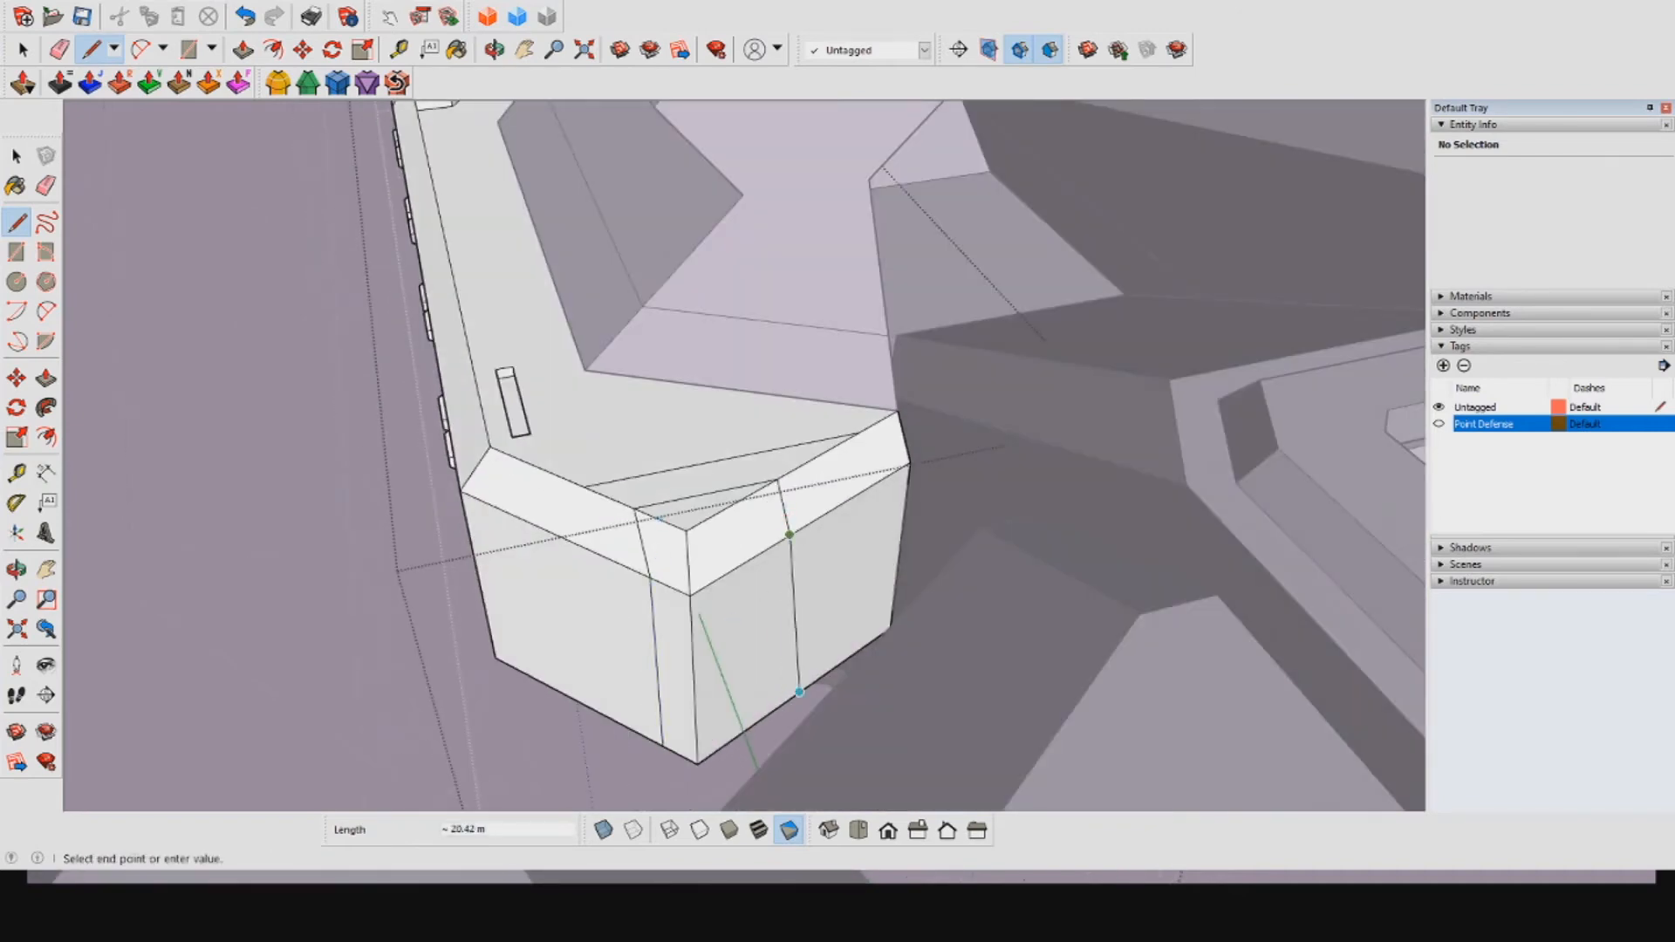
middle_click_drag(764, 650, 740, 726)
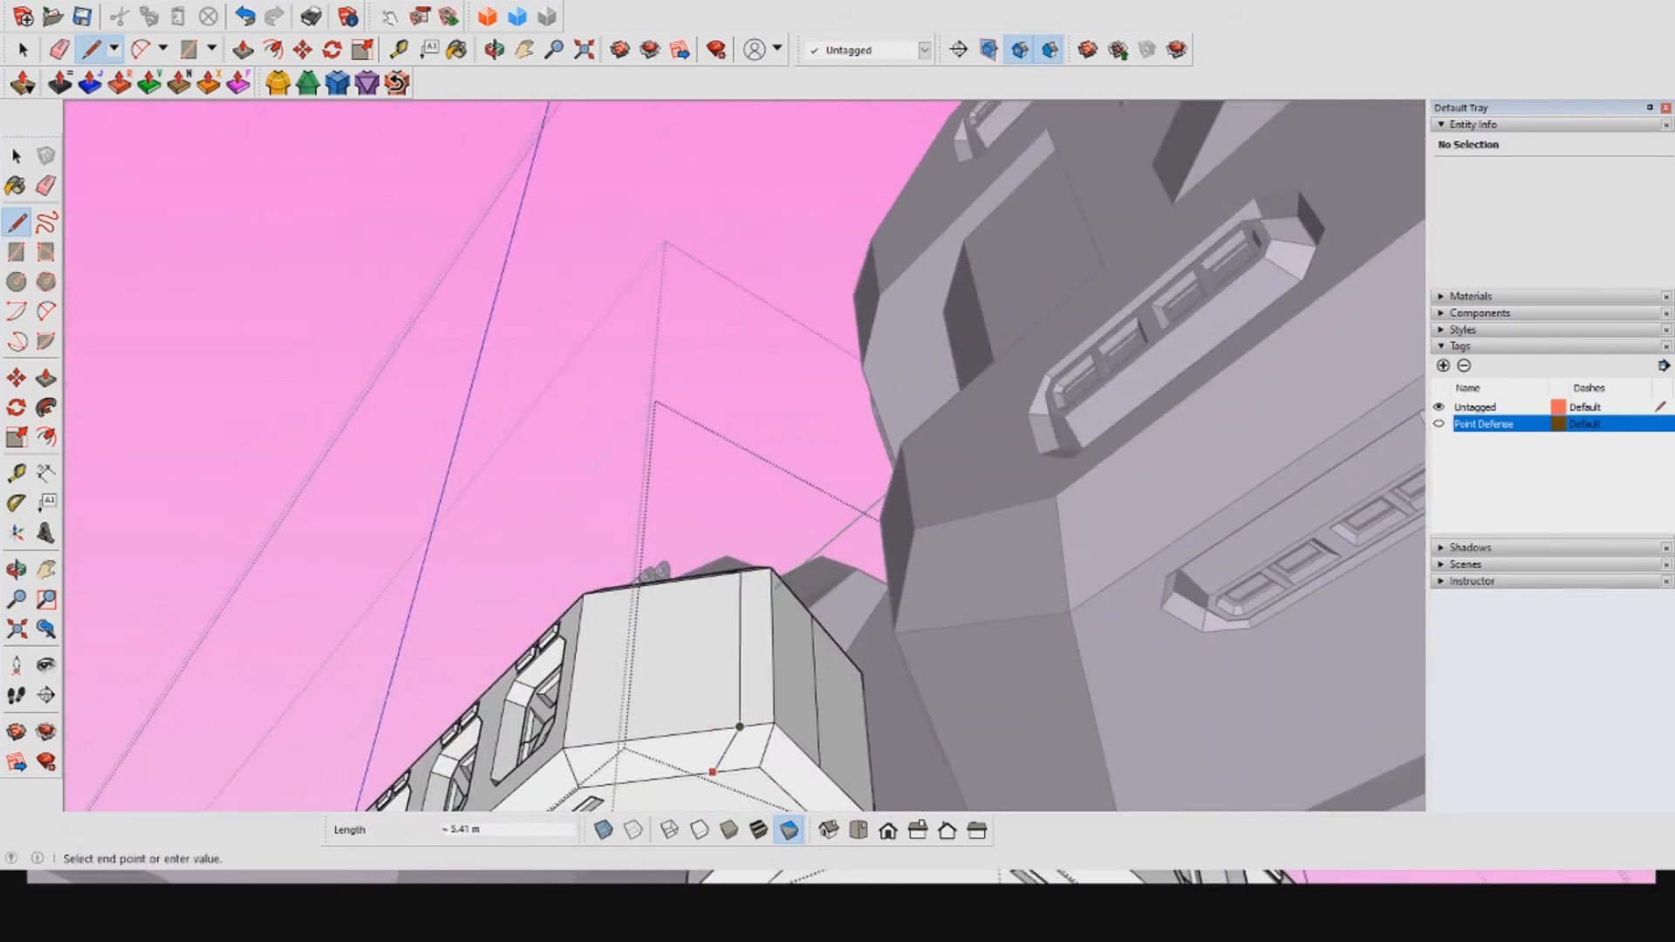
middle_click_drag(655, 572, 793, 653)
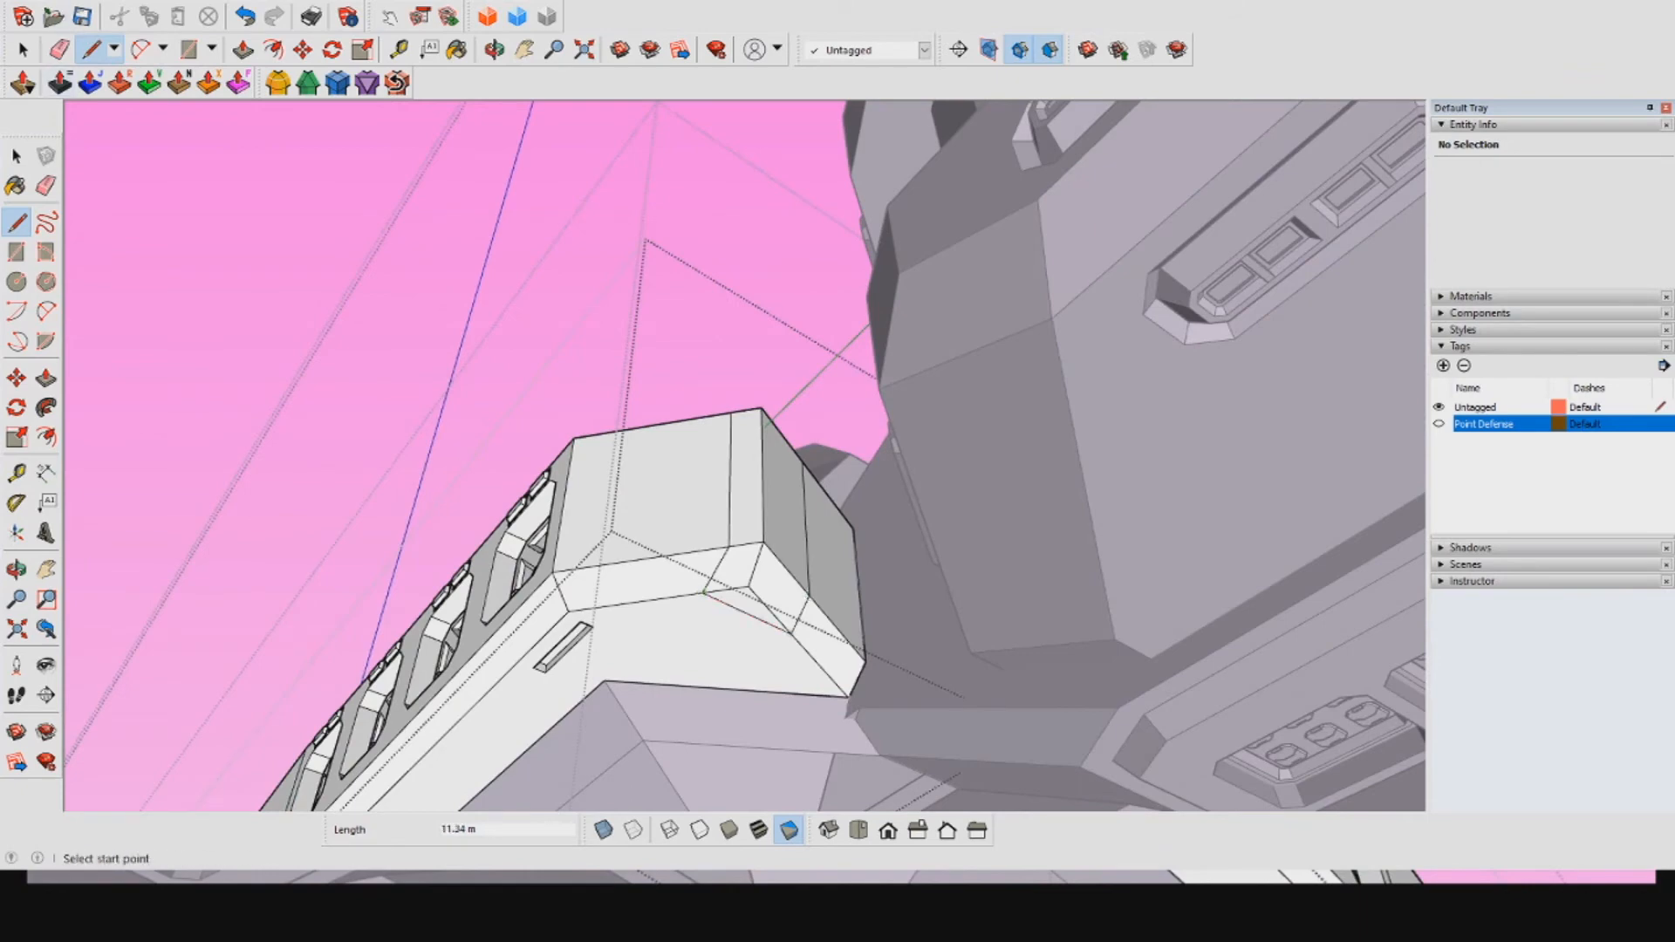
Step: Erase the old corner edges outside the cut outline, opening the pod's end corner on both sides
key("e")
scroll(730, 567, "up", 3)
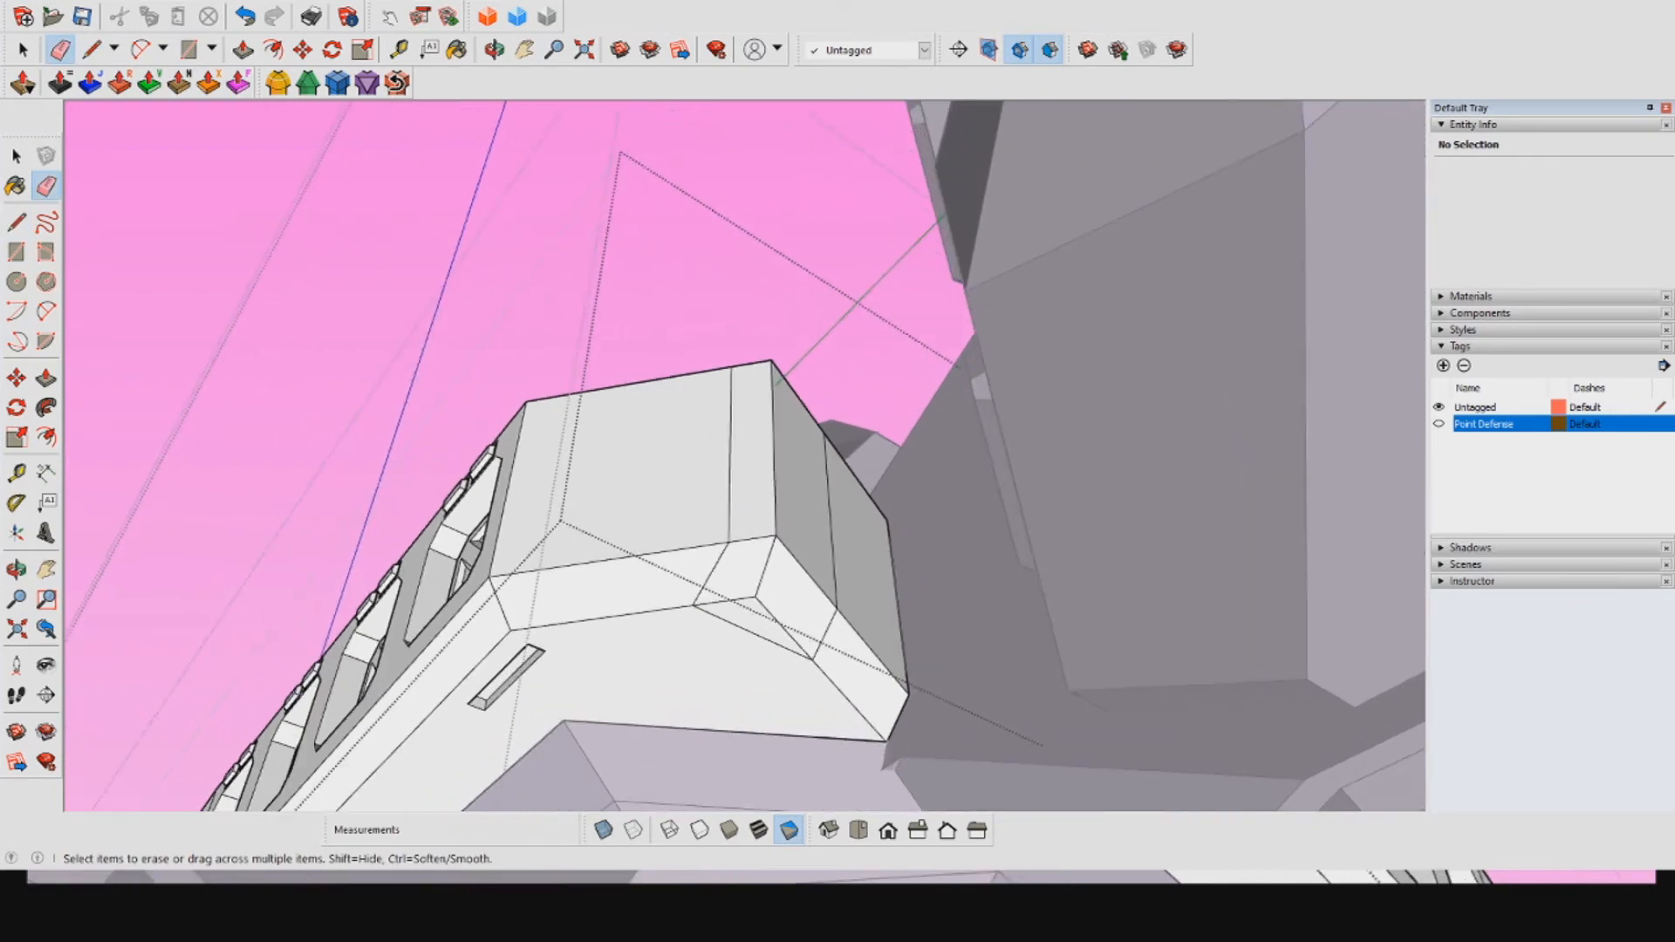
left_click_drag(755, 578, 735, 601)
left_click_drag(766, 515, 792, 558)
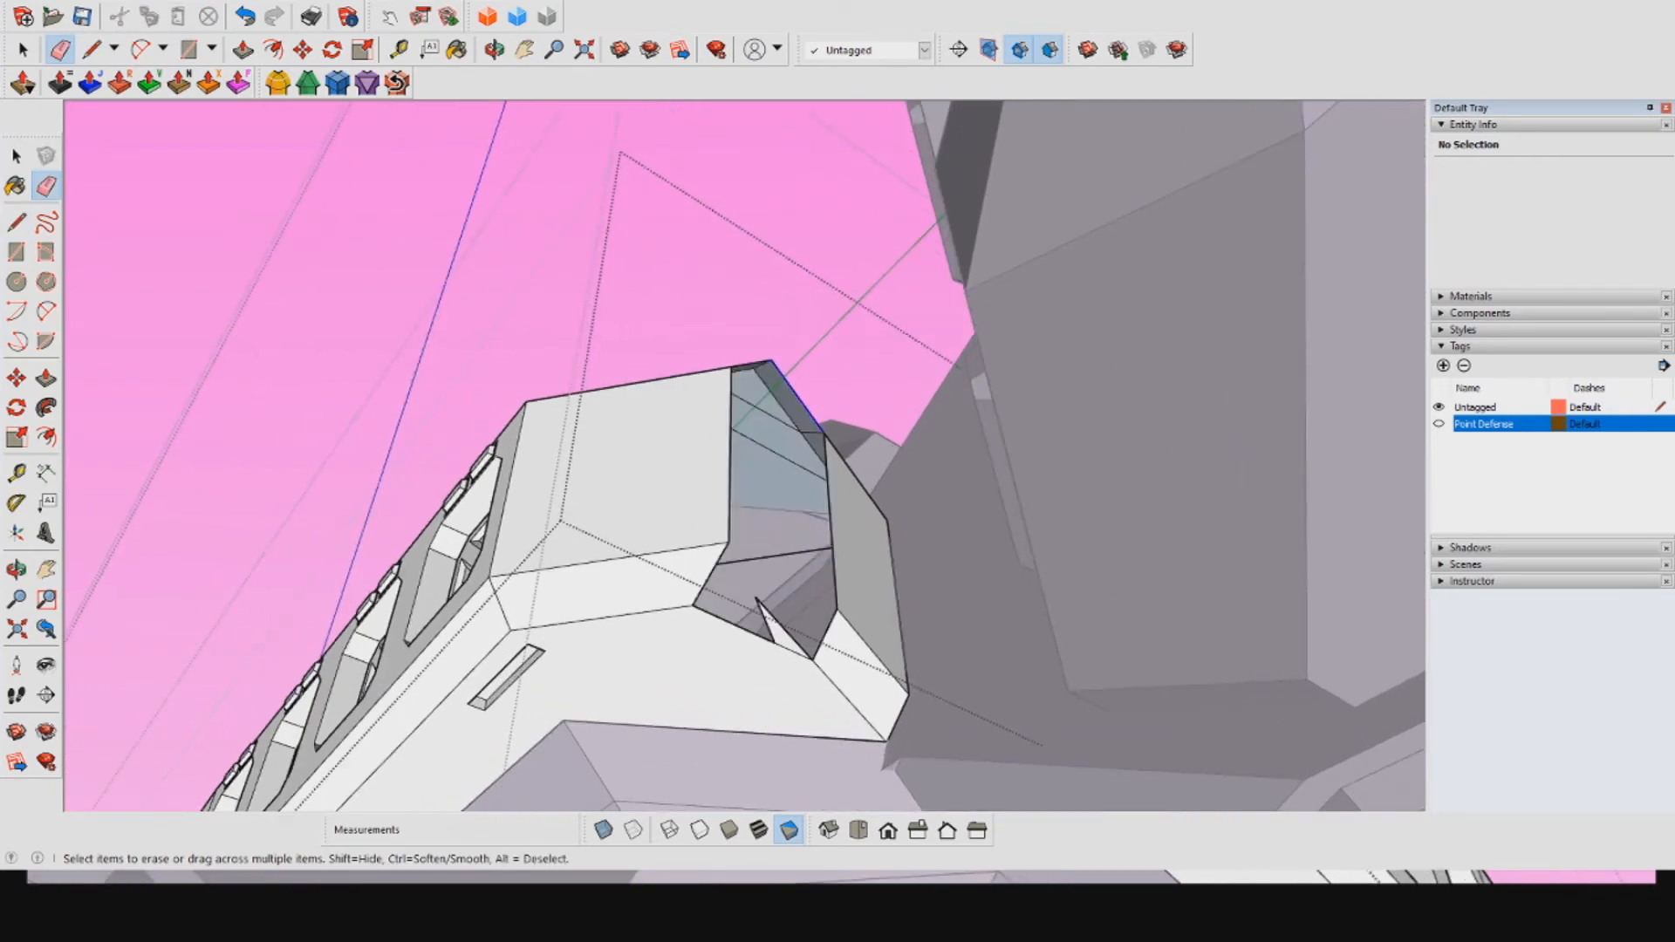
left_click(797, 396)
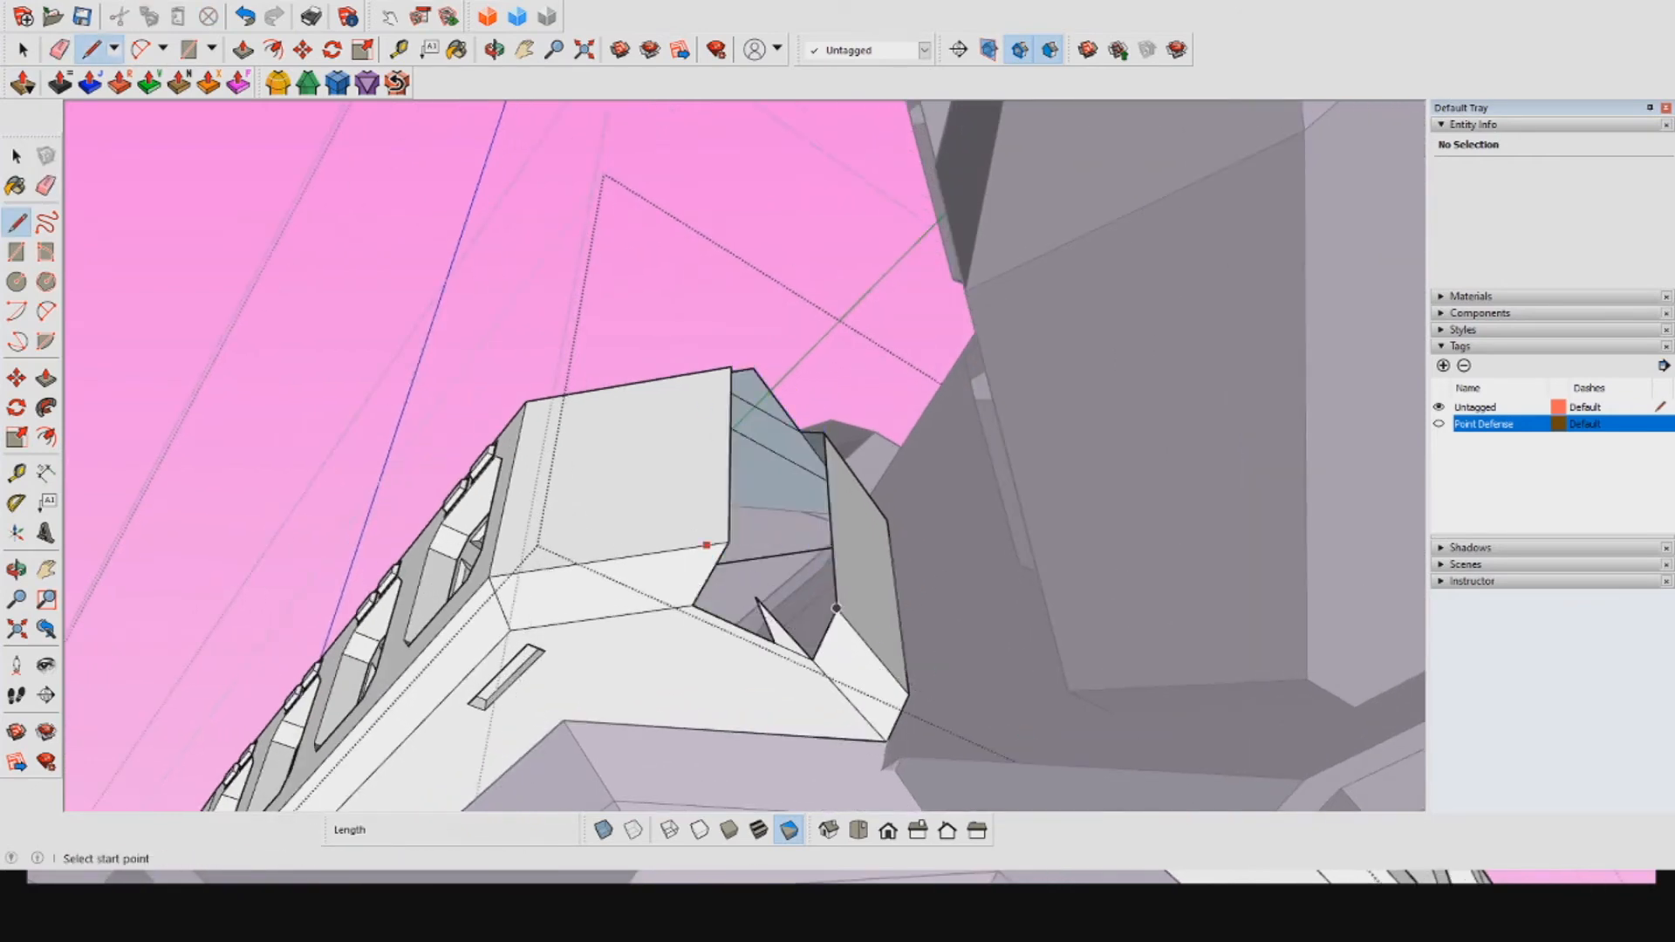
Step: Erase the leftover sliver at the open corner and draw edges between the cut's ends to fill in a new face
middle_click_drag(837, 609, 836, 408)
left_click(931, 579)
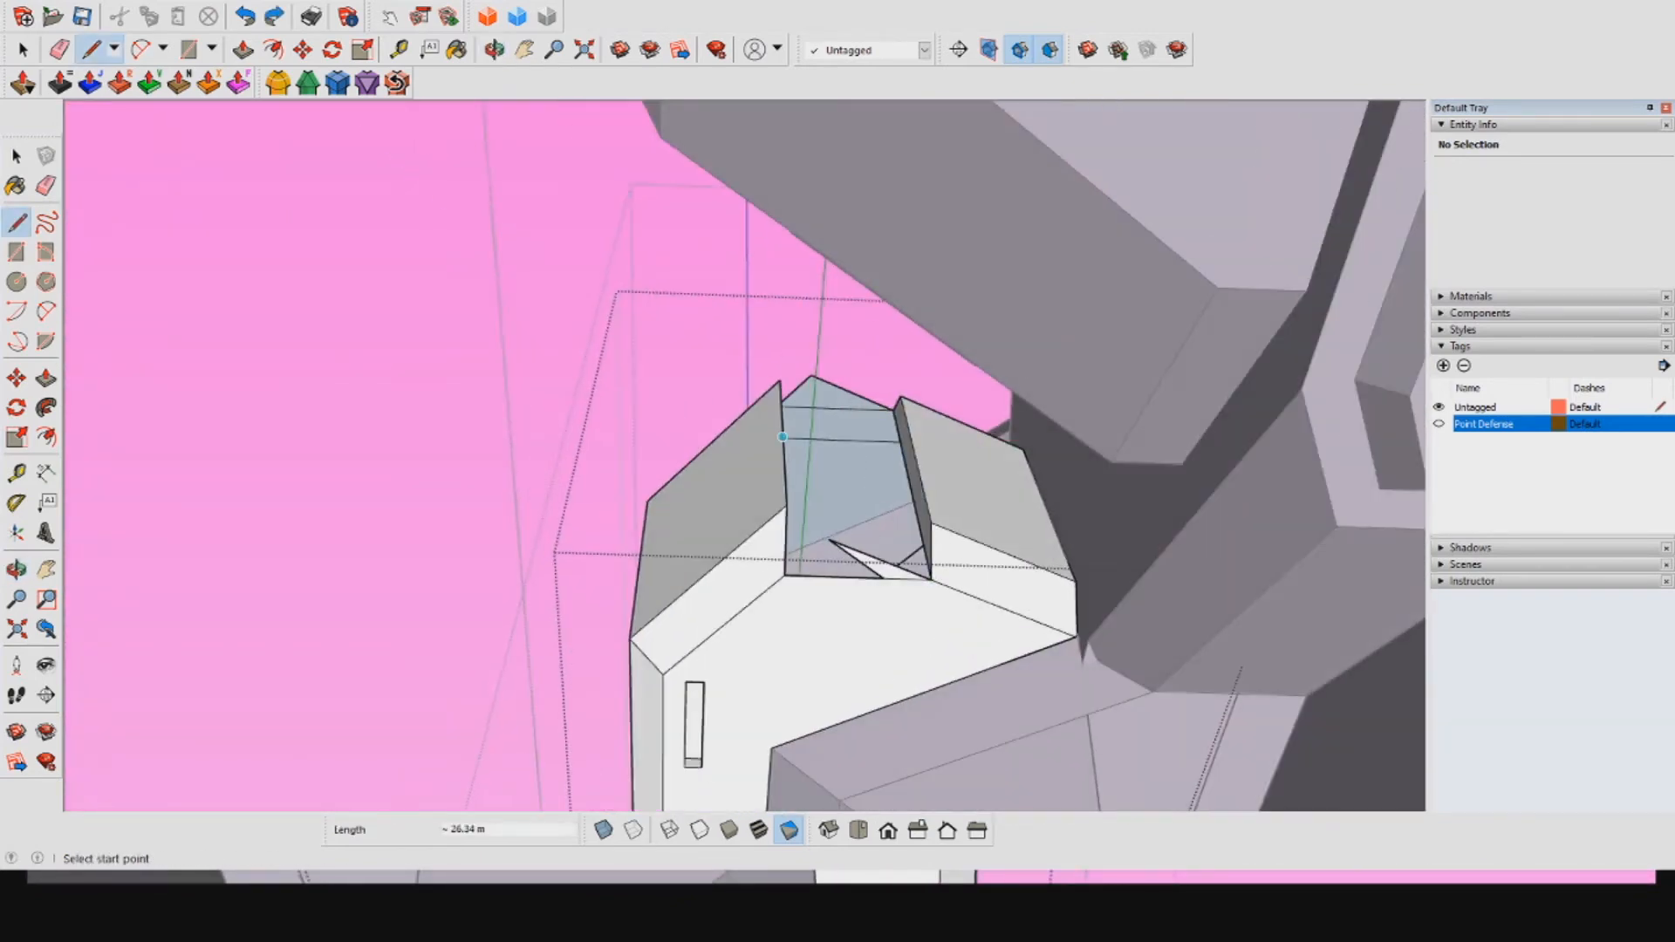
key("e")
scroll(824, 445, "up", 2)
middle_click_drag(825, 524, 872, 419)
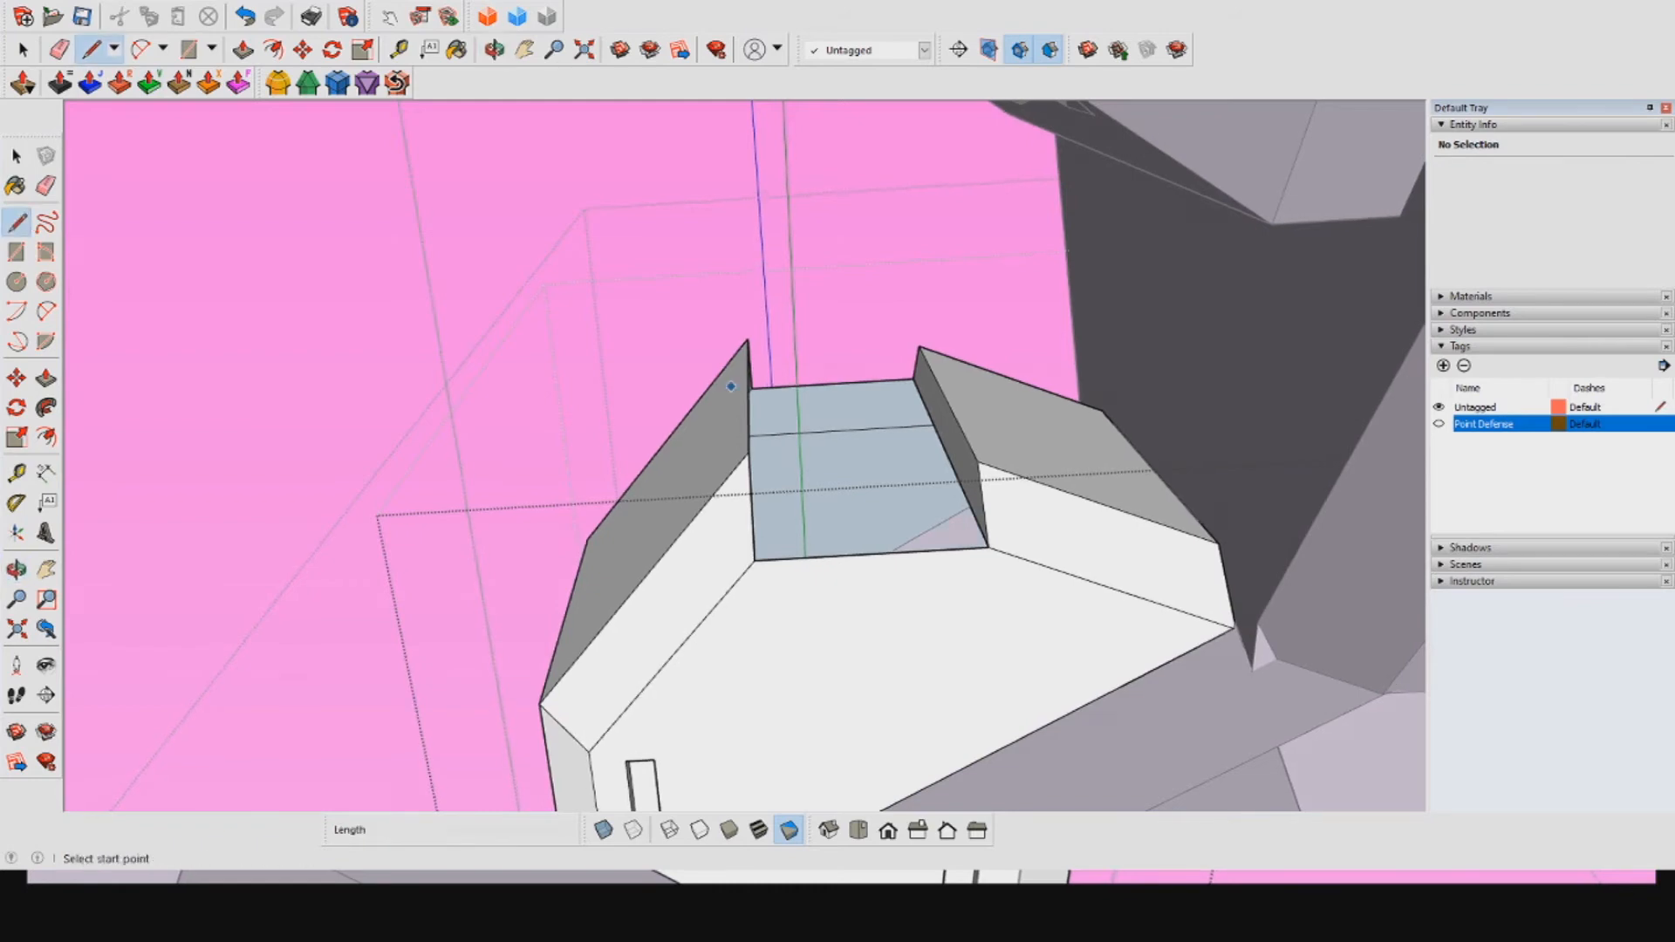
middle_click_drag(791, 417, 741, 397)
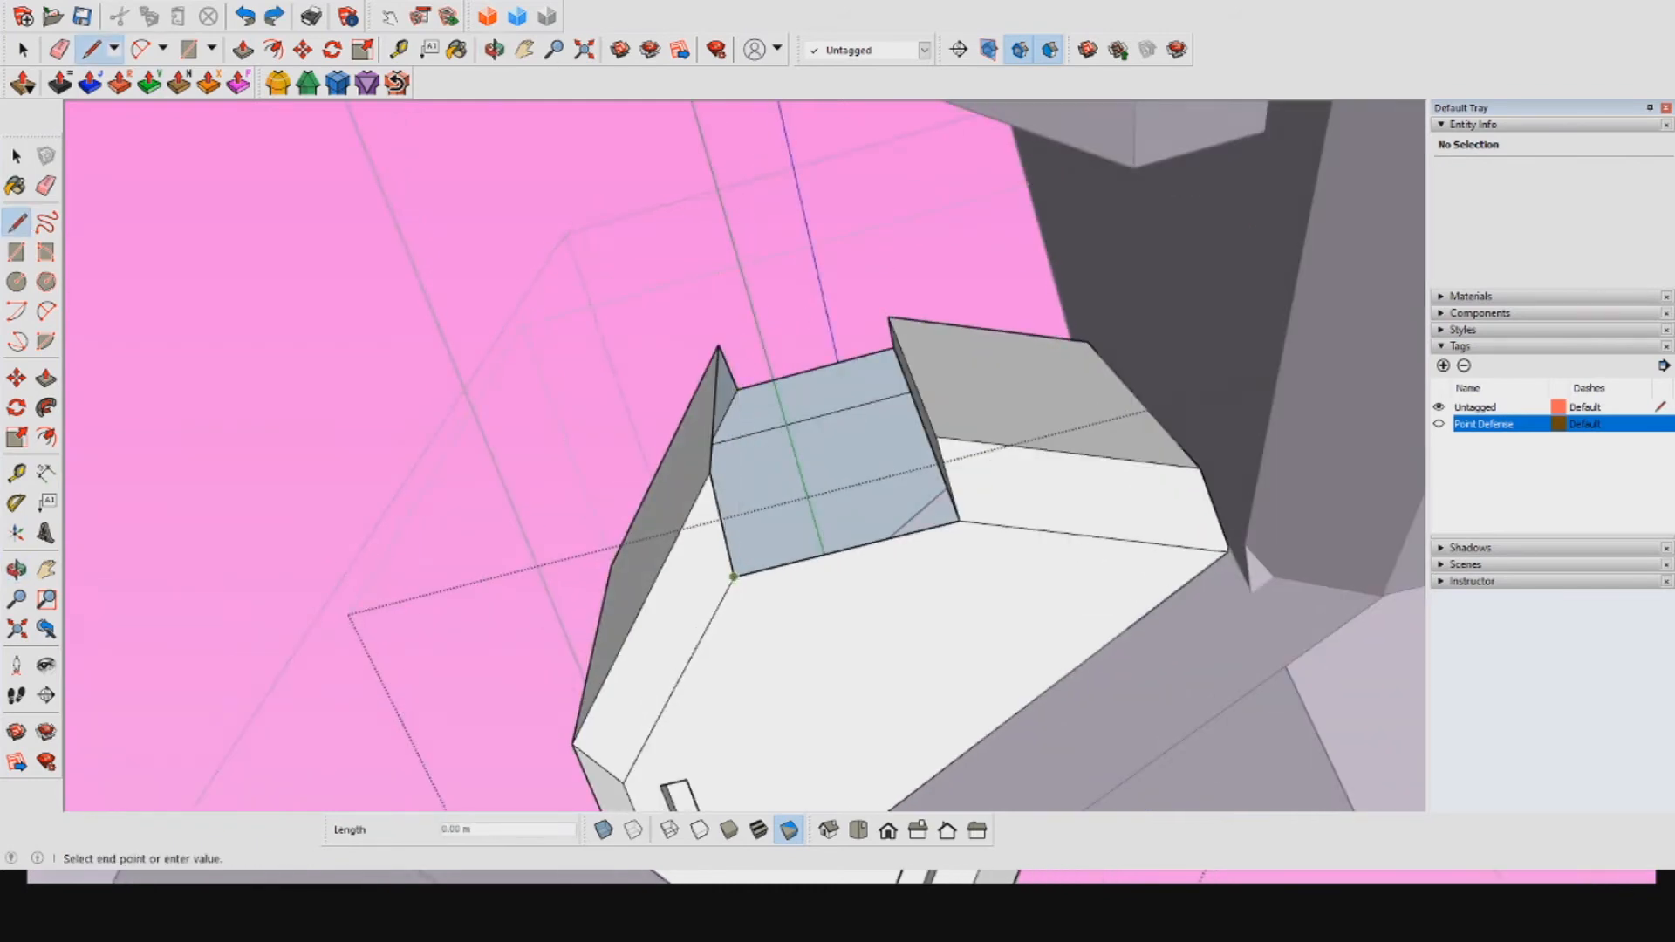
left_click(734, 576)
Step: Push/Pull the new corner face outward to the cut corner of the neighbouring sloped band
left_click(243, 50)
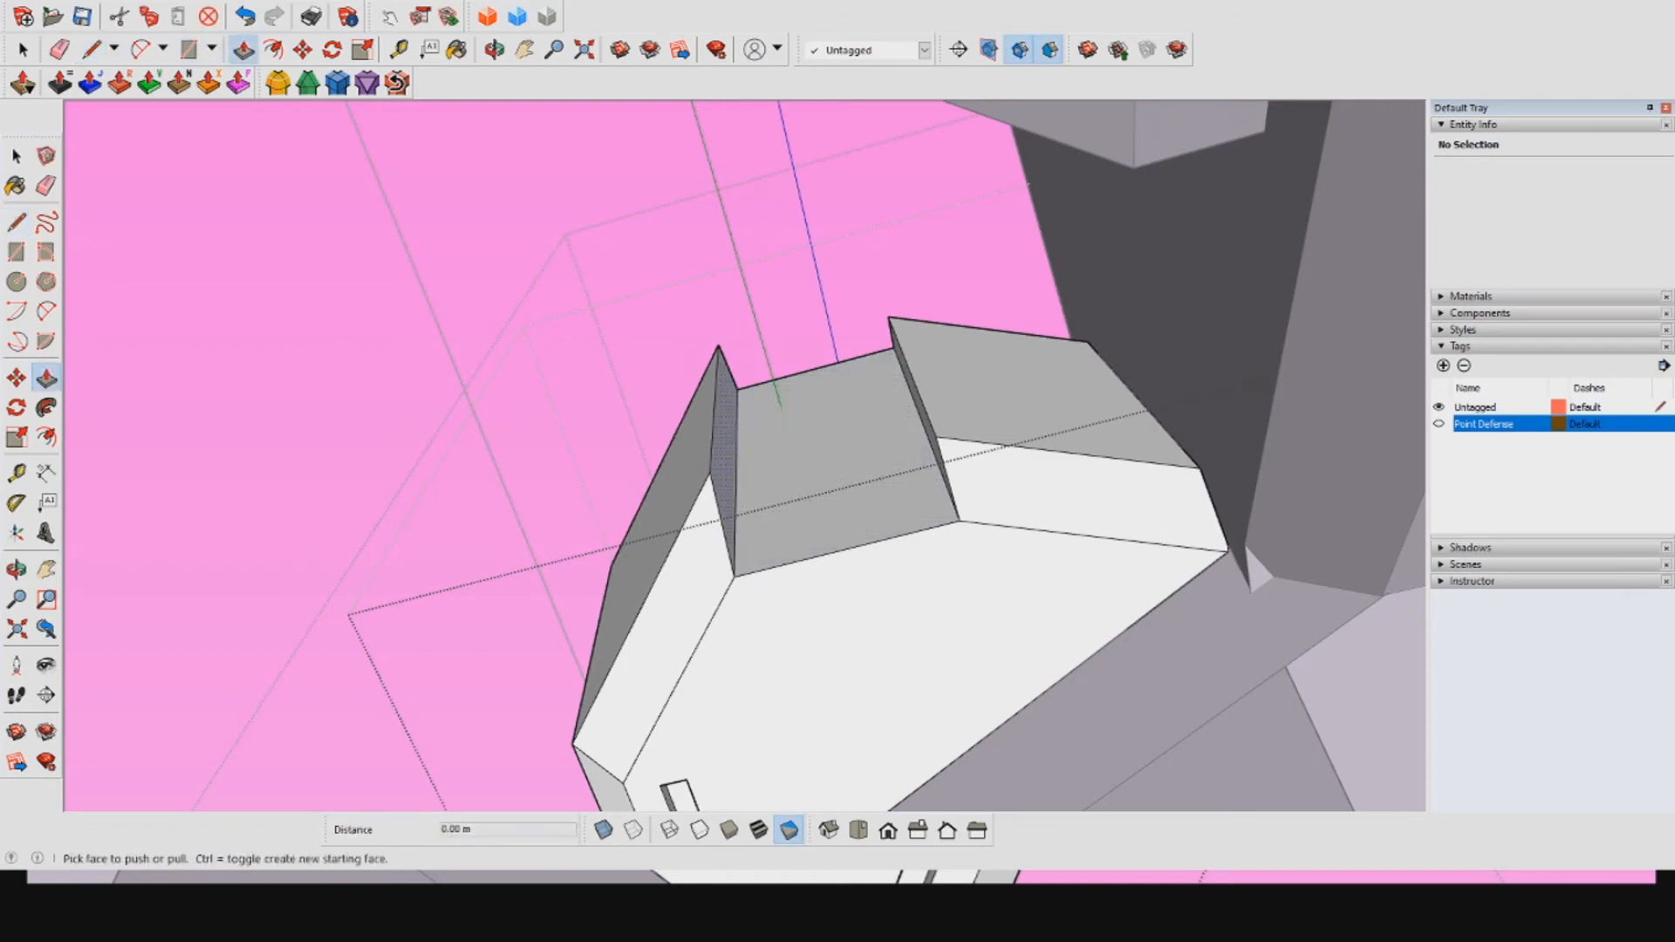
left_click(812, 472)
left_click(712, 473)
Step: Draw edges of about 5.41 m and 5.03 m across the pod's open corner to close its remaining gaps
middle_click_drag(724, 480, 524, 541)
scroll(127, 109, "down", 1)
key("l")
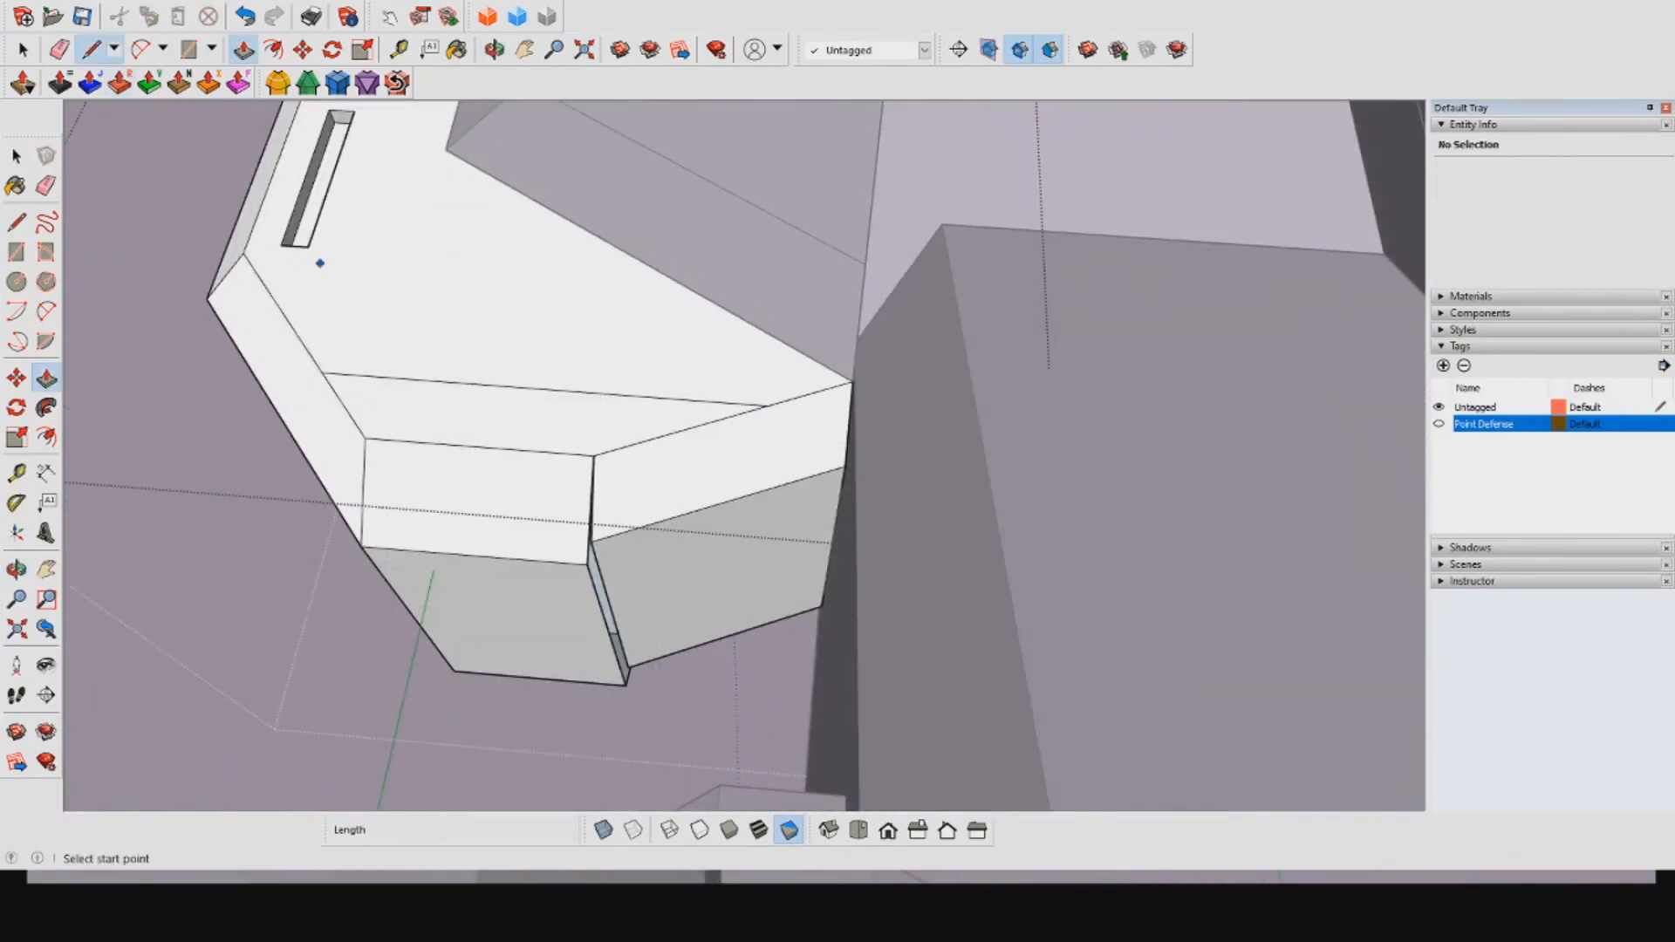
middle_click_drag(586, 564, 1148, 363)
middle_click_drag(987, 215, 963, 305)
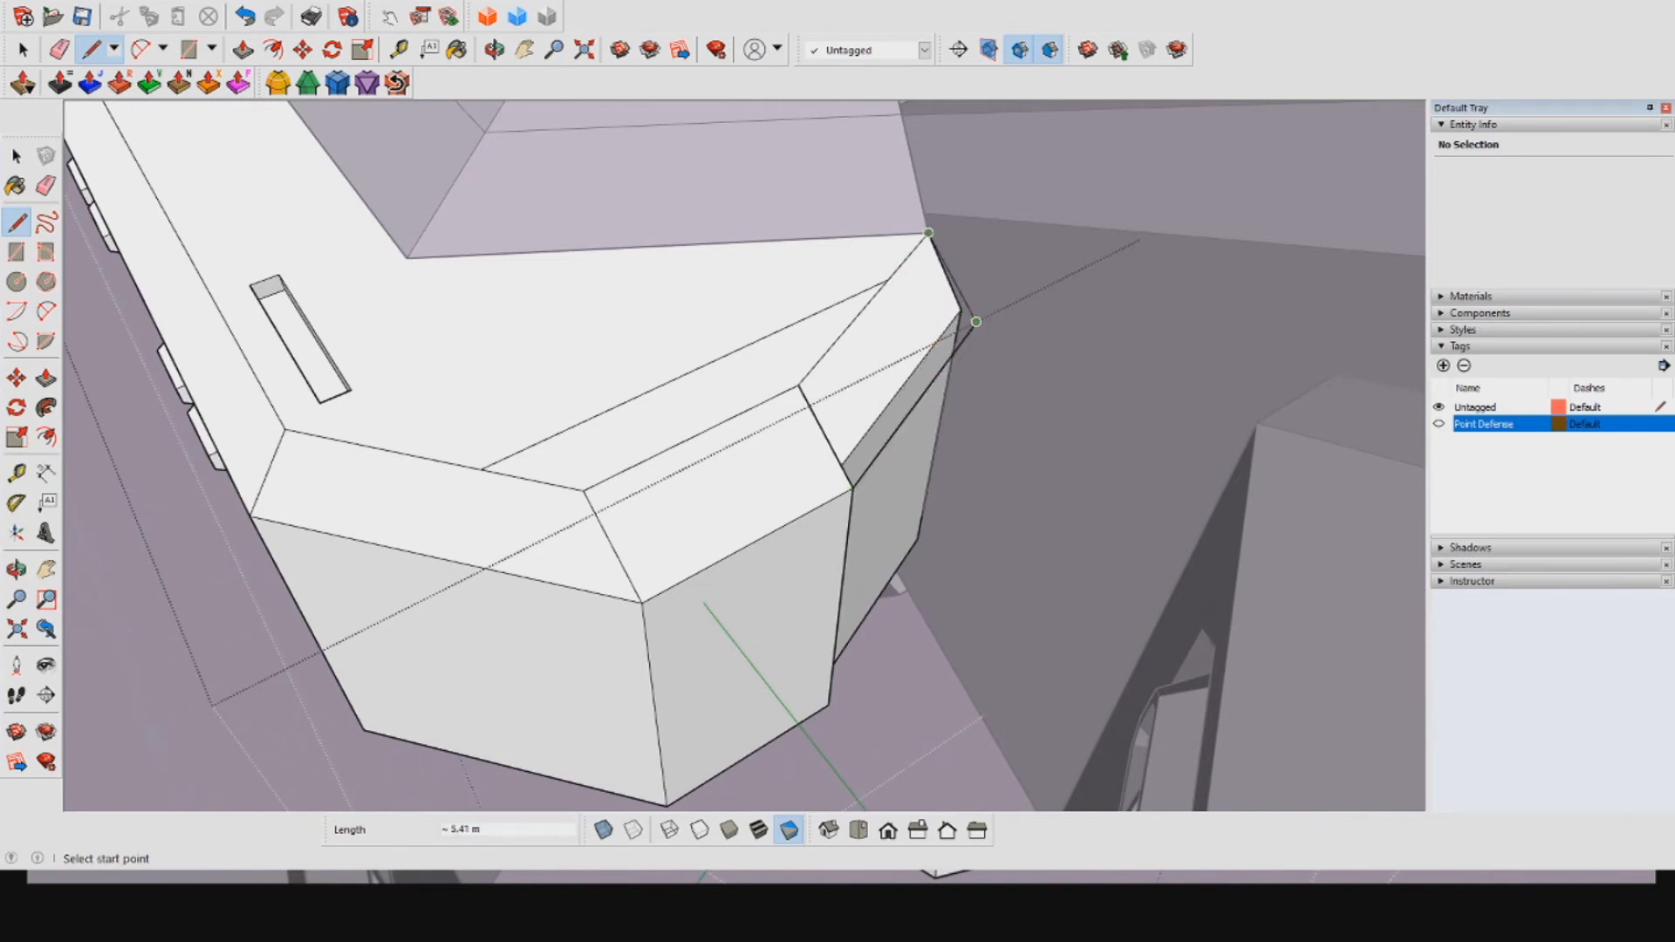
middle_click_drag(976, 340, 925, 96)
middle_click_drag(820, 388, 847, 332)
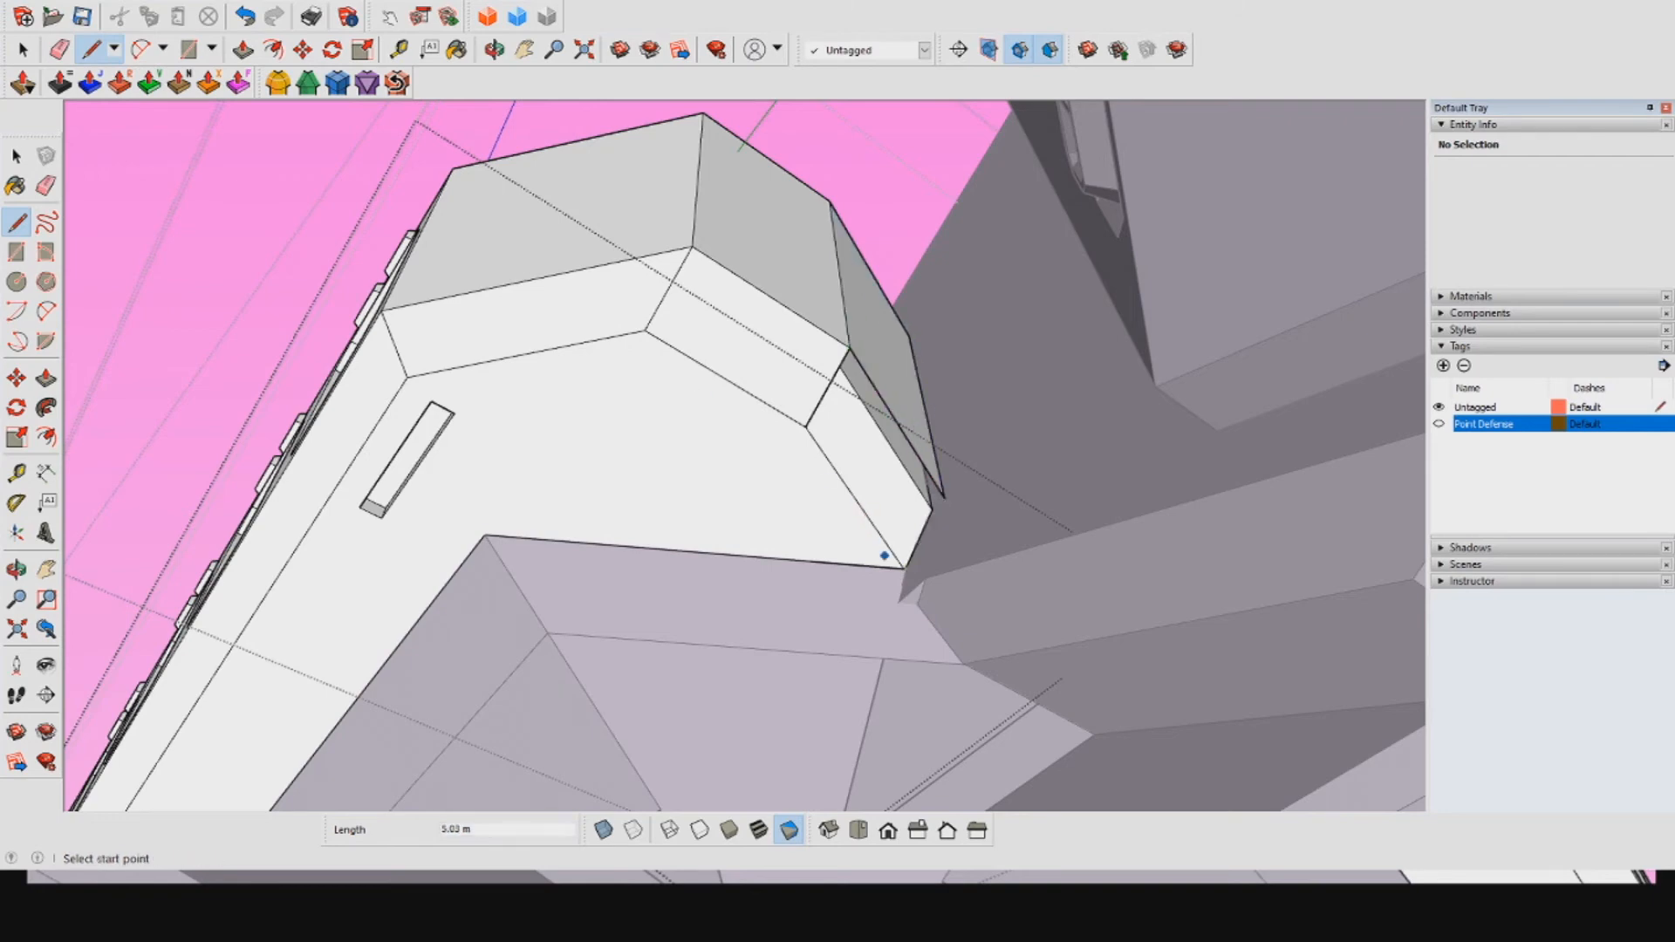
left_click(943, 498)
Step: Erase the leftover edges behind the rebuilt corner seam on the inside of the pod
key("e")
mouse_move(943, 498)
middle_mouse_down()
mouse_move(821, 366)
mouse_move(786, 454)
mouse_move(816, 523)
mouse_move(781, 423)
middle_mouse_up()
mouse_move(658, 533)
middle_mouse_down()
mouse_move(698, 502)
mouse_move(777, 192)
mouse_move(795, 340)
mouse_move(628, 314)
middle_mouse_up()
mouse_move(785, 349)
middle_mouse_down()
mouse_move(610, 384)
mouse_move(541, 488)
mouse_move(576, 349)
mouse_move(558, 419)
middle_mouse_up()
scroll(454, 306, "up", 3)
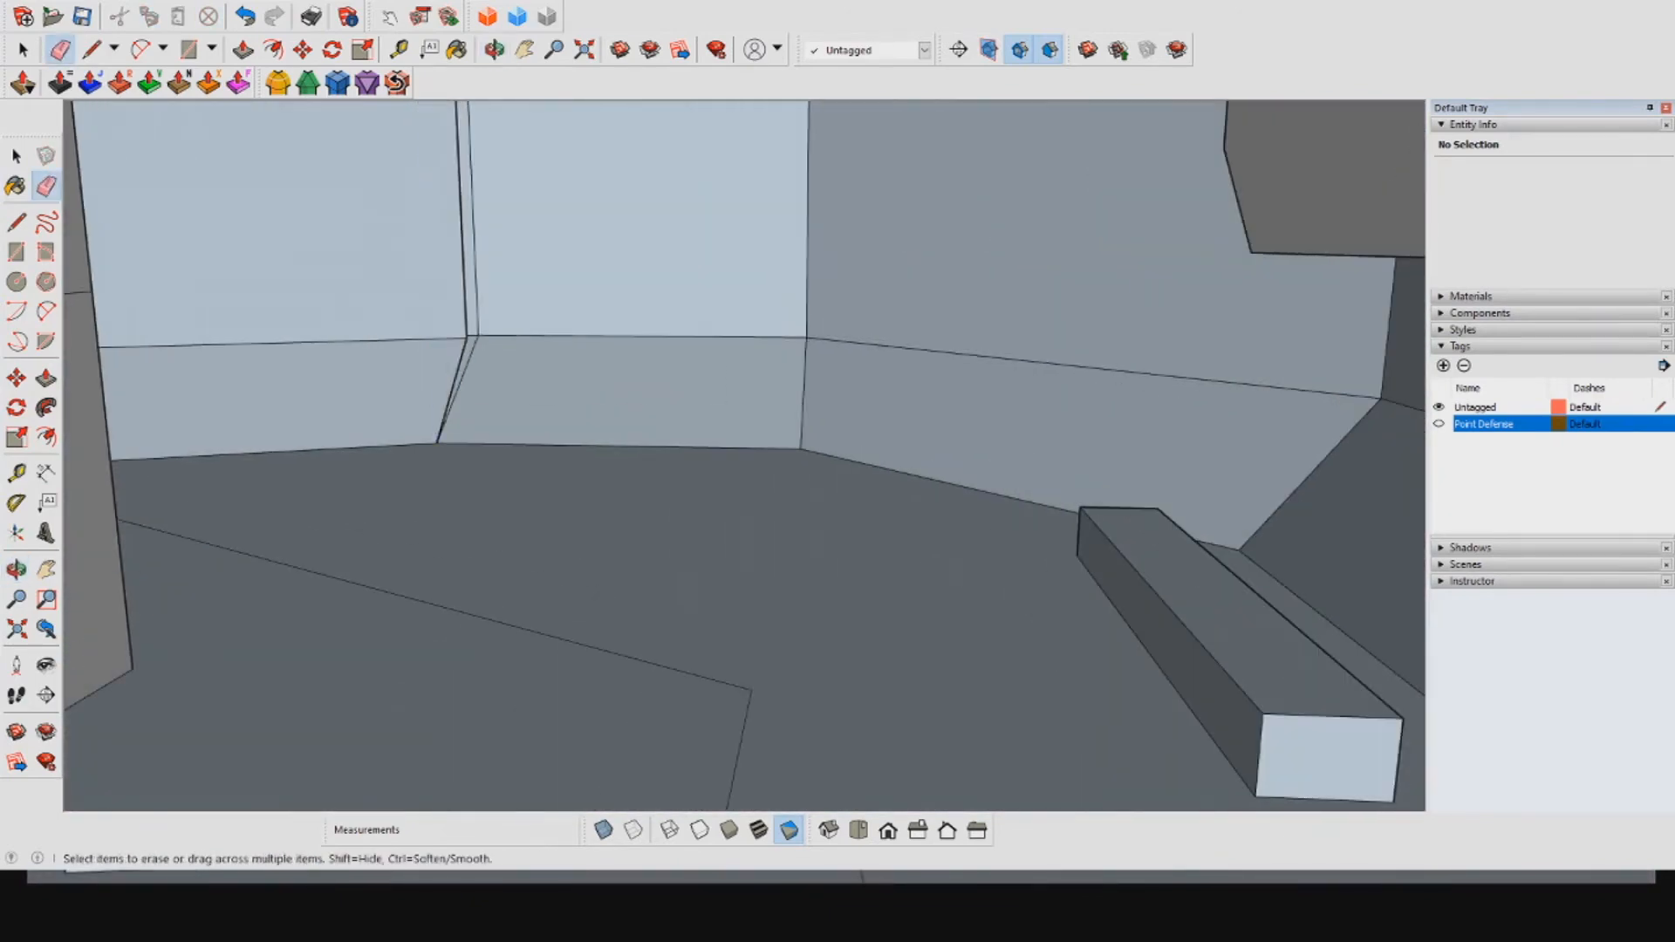
scroll(450, 318, "up", 2)
left_click_drag(447, 358, 455, 384)
middle_click_drag(472, 454, 488, 192)
middle_click_drag(489, 419, 479, 329)
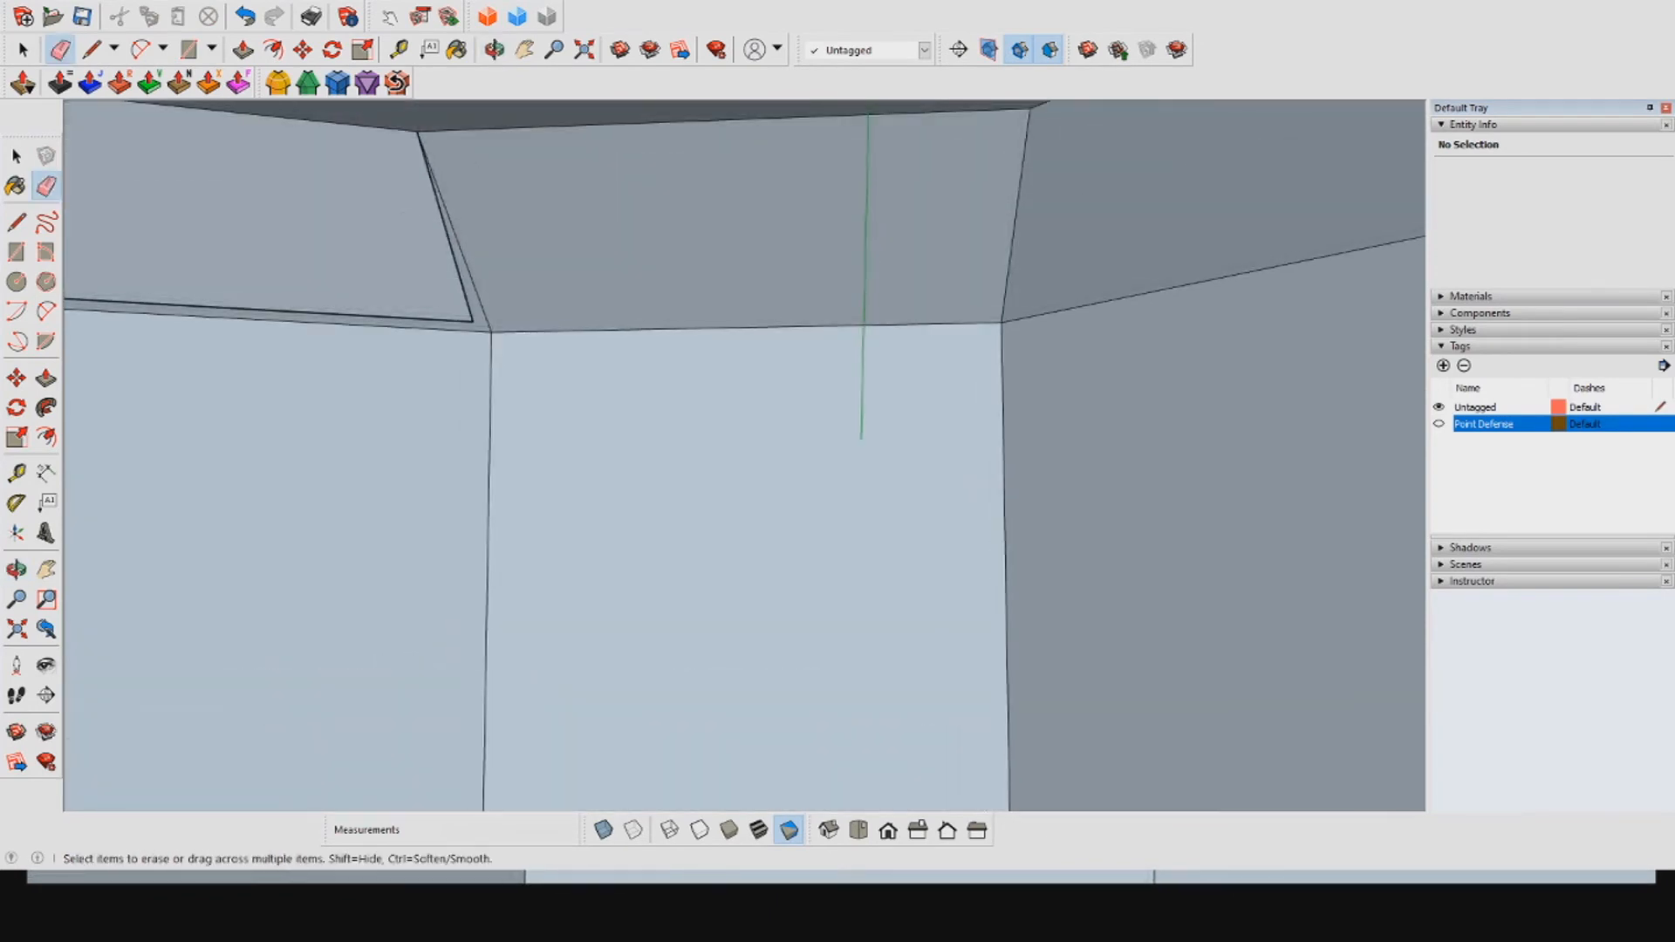
left_click_drag(473, 325, 485, 342)
Step: Select the vertical and sloped faces around the pod's end corner and move them outward about 6.83 m
scroll(488, 349, "down", 7)
mouse_move(489, 349)
middle_mouse_down()
mouse_move(506, 489)
mouse_move(567, 558)
mouse_move(838, 437)
middle_mouse_up()
middle_click_drag(750, 541, 670, 523)
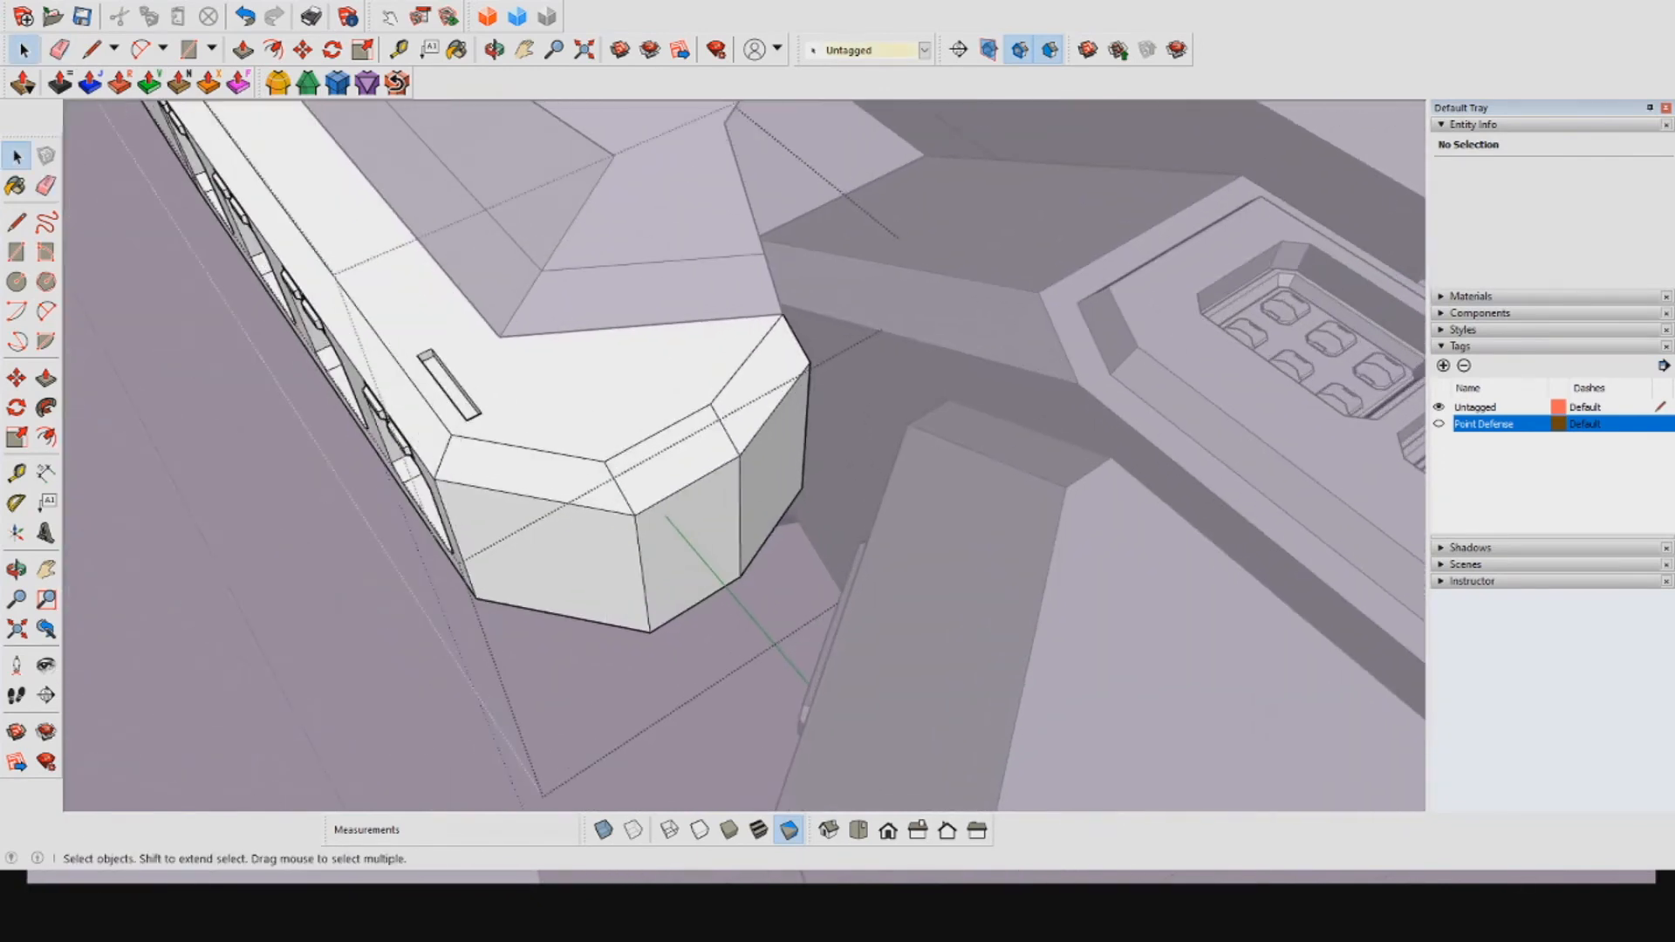
left_click(673, 461)
left_click(688, 541, "shift")
left_click(759, 388, "shift")
left_click(771, 467, "shift")
middle_click_drag(771, 466, 786, 253)
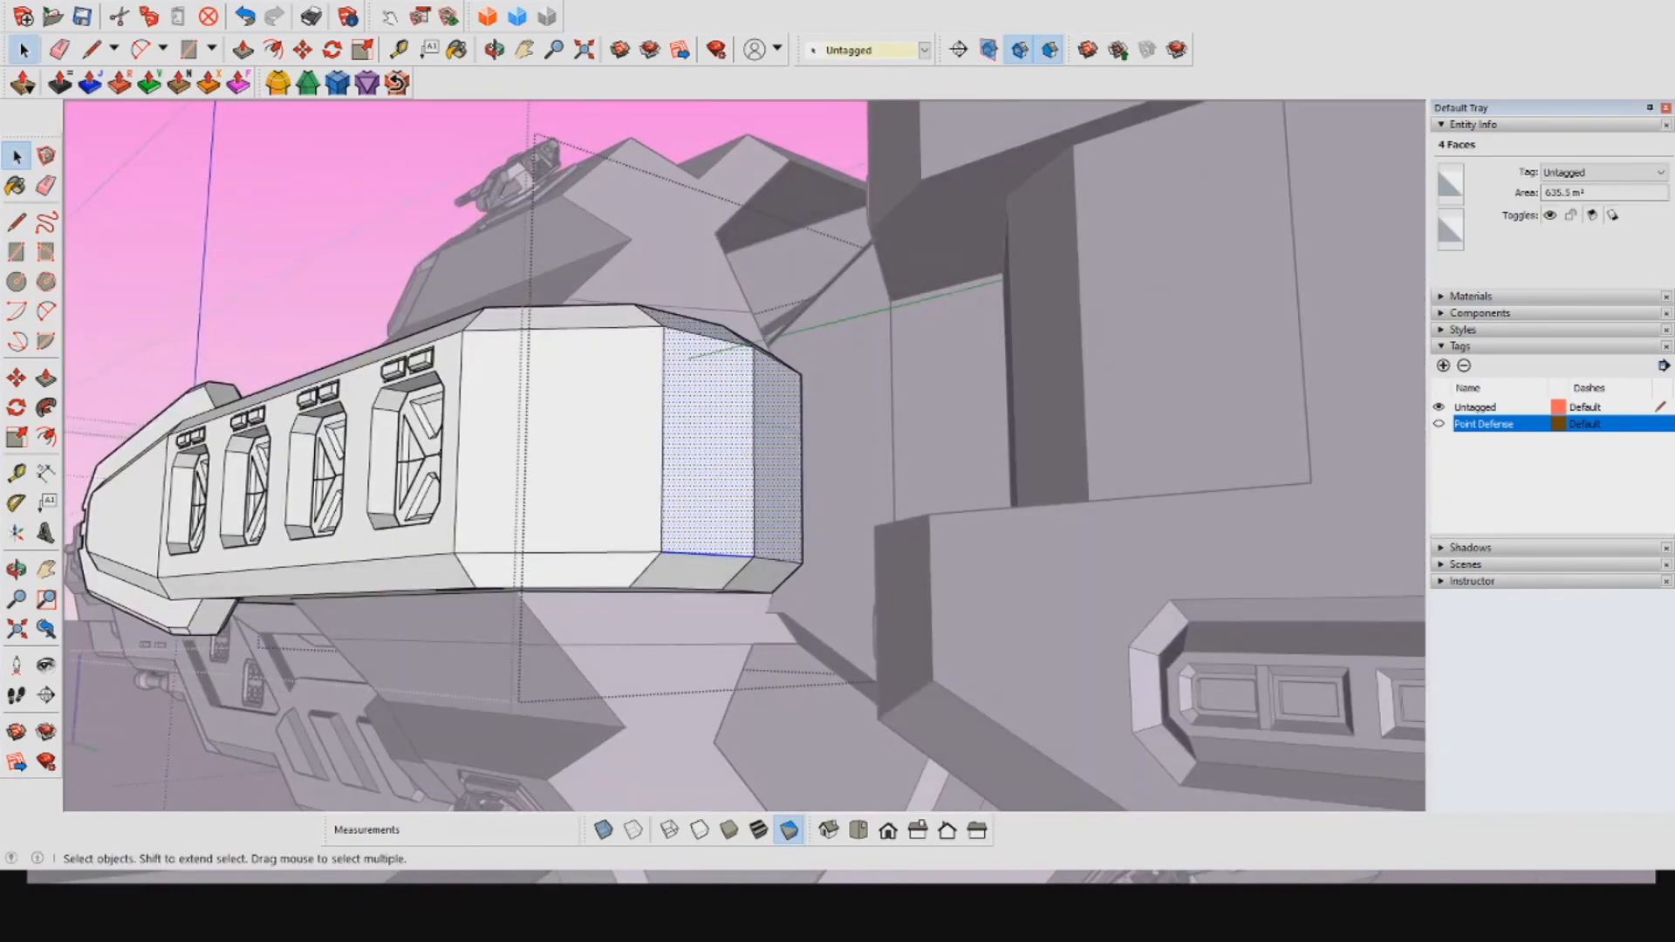
middle_click_drag(698, 327, 694, 532)
left_click(558, 321, "shift")
middle_click_drag(559, 321, 567, 113)
left_click(567, 471, "shift")
left_click(558, 576, "shift")
middle_click_drag(559, 576, 489, 620)
left_click(302, 49)
middle_click_drag(453, 231, 567, 335)
left_click(603, 341)
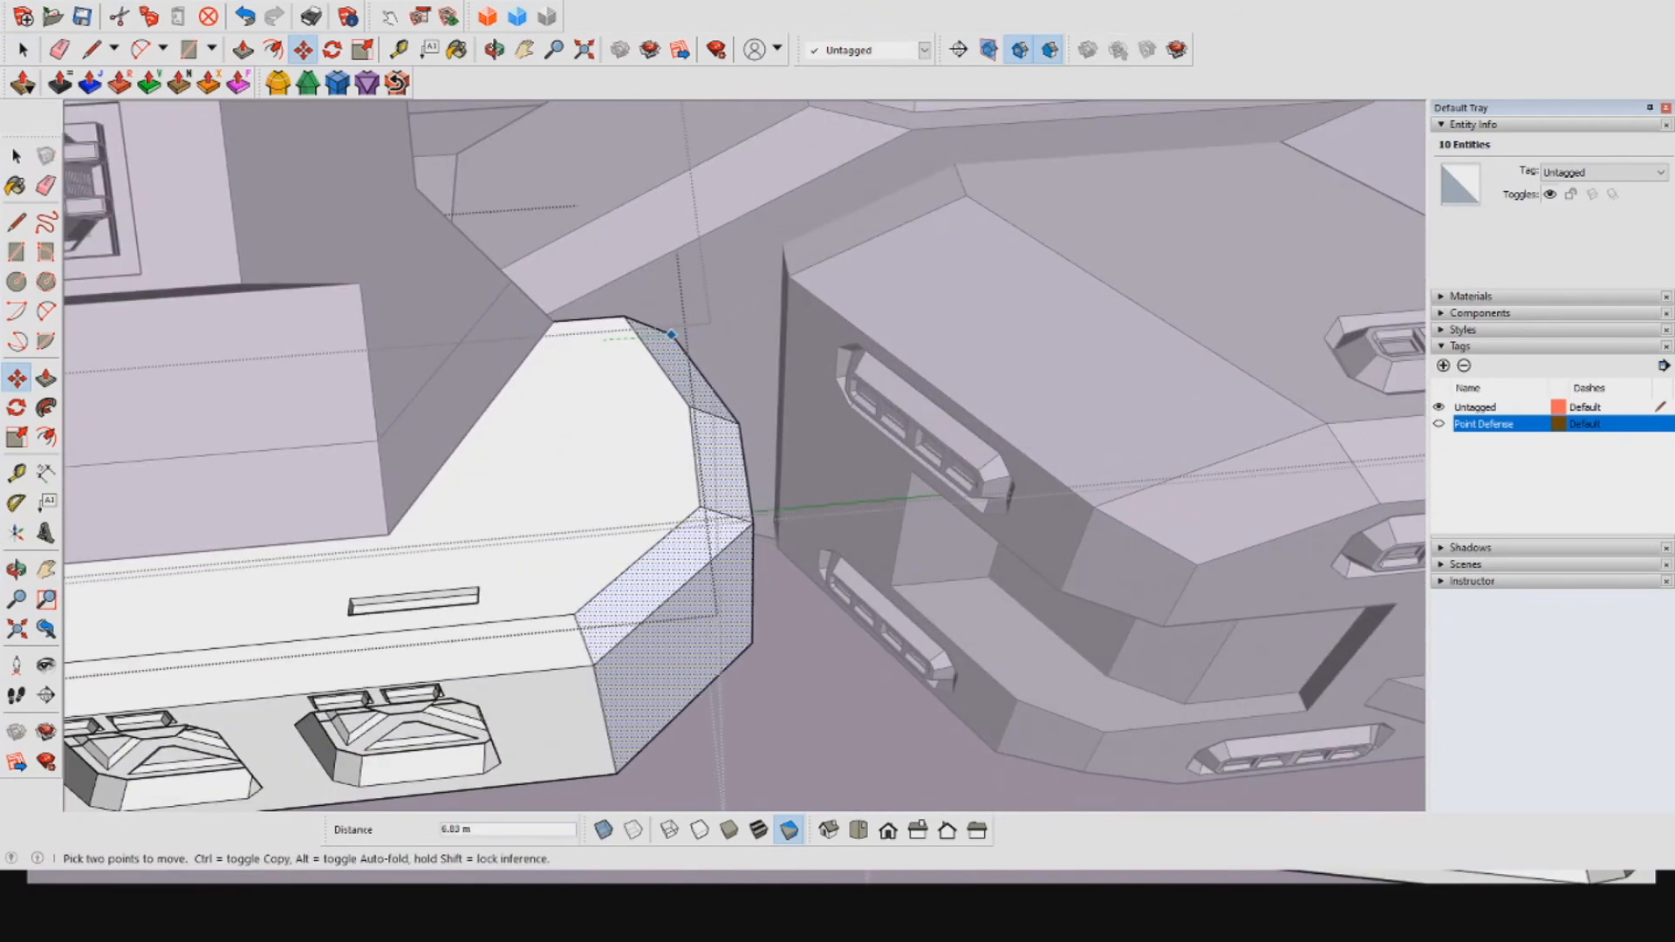
left_click(671, 334)
scroll(674, 337, "down", 1)
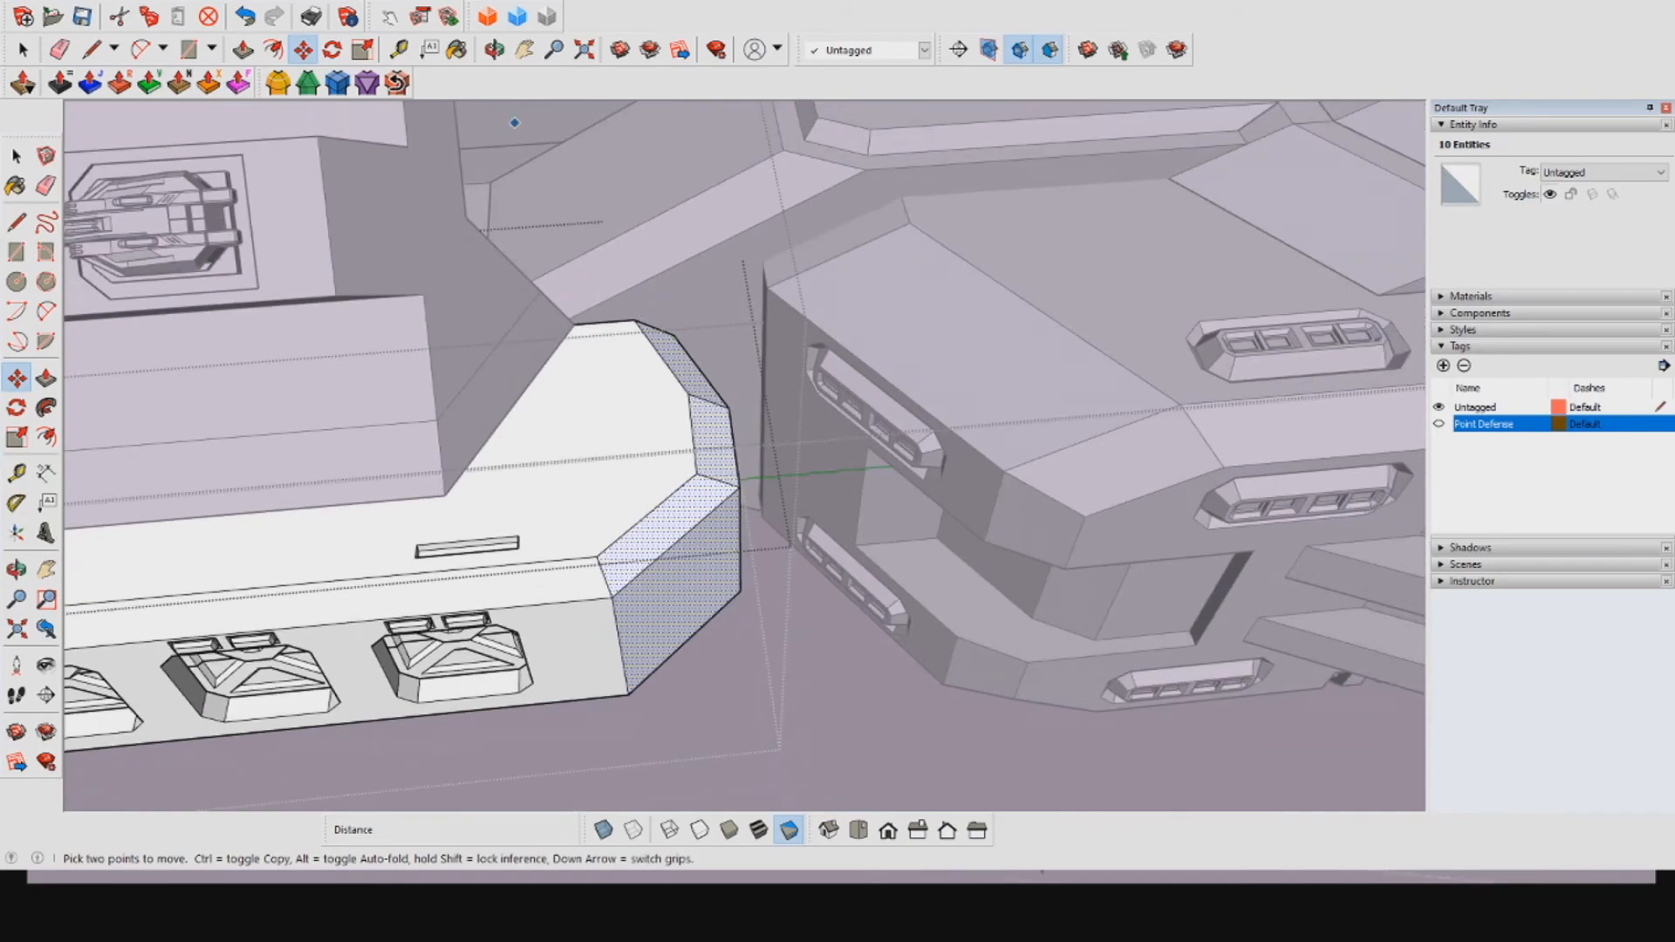
Step: Examine the lengthened side pod and its fit with the neighbouring hull from several sides
middle_click_drag(674, 337, 829, 534)
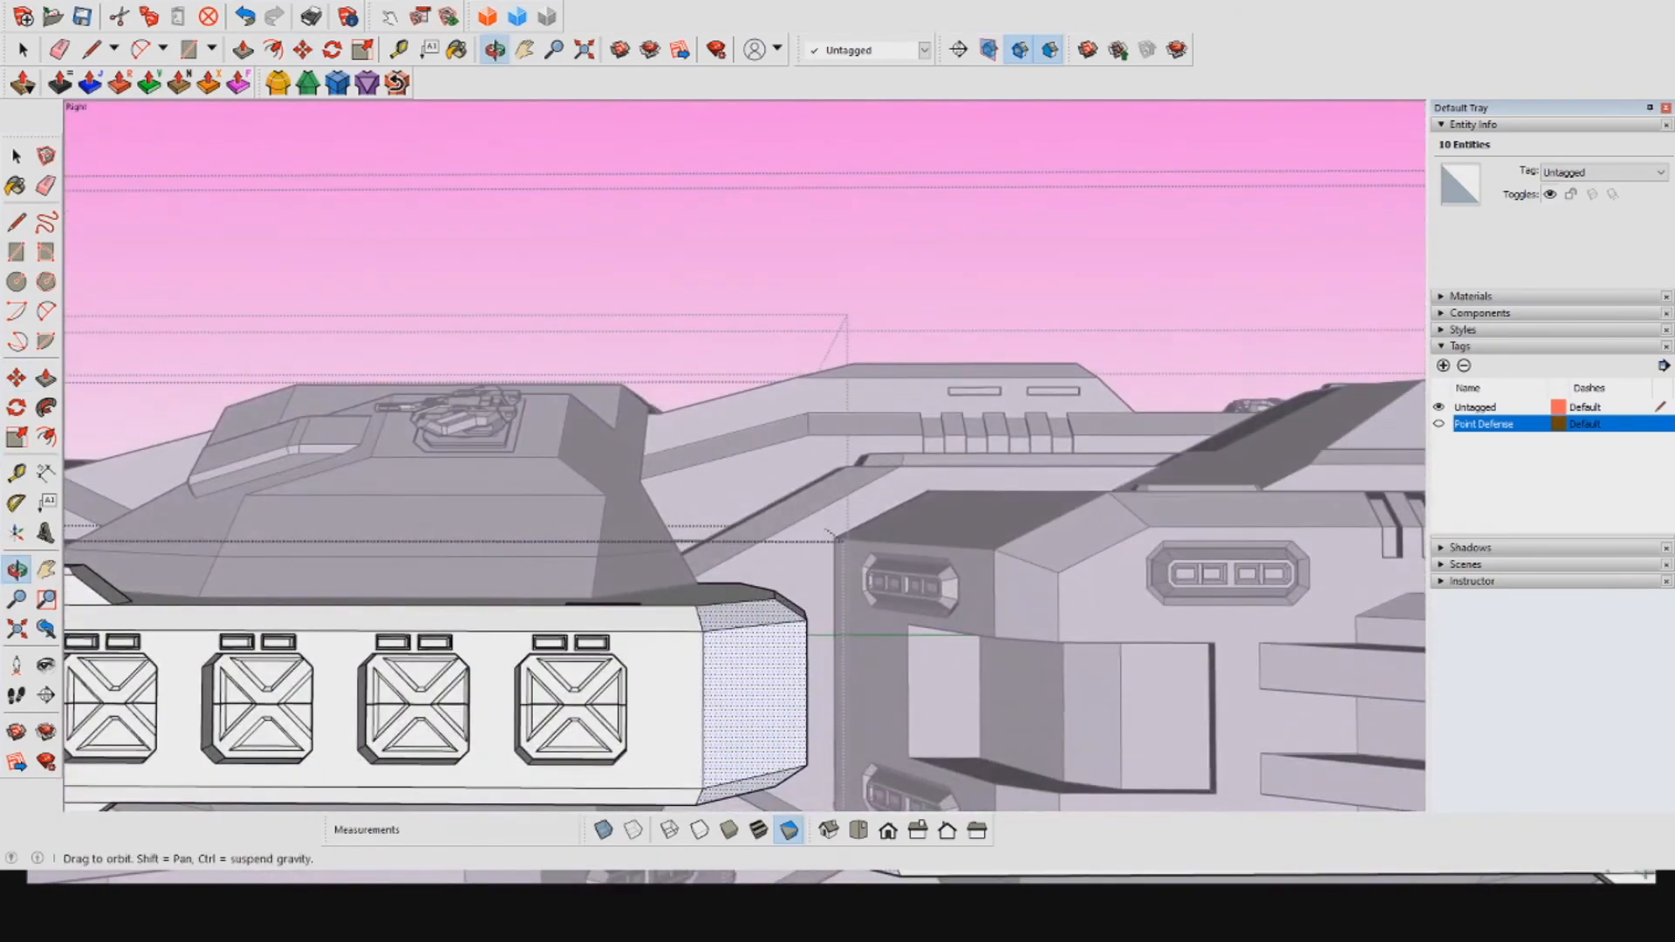
scroll(611, 515, "down", 3)
middle_click_drag(611, 515, 750, 593)
left_click(872, 349)
middle_click_drag(750, 437, 873, 628)
scroll(698, 393, "down", 3)
middle_click_drag(786, 489, 628, 558)
scroll(750, 419, "down", 2)
middle_click_drag(629, 488, 907, 393)
middle_click_drag(610, 454, 872, 507)
mouse_move(715, 488)
middle_mouse_down()
mouse_move(750, 506)
mouse_move(1003, 384)
mouse_move(959, 314)
mouse_move(489, 322)
middle_mouse_up()
scroll(837, 340, "up", 3)
middle_click_drag(629, 401, 908, 480)
middle_click_drag(559, 472, 977, 349)
scroll(811, 384, "up", 3)
middle_click_drag(1082, 437, 1013, 401)
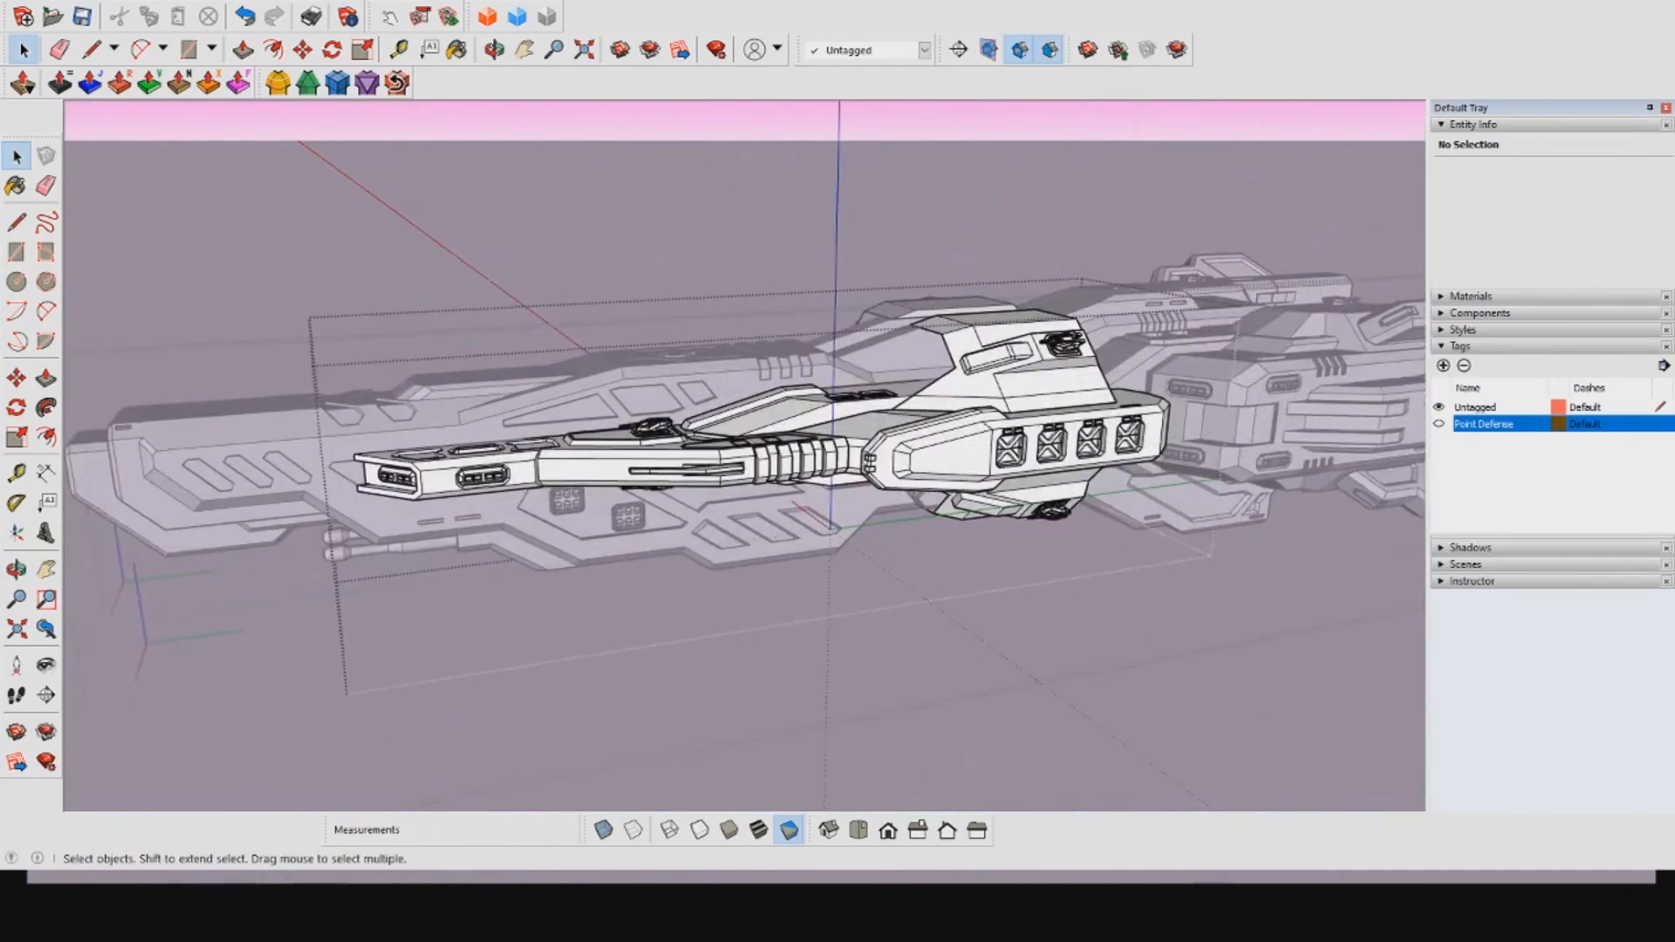
Step: Open the raised armour group and try to Push/Pull its inner side face about 32.62 m toward the hull's centre
scroll(1021, 397, "up", 4)
key("Escape")
middle_click_drag(663, 401, 873, 541)
scroll(785, 593, "up", 3)
left_click(1047, 558)
middle_click_drag(1047, 558, 1021, 489)
scroll(977, 375, "up", 4)
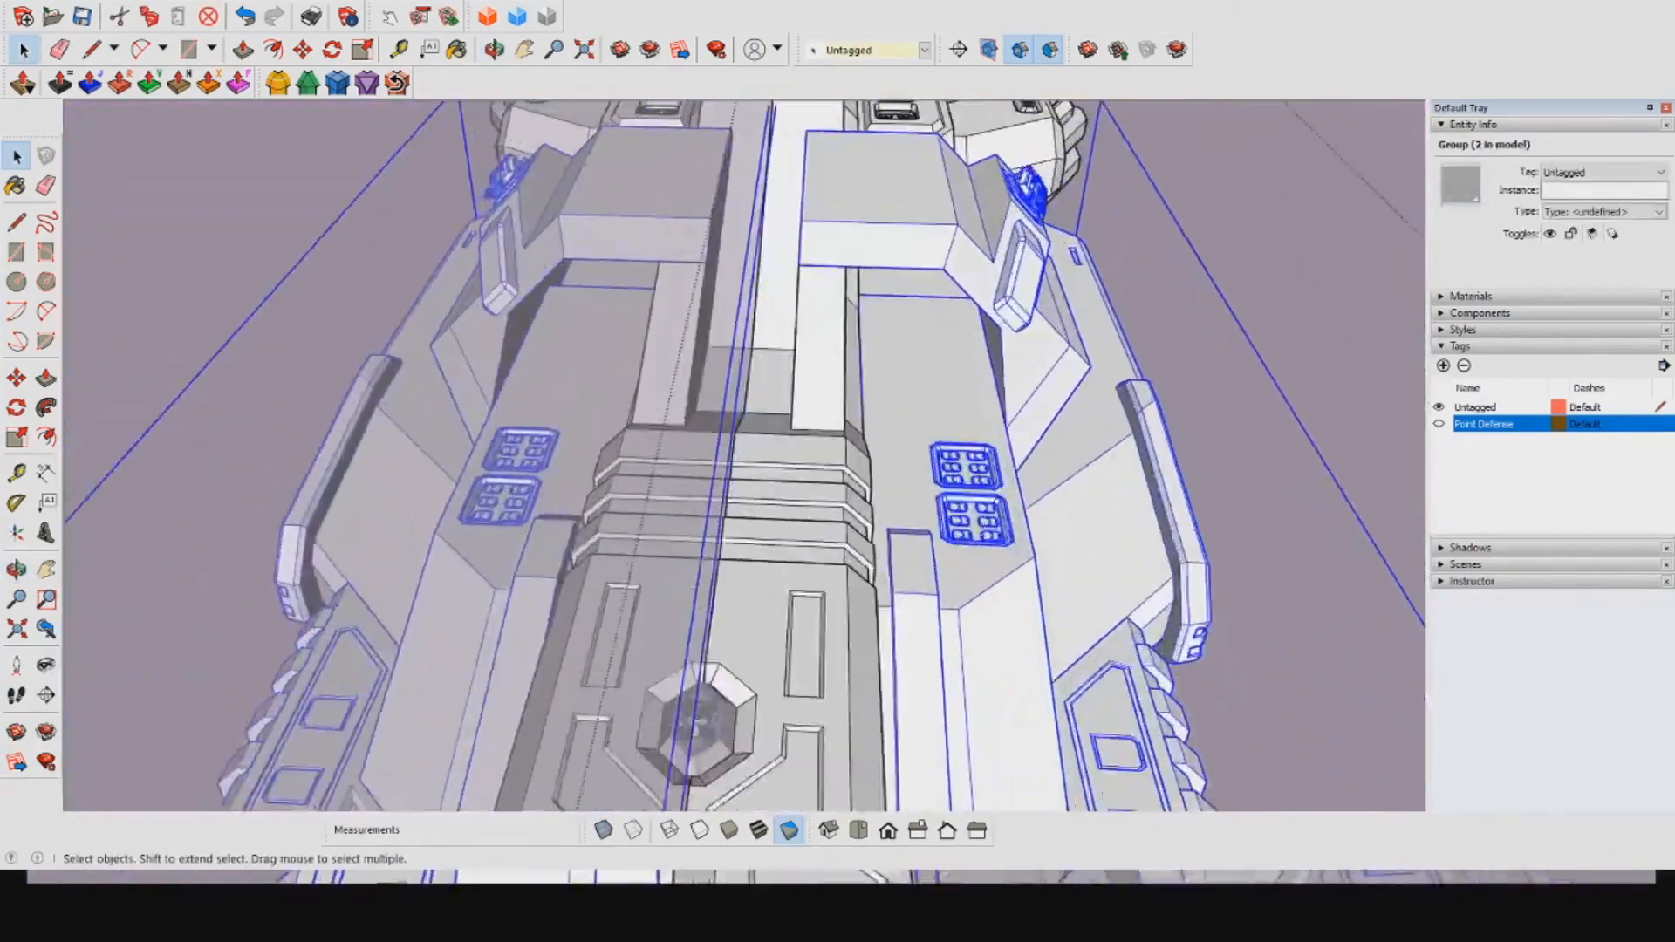
double_click(934, 375)
scroll(995, 427, "up", 3)
middle_click_drag(890, 524, 986, 384)
left_click(1029, 262)
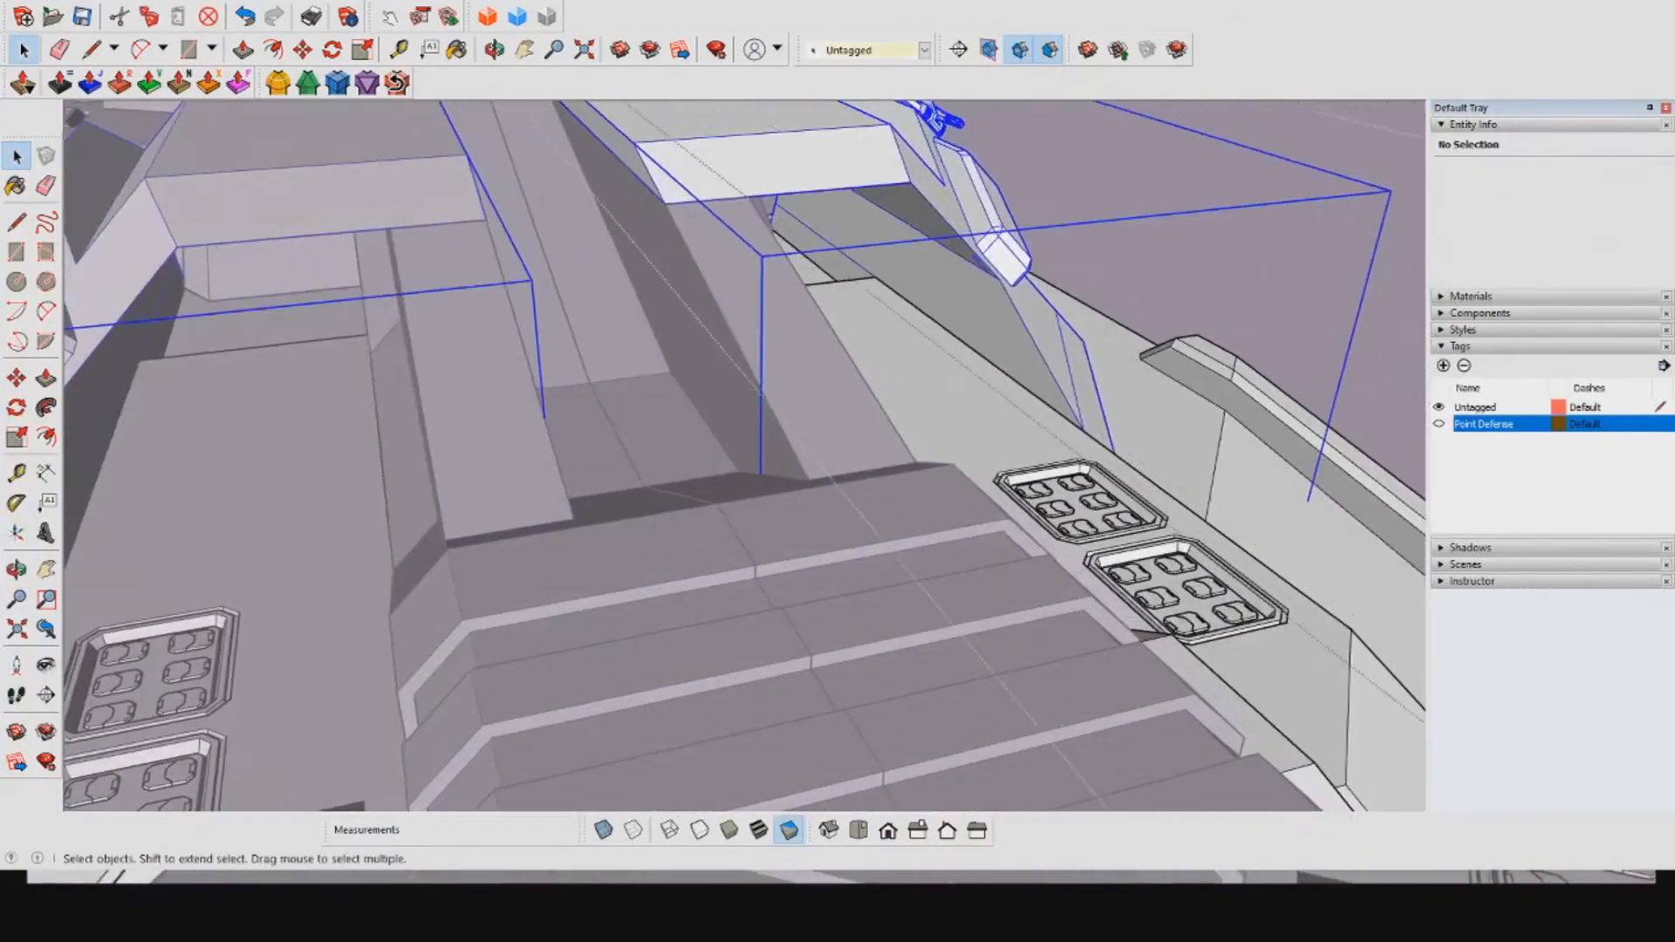
middle_click_drag(1029, 261, 908, 253)
double_click(1030, 323)
key("p")
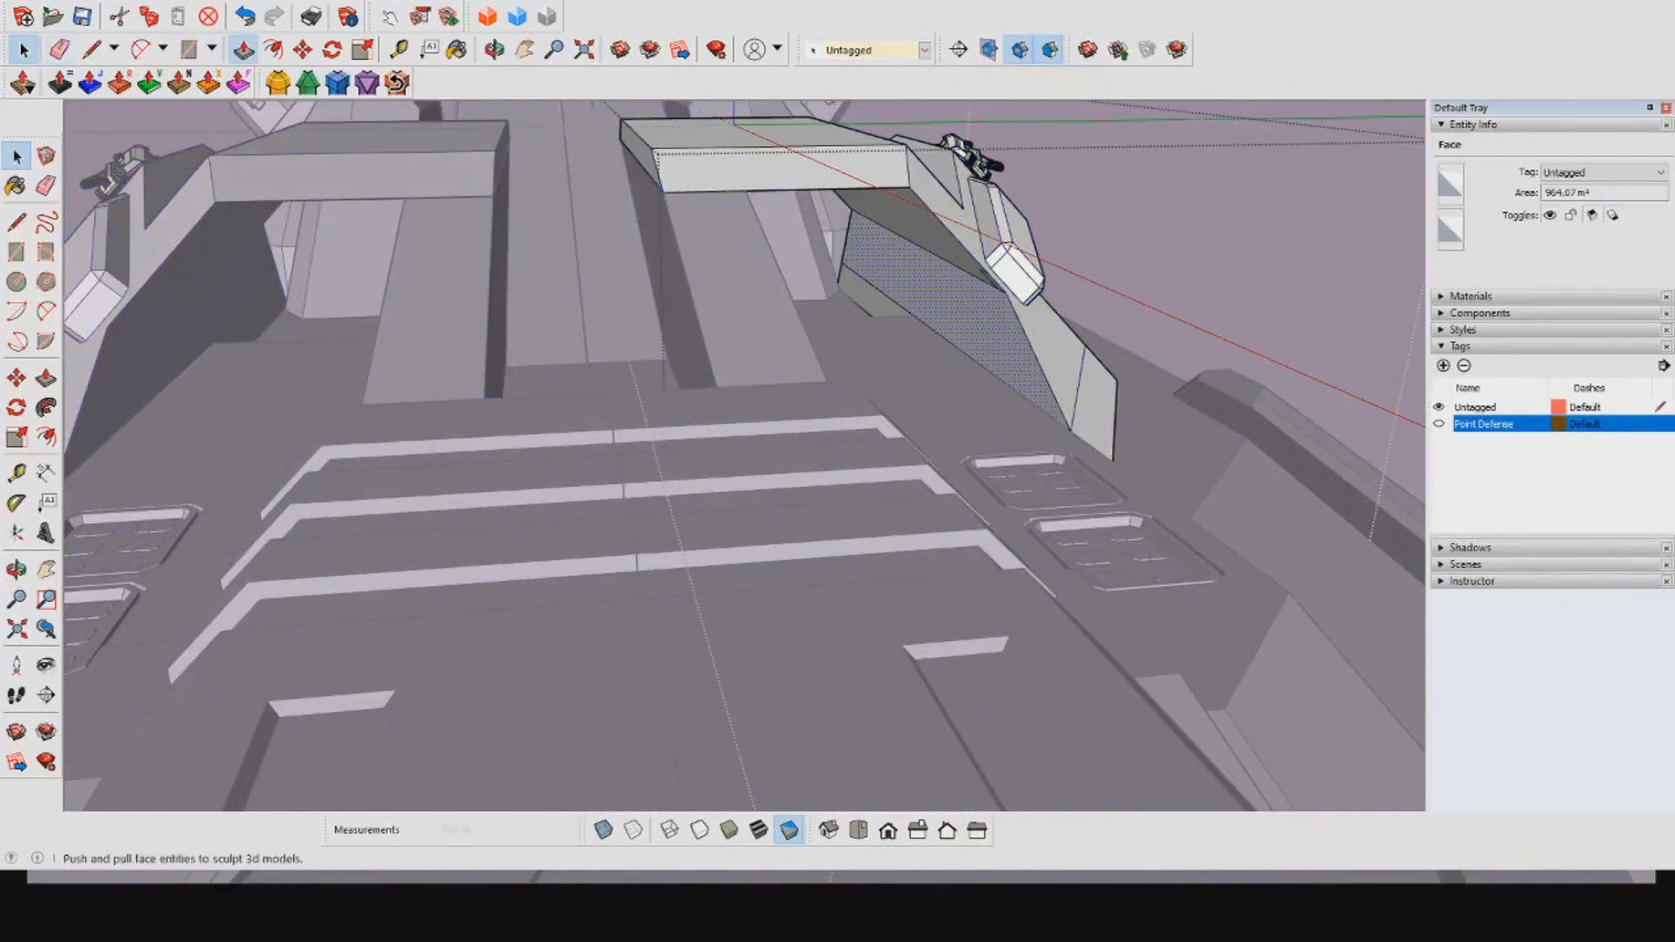
middle_click_drag(1022, 329, 1226, 333)
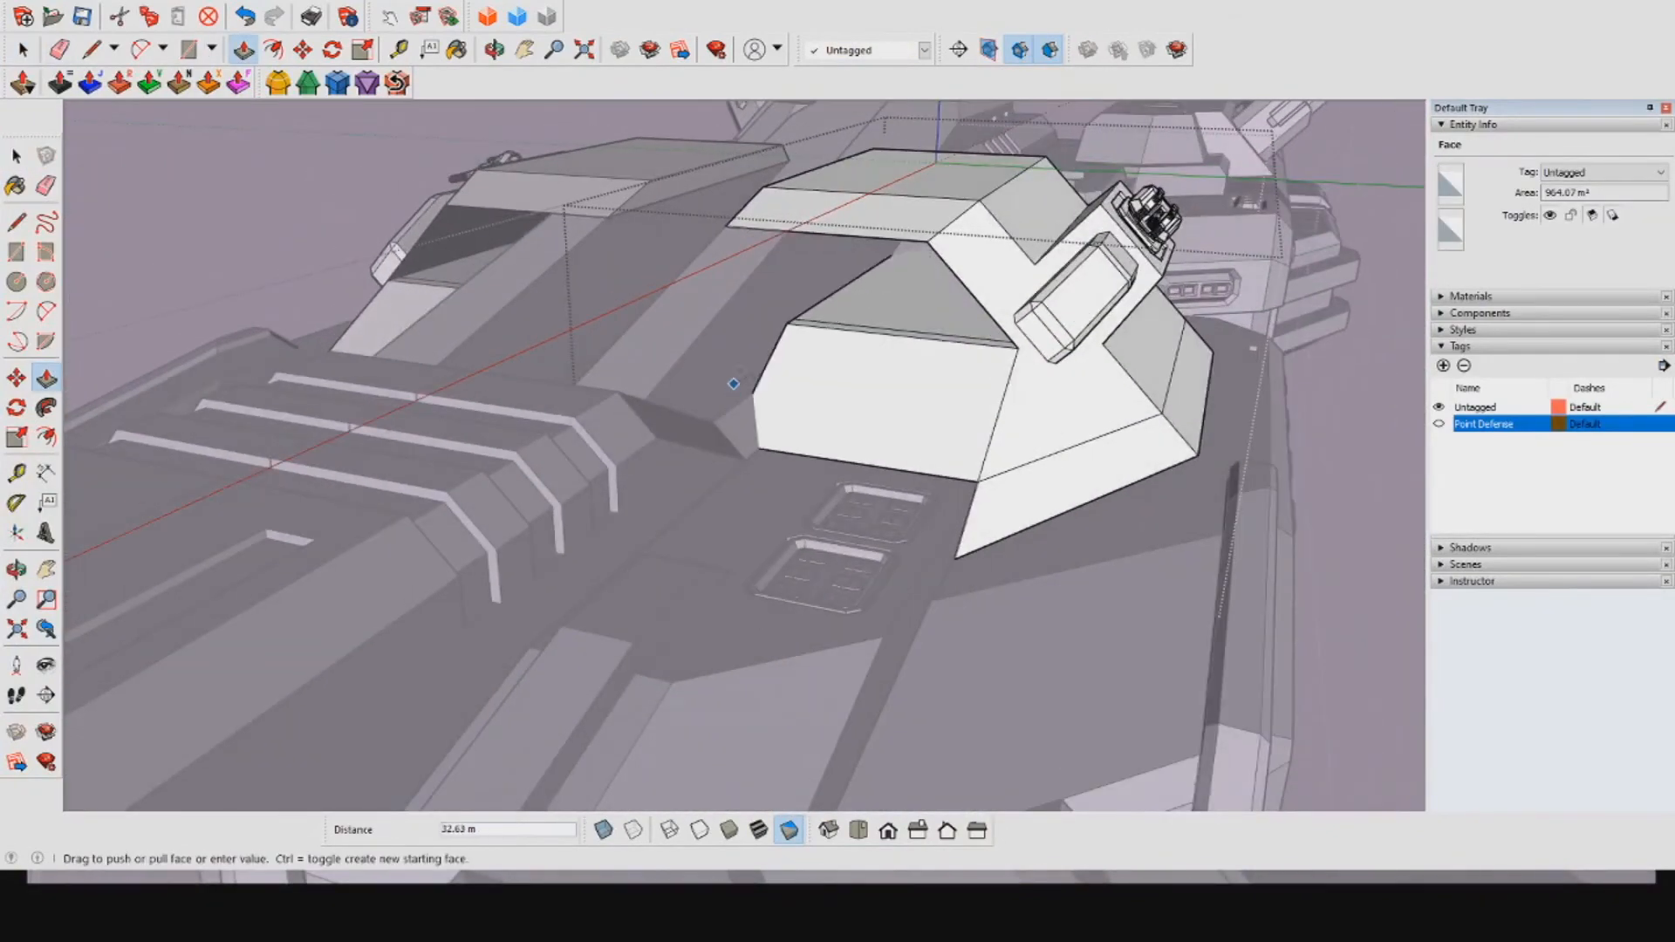
middle_click_drag(751, 419, 925, 401)
scroll(916, 397, "down", 3)
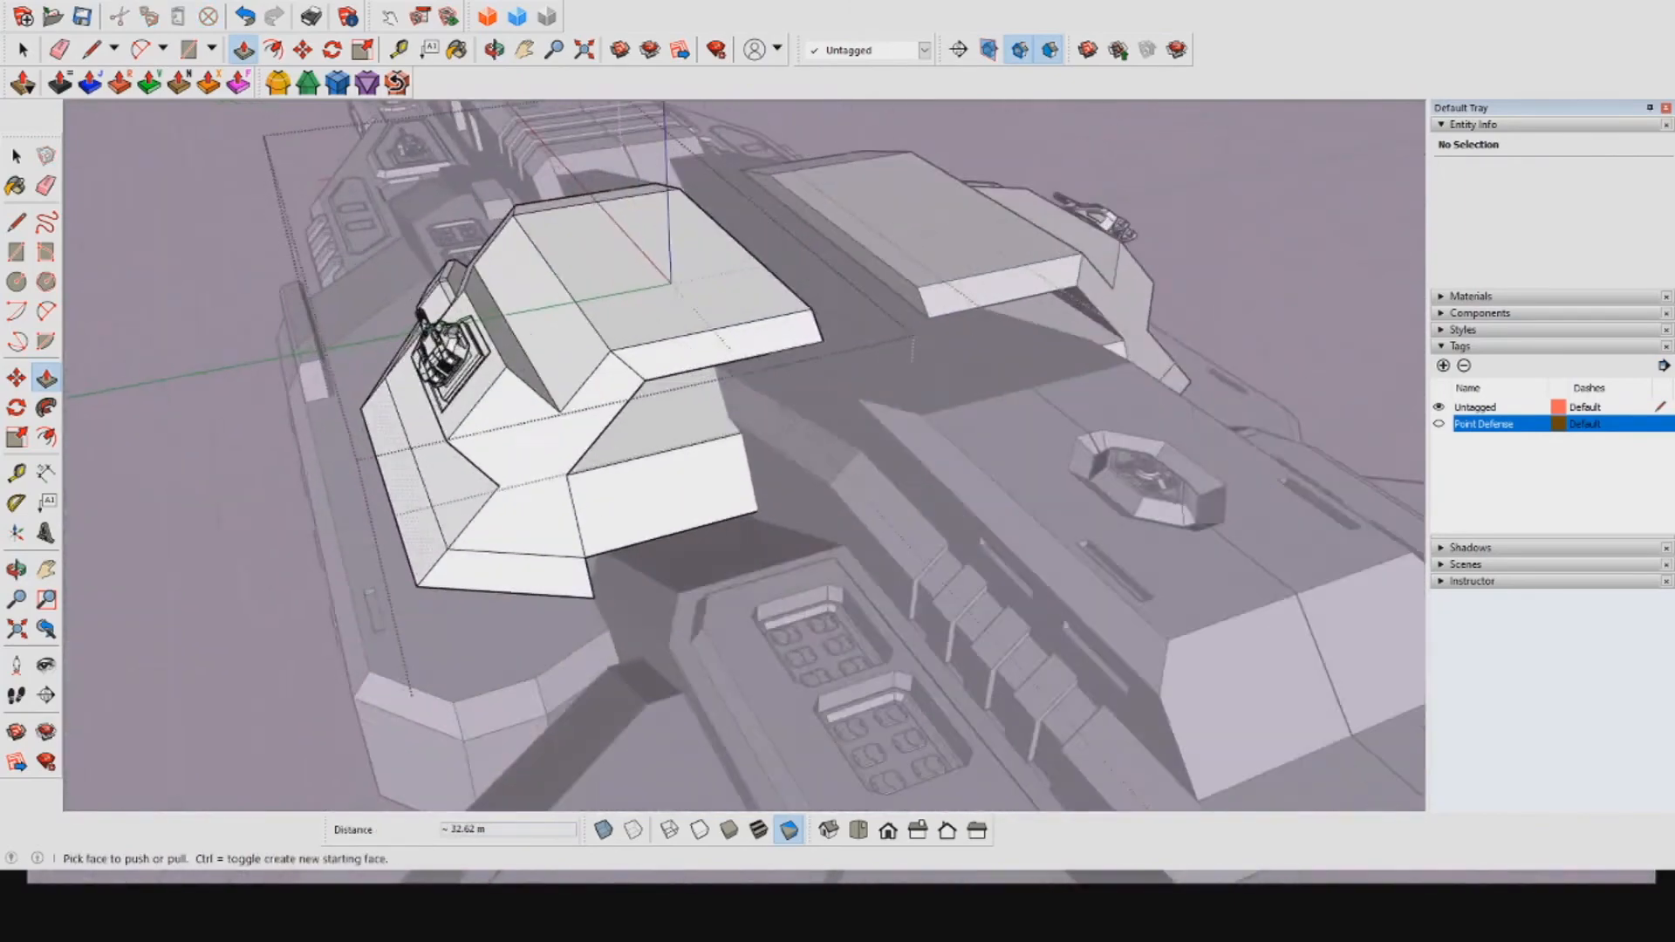
Step: Inspect the raised armour's inner face and the surrounding hull from the rear and side
scroll(611, 524, "up", 5)
middle_click_drag(611, 523, 698, 401)
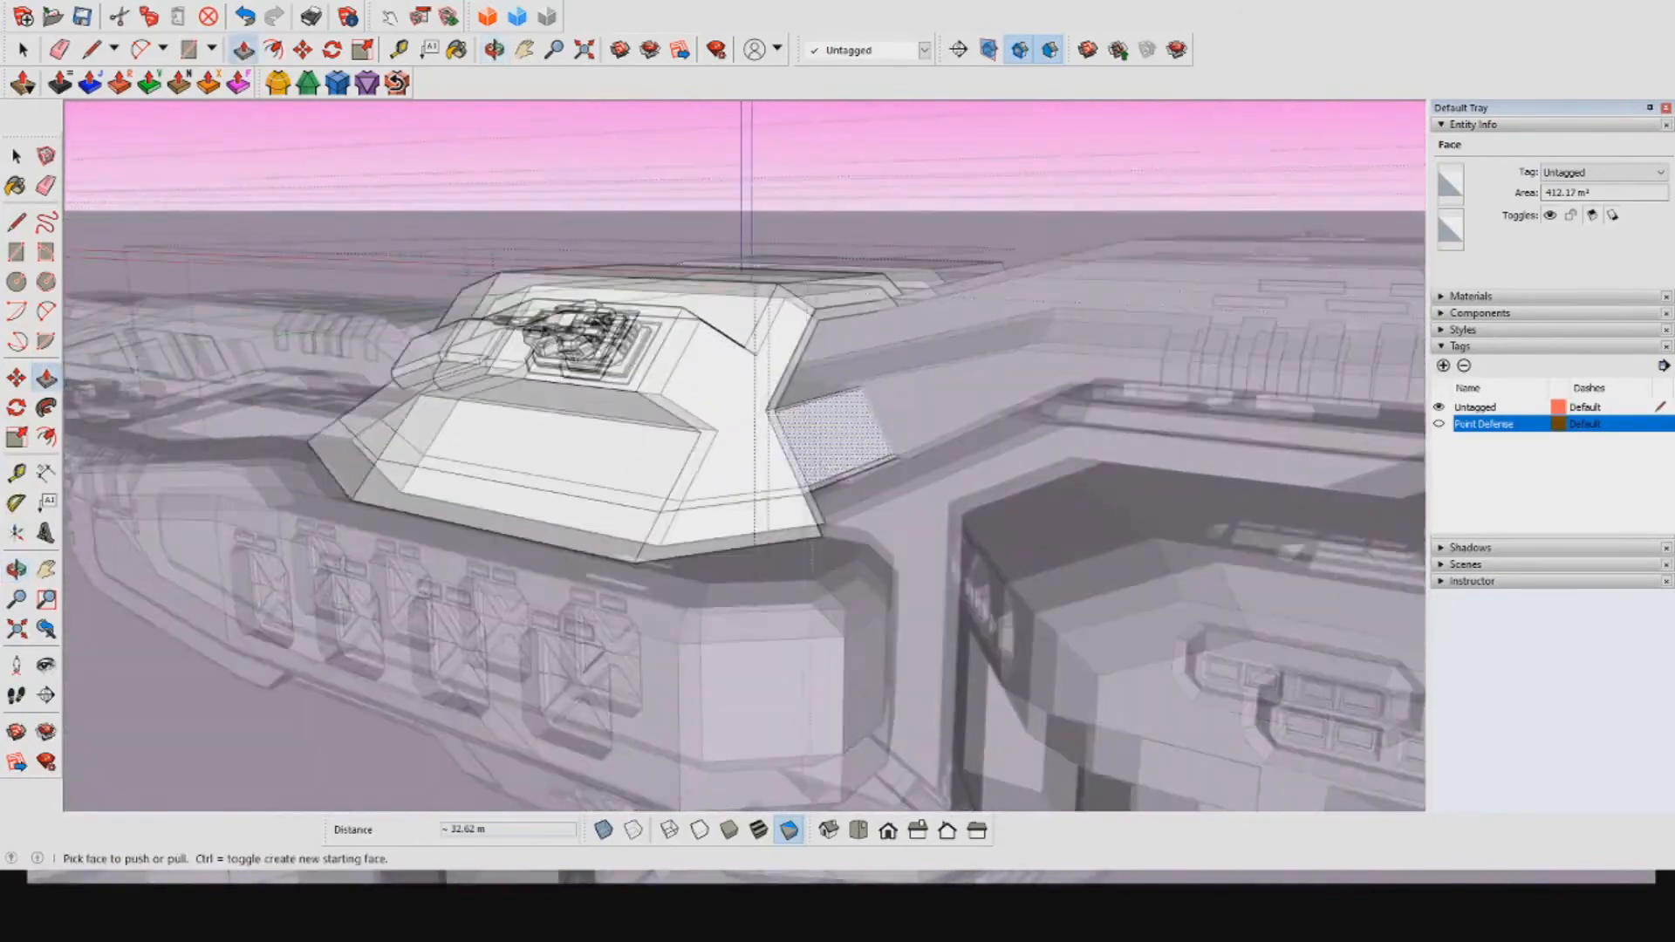
middle_click_drag(698, 401, 707, 471)
middle_click_drag(611, 419, 890, 471)
middle_click_drag(759, 471, 453, 541)
middle_click_drag(489, 306, 593, 288)
scroll(820, 393, "up", 2)
scroll(698, 349, "down", 2)
middle_click_drag(594, 349, 873, 453)
scroll(733, 428, "down", 3)
scroll(872, 393, "up", 3)
middle_click_drag(751, 454, 803, 397)
scroll(837, 393, "down", 2)
scroll(785, 349, "down", 5)
scroll(812, 401, "up", 5)
scroll(855, 384, "down", 5)
middle_click_drag(1078, 290, 873, 297)
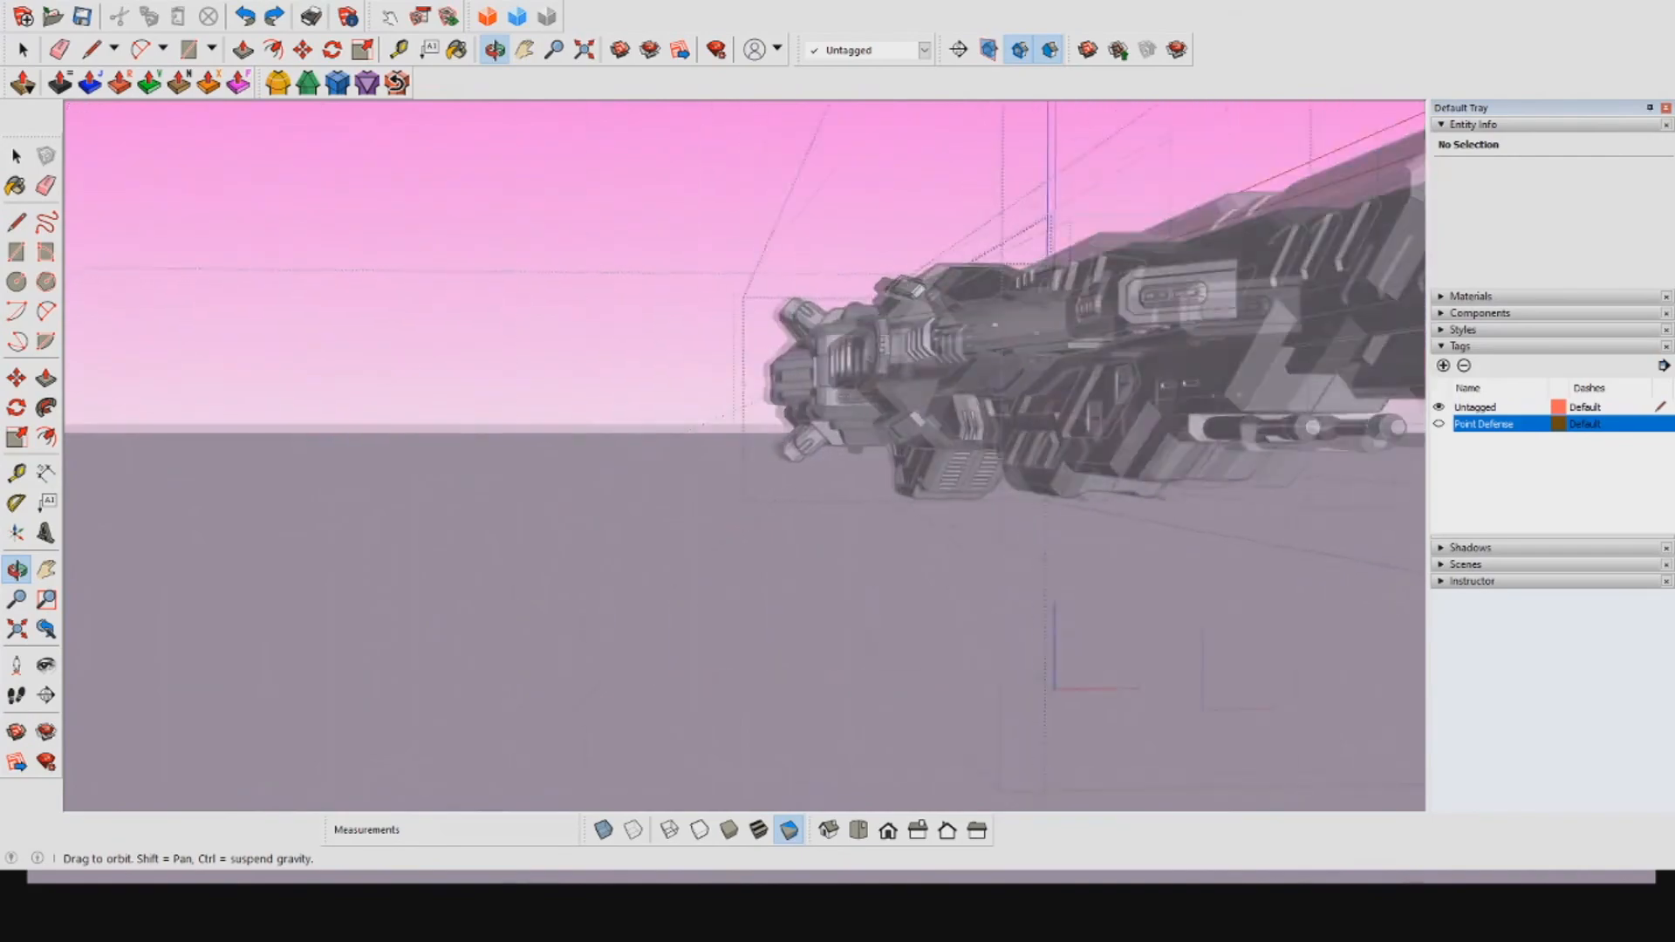
Step: Examine the ship's overall silhouette and the raised armour's profile from the front, above and the side
mouse_move(1003, 384)
middle_mouse_down()
mouse_move(698, 401)
mouse_move(1003, 392)
middle_mouse_up()
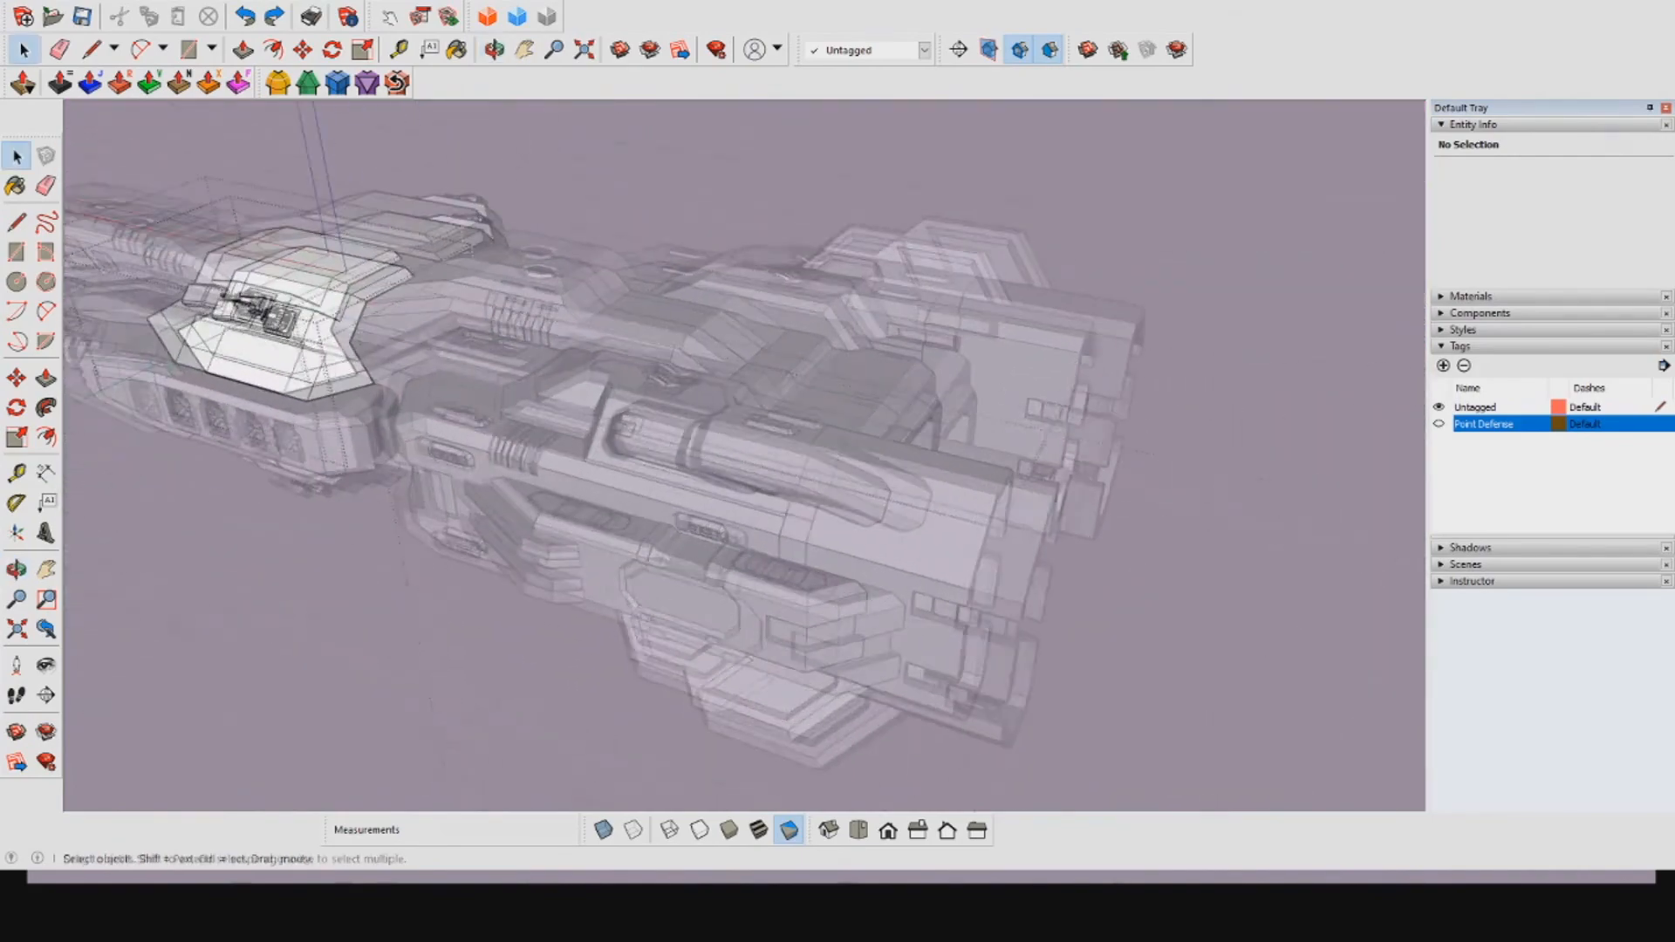
middle_click_drag(785, 524, 742, 332)
middle_click_drag(741, 419, 785, 349)
scroll(785, 419, "down", 3)
middle_click_drag(654, 393, 838, 441, "shift")
scroll(1047, 436, "down", 3)
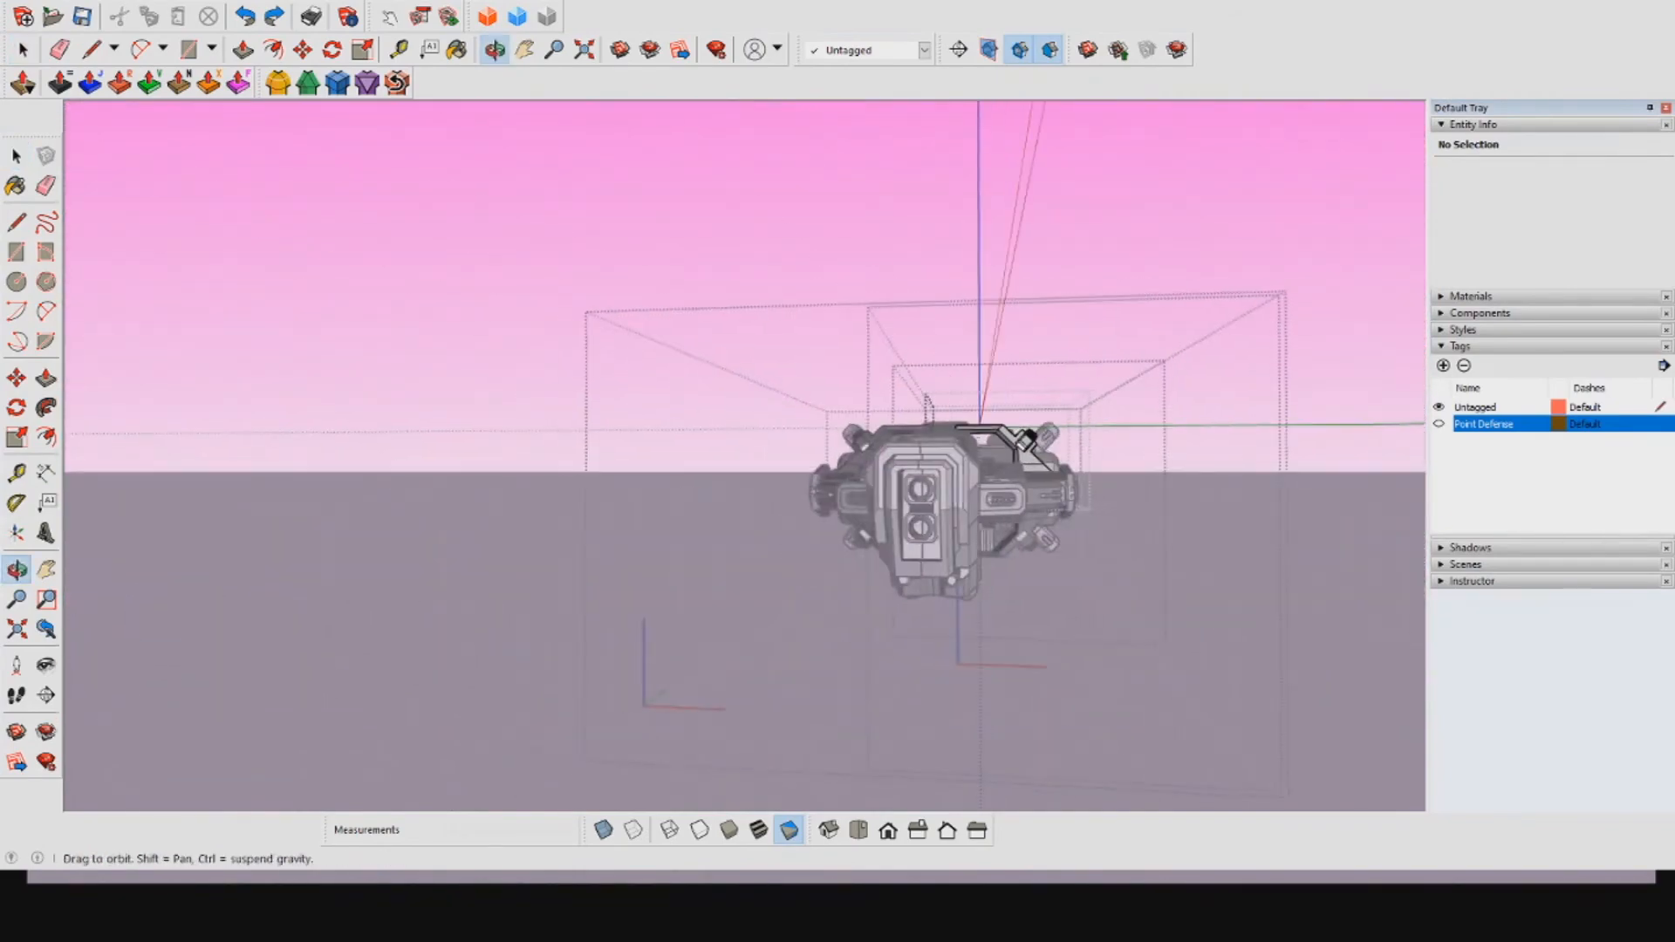
middle_click_drag(925, 392, 663, 523)
scroll(916, 524, "up", 3)
middle_click_drag(916, 393, 837, 497)
scroll(933, 558, "up", 2)
middle_click_drag(934, 559, 1178, 349, "shift")
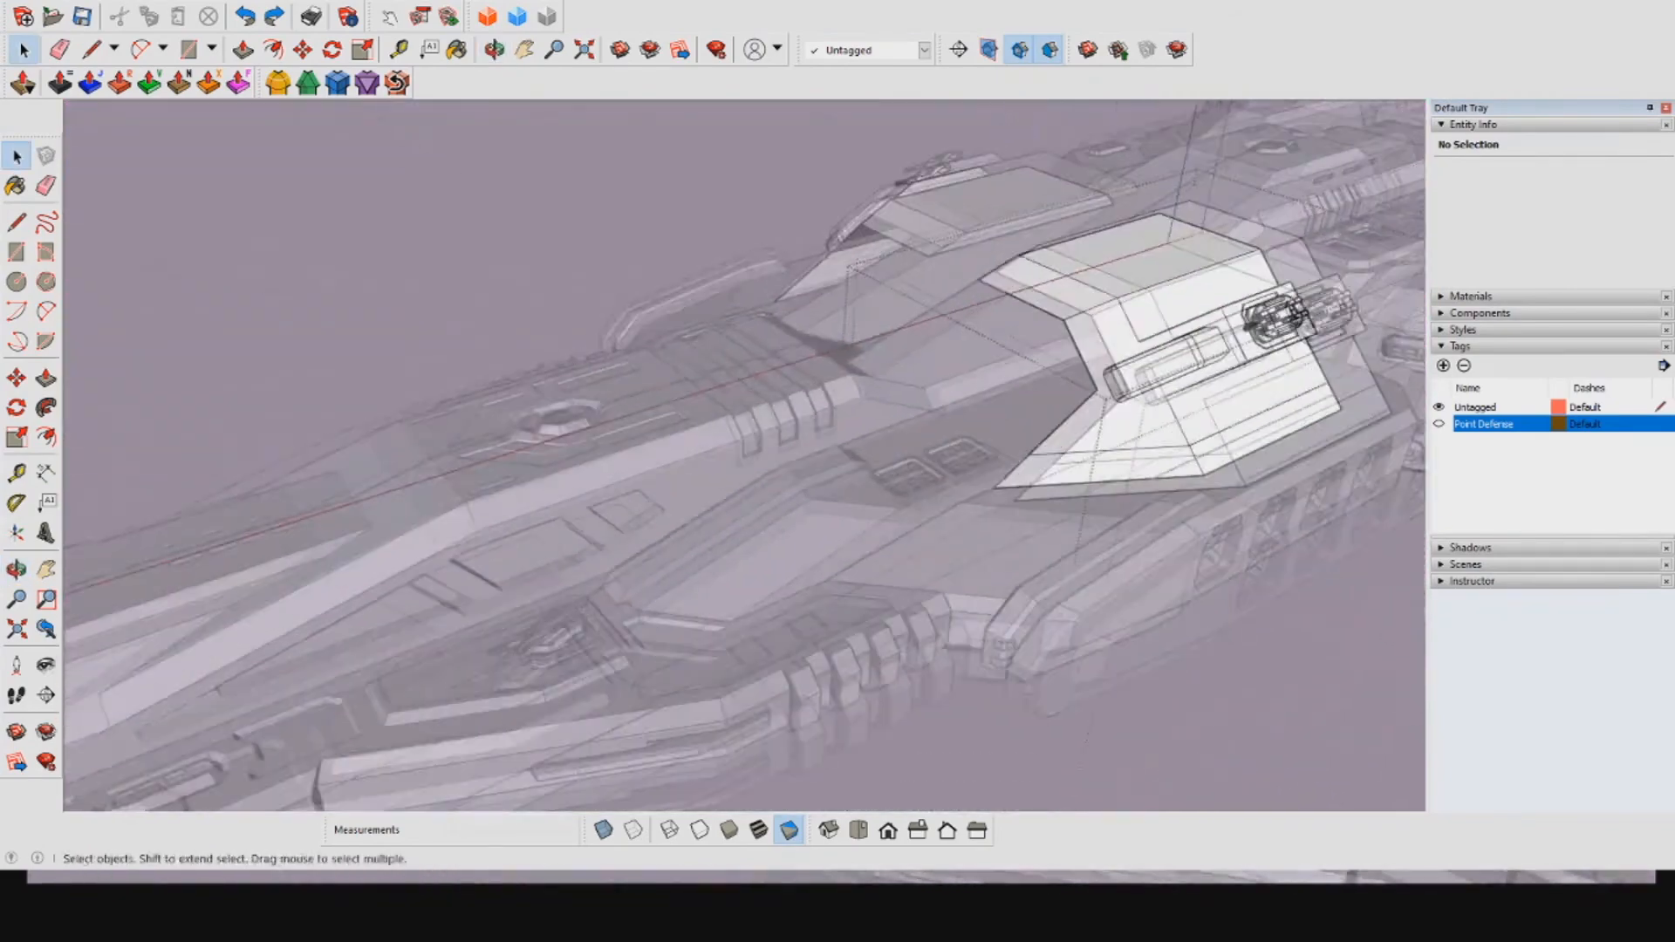
scroll(497, 643, "up", 3)
middle_click_drag(523, 628, 567, 401)
middle_click_drag(1003, 489, 628, 472, "shift")
scroll(628, 471, "down", 2)
middle_click_drag(959, 471, 1222, 488)
scroll(611, 471, "down", 1)
scroll(1221, 489, "down", 2)
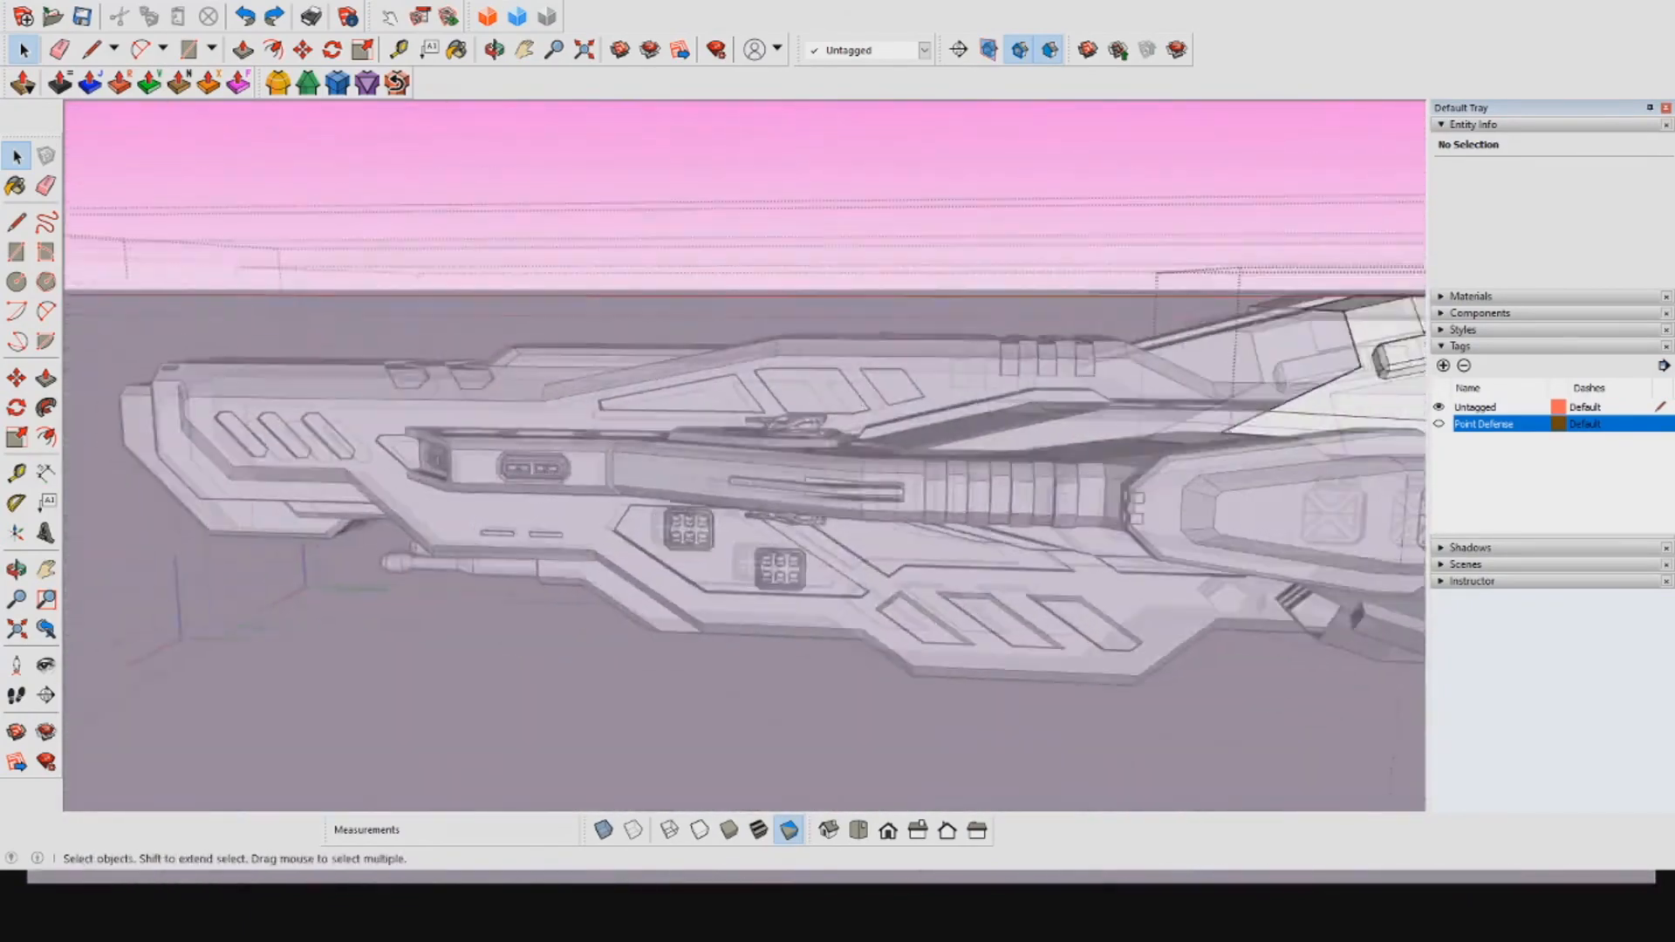
scroll(471, 541, "up", 3)
middle_click_drag(855, 524, 959, 475)
scroll(960, 476, "down", 2)
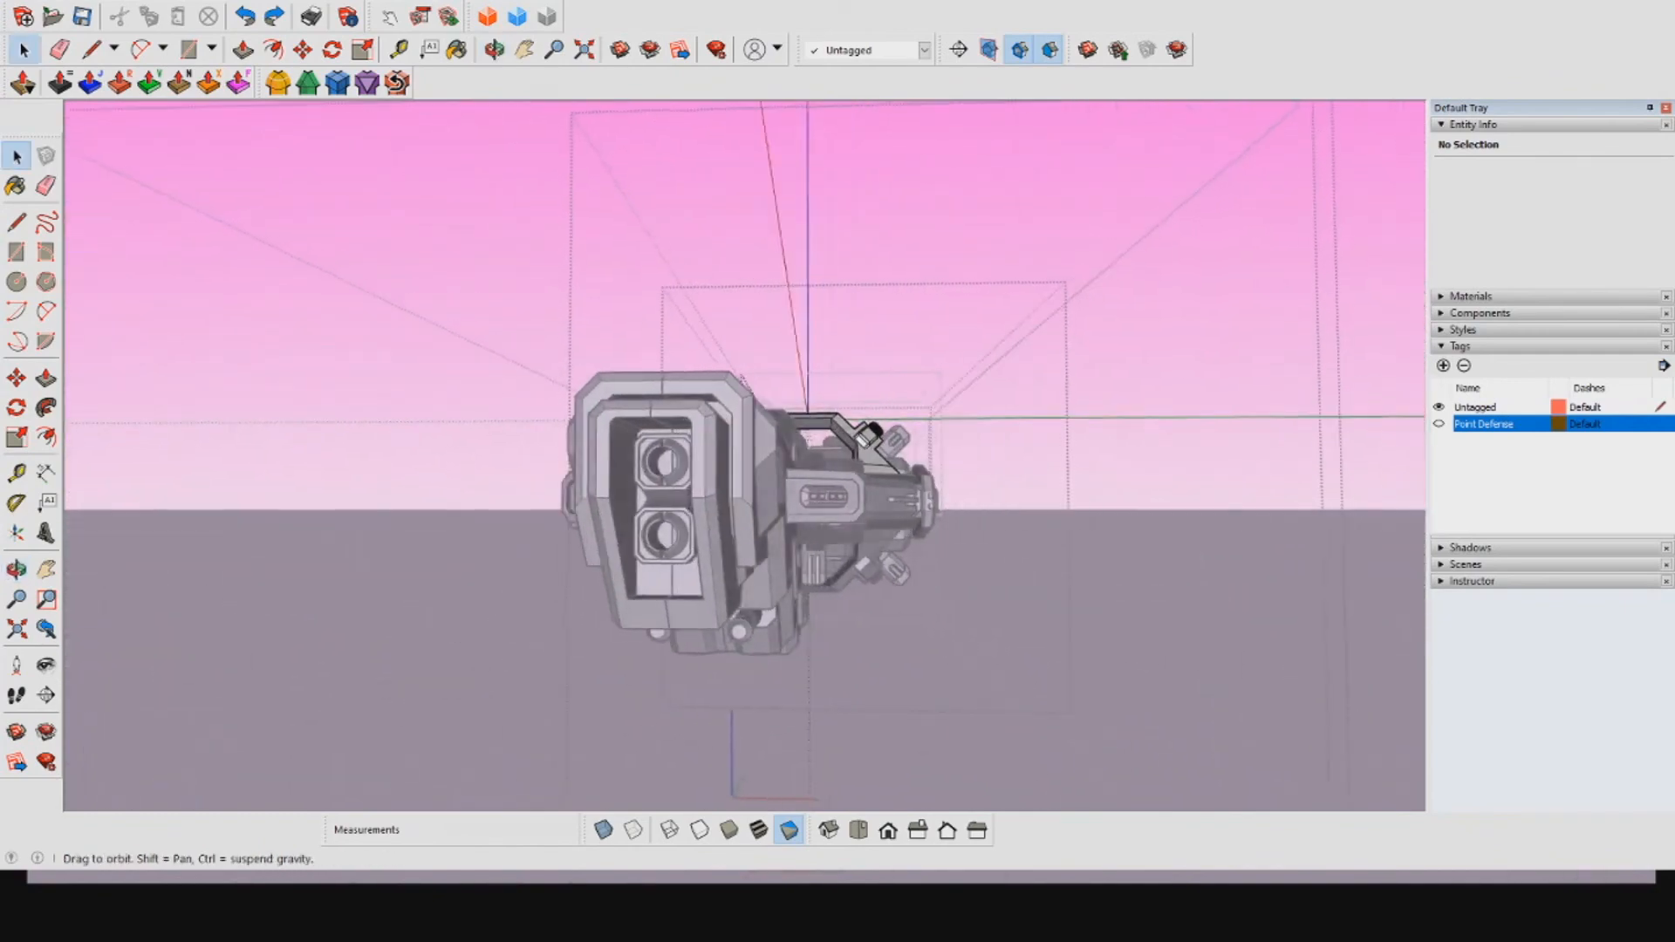
Step: Check the raised armour from behind and above, and close its group
middle_click_drag(698, 497, 437, 541)
middle_click_drag(1091, 463, 489, 462, "shift")
scroll(472, 454, "down", 2)
middle_click_drag(942, 367, 541, 524)
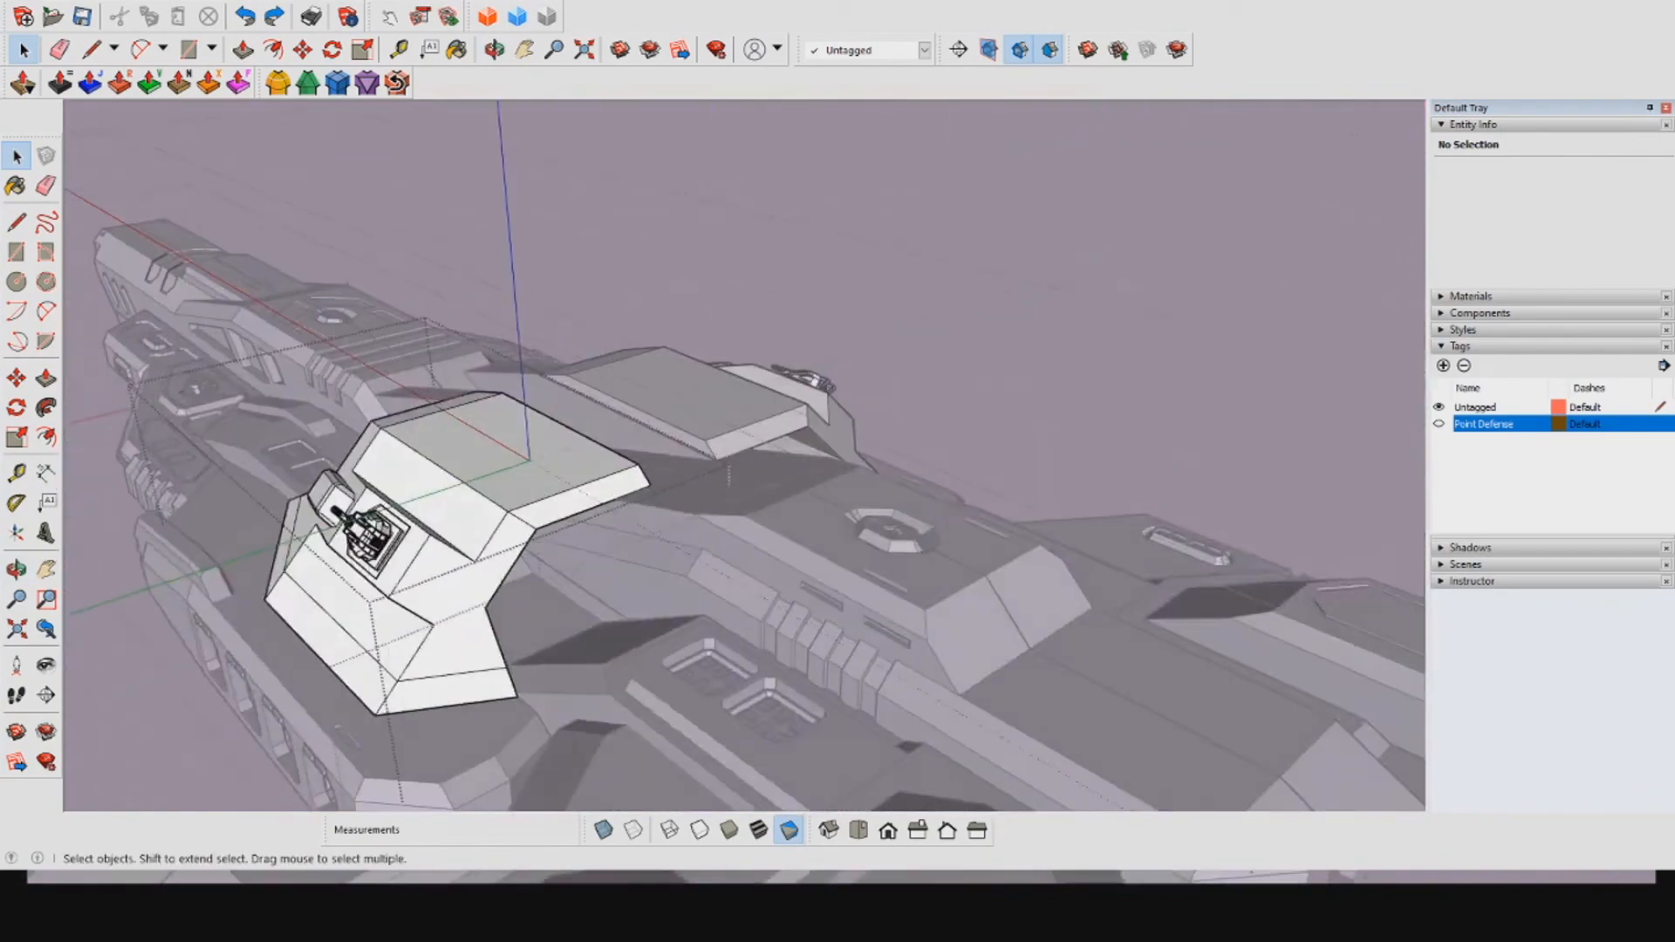
scroll(541, 419, "down", 2)
scroll(576, 384, "down", 2)
key("Escape")
key("Escape")
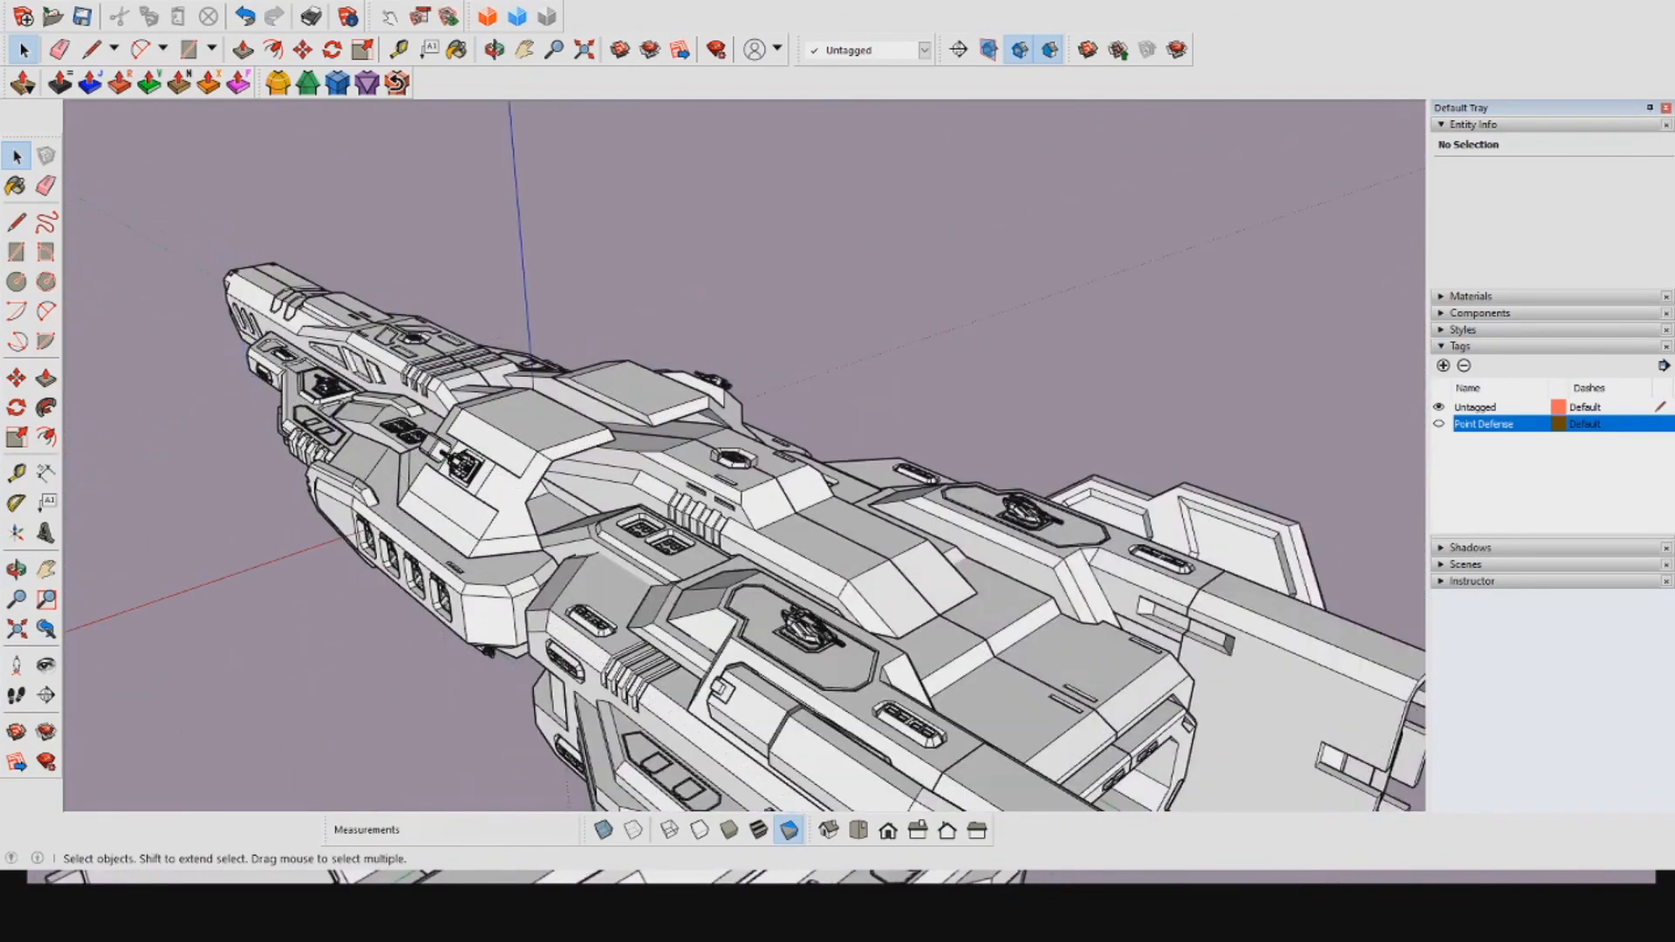
Step: Open the raised armour's nested group for editing
middle_click_drag(576, 541, 655, 419)
scroll(611, 331, "down", 1)
double_click(611, 331)
scroll(611, 322, "up", 2)
double_click(611, 323)
left_click(620, 305)
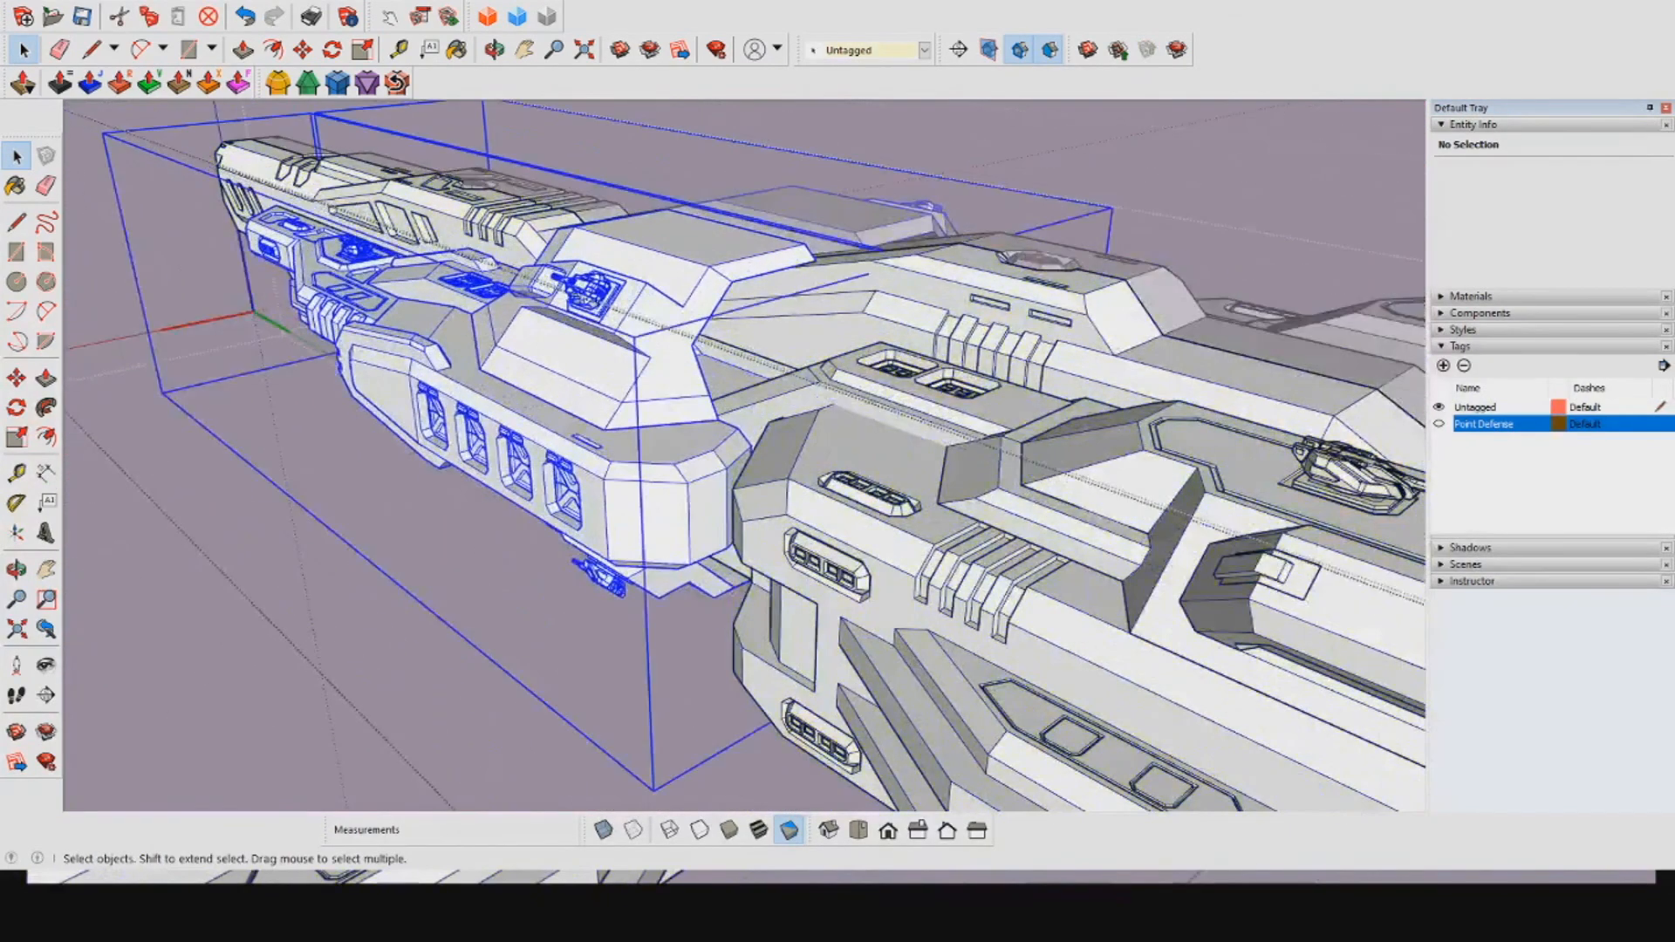
scroll(620, 279, "up", 3)
double_click(646, 262)
left_click(646, 262)
middle_click_drag(646, 279, 437, 402)
double_click(766, 297)
scroll(766, 297, "up", 3)
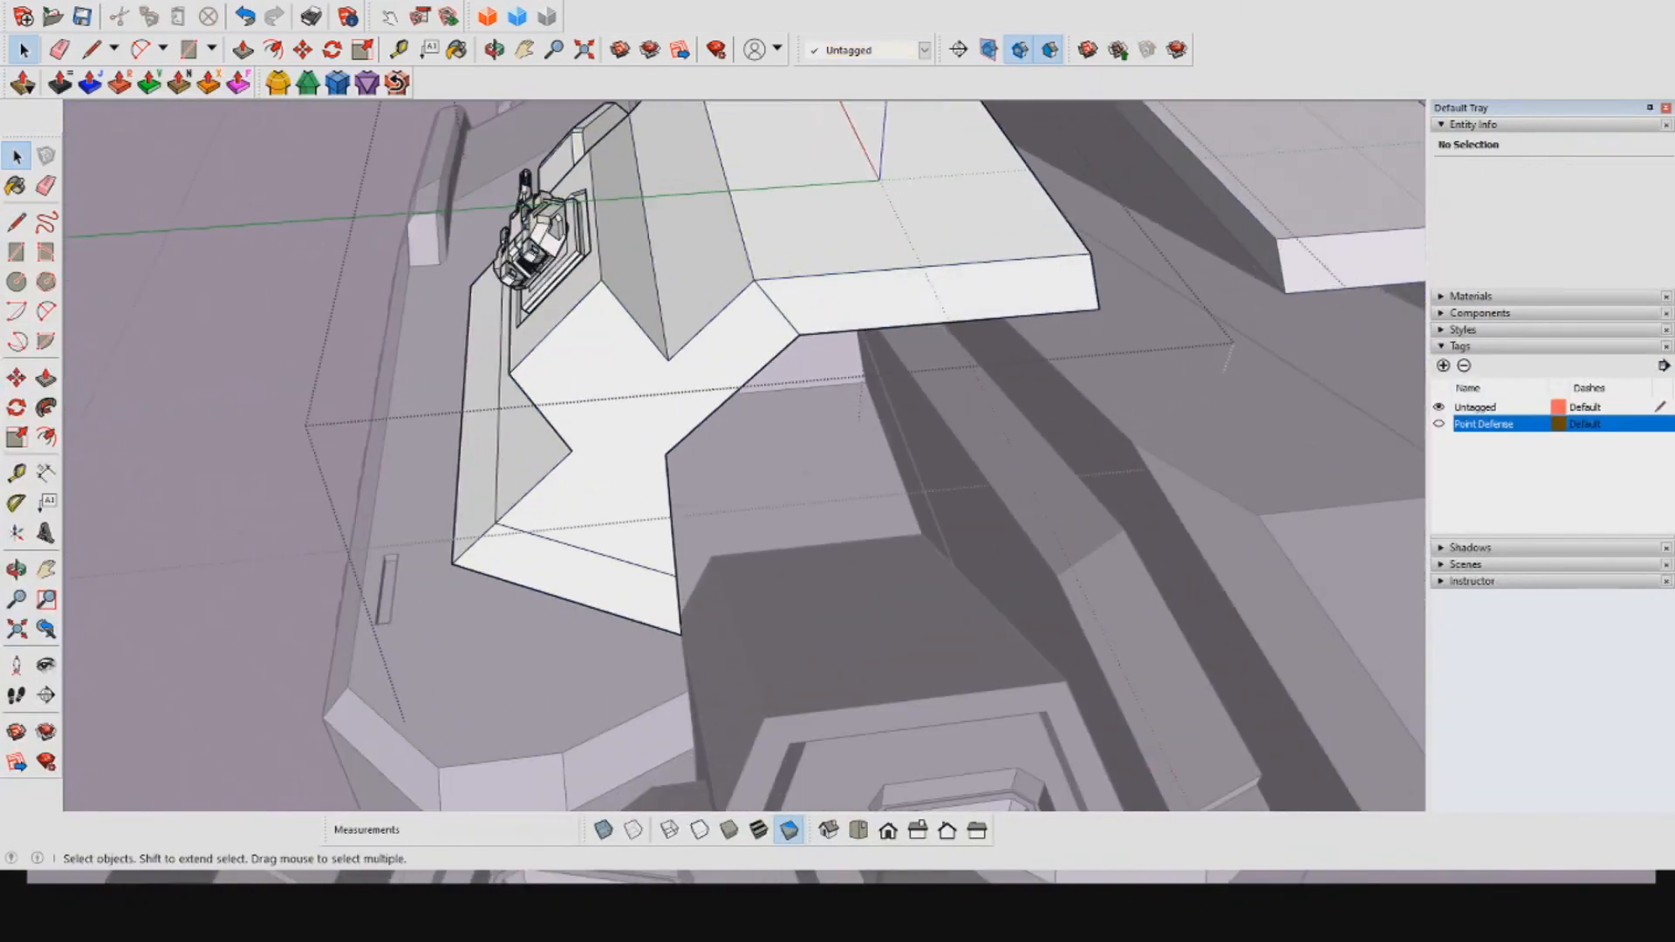
Step: Try to bevel three edges along the raised armour's upper ridge with a 5 m offset
middle_click_drag(735, 209, 943, 759, "shift")
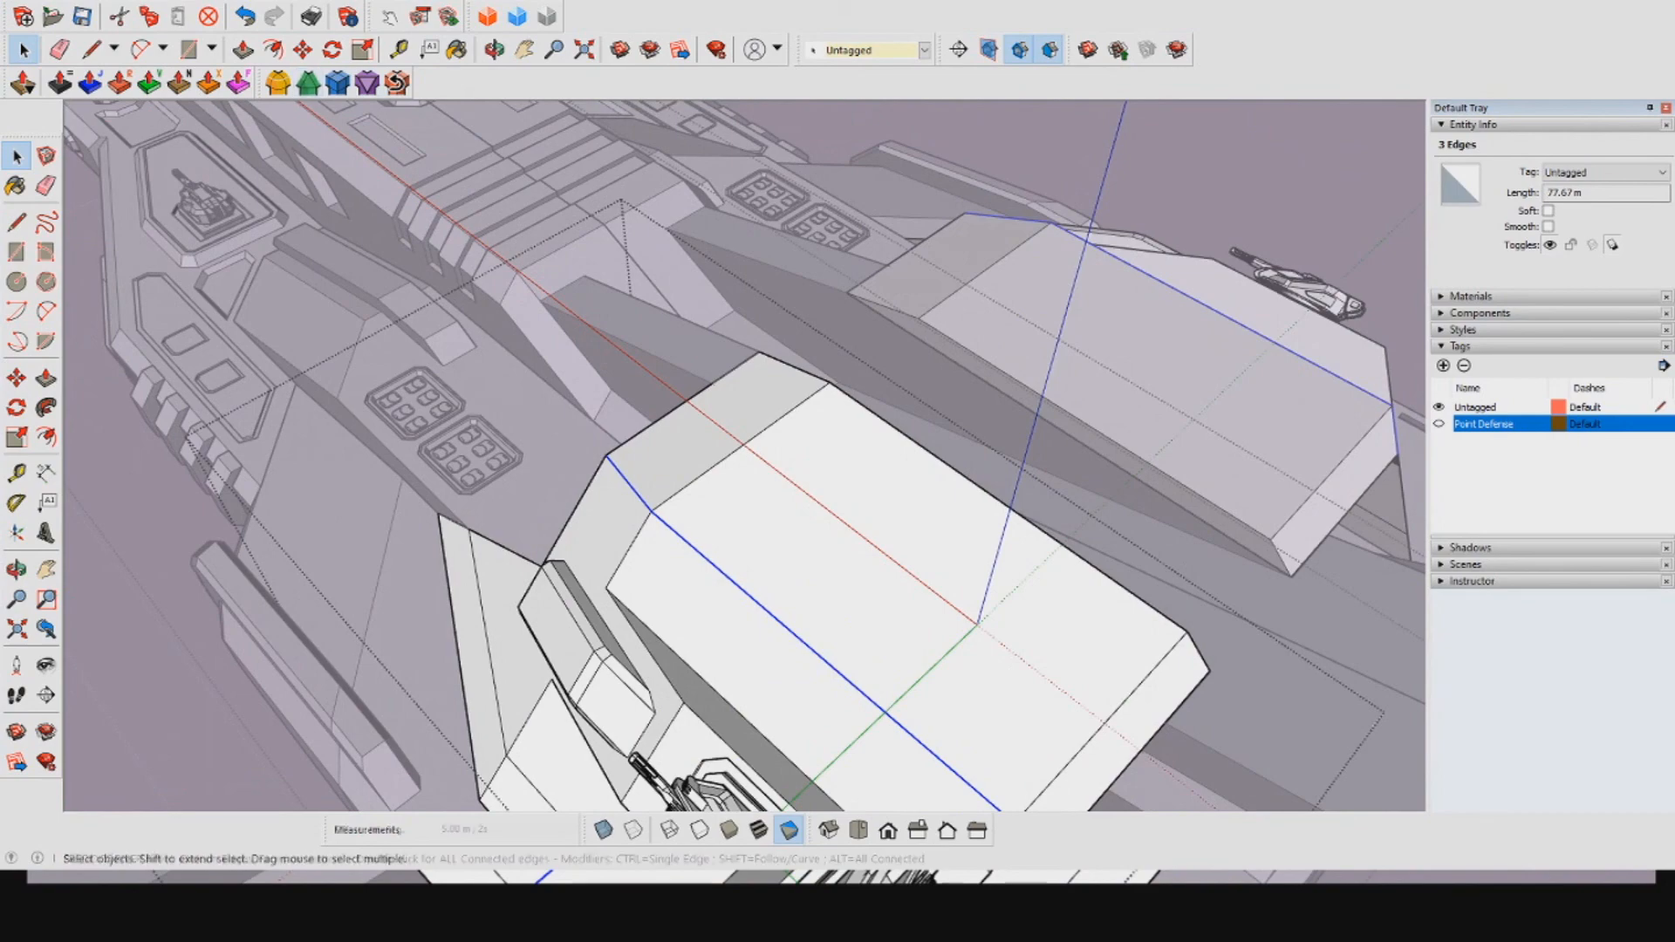
left_click(308, 83)
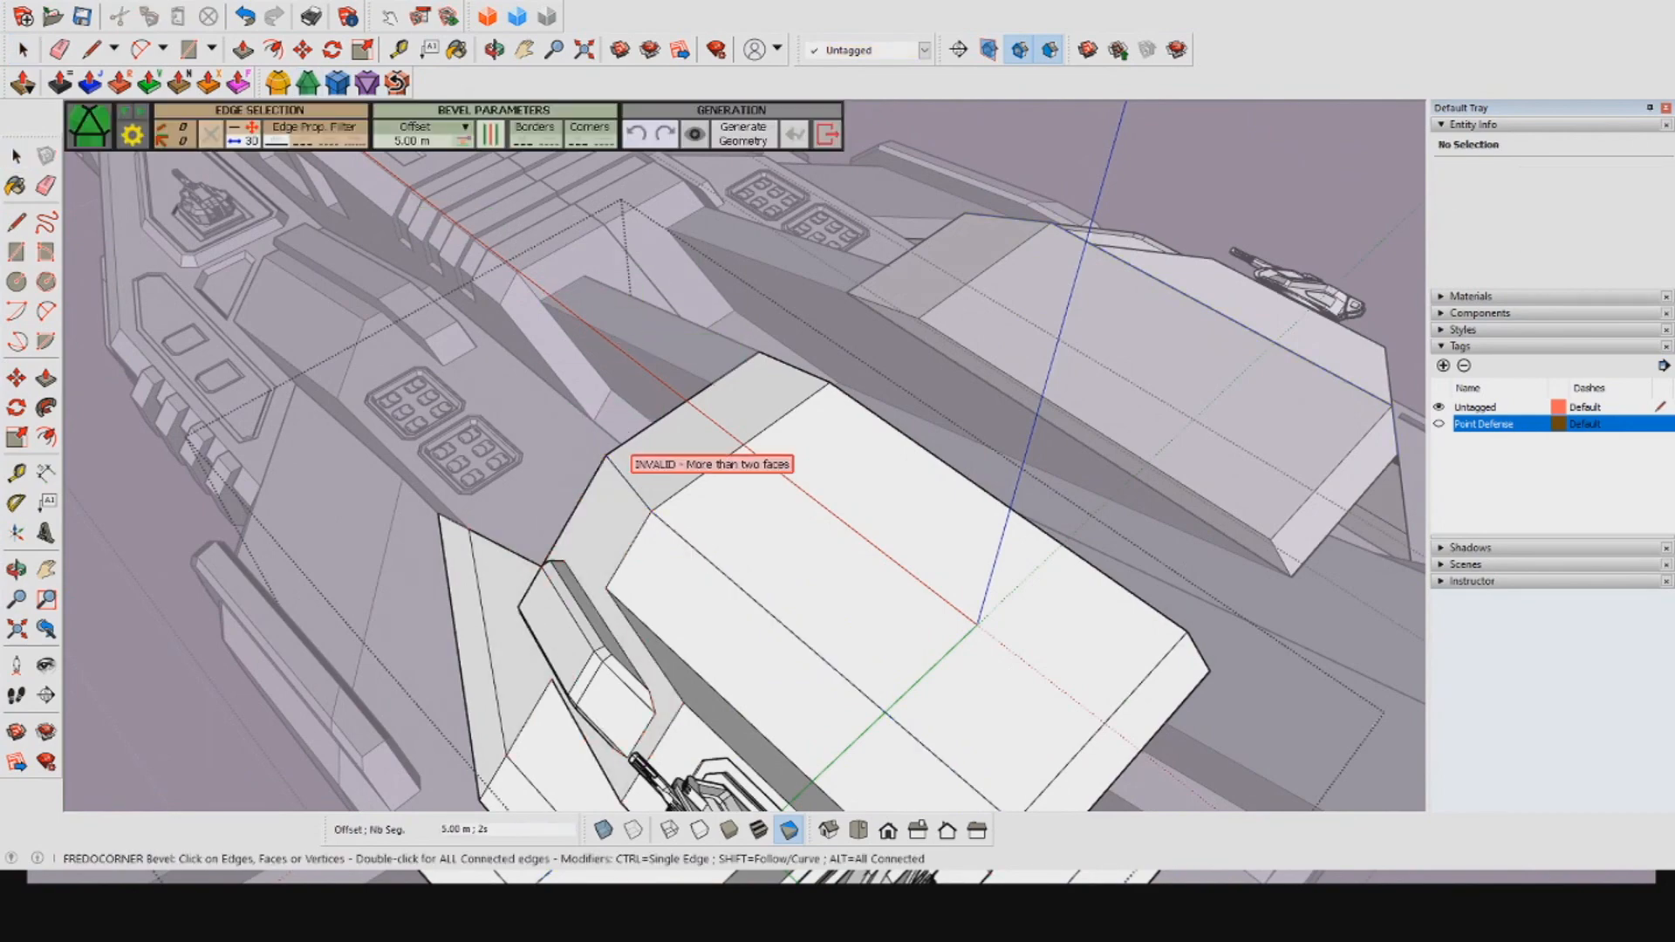
key("space")
Step: Select four connected edges along the raised armour's upper ridge and ends, and start a FredoCorner bevel with a 5 m offset
middle_click_drag(785, 541, 724, 219)
left_click(620, 323)
scroll(680, 410, "up", 3)
scroll(777, 602, "up", 3)
middle_click_drag(777, 602, 737, 318)
left_click(707, 587, "shift")
middle_click_drag(707, 587, 707, 768)
left_click(558, 489, "shift")
middle_click_drag(559, 489, 1029, 507)
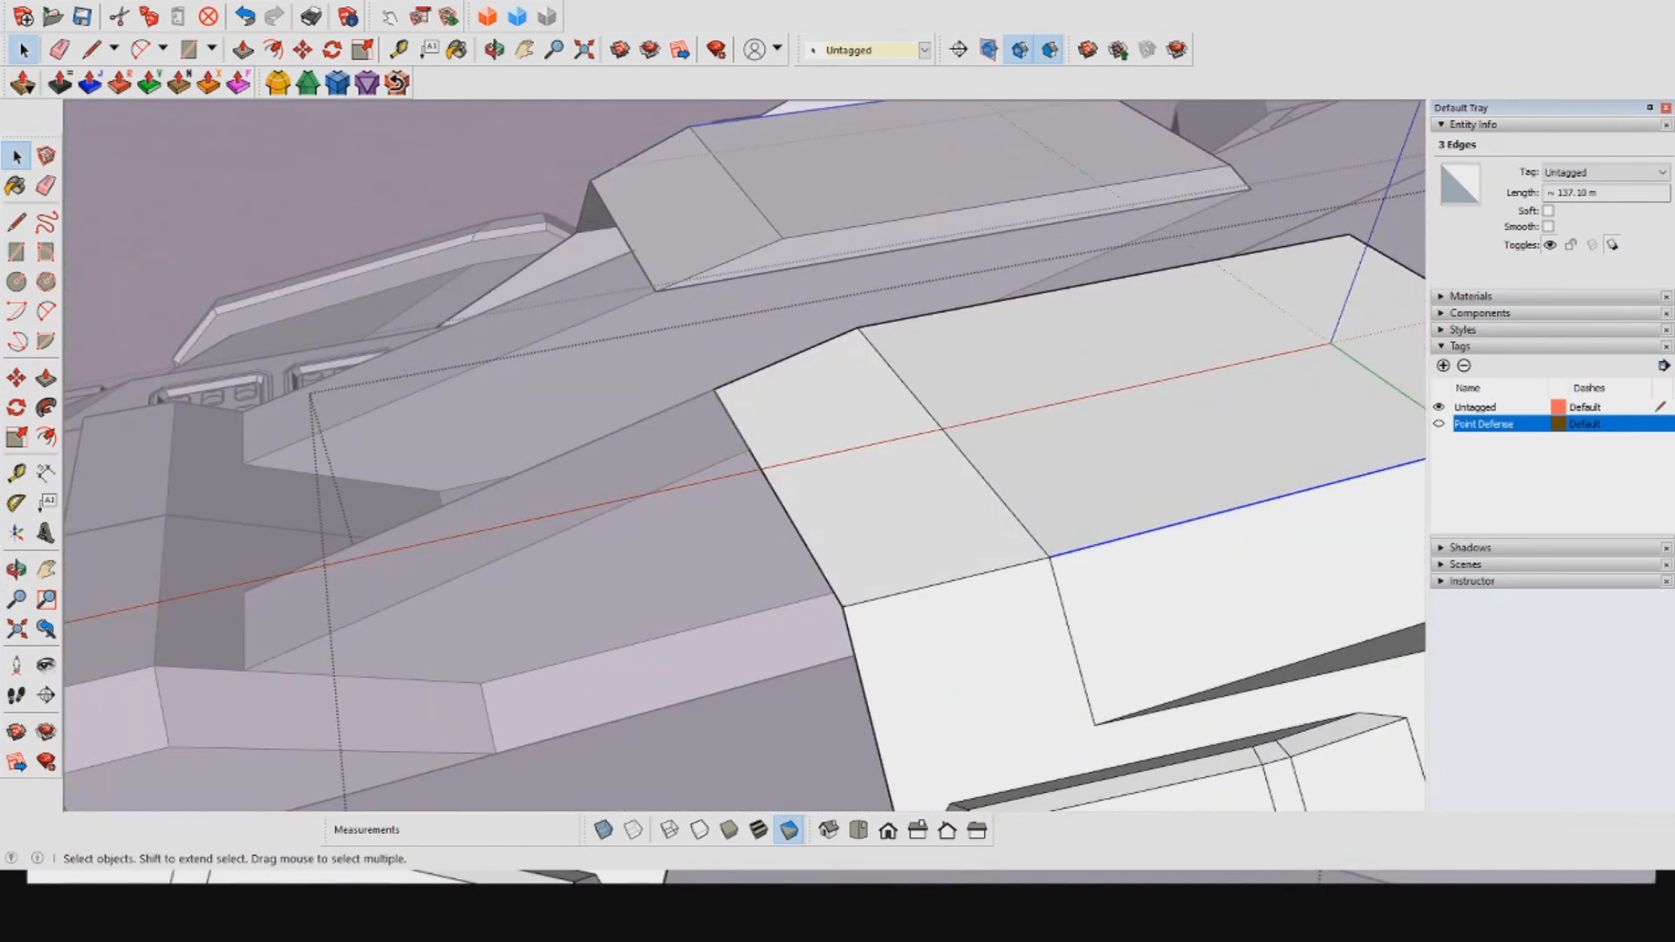
left_click(873, 600, "shift")
scroll(860, 607, "up", 2)
middle_click_drag(859, 606, 1090, 262)
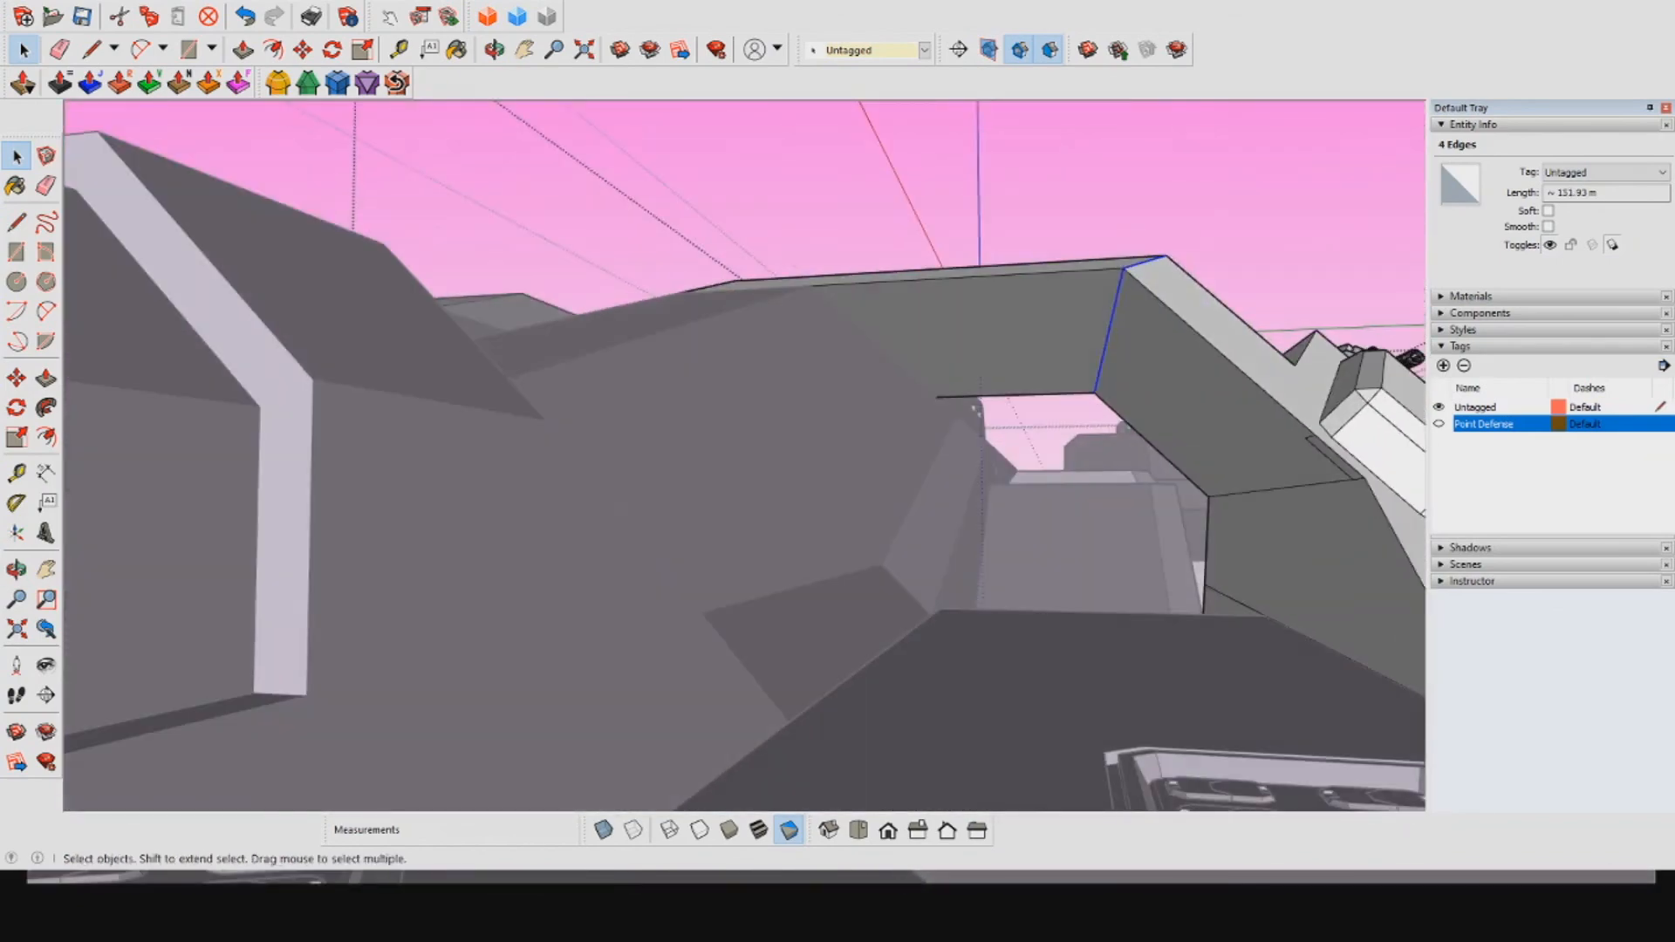
left_click(308, 83)
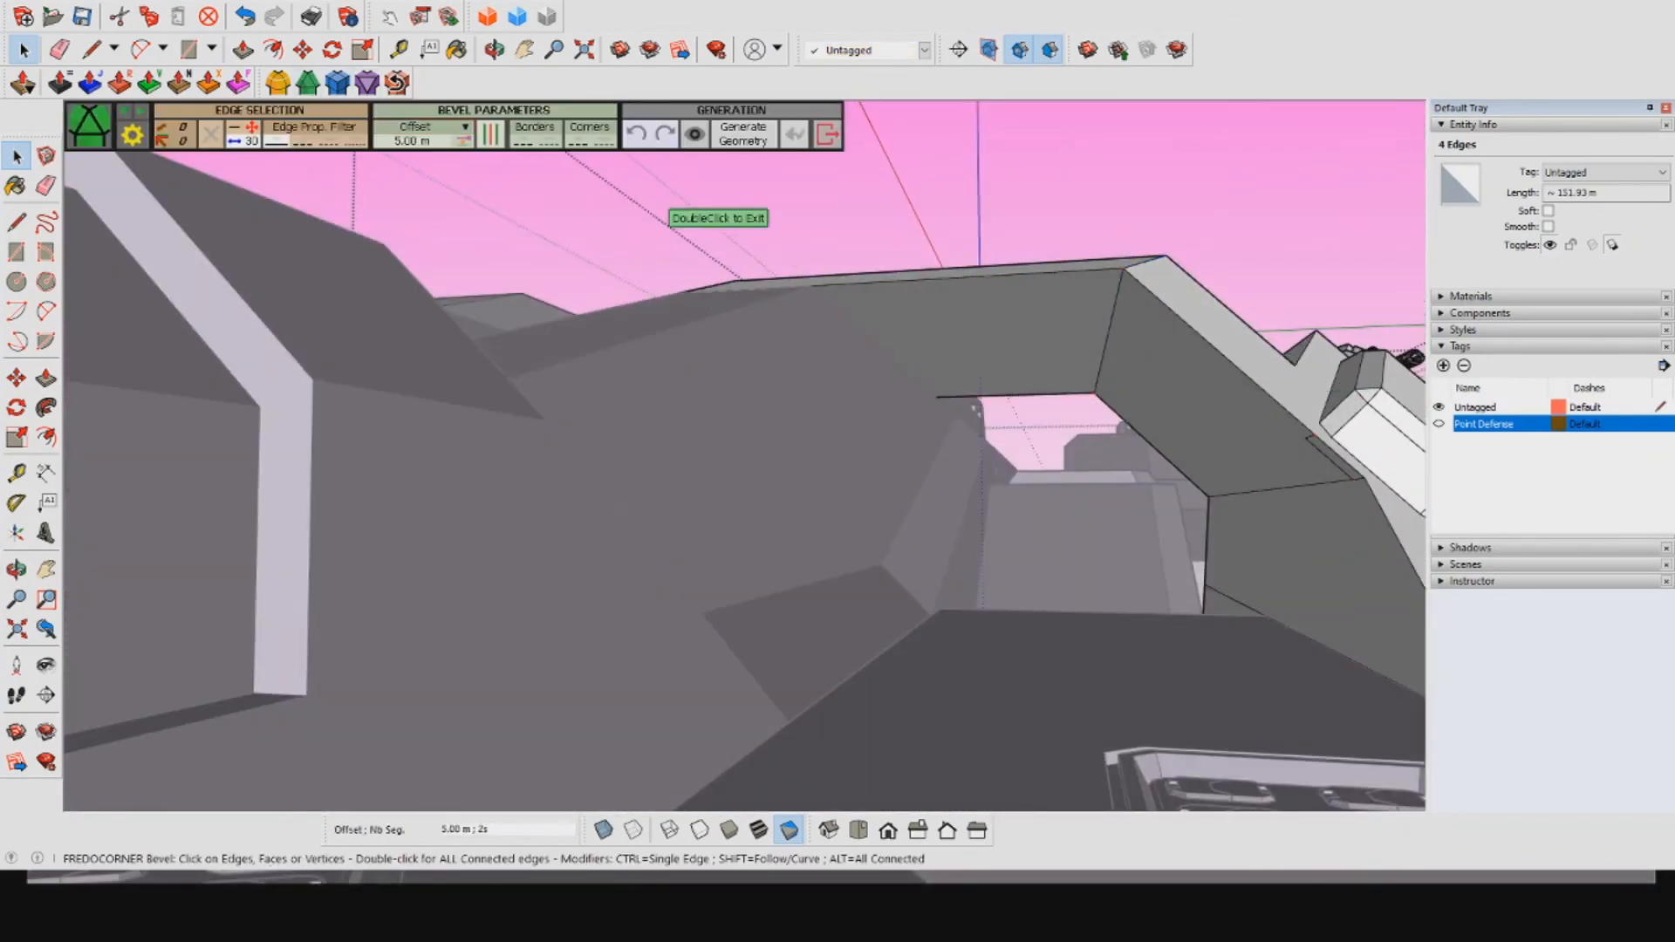